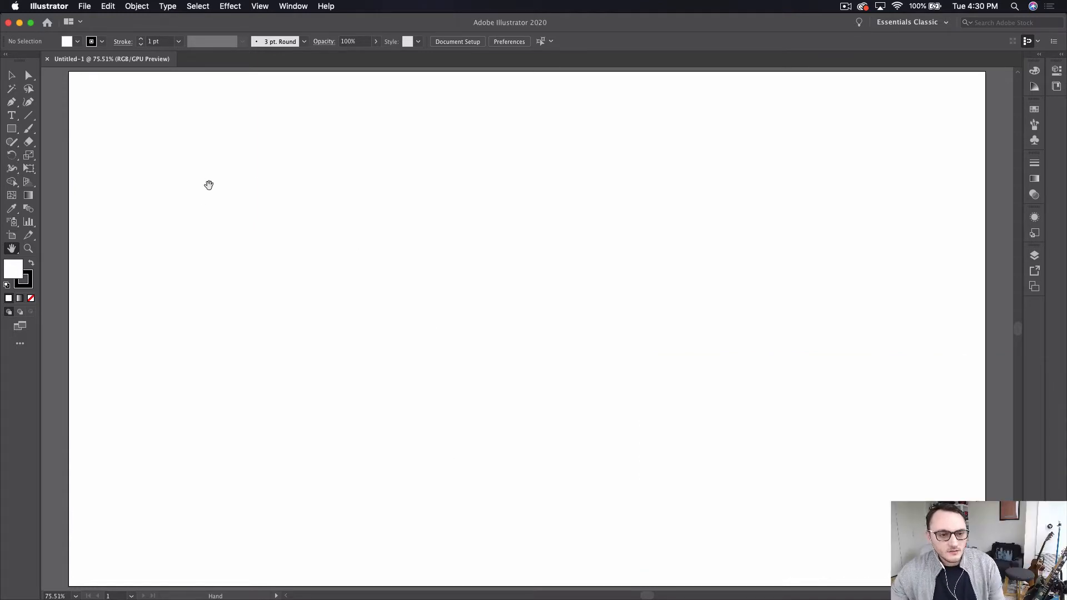
Draw a circle about 392 px in diameter on the left half of the artboard with the Ellipse tool
{"action": "left_click", "coordinate": [13, 129]}
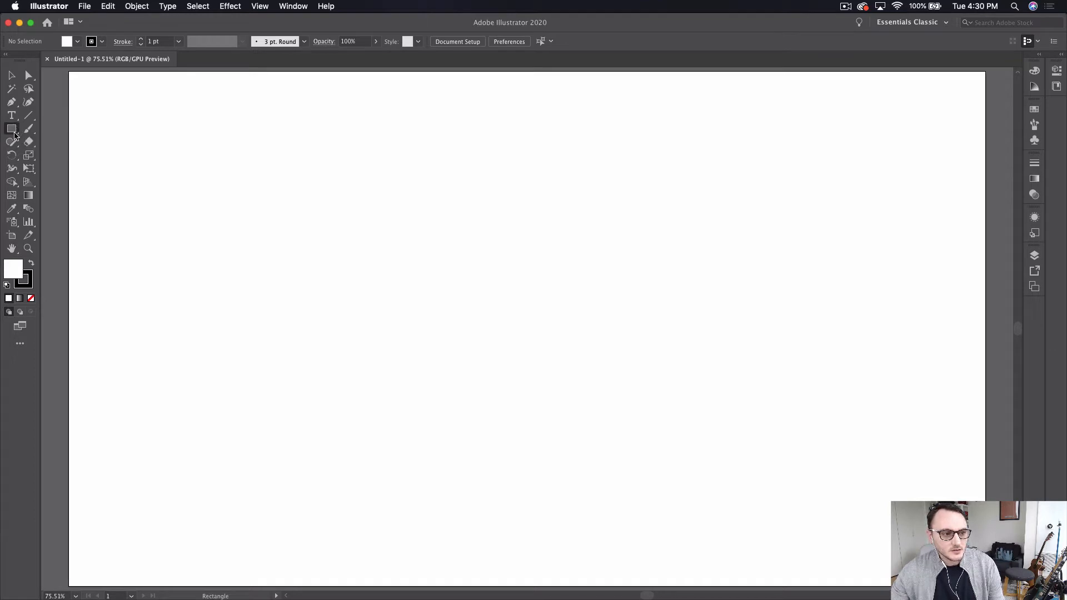
{"action": "left_click_drag", "start_coordinate": [18, 136], "coordinate": [52, 154]}
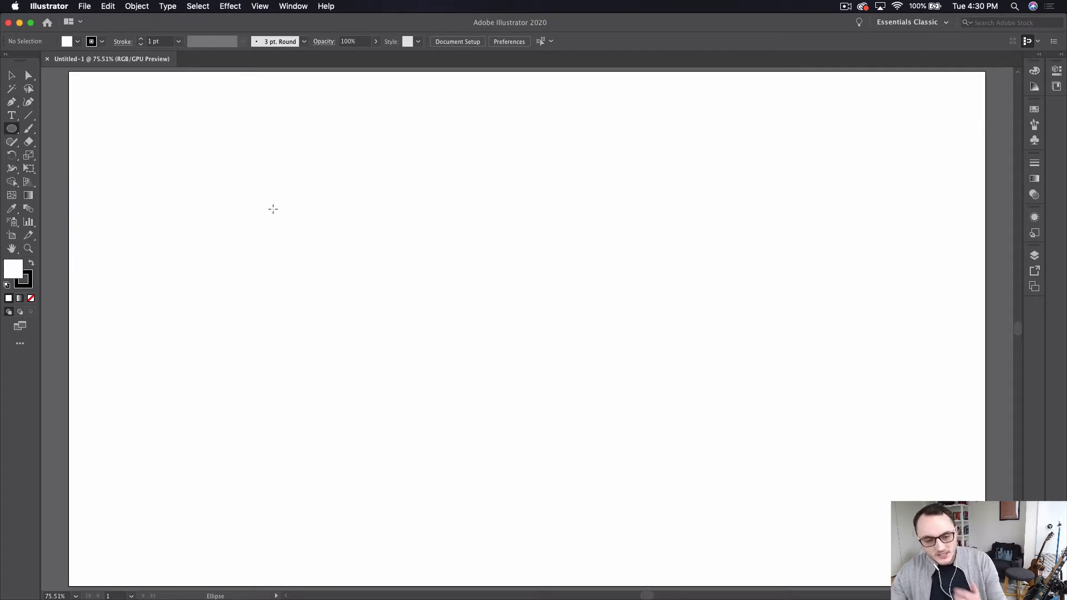
{"action": "mouse_move", "coordinate": [273, 209]}
{"action": "left_mouse_down"}
{"action": "mouse_move", "coordinate": [552, 567]}
{"action": "mouse_move", "coordinate": [593, 395]}
{"action": "mouse_move", "coordinate": [460, 388]}
{"action": "left_mouse_up"}
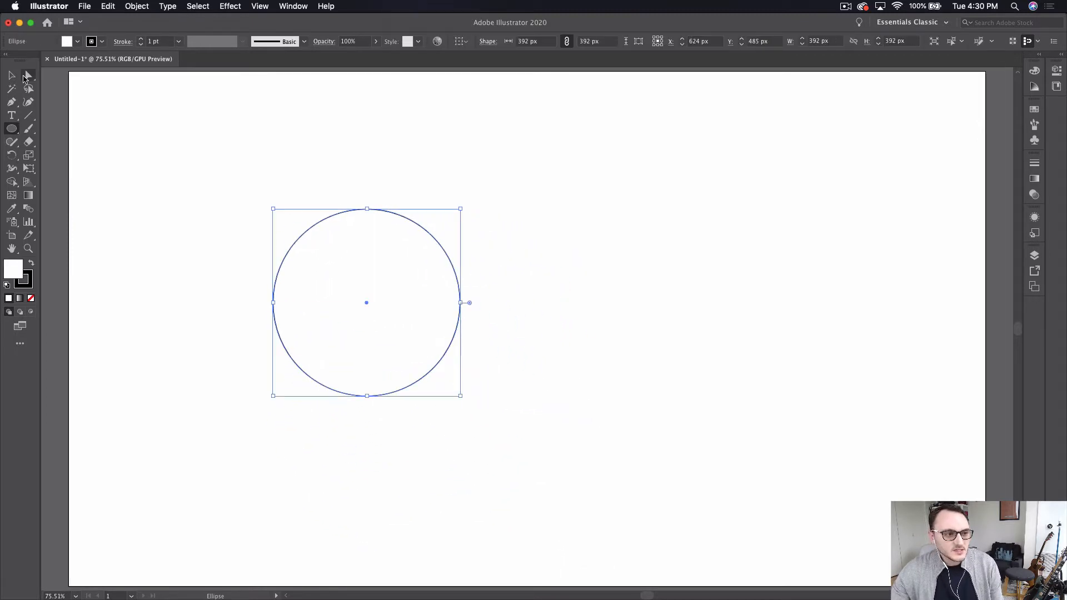
Duplicate the circle horizontally so the copy sits beside the original with a small gap between them
{"action": "key", "text": "v"}
{"action": "left_click", "coordinate": [448, 232]}
{"action": "left_click", "coordinate": [440, 241]}
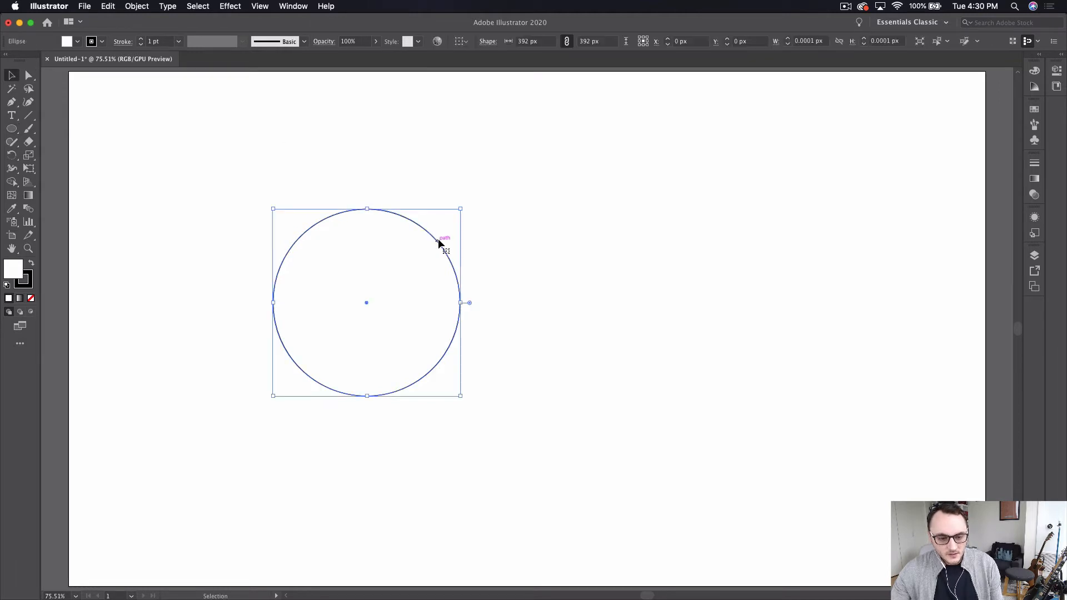
{"action": "left_click", "coordinate": [439, 241]}
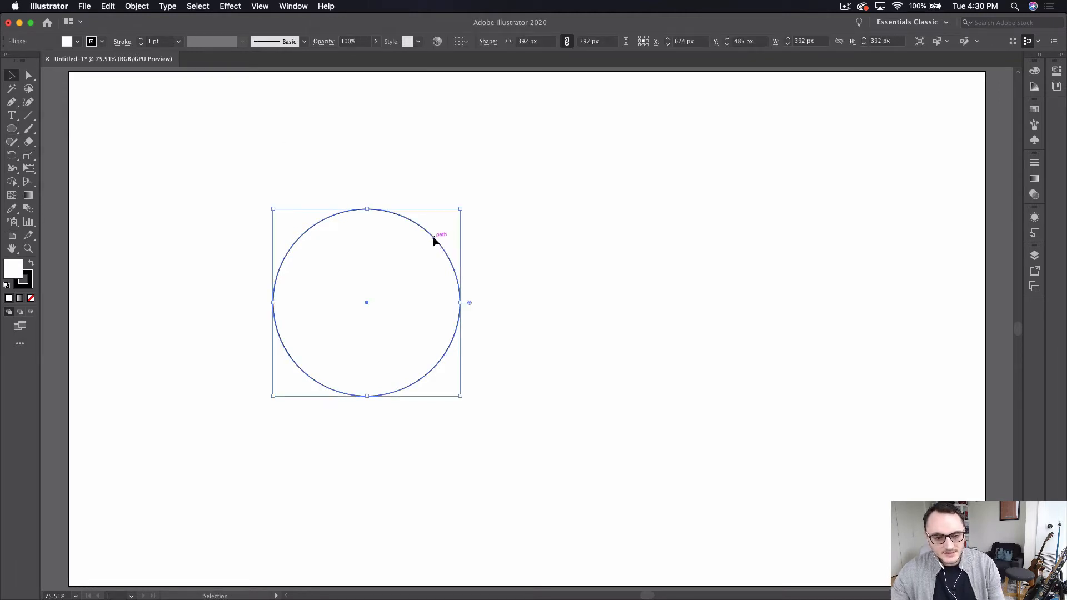
{"action": "left_click_drag", "start_coordinate": [433, 236], "coordinate": [666, 291]}
{"action": "left_click", "coordinate": [417, 191]}
Fill the original left circle with blue #35aed3
{"action": "left_click", "coordinate": [361, 237]}
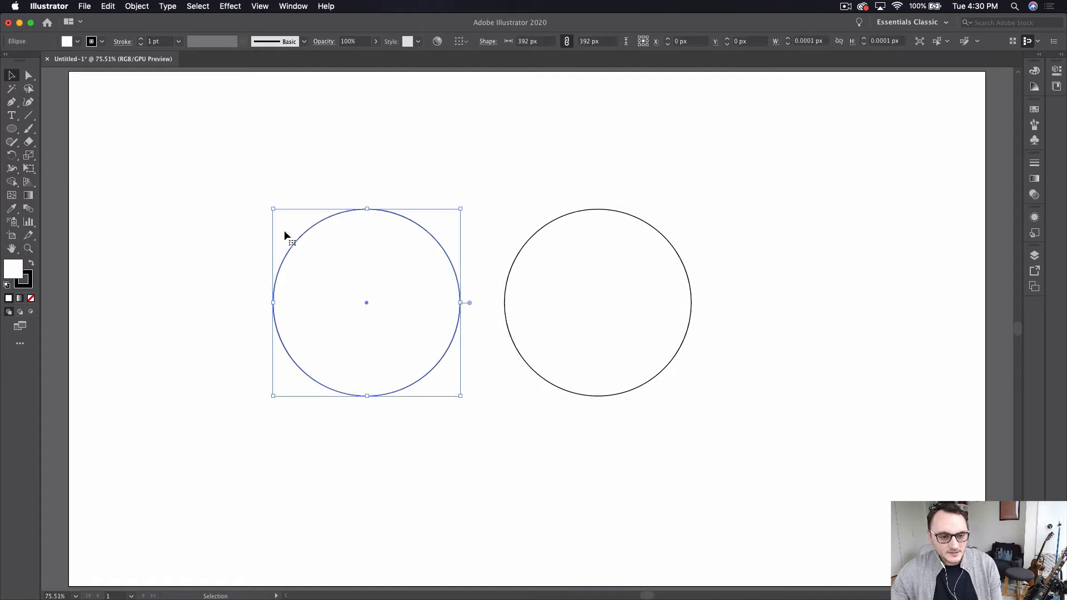
{"action": "double_click", "coordinate": [12, 275]}
{"action": "left_click_drag", "start_coordinate": [386, 200], "coordinate": [374, 190]}
{"action": "left_click", "coordinate": [413, 229]}
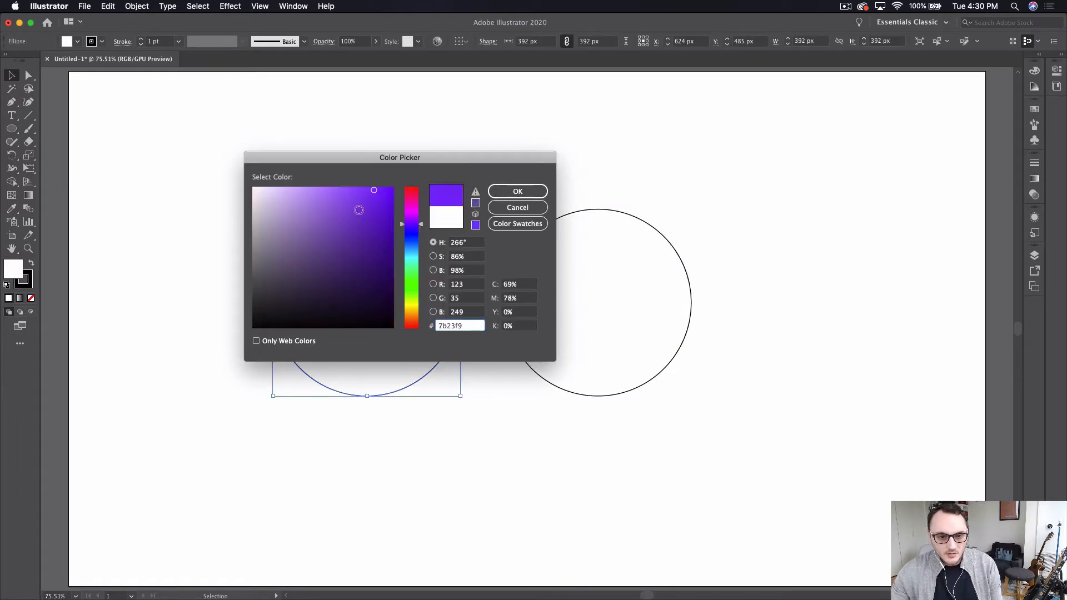
{"action": "left_click", "coordinate": [407, 249]}
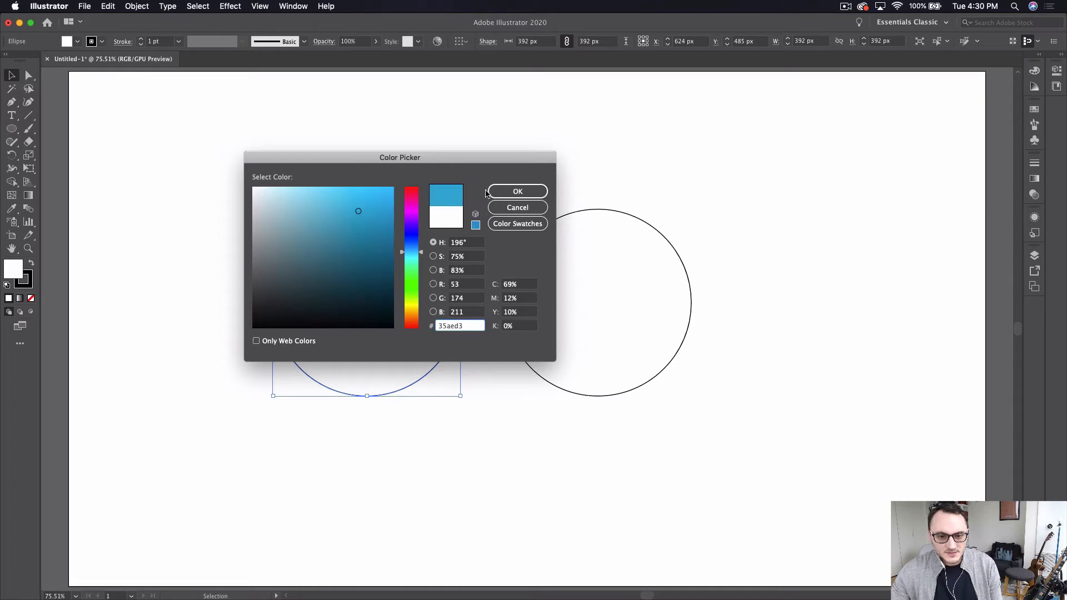
{"action": "left_click", "coordinate": [517, 191]}
Fill the right circle with a bright green of hue 142°
{"action": "left_click", "coordinate": [635, 223]}
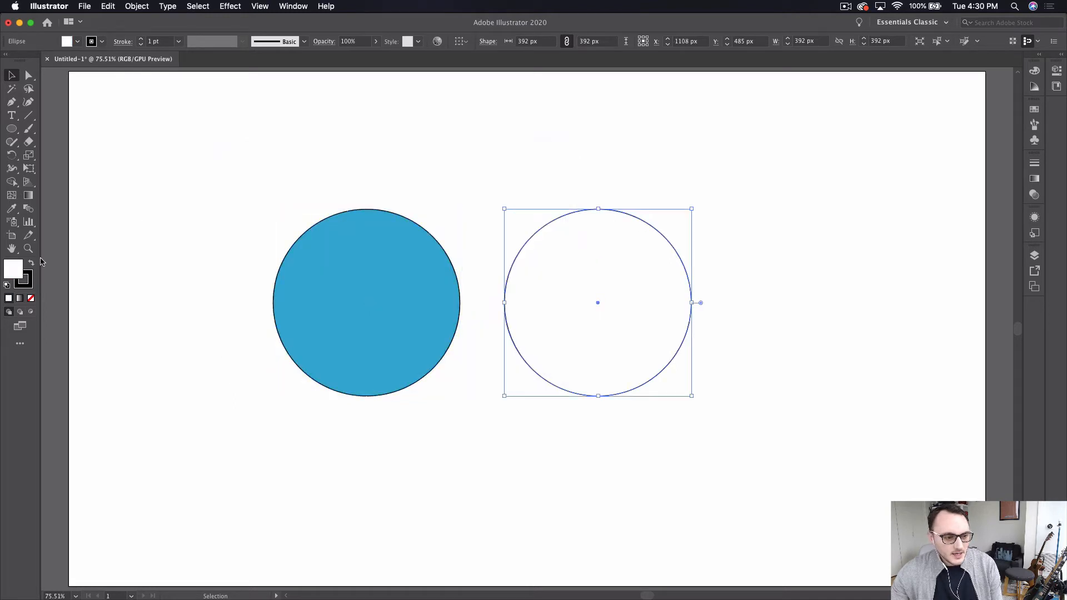
{"action": "double_click", "coordinate": [13, 269]}
{"action": "left_click", "coordinate": [411, 273]}
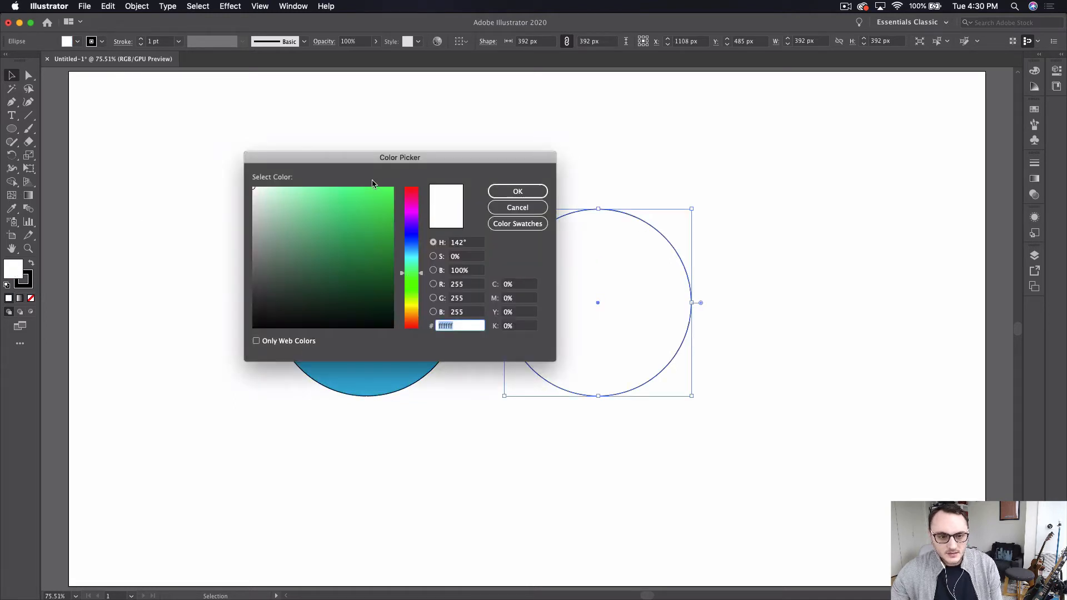
{"action": "left_click", "coordinate": [366, 199]}
{"action": "left_click", "coordinate": [517, 192]}
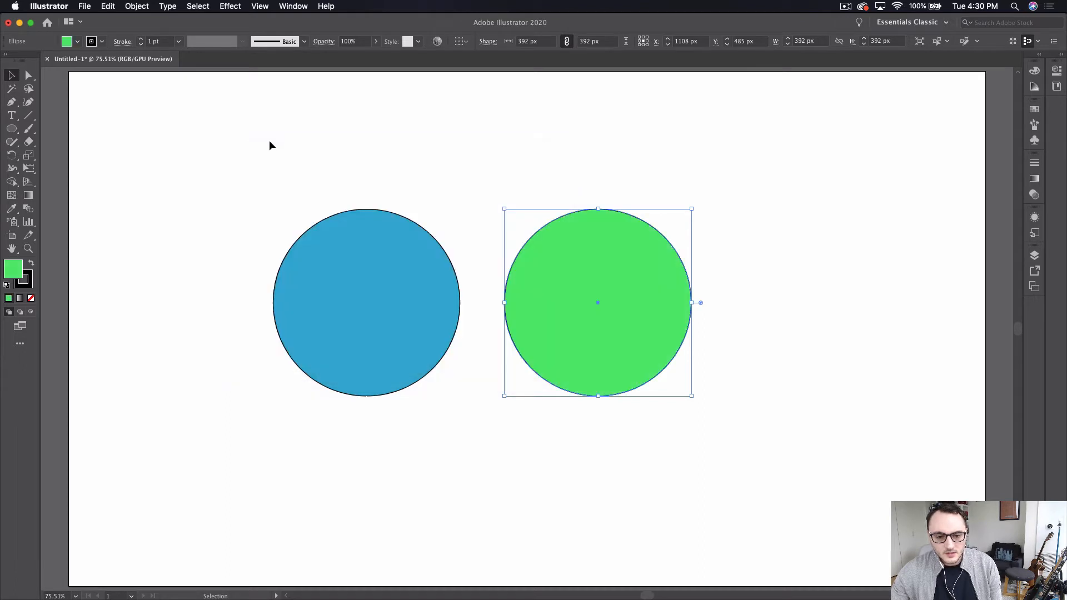
Remove the stroke from both the blue and the green circle
{"action": "left_click", "coordinate": [414, 221]}
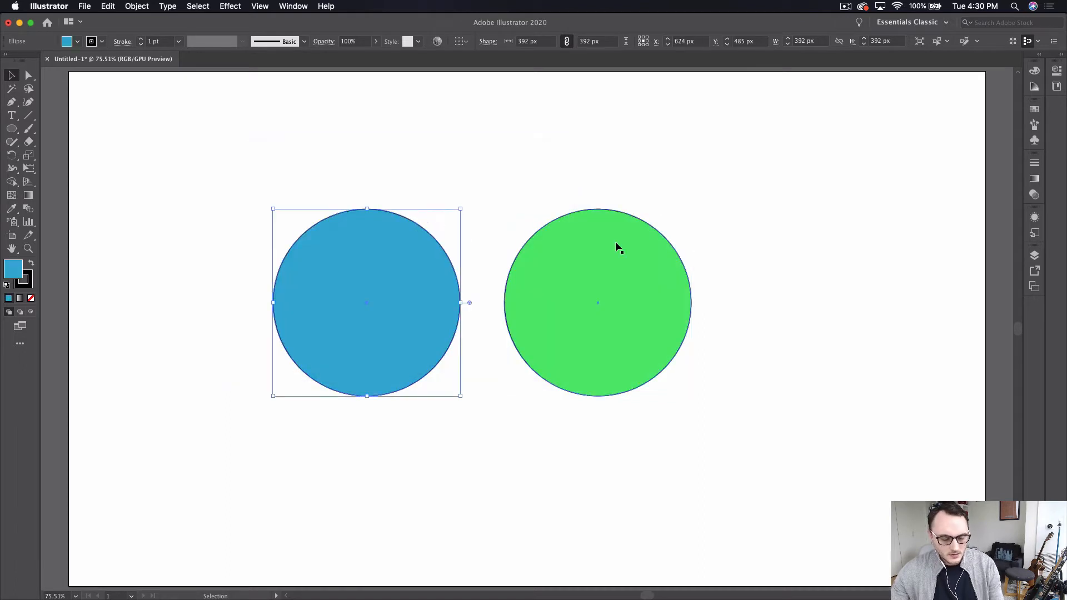
{"action": "left_click", "coordinate": [616, 243], "text": "shift"}
{"action": "left_click", "coordinate": [31, 283]}
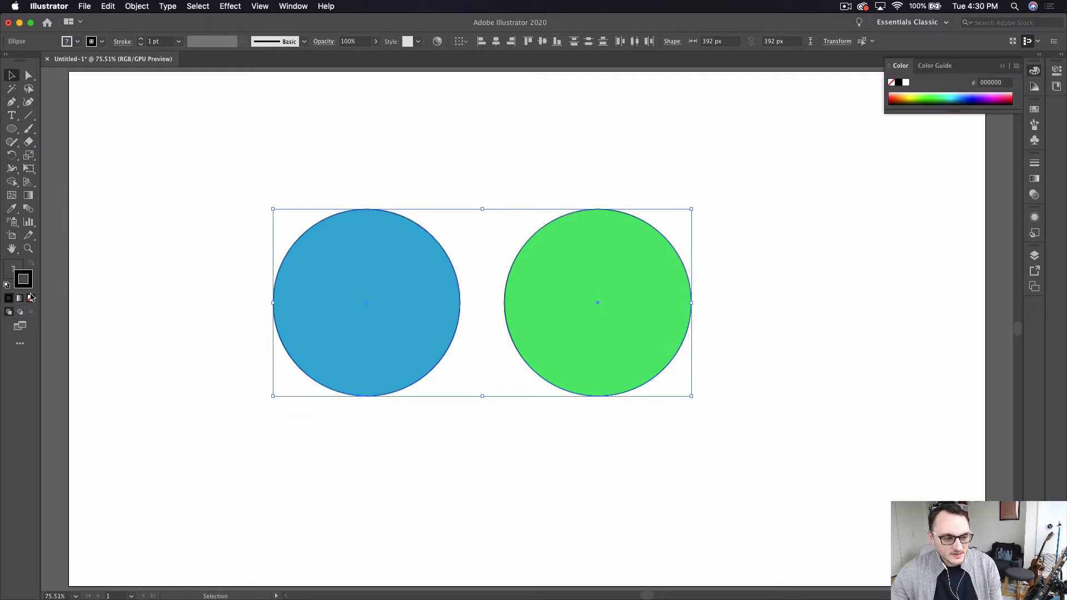
{"action": "left_click", "coordinate": [30, 298]}
{"action": "left_click", "coordinate": [141, 244]}
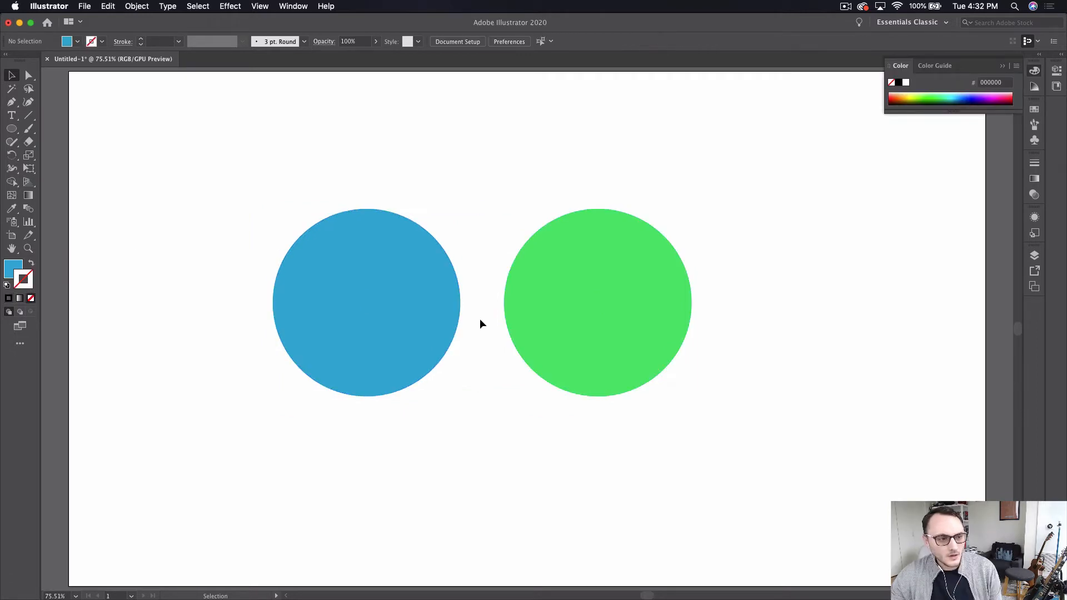
Add a text box above the blue circle containing the label "Pizza"
{"action": "left_click", "coordinate": [11, 115]}
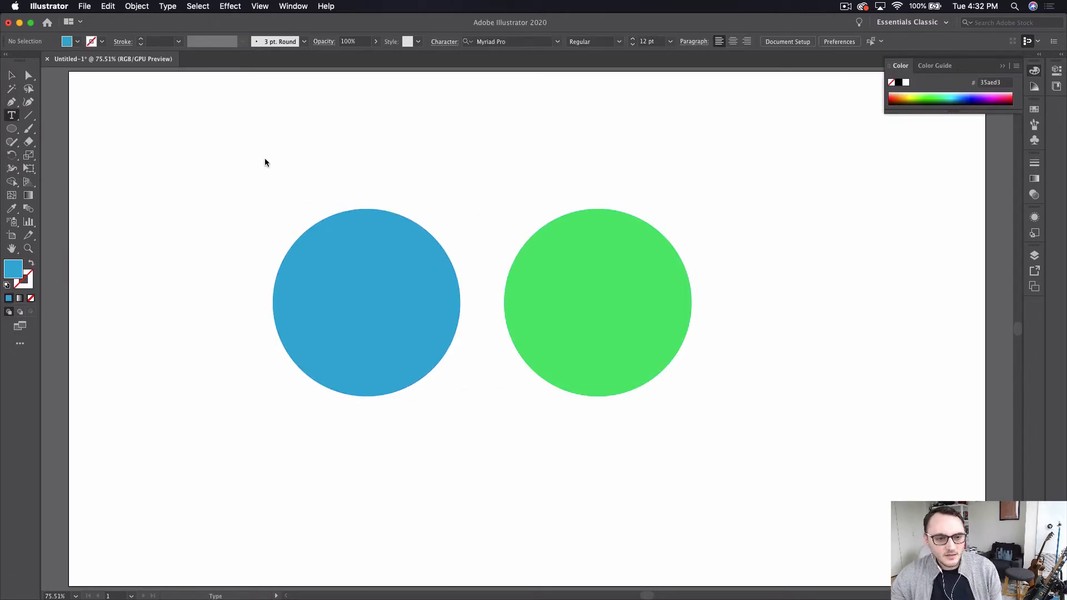
{"action": "left_click_drag", "start_coordinate": [310, 159], "coordinate": [418, 190]}
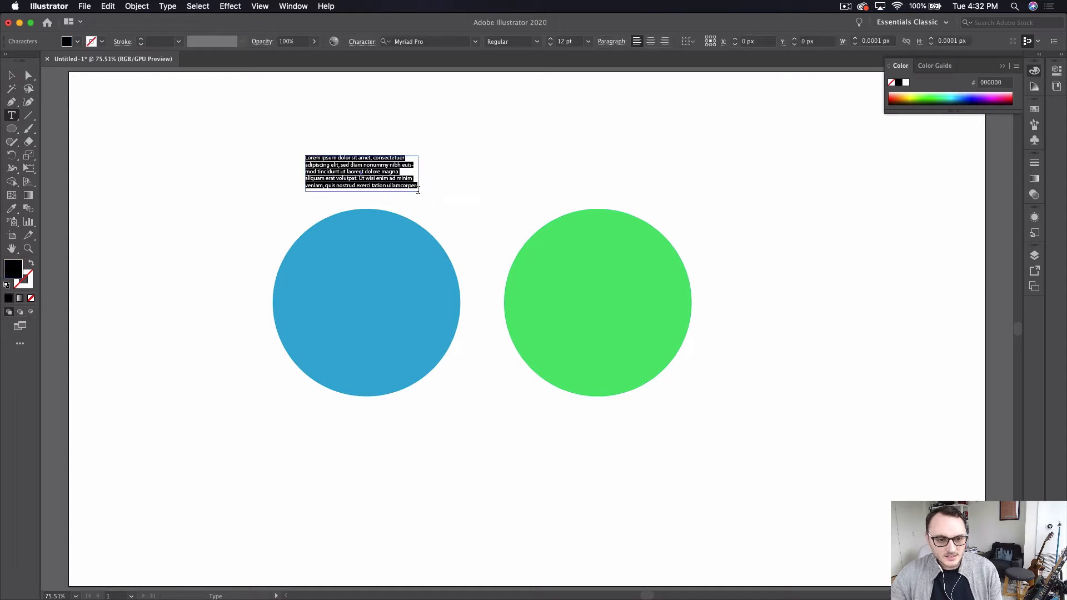
{"action": "type", "text": "Pizza"}
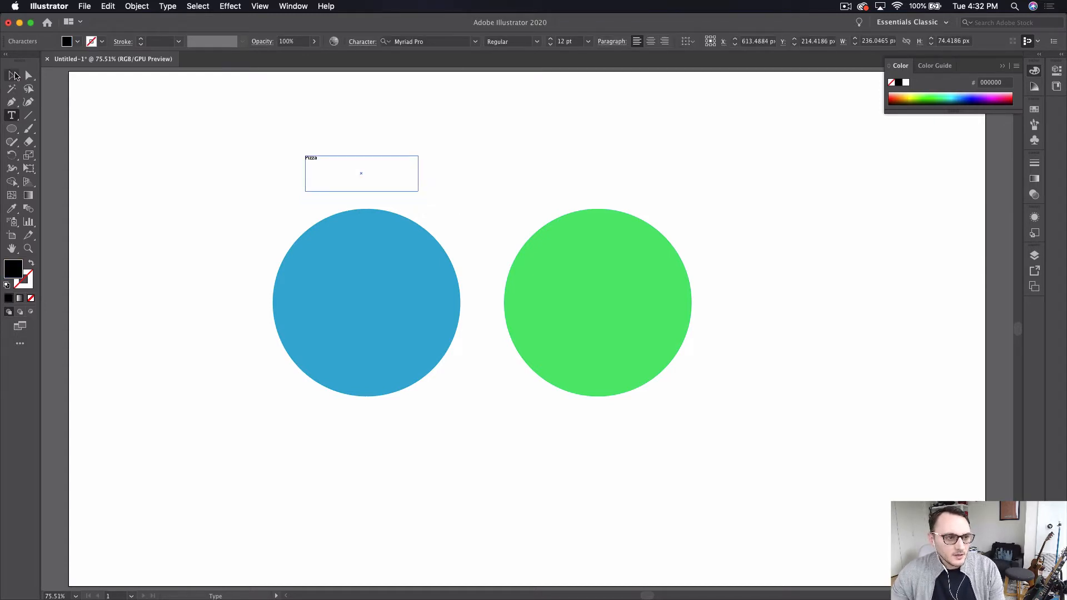
{"action": "left_click", "coordinate": [14, 75]}
{"action": "left_click", "coordinate": [576, 157]}
Copy the Pizza label to above the green circle and change the copy's text to "Beer"
{"action": "left_click", "coordinate": [310, 161]}
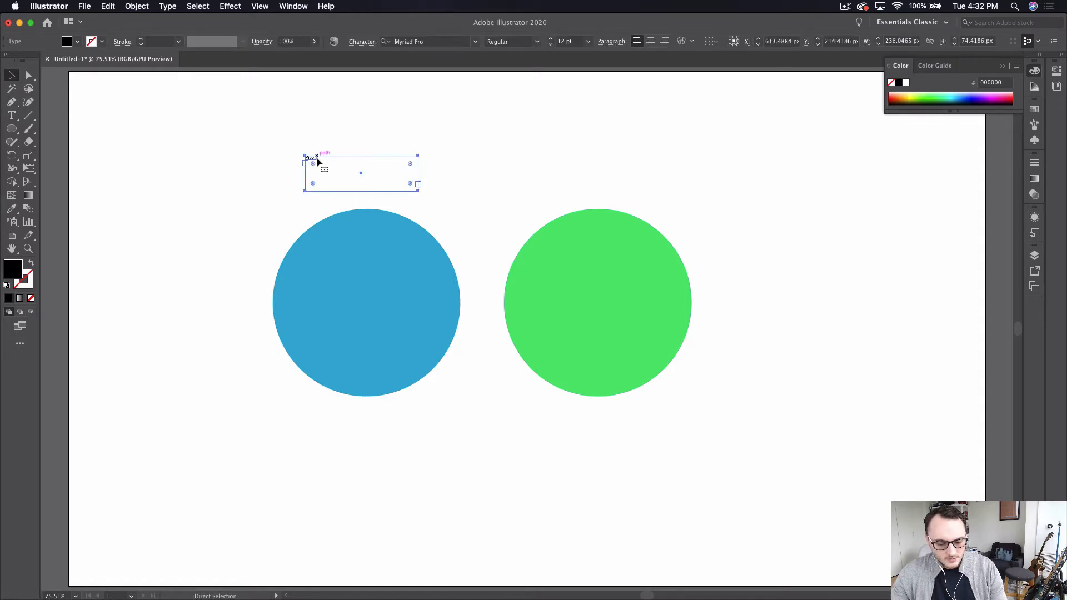
{"action": "key", "text": "super+c"}
{"action": "key", "text": "super+v"}
{"action": "left_click_drag", "start_coordinate": [476, 315], "coordinate": [563, 159]}
{"action": "double_click", "coordinate": [563, 158]}
{"action": "double_click", "coordinate": [564, 159]}
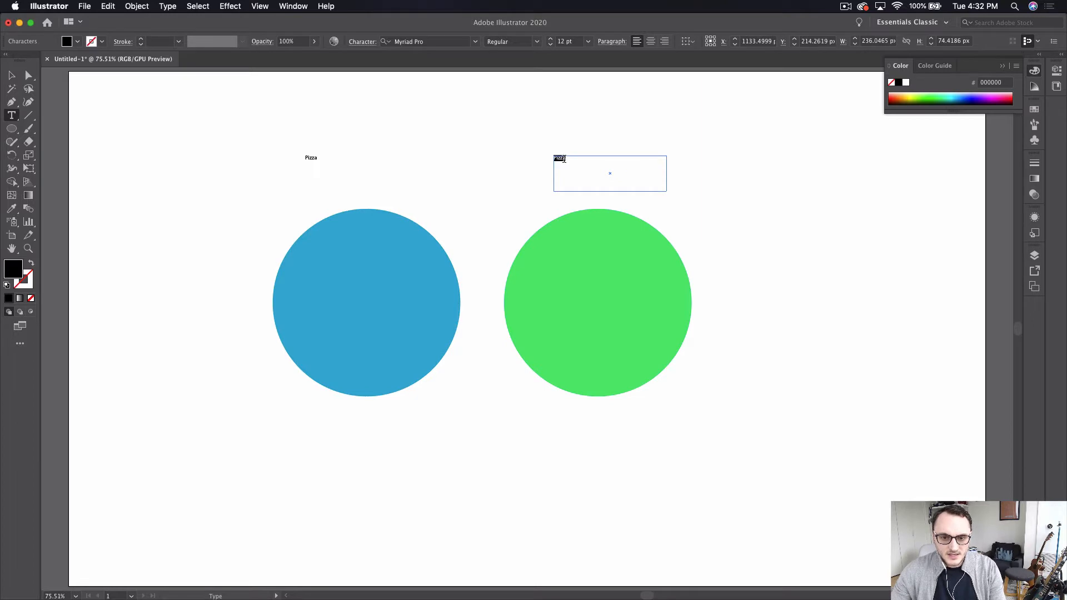
{"action": "type", "text": "Beer"}
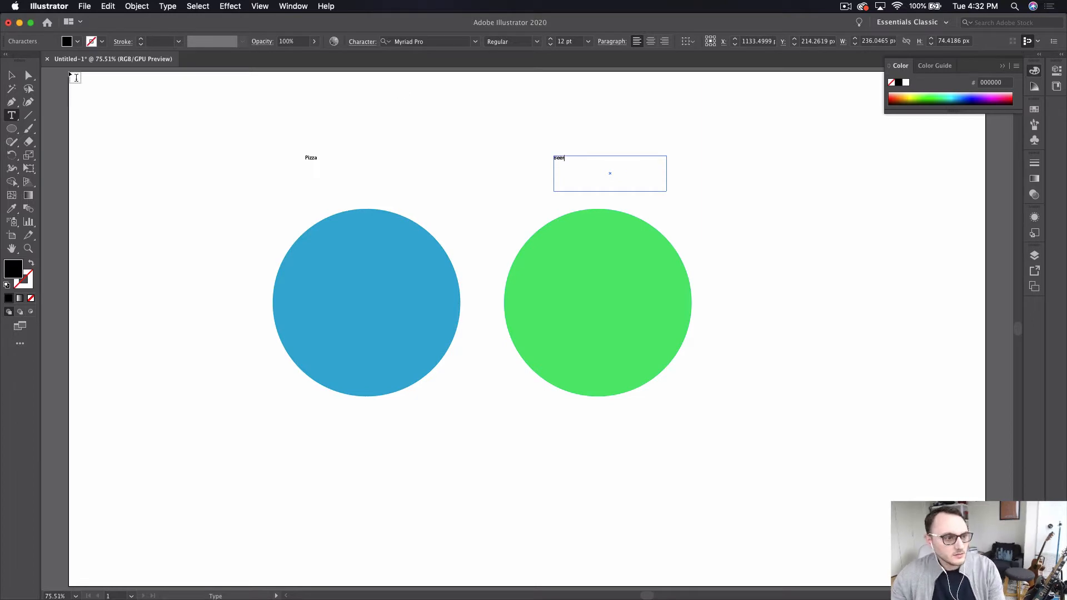
Set the font size of both the Pizza and Beer labels to 48 pt
{"action": "left_click", "coordinate": [12, 76]}
{"action": "left_click", "coordinate": [389, 249]}
{"action": "left_click", "coordinate": [328, 158]}
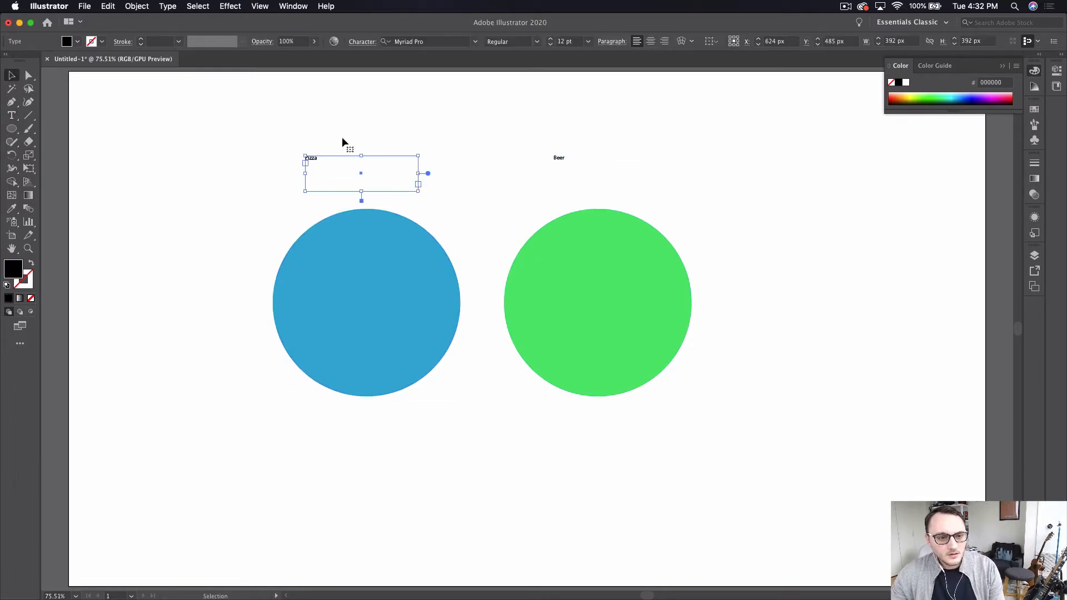
{"action": "left_click", "coordinate": [556, 159], "text": "shift"}
{"action": "left_click", "coordinate": [588, 41]}
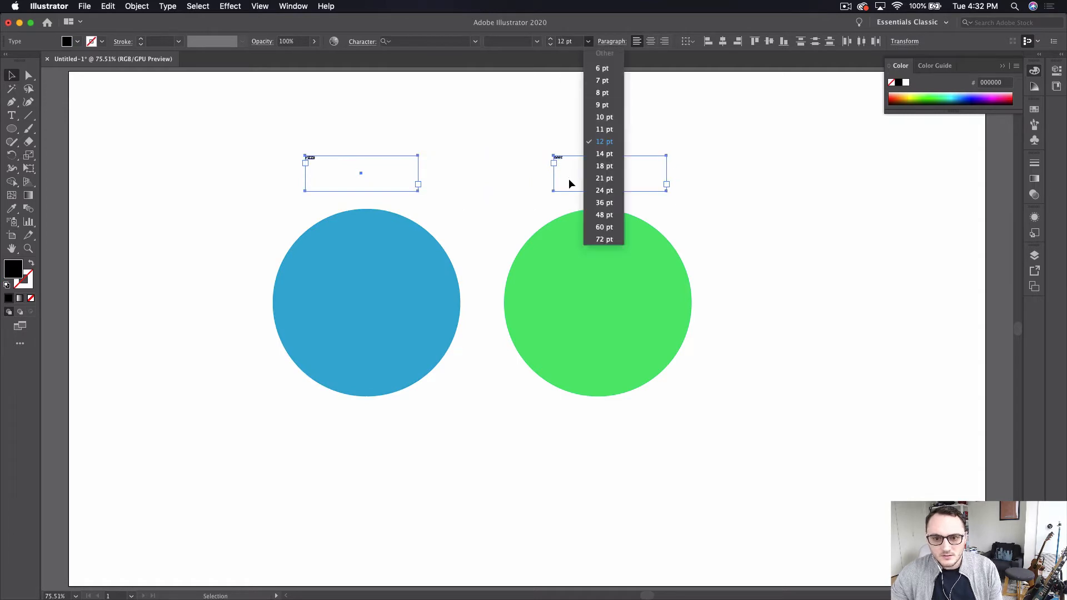
{"action": "left_click", "coordinate": [603, 214]}
{"action": "left_click", "coordinate": [534, 186]}
Move both labels together so they sit closer to and roughly centred above their circles
{"action": "left_click", "coordinate": [585, 172]}
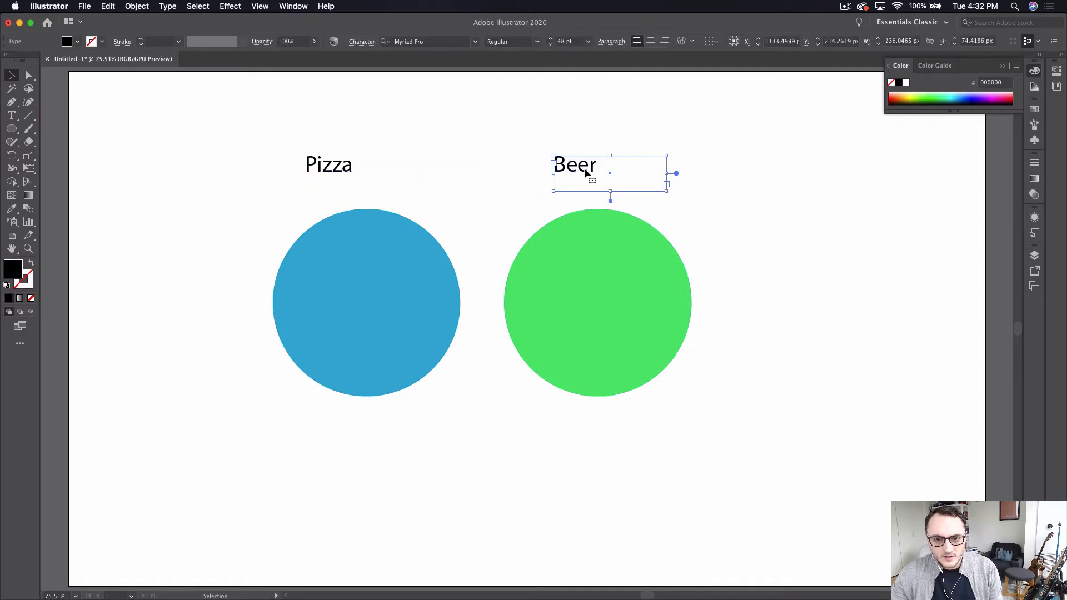
{"action": "left_click", "coordinate": [330, 165], "text": "shift"}
{"action": "left_click_drag", "start_coordinate": [330, 166], "coordinate": [362, 186]}
{"action": "left_click", "coordinate": [385, 99]}
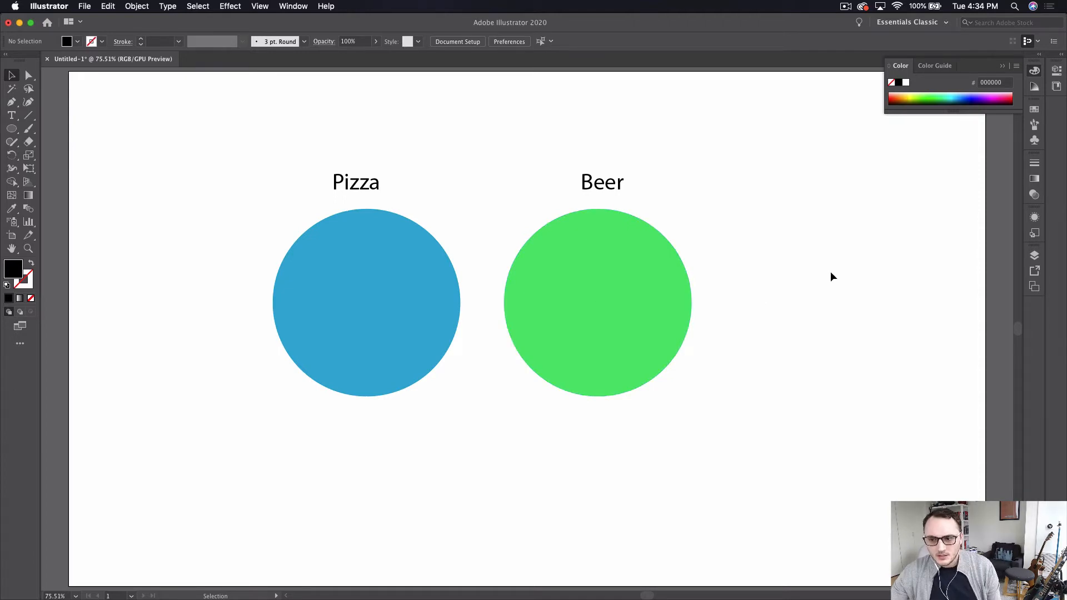
Move the two circles towards each other until they overlap, and set the opacity of both to 65%
{"action": "left_click_drag", "start_coordinate": [650, 314], "coordinate": [547, 311]}
{"action": "left_click_drag", "start_coordinate": [294, 311], "coordinate": [348, 311]}
{"action": "left_click", "coordinate": [526, 293], "text": "shift"}
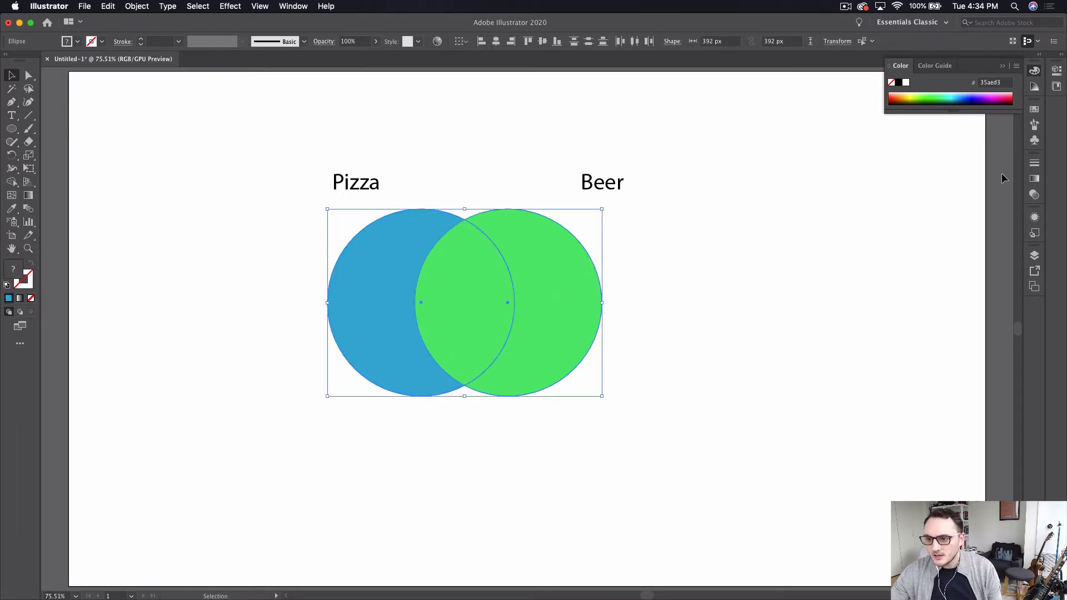
{"action": "left_click", "coordinate": [1034, 194]}
{"action": "left_click", "coordinate": [1011, 174]}
{"action": "left_click_drag", "start_coordinate": [997, 189], "coordinate": [998, 193]}
{"action": "left_click", "coordinate": [776, 347]}
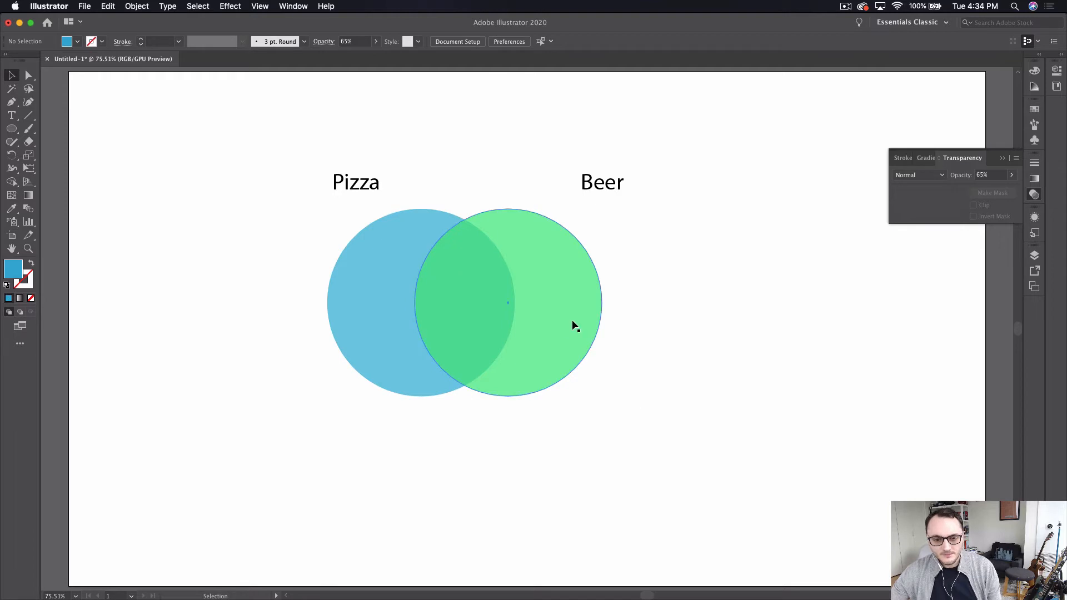
Slide the green circle further over the blue circle to enlarge the overlap
{"action": "left_click_drag", "start_coordinate": [572, 321], "coordinate": [561, 321]}
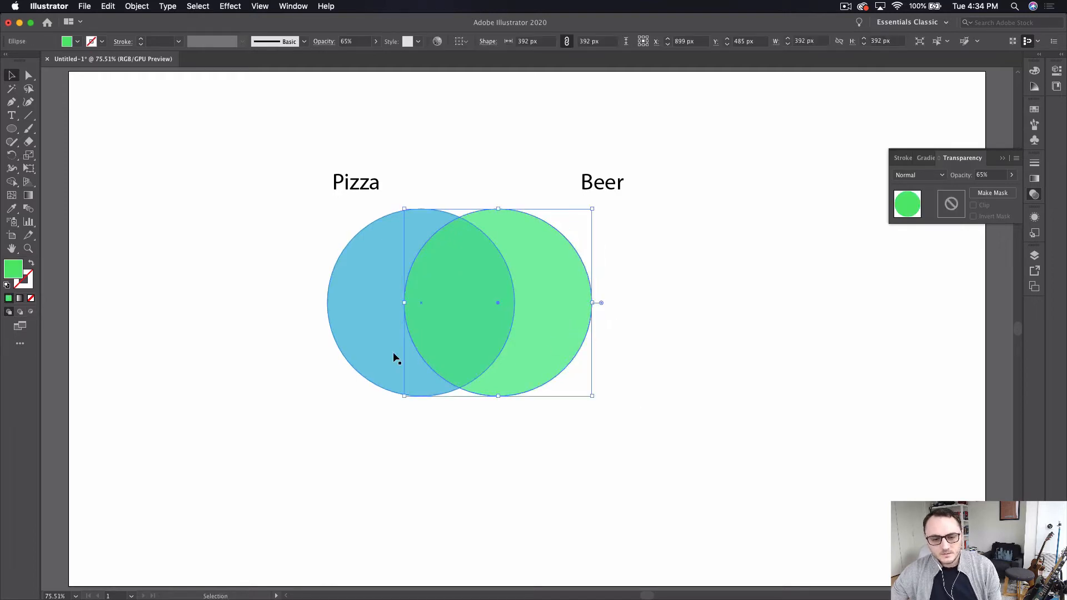
{"action": "left_click", "coordinate": [683, 402]}
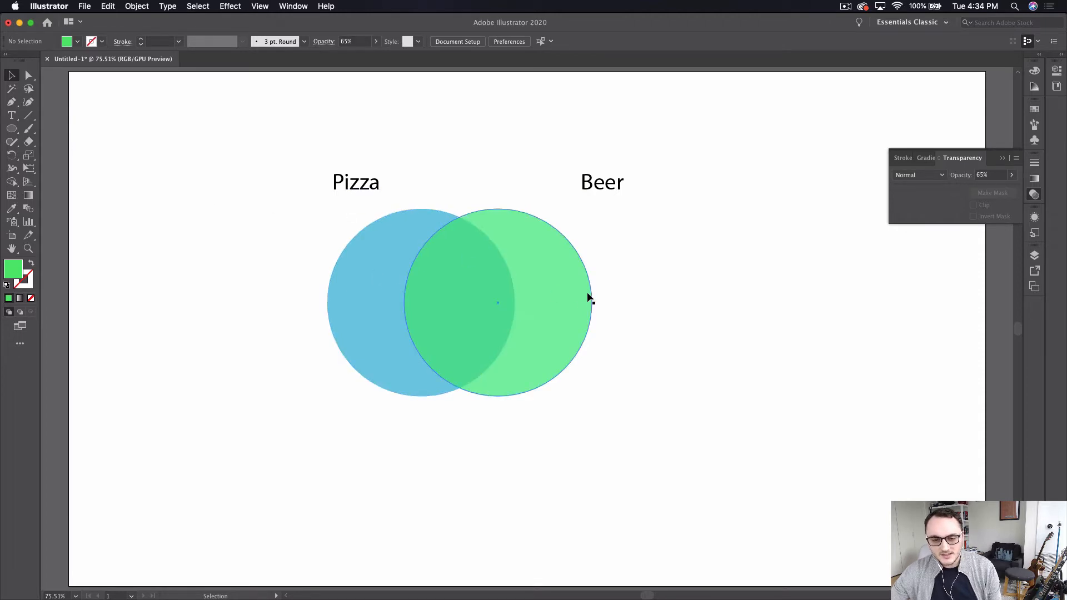
{"action": "left_click_drag", "start_coordinate": [587, 294], "coordinate": [542, 292]}
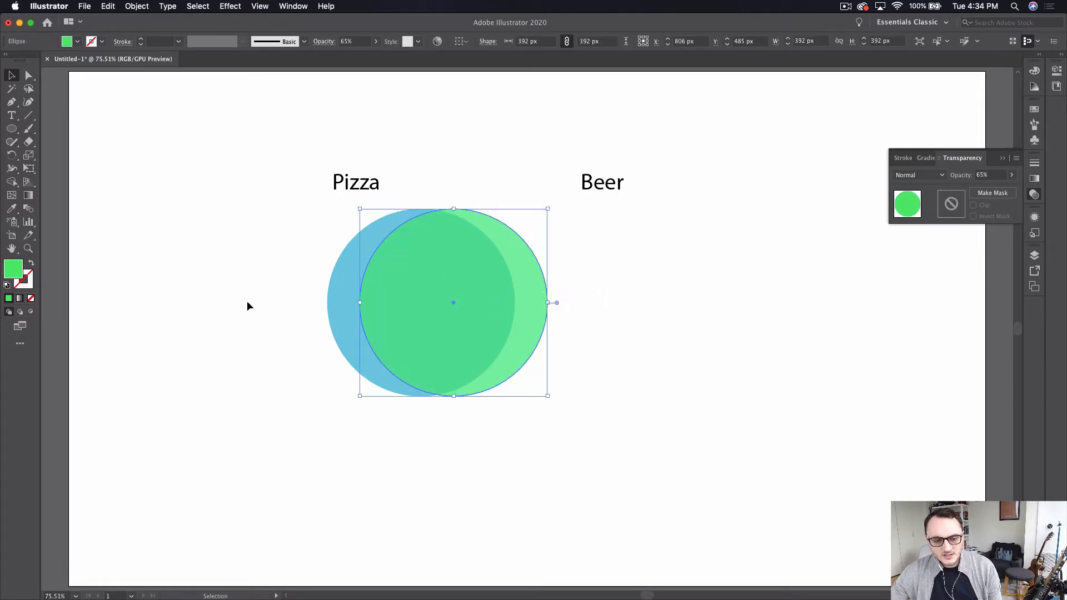
{"action": "left_click", "coordinate": [284, 305]}
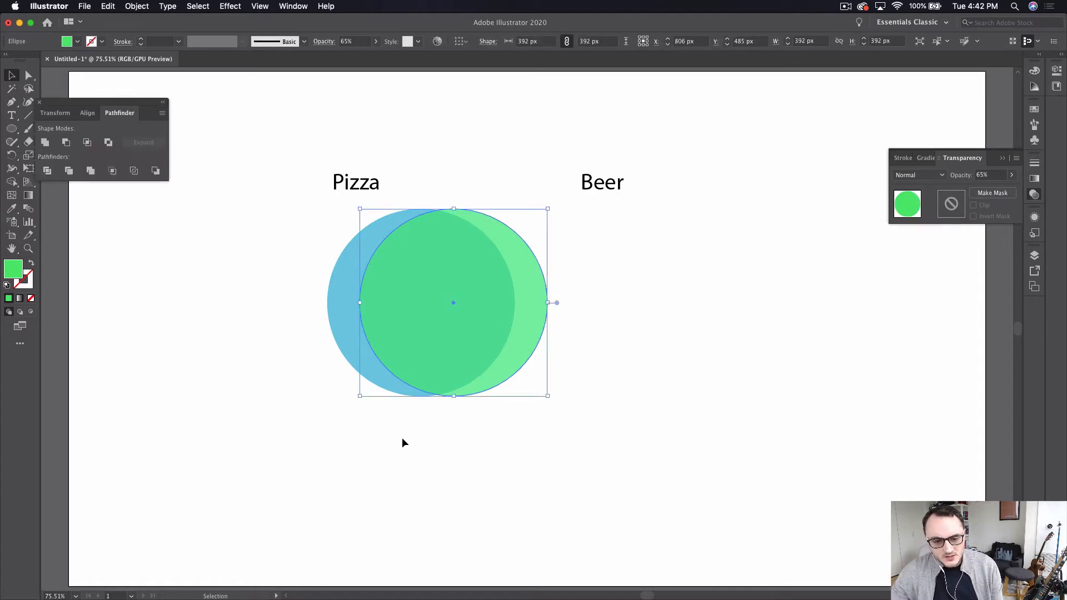
Move the green circle back away from the blue one so they overlap by about half a circle's width
{"action": "left_click", "coordinate": [402, 438]}
{"action": "left_click_drag", "start_coordinate": [511, 368], "coordinate": [570, 376]}
{"action": "left_click", "coordinate": [554, 470]}
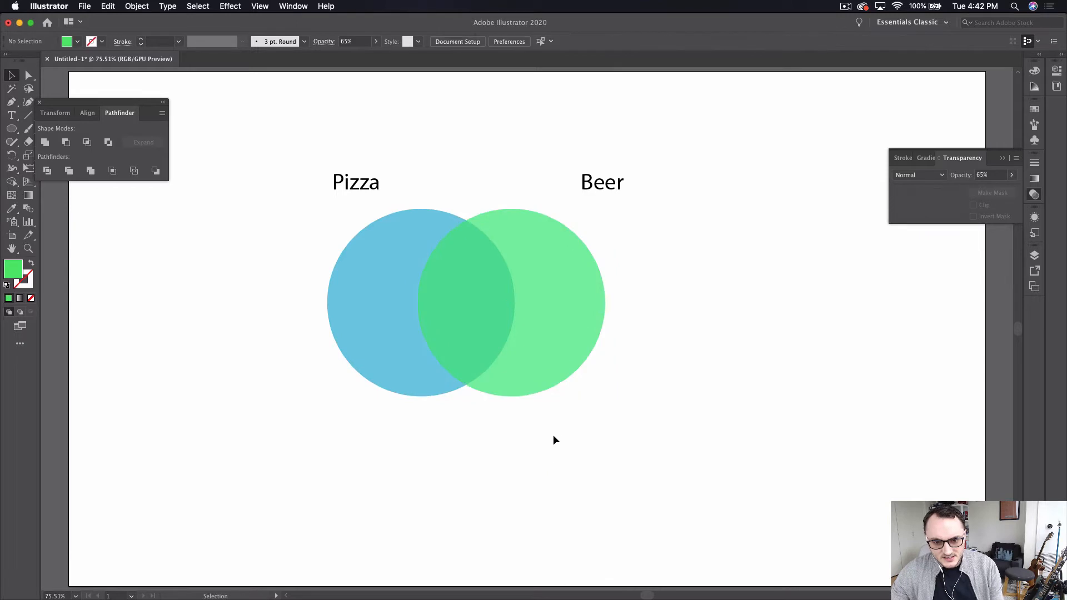
Split the overlapping blue and green circles into separate pieces with Pathfinder's Divide operation
{"action": "left_click", "coordinate": [581, 315]}
{"action": "left_click", "coordinate": [382, 318], "text": "shift"}
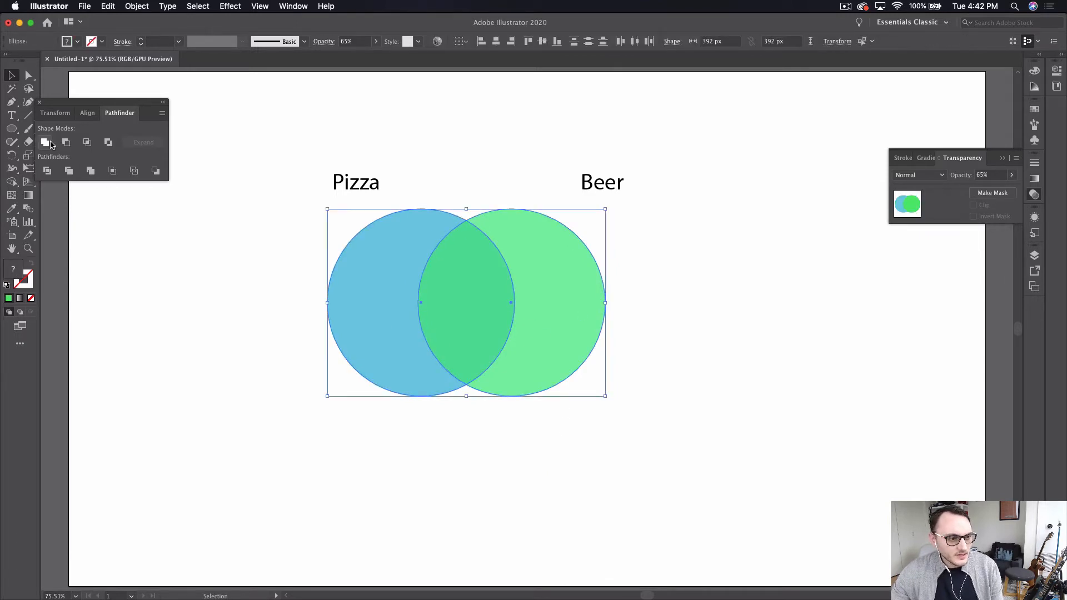
{"action": "left_click", "coordinate": [48, 173]}
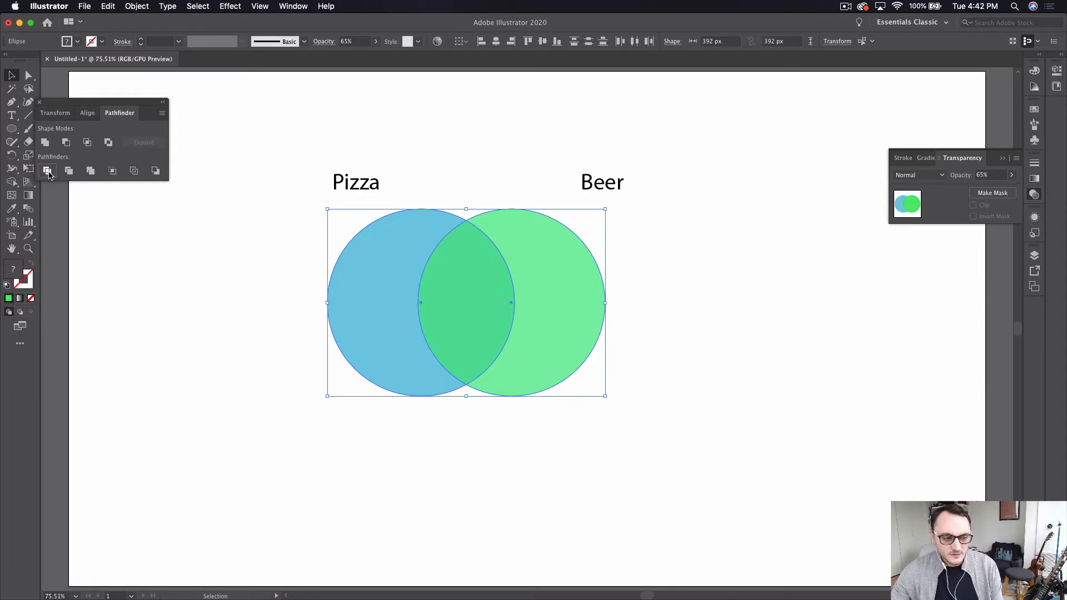
{"action": "left_click", "coordinate": [229, 307]}
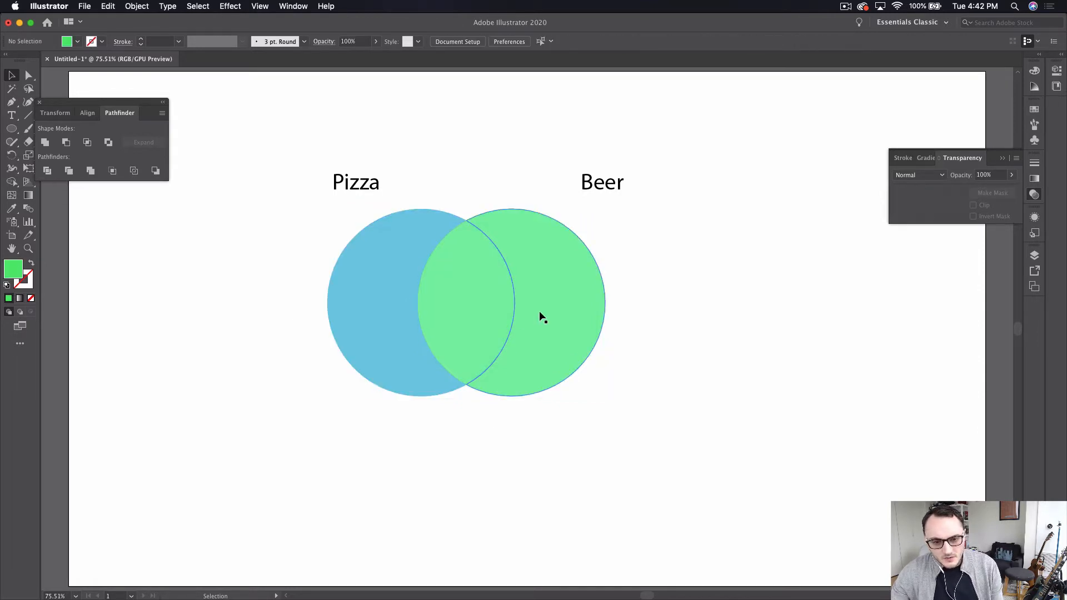
Ungroup the divided circles and check that the blue and green pieces can be selected separately
{"action": "left_click", "coordinate": [534, 311]}
{"action": "key", "text": "super"}
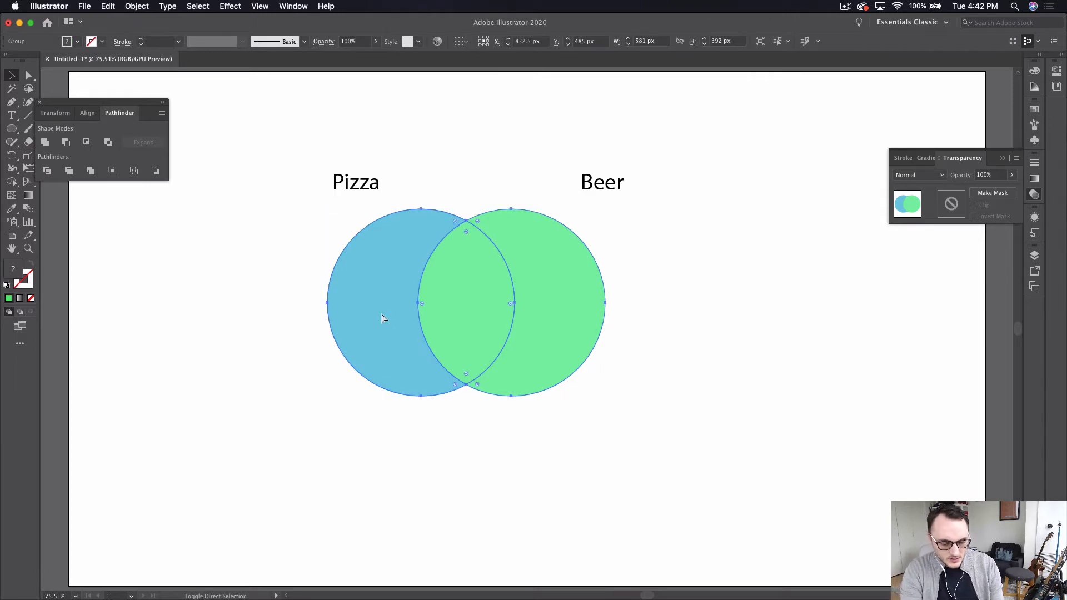
{"action": "key", "text": "super"}
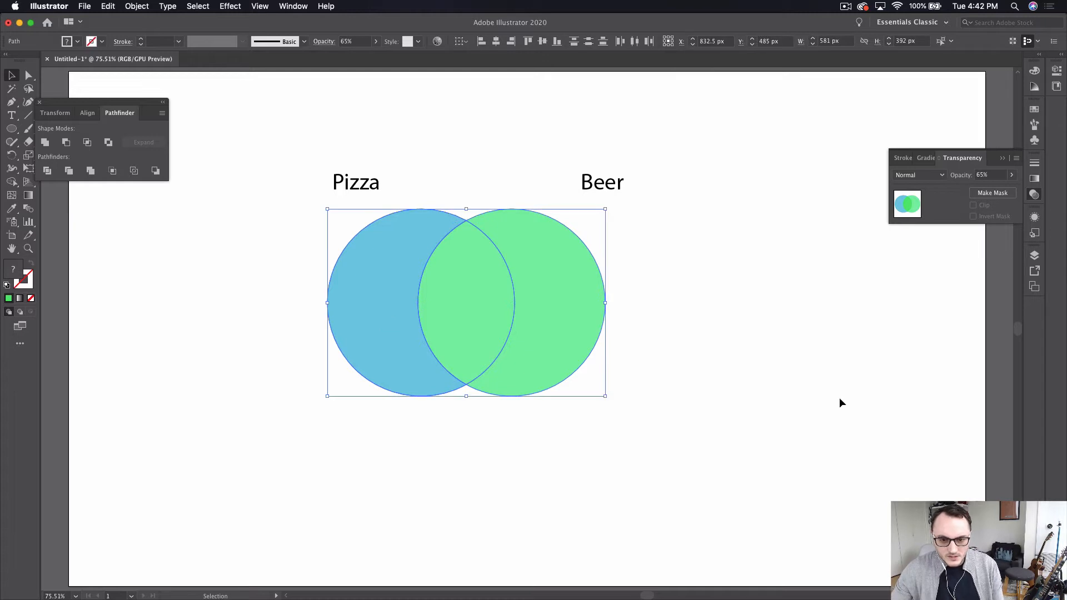
{"action": "left_click", "coordinate": [547, 305], "text": "super"}
{"action": "left_click", "coordinate": [386, 298], "text": "super"}
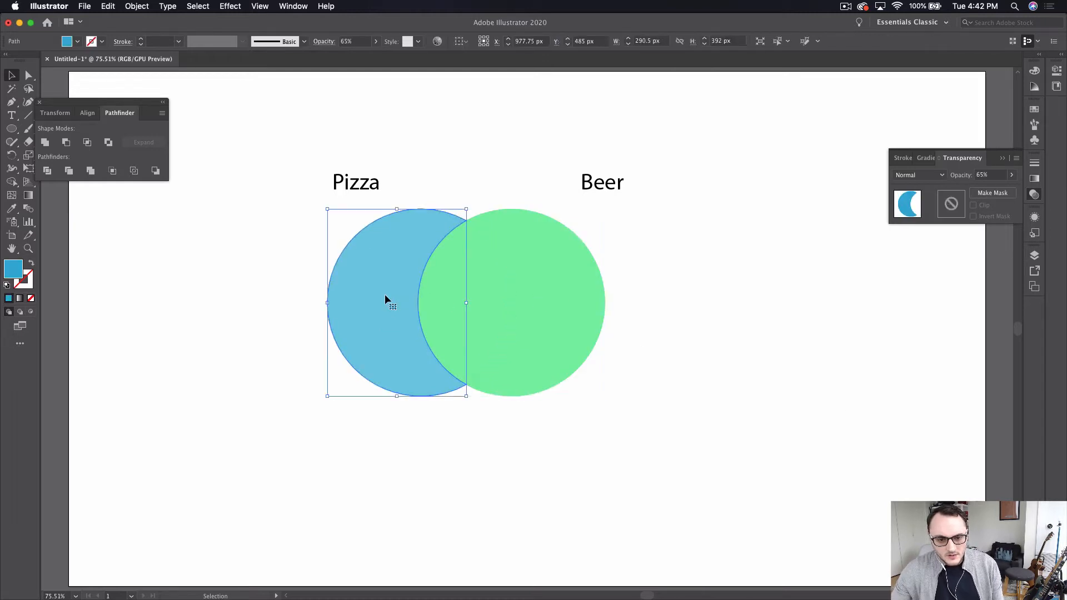
{"action": "left_click", "coordinate": [579, 316], "text": "super"}
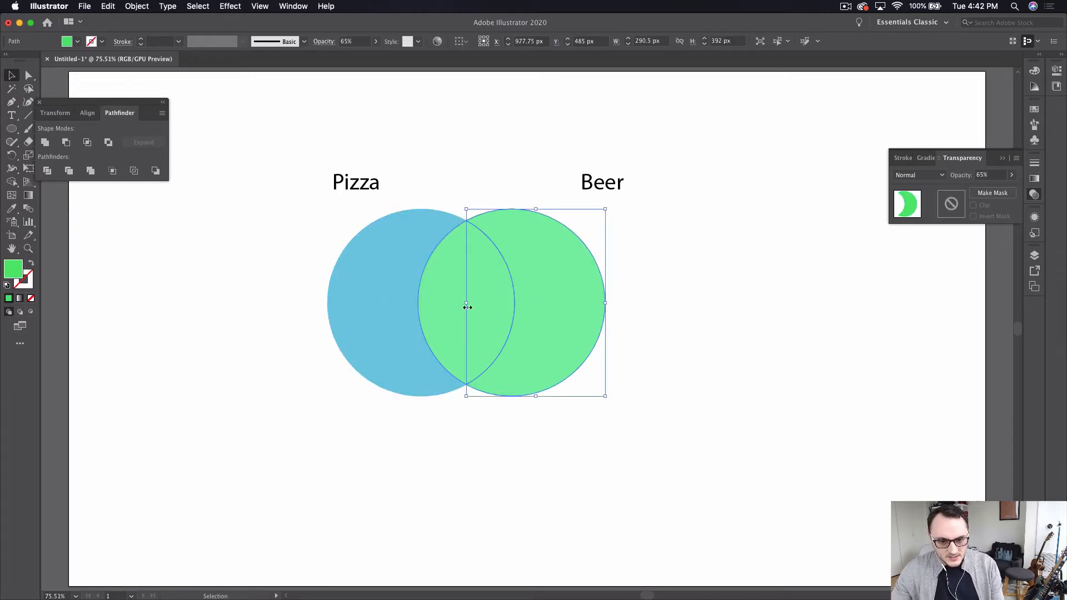
Change the fill of the overlap piece between the two circles from green to teal
{"action": "left_click", "coordinate": [445, 311], "text": "super"}
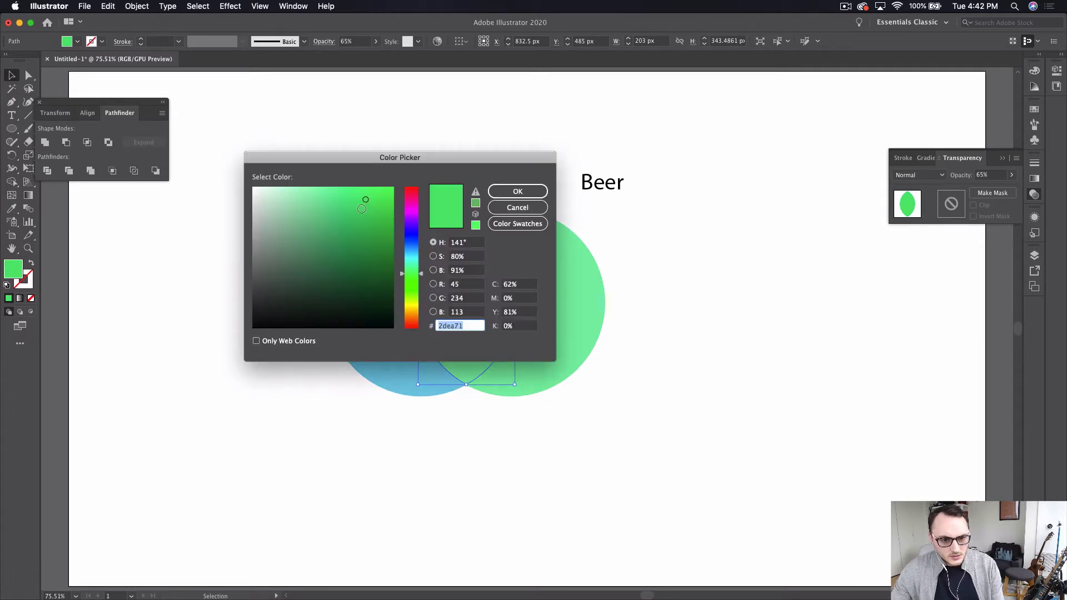
{"action": "left_click_drag", "start_coordinate": [358, 210], "coordinate": [358, 230]}
{"action": "left_click_drag", "start_coordinate": [423, 274], "coordinate": [423, 256]}
{"action": "left_click", "coordinate": [508, 195]}
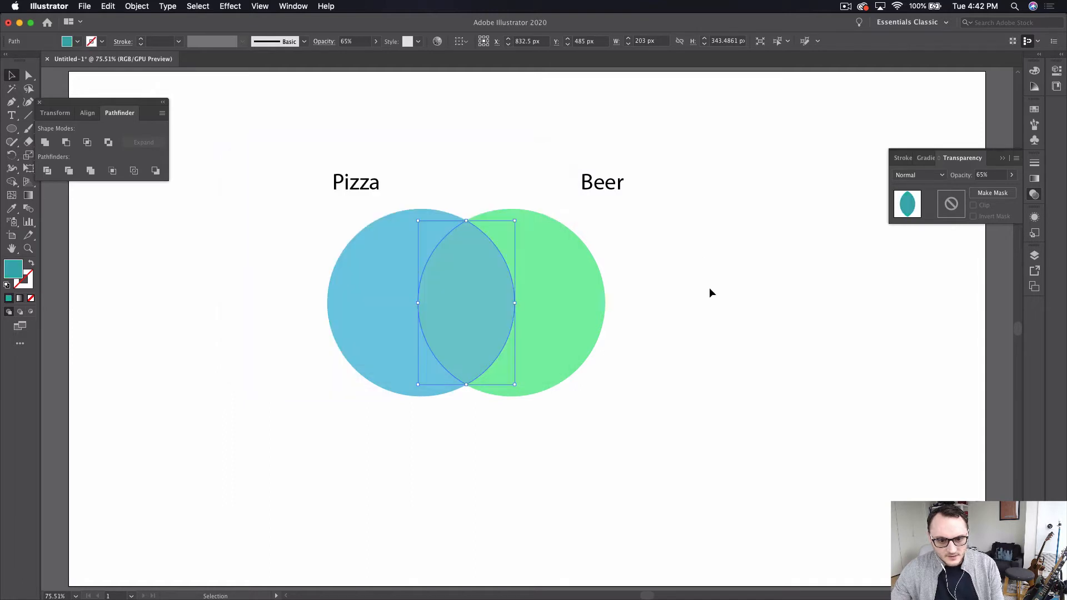
Darken the overlap piece's fill to a deeper shade of teal
{"action": "left_click", "coordinate": [708, 290]}
{"action": "left_click", "coordinate": [478, 317]}
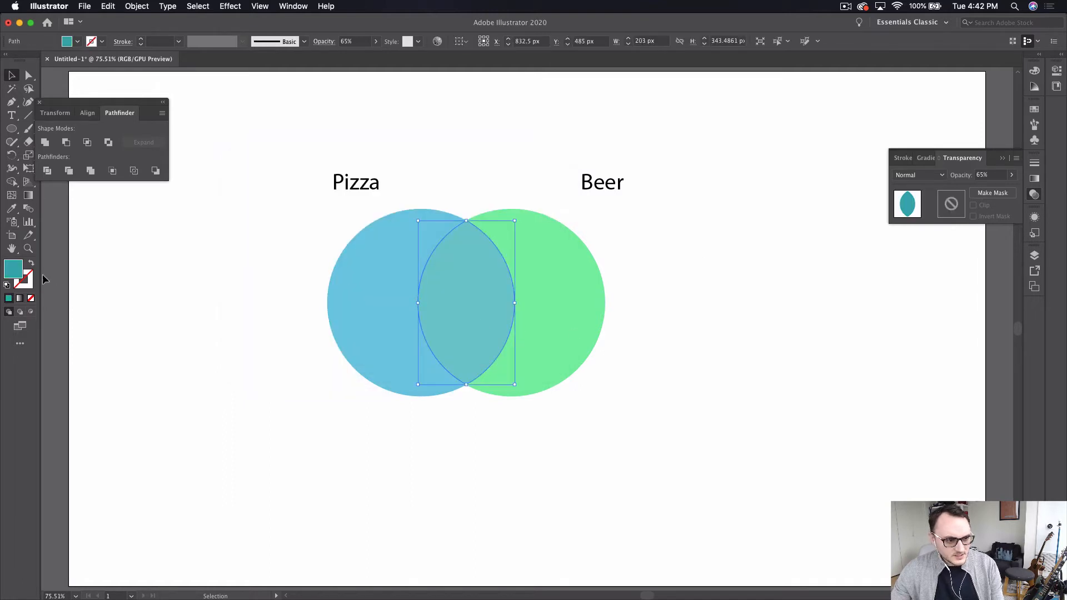
{"action": "double_click", "coordinate": [14, 271]}
{"action": "left_click", "coordinate": [355, 273]}
{"action": "left_click", "coordinate": [525, 198]}
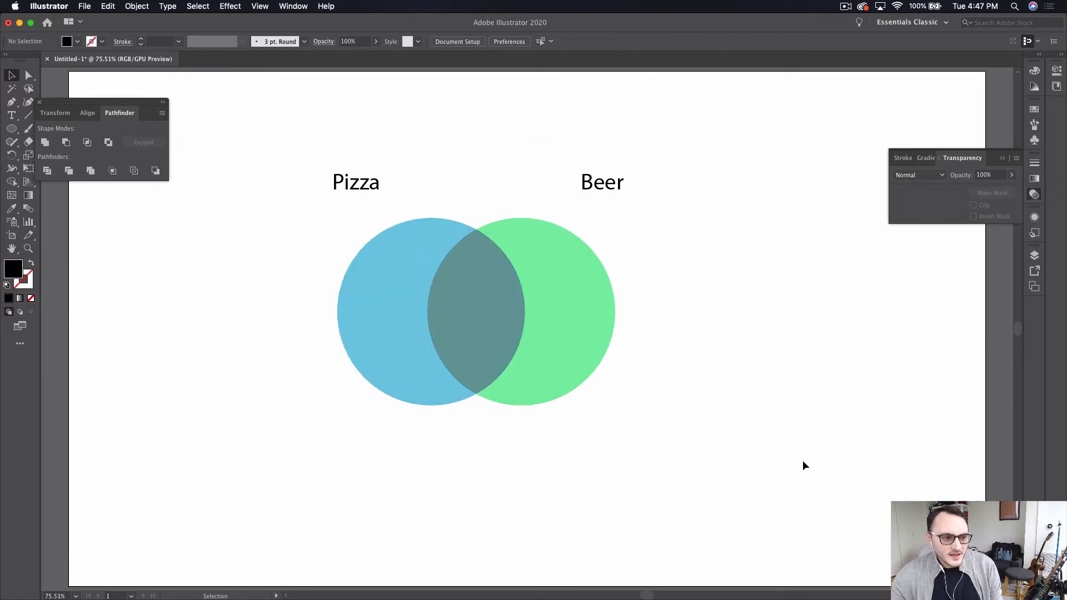
Create a text label "A" on the empty area beside the circles and shrink its frame to about 67 × 55 px
{"action": "left_click", "coordinate": [8, 117]}
{"action": "left_click_drag", "start_coordinate": [108, 334], "coordinate": [328, 527]}
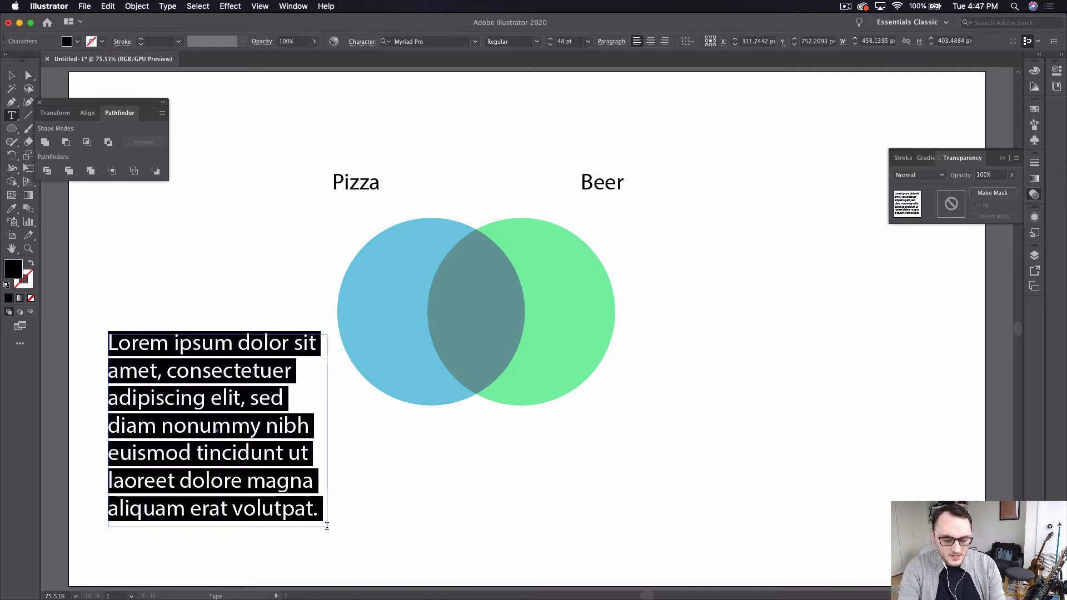
{"action": "type", "text": "A"}
{"action": "key", "text": "Escape"}
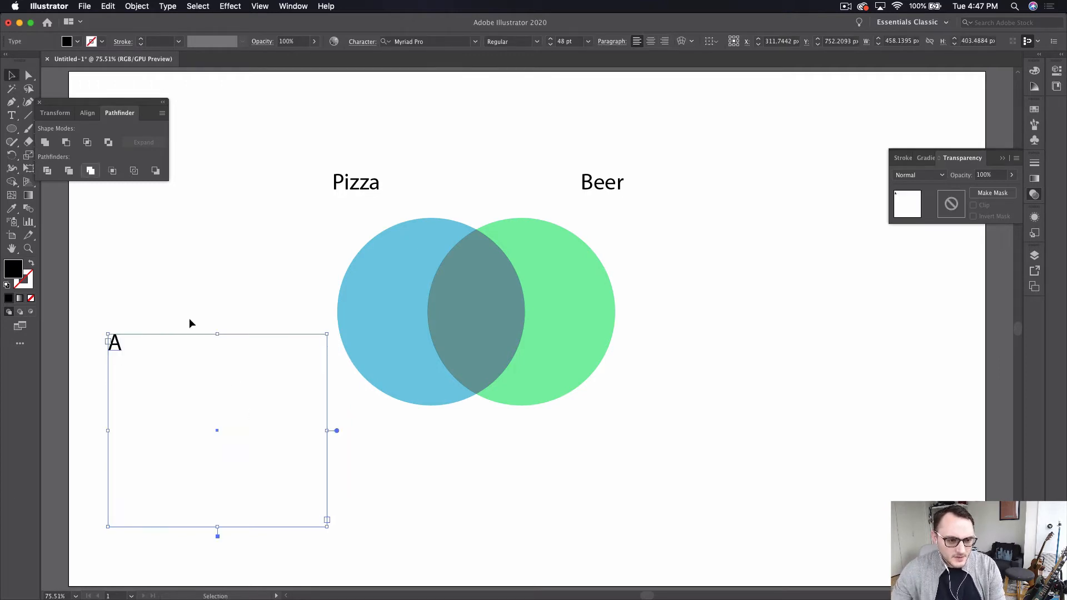
{"action": "left_click_drag", "start_coordinate": [327, 526], "coordinate": [140, 359]}
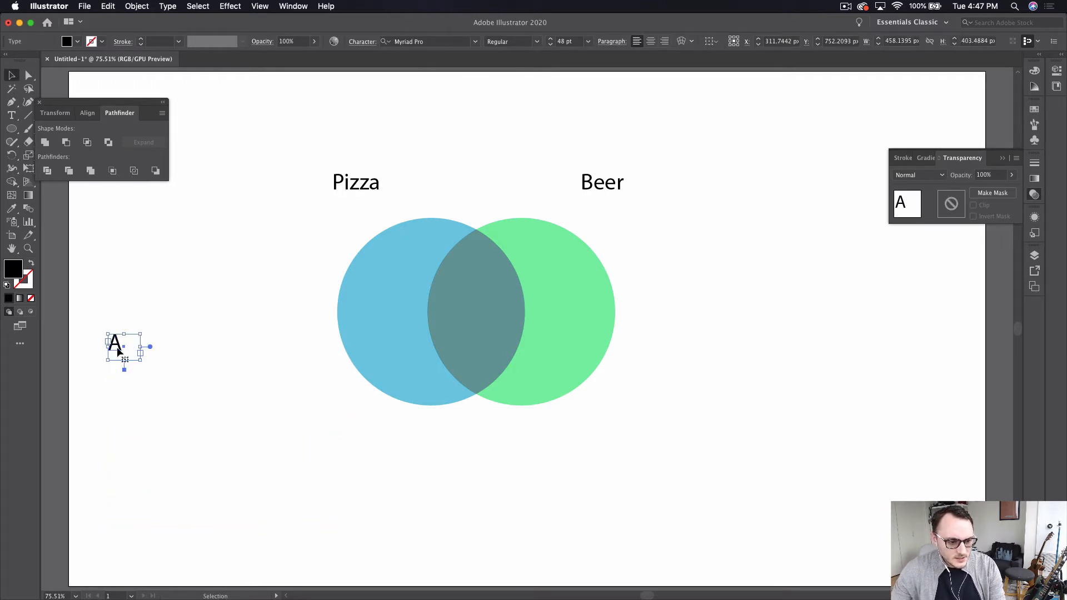
Place a copy of the "A" label in the overlap piece and move the original label onto the blue piece
{"action": "key", "text": "super+c"}
{"action": "key", "text": "super+v"}
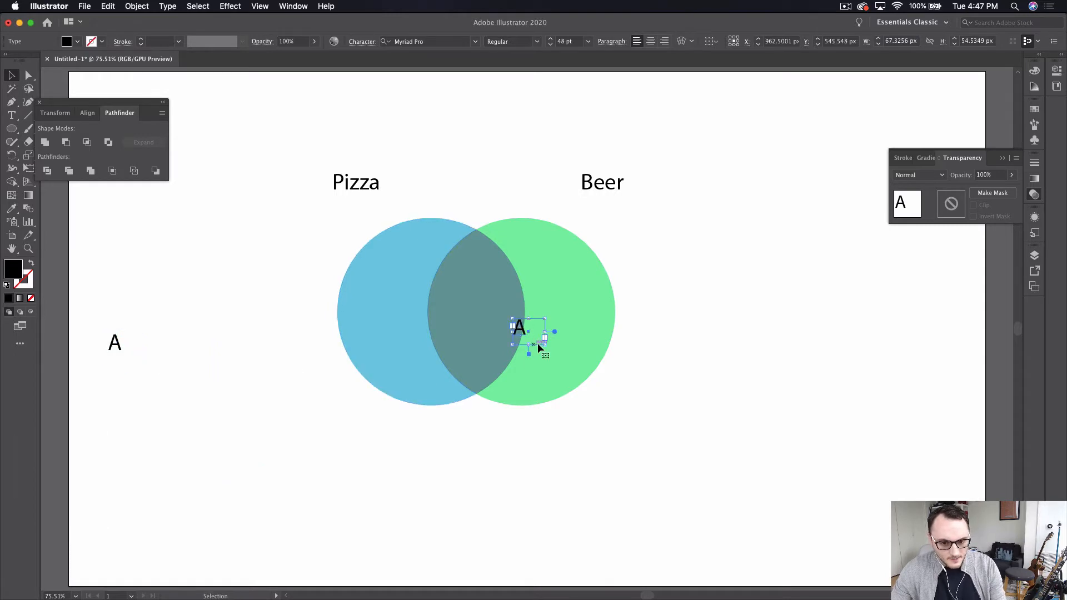
{"action": "left_click_drag", "start_coordinate": [522, 330], "coordinate": [479, 315]}
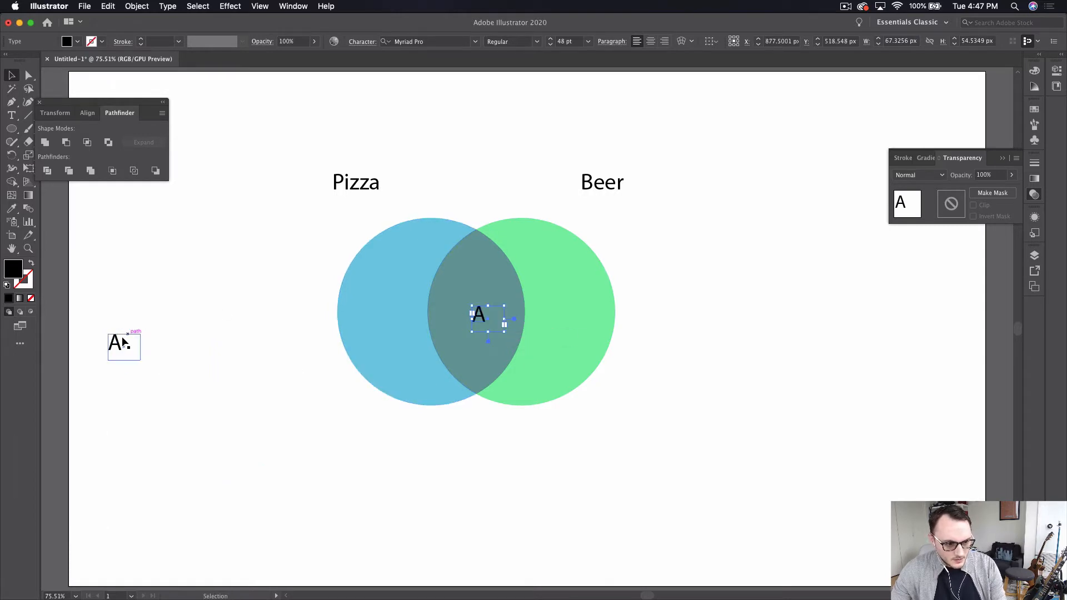
{"action": "left_click_drag", "start_coordinate": [120, 344], "coordinate": [387, 313]}
Change the overlap piece's label to "B"
{"action": "key", "text": "t"}
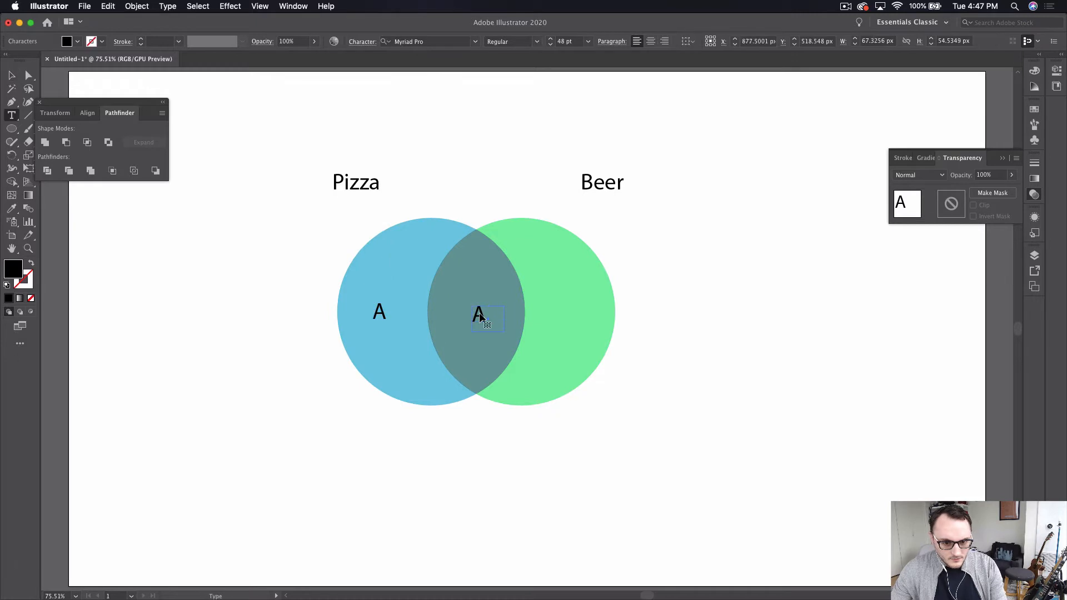
{"action": "double_click", "coordinate": [479, 314]}
{"action": "type", "text": "B"}
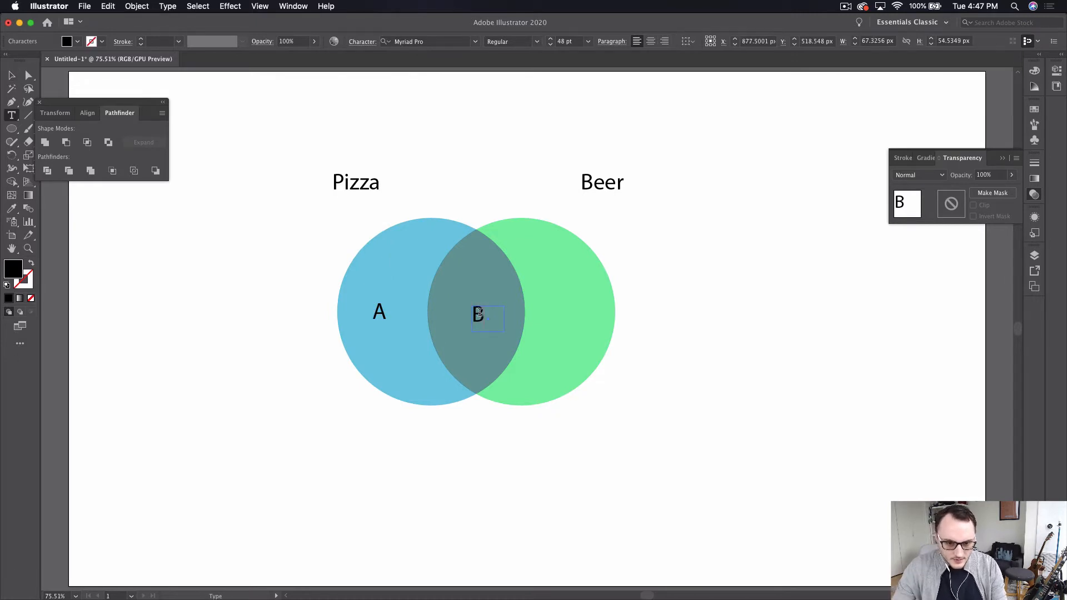
{"action": "key", "text": "Escape"}
Copy the "B" label onto the green piece and change the copy's text to "C"
{"action": "key", "text": "super+c"}
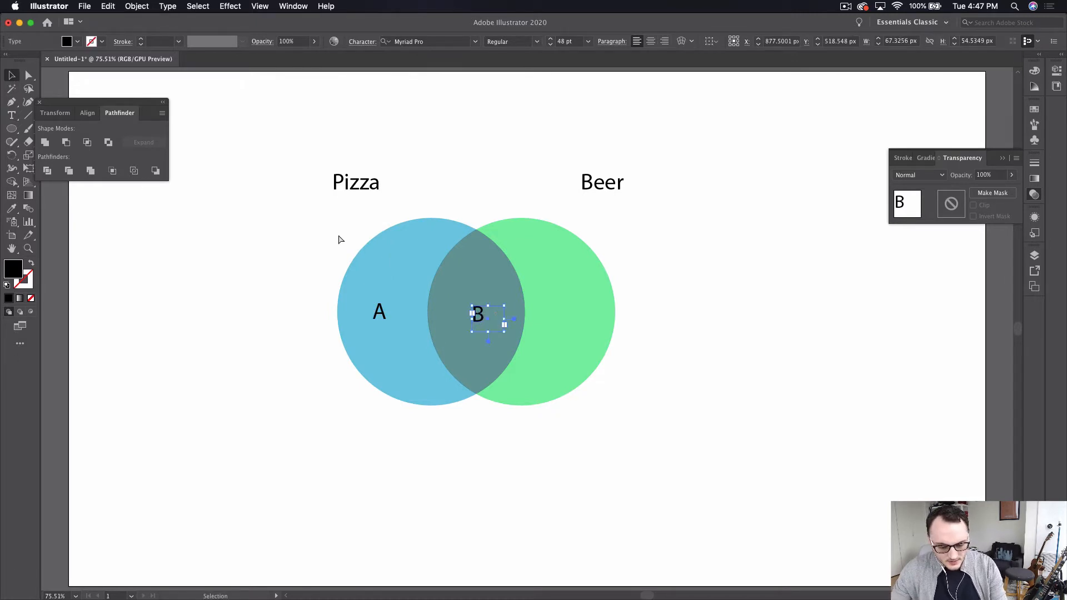
{"action": "key", "text": "super+v"}
{"action": "left_click_drag", "start_coordinate": [519, 334], "coordinate": [571, 320]}
{"action": "double_click", "coordinate": [570, 317]}
{"action": "double_click", "coordinate": [571, 315]}
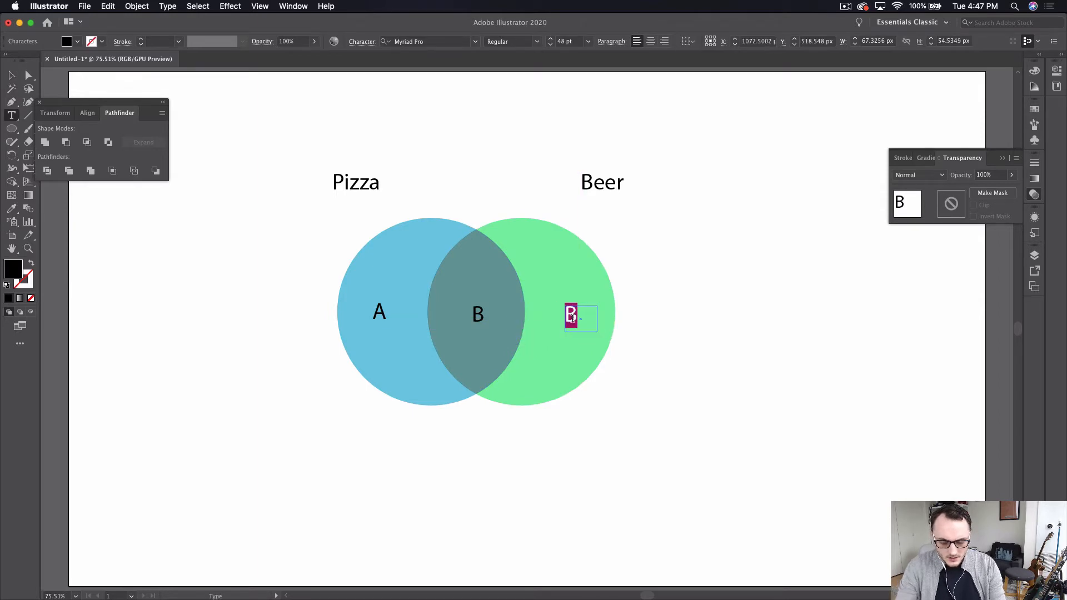
{"action": "type", "text": "C"}
{"action": "left_click", "coordinate": [12, 74]}
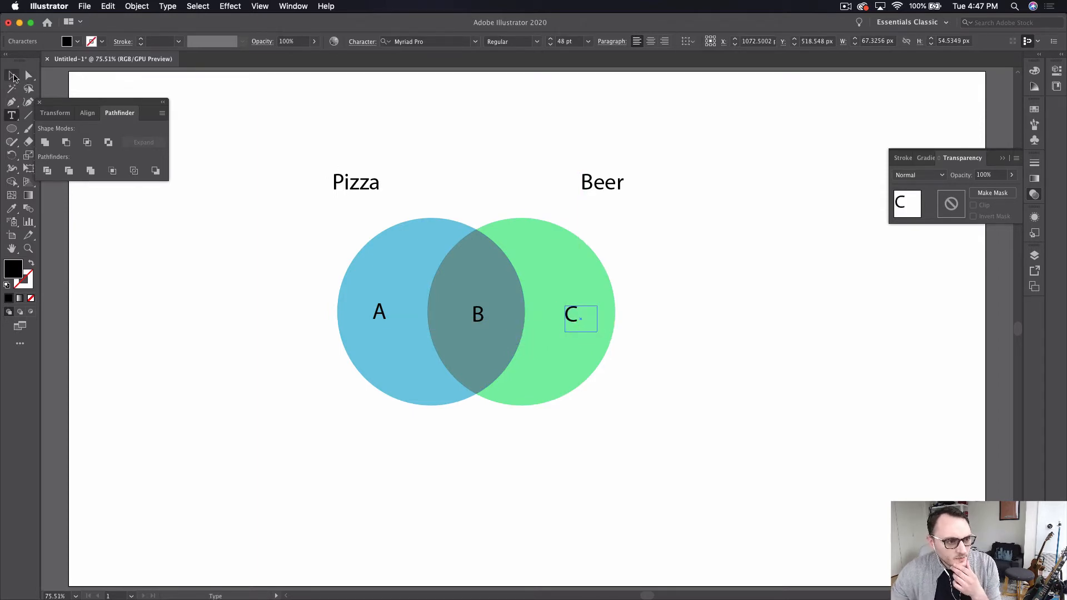
{"action": "left_click", "coordinate": [406, 453]}
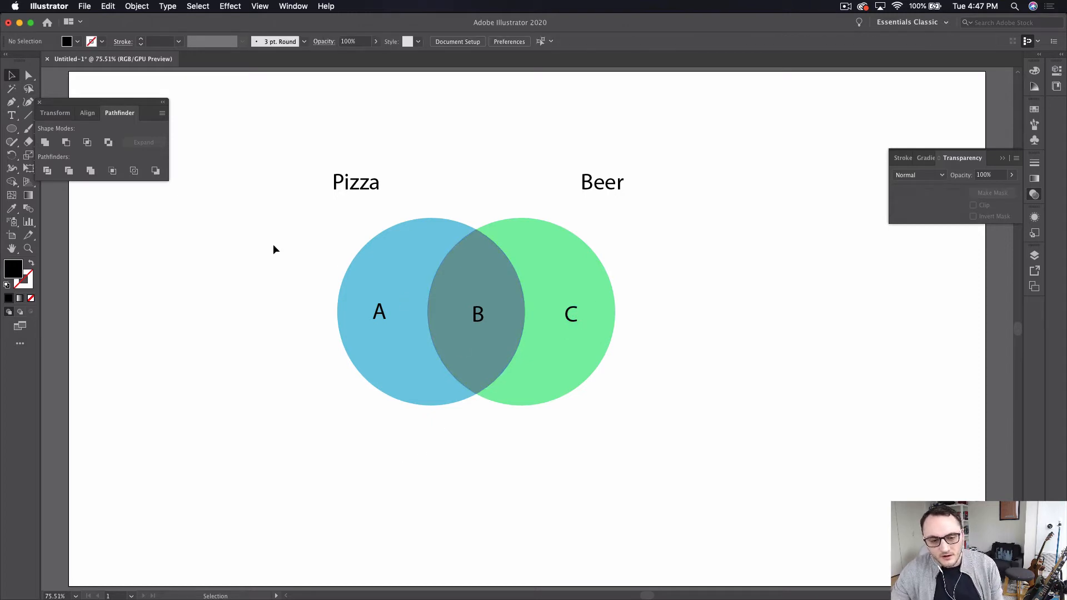
Pull the three pieces apart below the titles, moving each one together with its A, B or C label
{"action": "left_click_drag", "start_coordinate": [273, 250], "coordinate": [191, 508]}
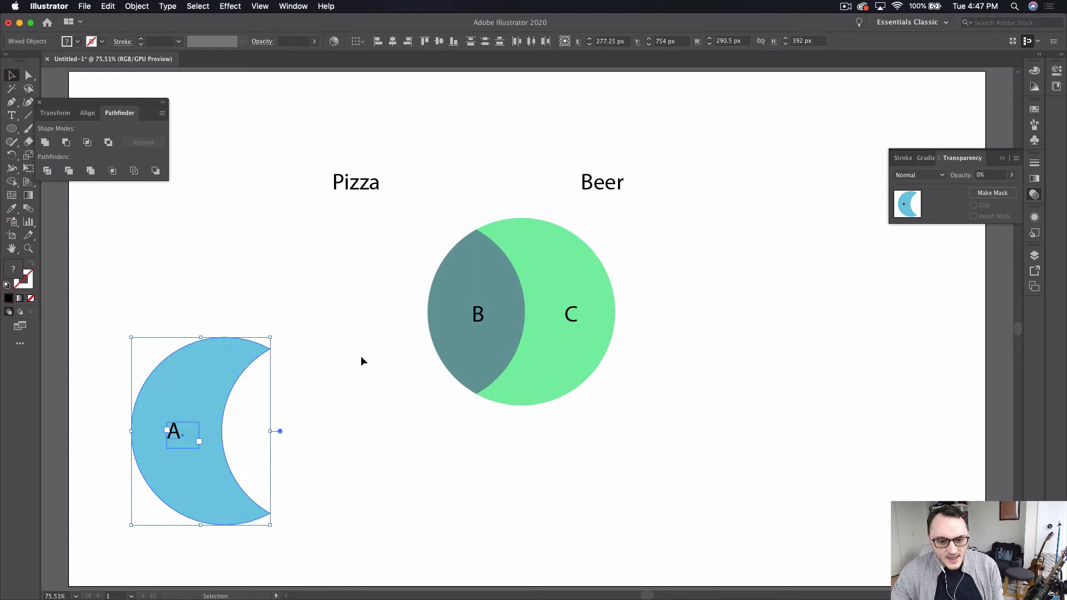
{"action": "left_click", "coordinate": [434, 322]}
{"action": "left_click_drag", "start_coordinate": [479, 336], "coordinate": [441, 486]}
{"action": "left_click_drag", "start_coordinate": [571, 362], "coordinate": [772, 488]}
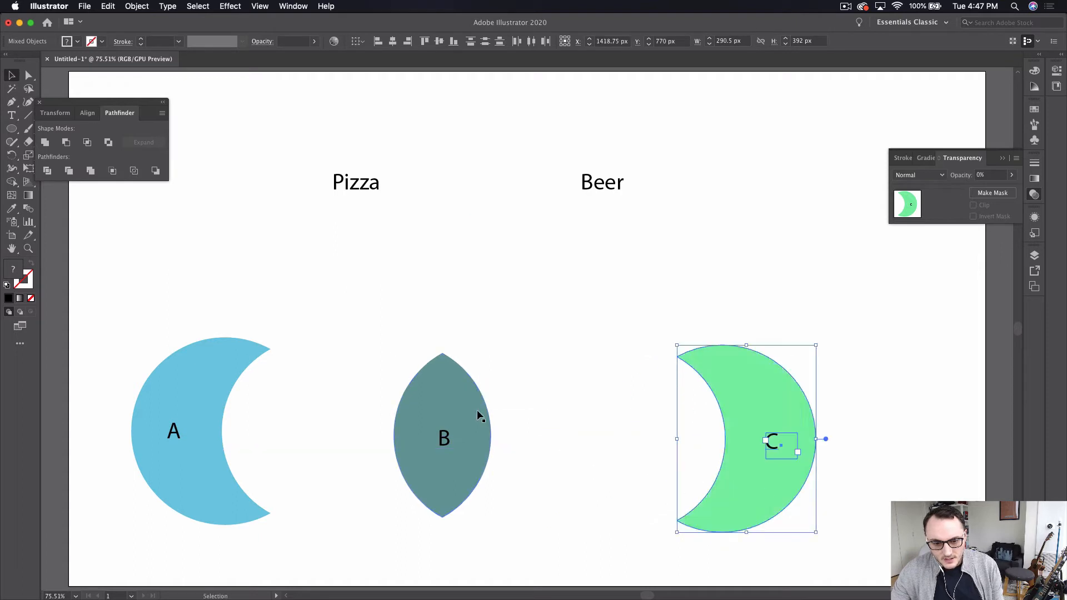
Stack the blue A piece above the overlap B piece along the artboard's left side, and put Pathfinder away
{"action": "left_click", "coordinate": [479, 413]}
{"action": "left_click_drag", "start_coordinate": [212, 410], "coordinate": [194, 170]}
{"action": "left_click_drag", "start_coordinate": [342, 326], "coordinate": [548, 523]}
{"action": "left_click_drag", "start_coordinate": [467, 486], "coordinate": [203, 450]}
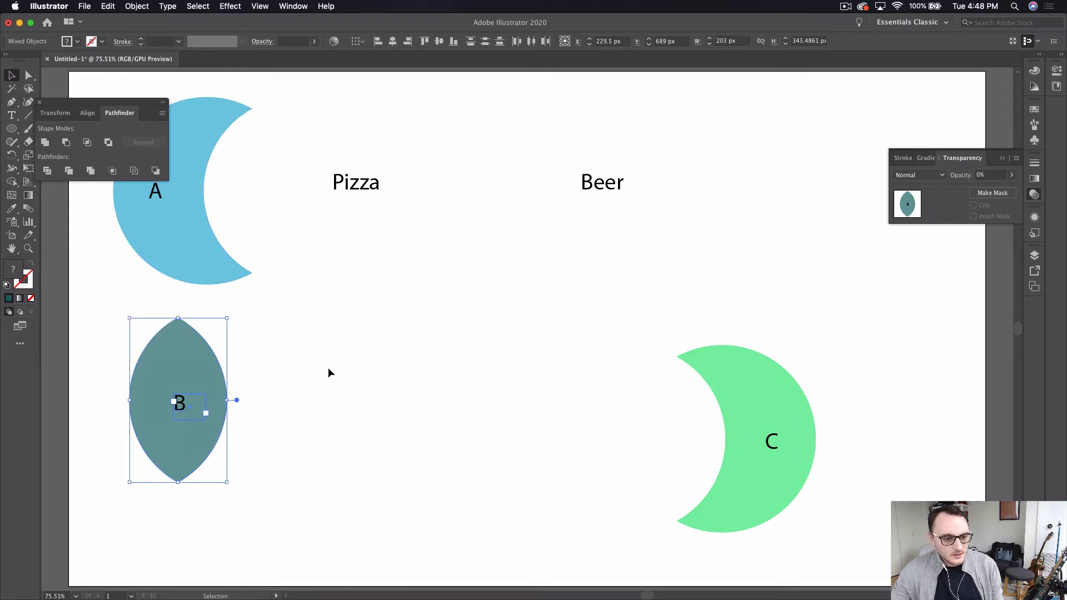
{"action": "left_click", "coordinate": [39, 103]}
Move the Pizza and Beer titles to the artboard's upper right and set the green C piece beside A and B
{"action": "left_click_drag", "start_coordinate": [331, 143], "coordinate": [781, 130]}
{"action": "left_click_drag", "start_coordinate": [786, 491], "coordinate": [391, 346]}
{"action": "left_click", "coordinate": [453, 332]}
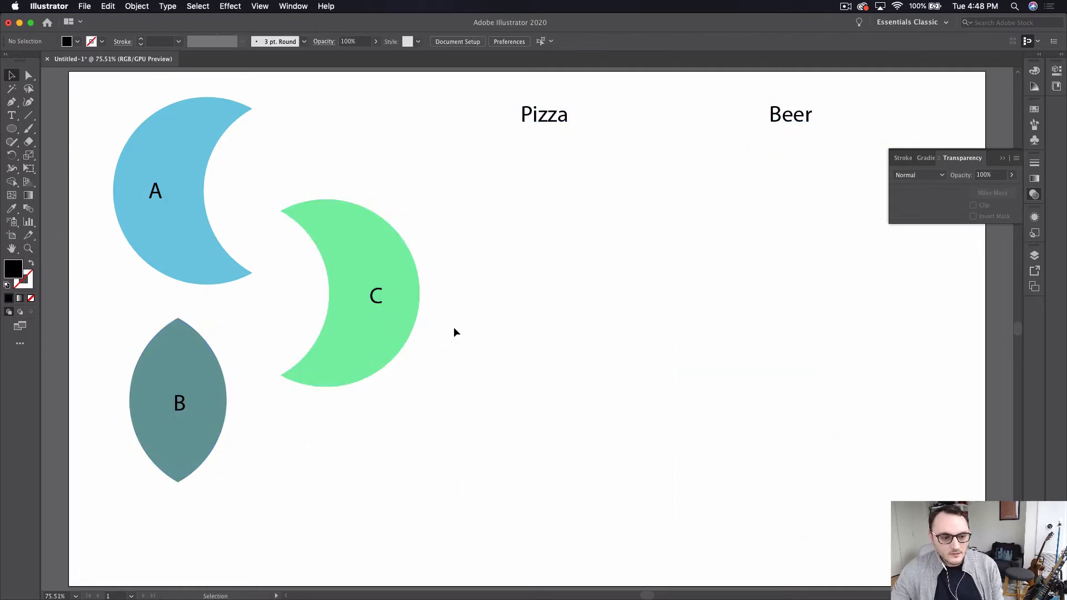
Draw a text frame of about 717 × 610 px below the titles and enter "A: Pizza (excl: Beer)"
{"action": "left_click", "coordinate": [557, 121]}
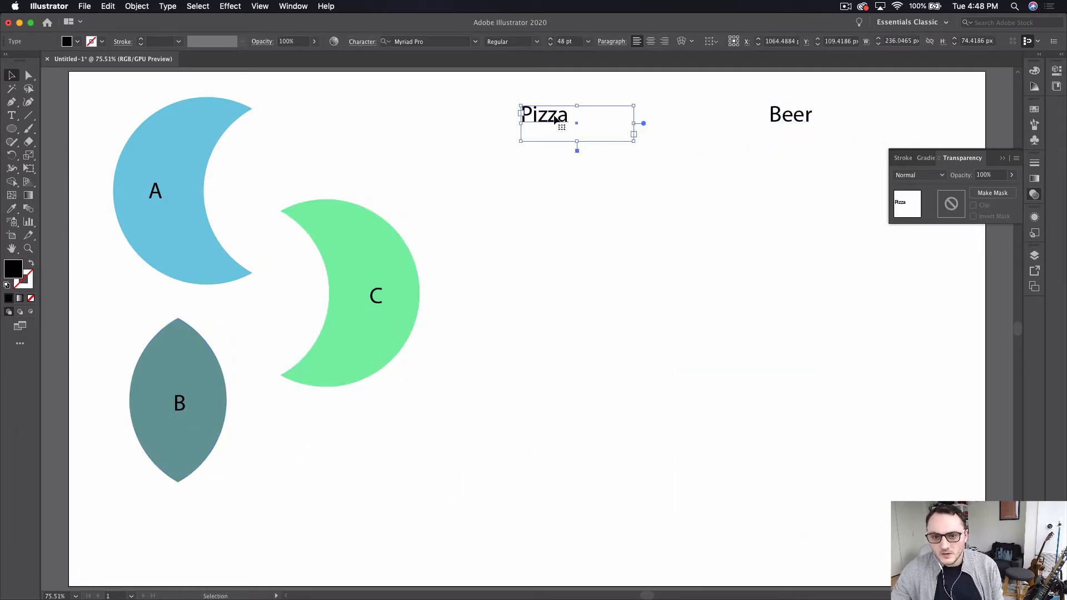
{"action": "left_click", "coordinate": [8, 116]}
{"action": "left_click_drag", "start_coordinate": [565, 240], "coordinate": [909, 534]}
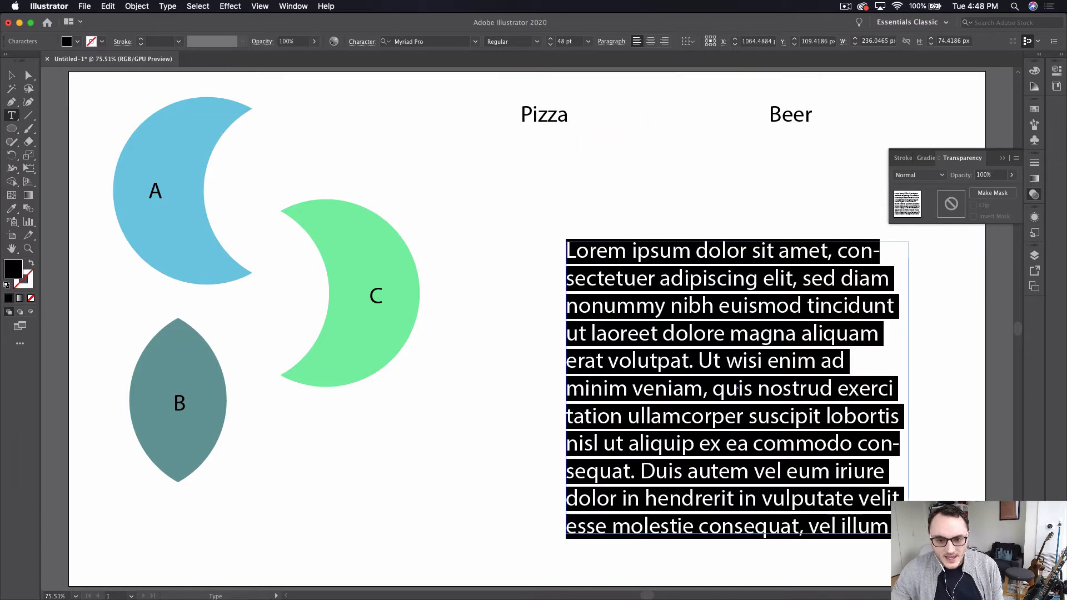
{"action": "type", "text": "a:"}
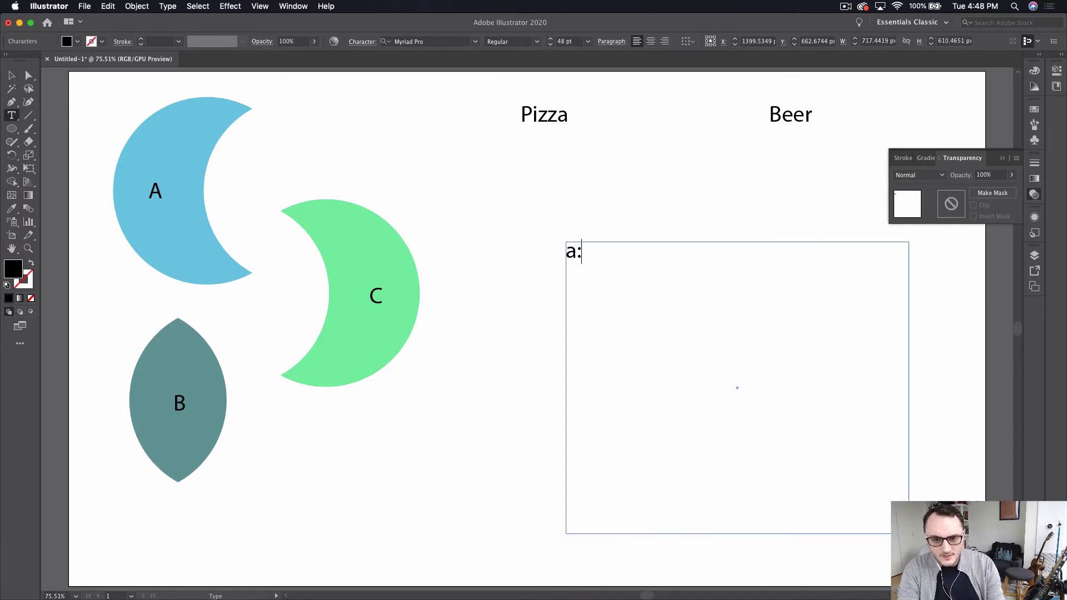
{"action": "key", "text": "BackSpace"}
{"action": "key", "text": "BackSpace"}
{"action": "type", "text": "A: "}
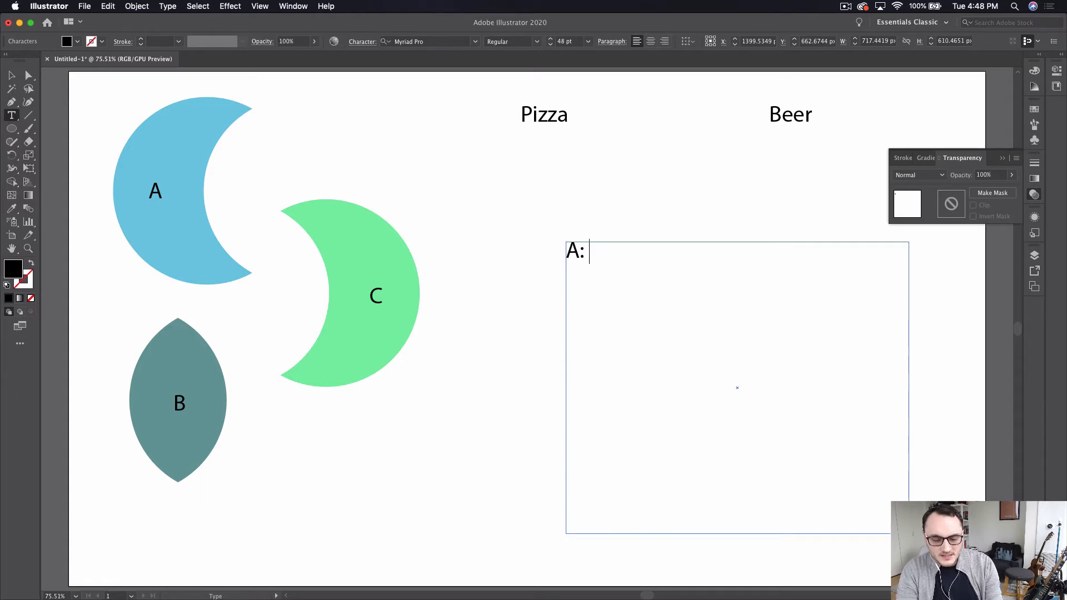
{"action": "type", "text": "Pizza "}
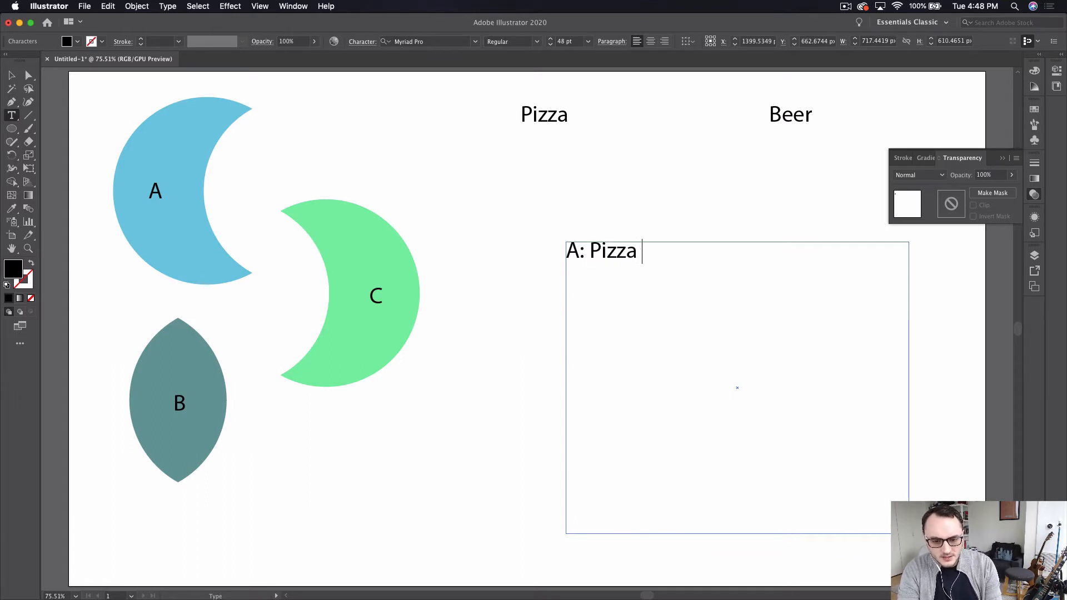
{"action": "type", "text": "(exc"}
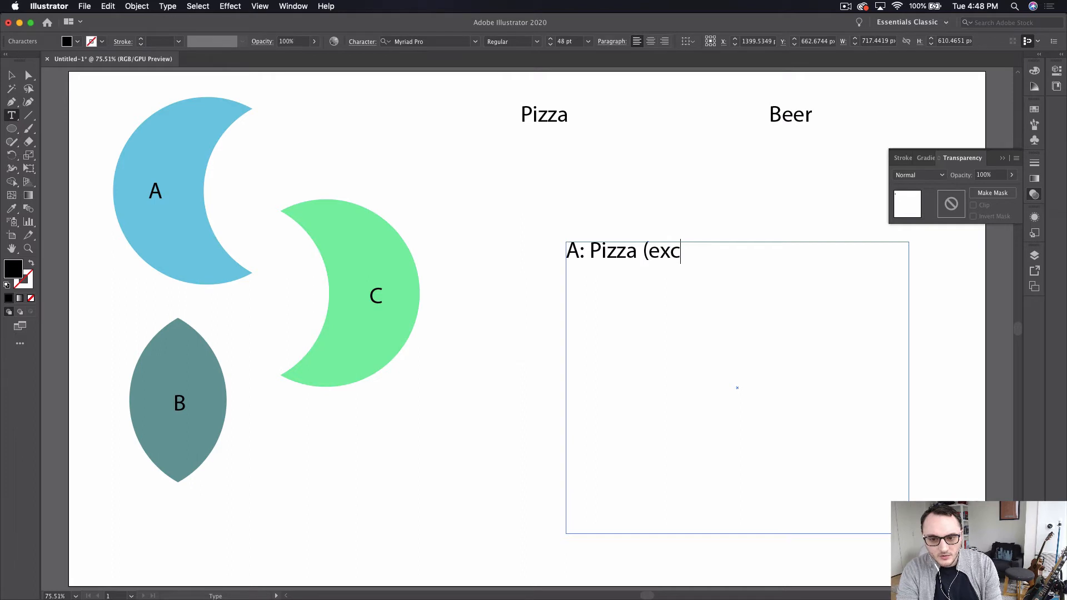
{"action": "type", "text": "l: b"}
{"action": "key", "text": "BackSpace"}
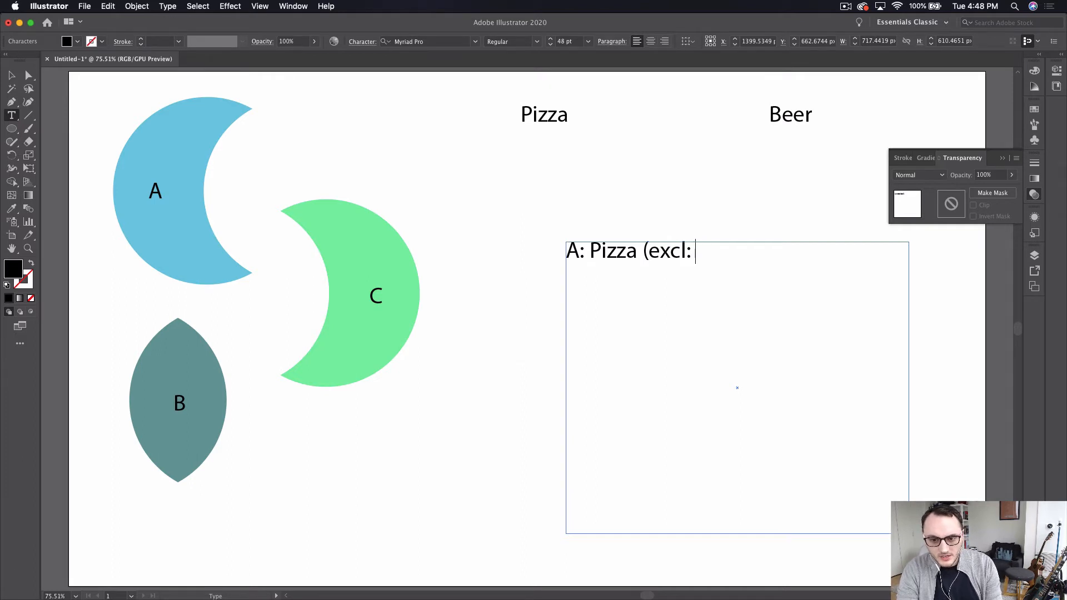
{"action": "type", "text": "Beer)"}
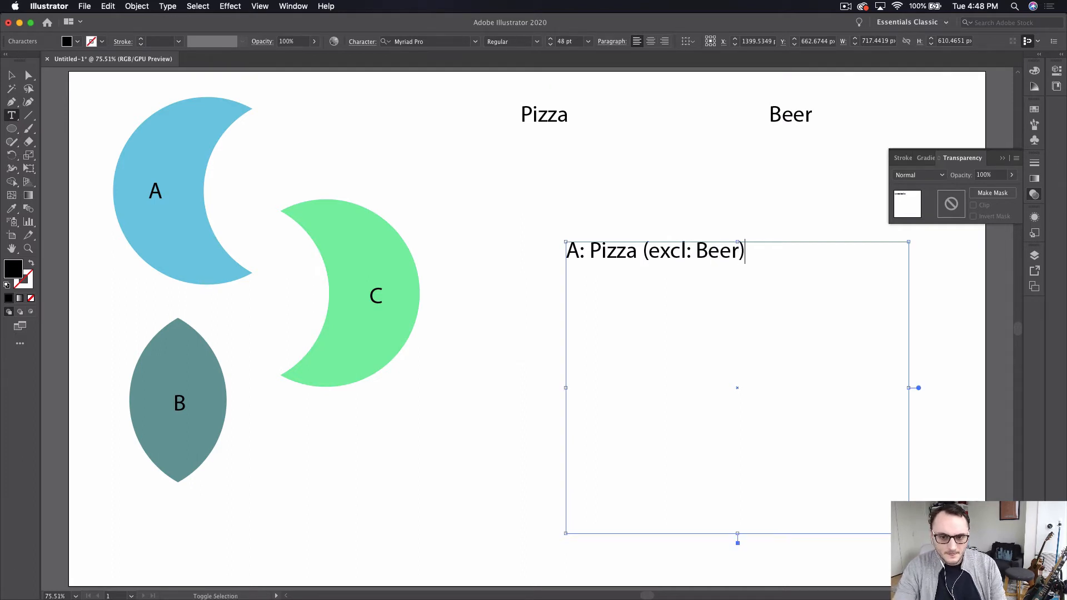
Duplicate the line "A: Pizza (excl: Beer)" as a second line in the text frame
{"action": "key", "text": "alt+shift+Left"}
{"action": "key", "text": "alt+shift+Left"}
{"action": "key", "text": "alt+shift+Left"}
{"action": "key", "text": "alt+shift+Left"}
{"action": "key", "text": "alt+shift+Left"}
{"action": "key", "text": "alt+shift+Left"}
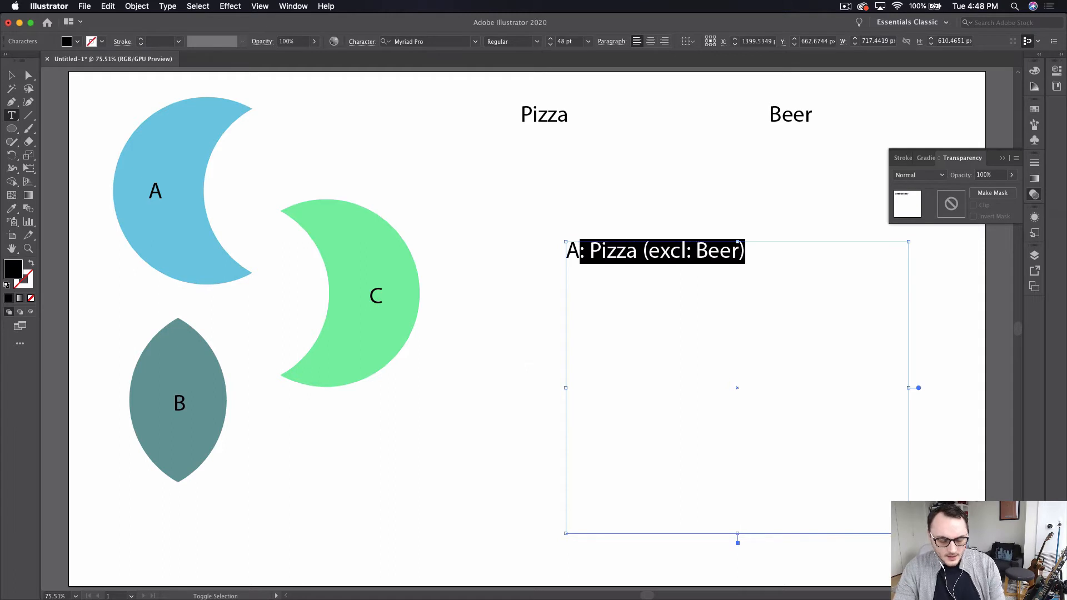
{"action": "key", "text": "alt+shift+Left"}
{"action": "key", "text": "super+c"}
{"action": "key", "text": "Right"}
{"action": "key", "text": "Return"}
{"action": "key", "text": "super+v"}
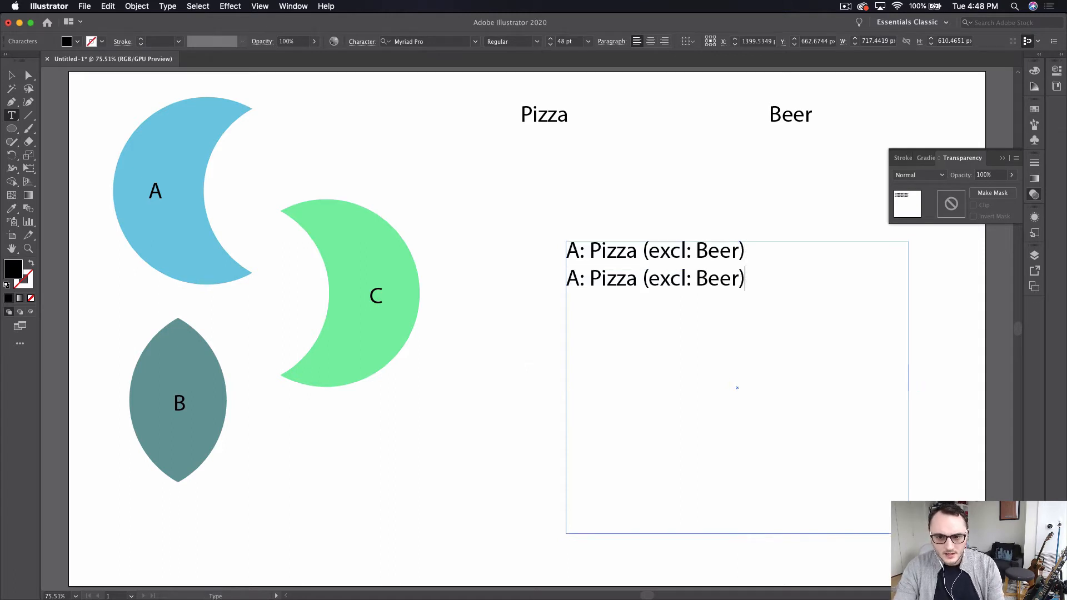
Replace "(excl: Beer)" in the legend's second line with "& Beer"
{"action": "key", "text": "Left"}
{"action": "key", "text": "Left"}
{"action": "key", "text": "Left"}
{"action": "key", "text": "Left"}
{"action": "key", "text": "Left"}
{"action": "key", "text": "Left"}
{"action": "key", "text": "Left"}
{"action": "key", "text": "Left"}
{"action": "key", "text": "Left"}
{"action": "key", "text": "Left"}
{"action": "key", "text": "Left"}
{"action": "key", "text": "Left"}
{"action": "key", "text": "shift+Right"}
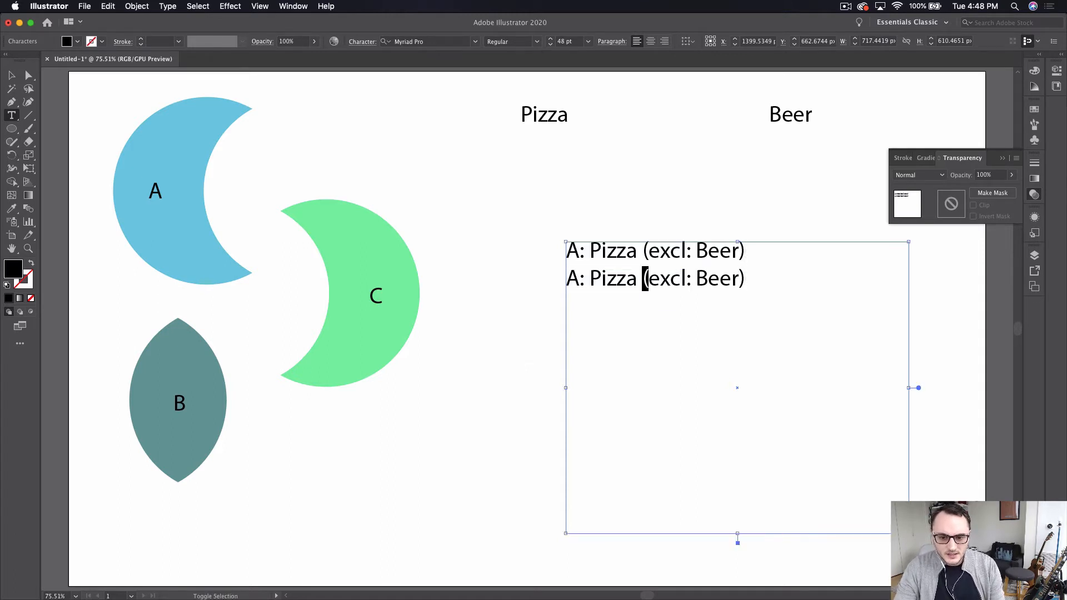
{"action": "key", "text": "alt+shift+Right"}
{"action": "key", "text": "alt+shift+Right"}
{"action": "key", "text": "alt+shift+Right"}
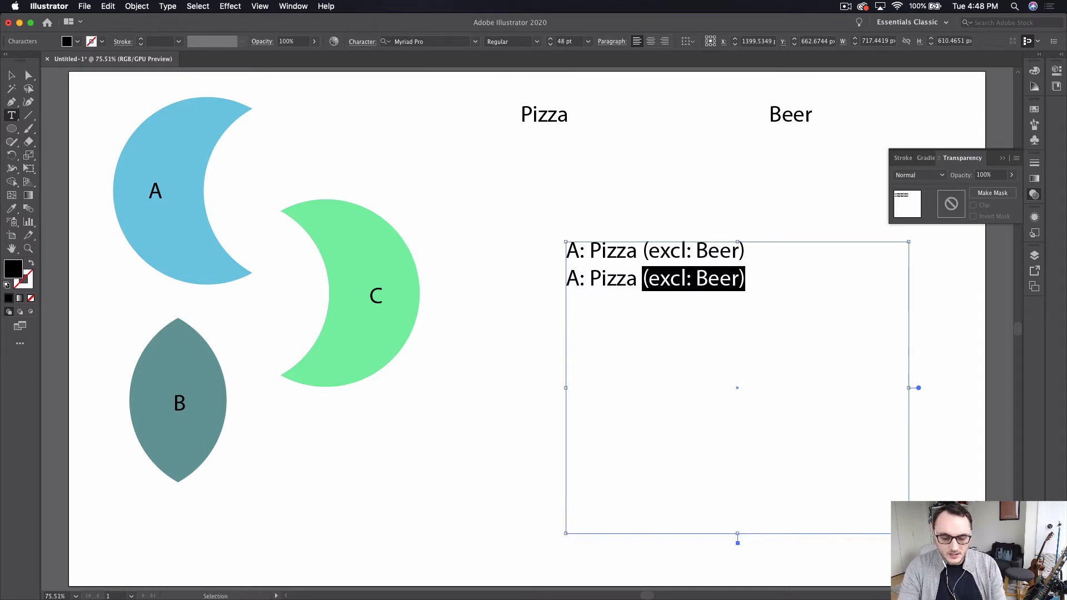
{"action": "key", "text": "BackSpace"}
{"action": "type", "text": "& Beer"}
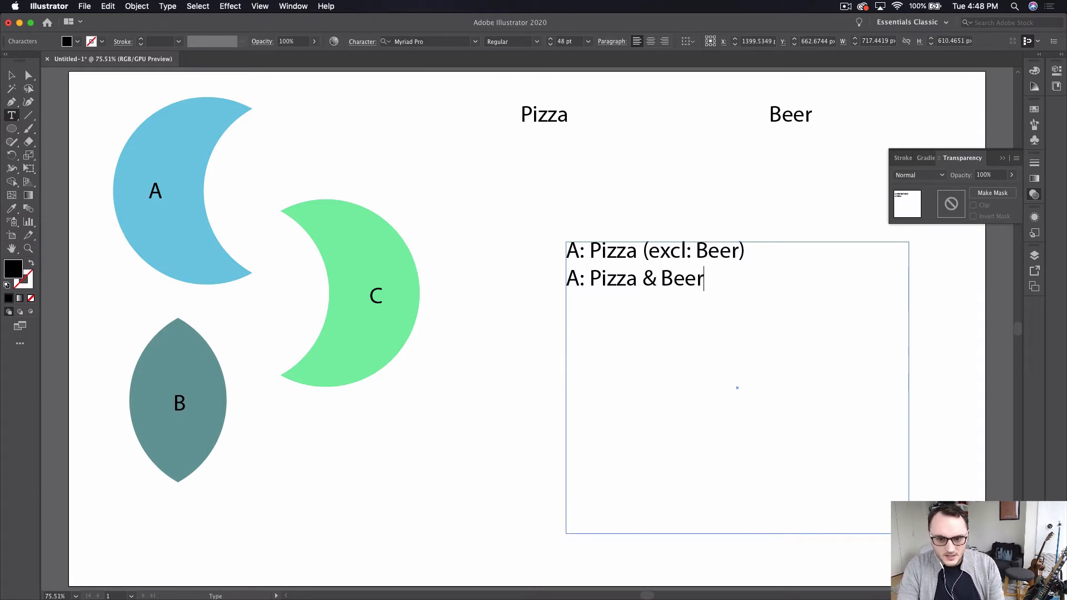
Change the second legend line's letter from A to B so it reads "B: Pizza & Beer"
{"action": "key", "text": "super+Left"}
{"action": "key", "text": "Right"}
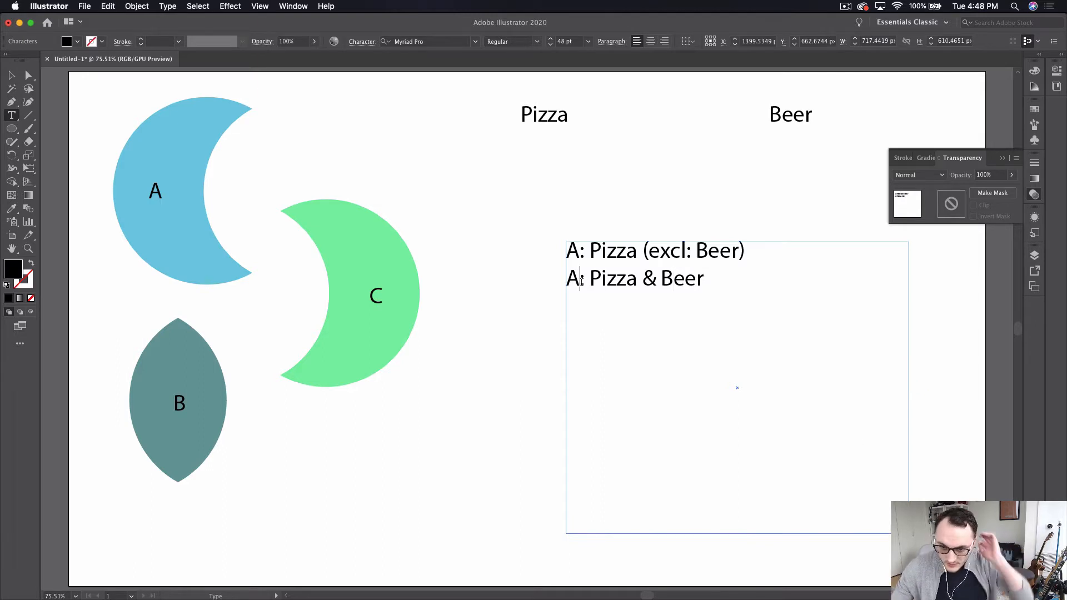
{"action": "key", "text": "BackSpace"}
{"action": "type", "text": "Beer "}
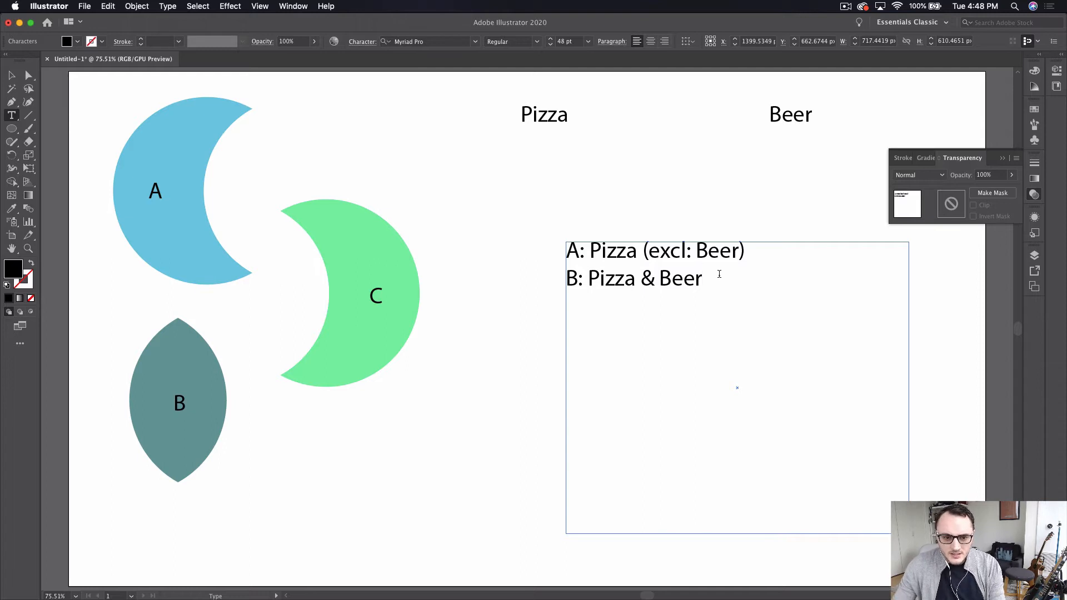
Add a third legend line reading "C: Beer (excl: Pizza)" and deselect the text frame
{"action": "type", "text": "C: "}
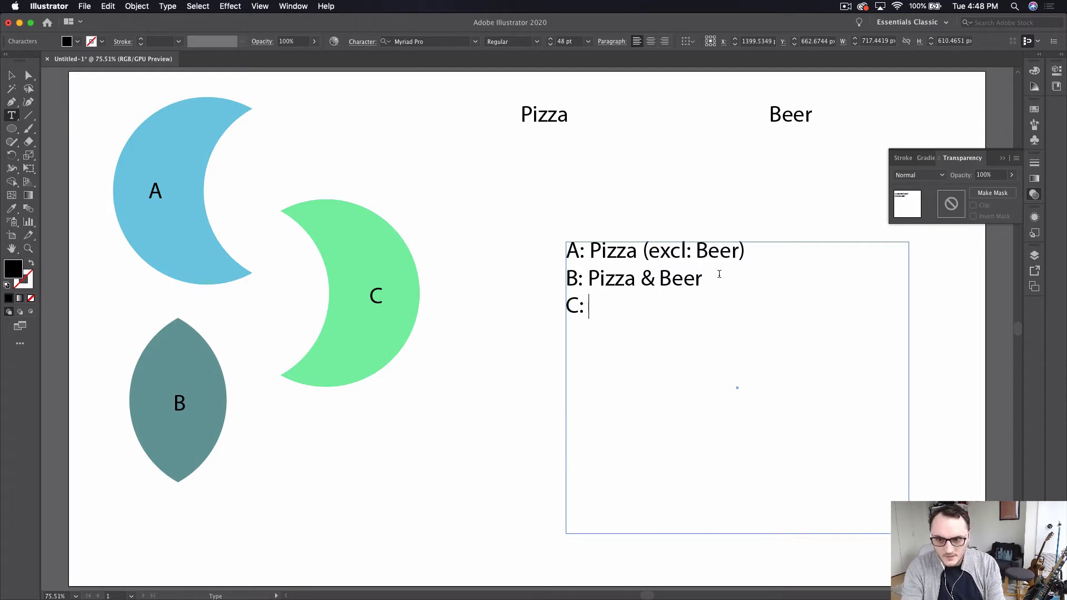
{"action": "type", "text": "Beer"}
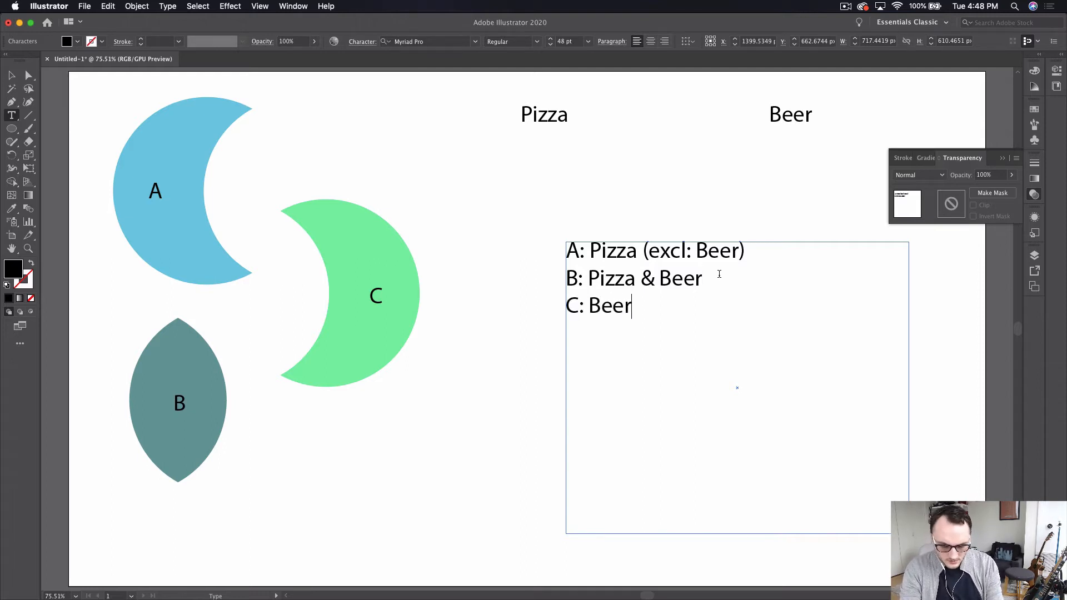
{"action": "type", "text": " (excl"}
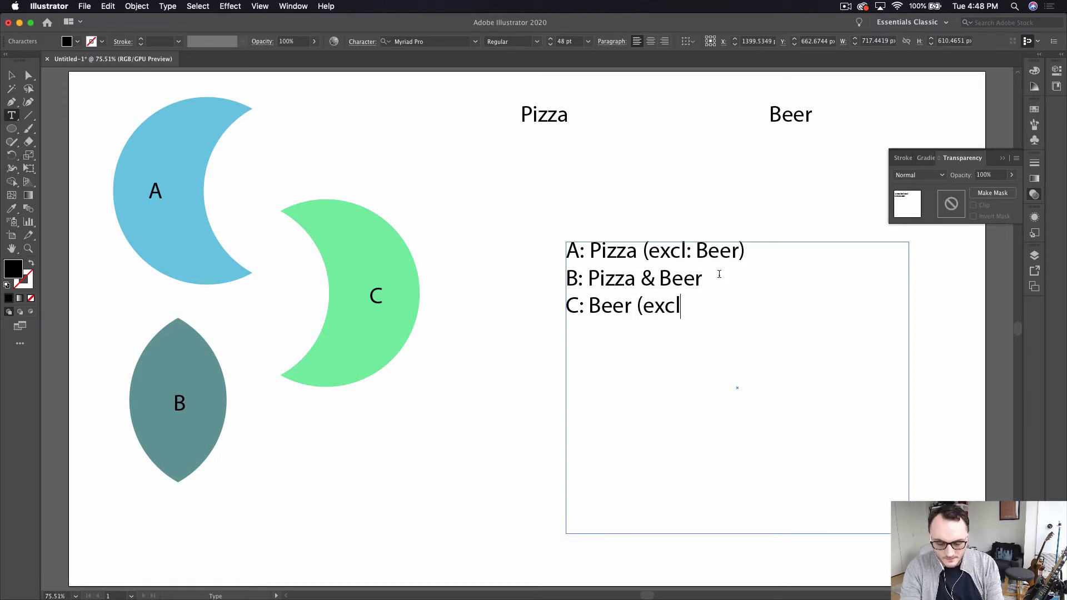
{"action": "type", "text": ": Pizza)"}
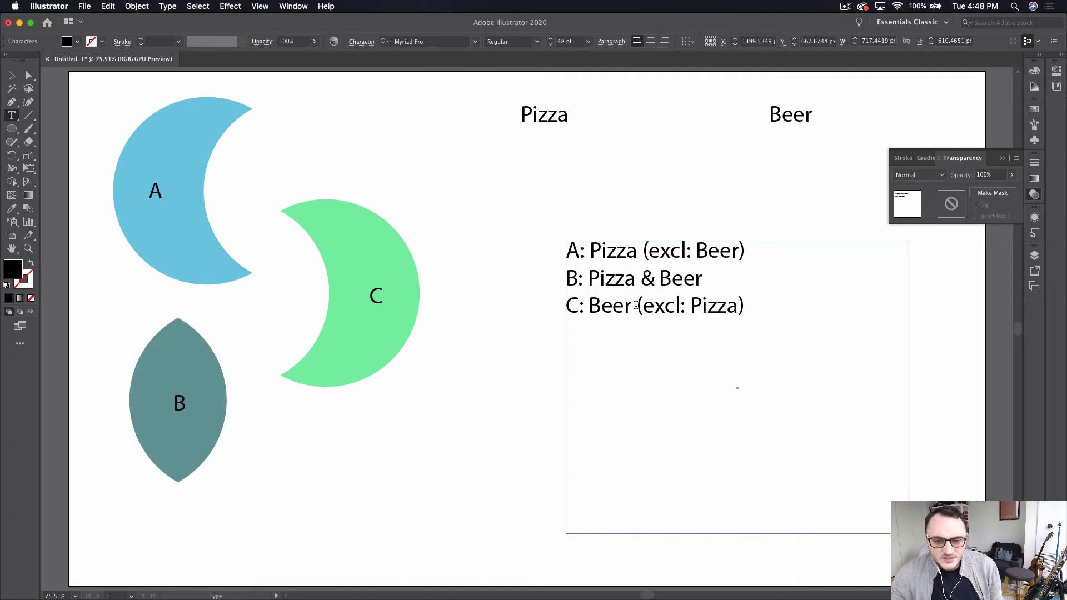
{"action": "key", "text": "super+shift+a"}
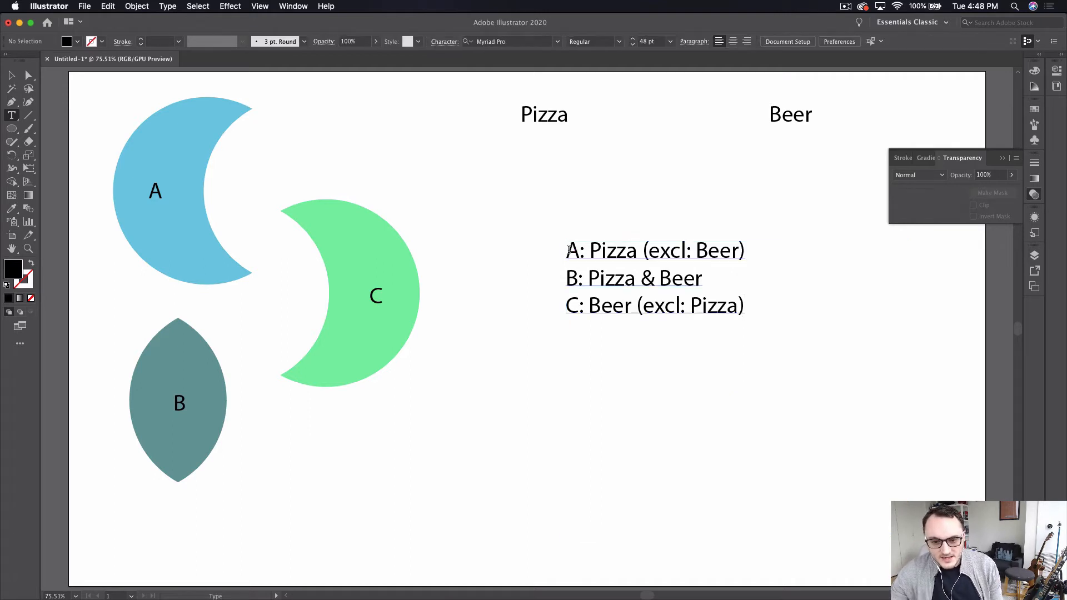
Insert the heading "Audiences" on its own line above the A, B and C legend entries
{"action": "left_click", "coordinate": [641, 274]}
{"action": "key", "text": "Return"}
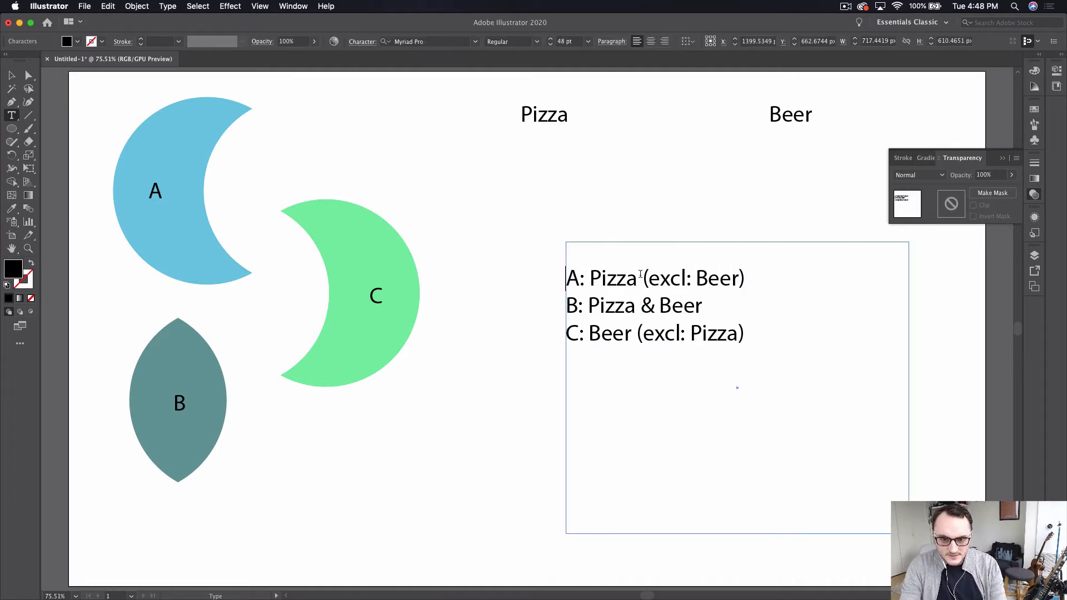
{"action": "key", "text": "Up"}
{"action": "type", "text": "Audience"}
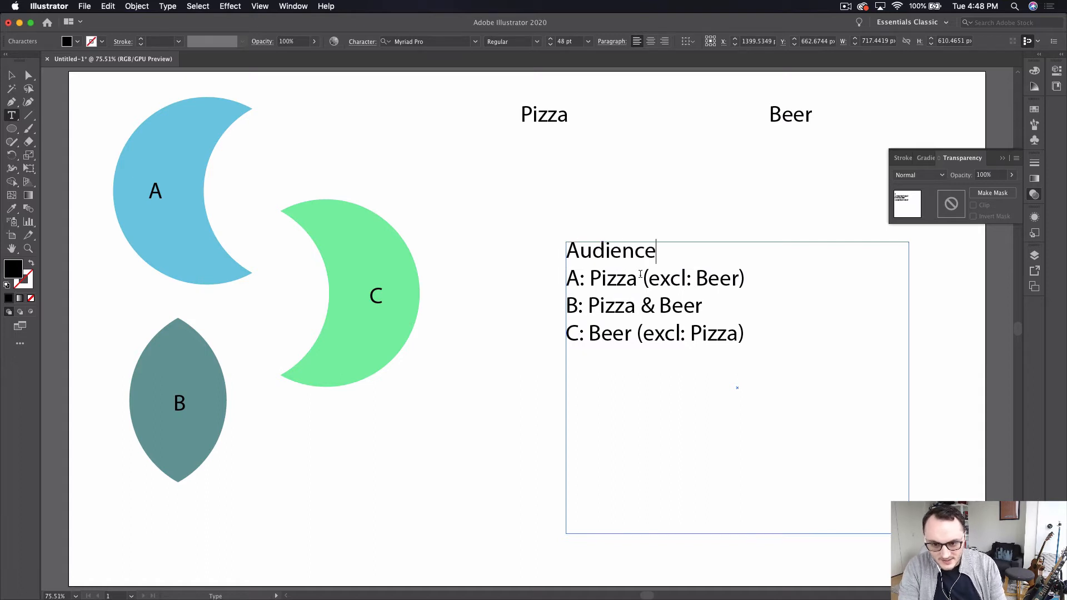
{"action": "key", "text": "super+shift+Left"}
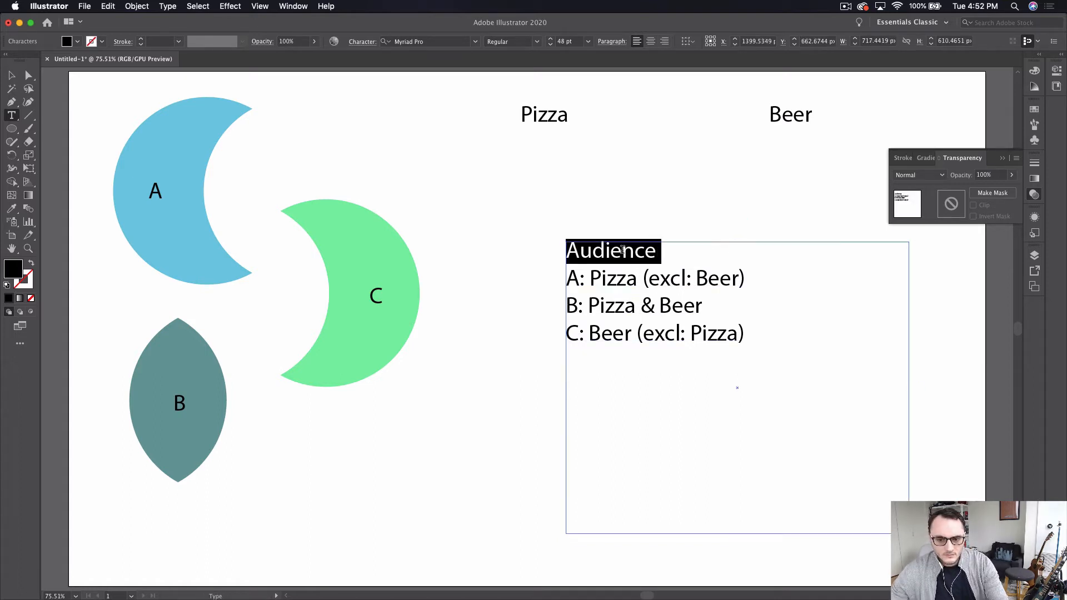
{"action": "left_click", "coordinate": [621, 250]}
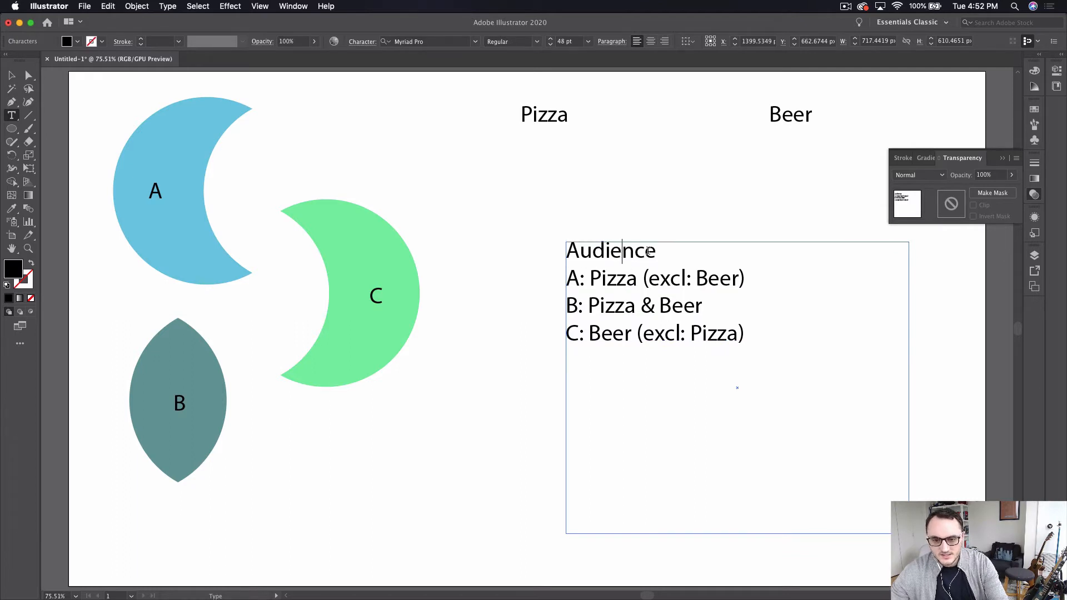
{"action": "type", "text": "s"}
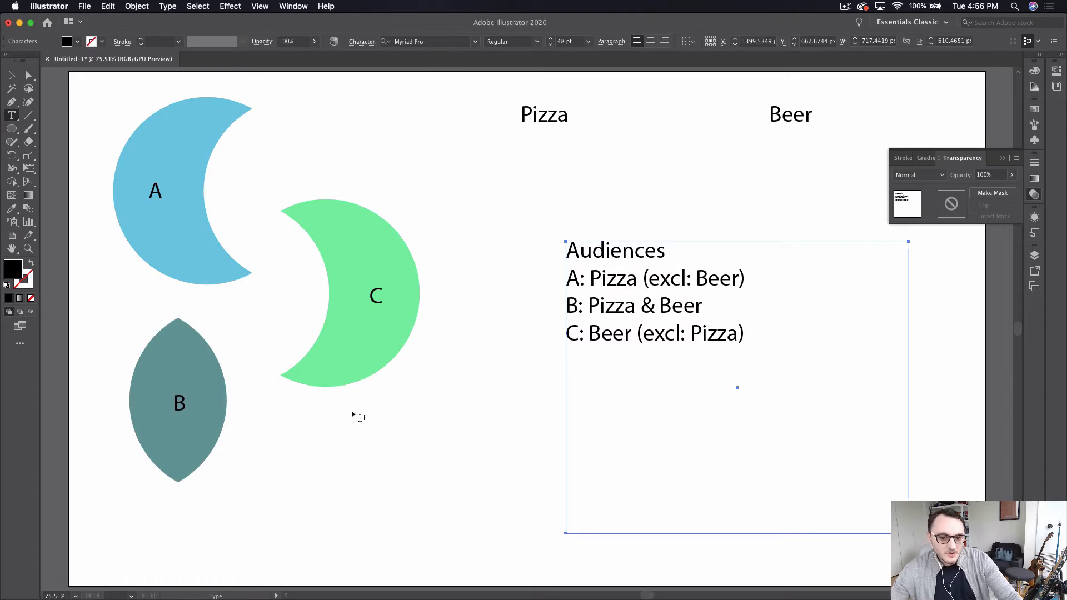
Extend the exclusion in legend line A to "(excl: Beer + Football)"
{"action": "scroll", "coordinate": [357, 417], "scroll_direction": "down", "scroll_amount": 1}
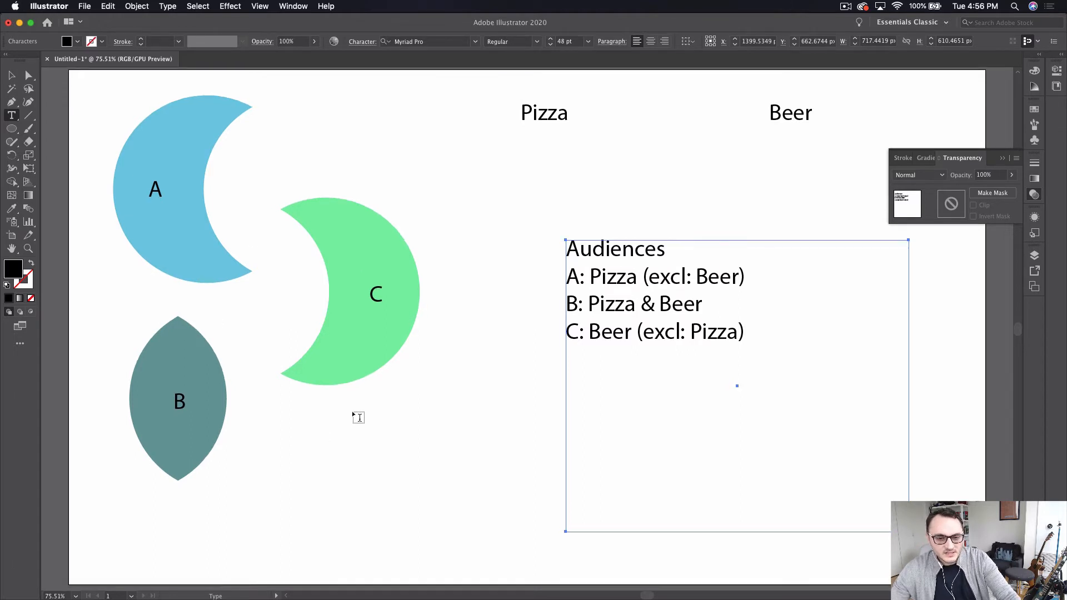
{"action": "scroll", "coordinate": [357, 417], "scroll_direction": "up", "scroll_amount": 2}
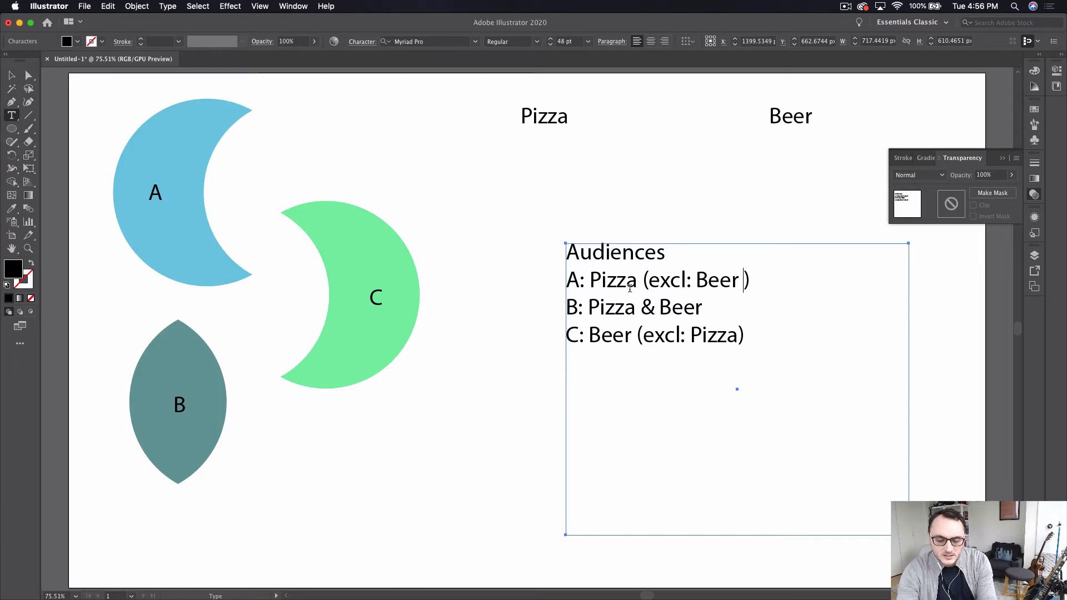
{"action": "type", "text": "+ "}
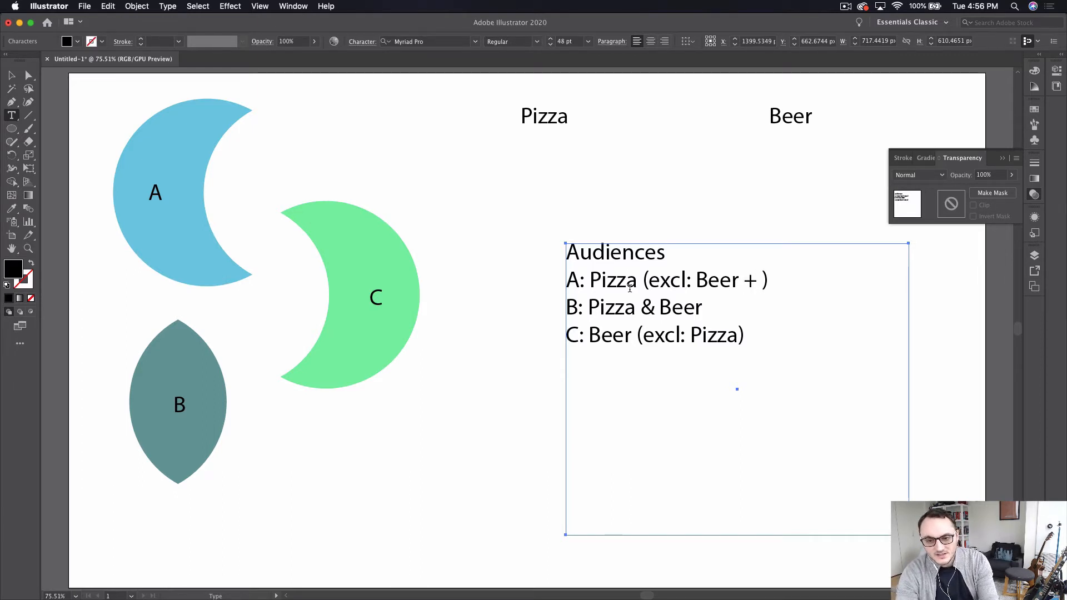
{"action": "type", "text": "Football"}
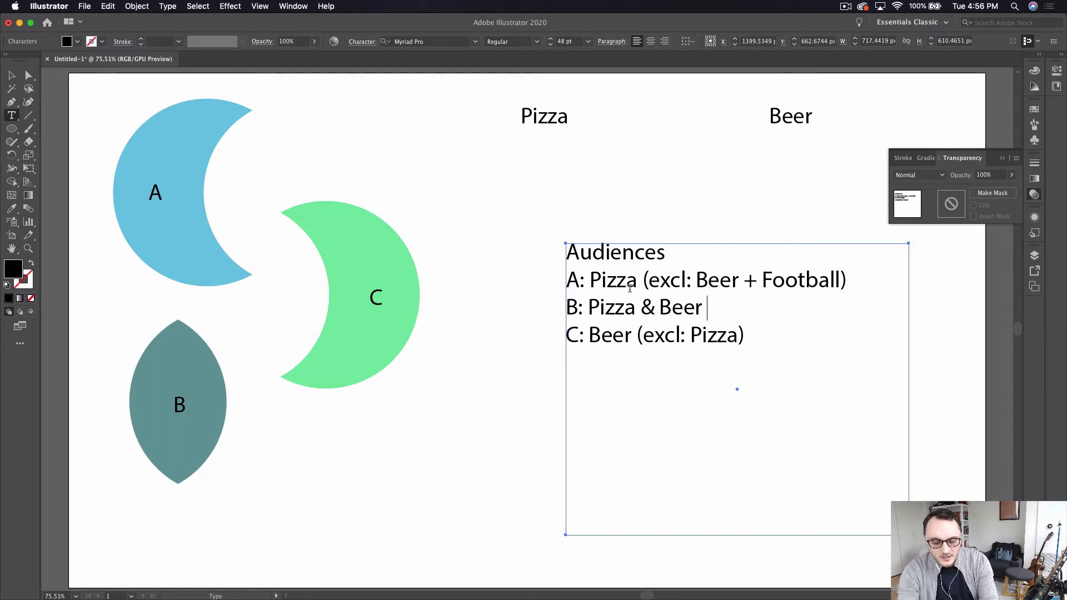
Add "(excl: Football)" to legend line B and extend line C's exclusion to "(excl: Pizza + Football)"
{"action": "type", "text": "(excl"}
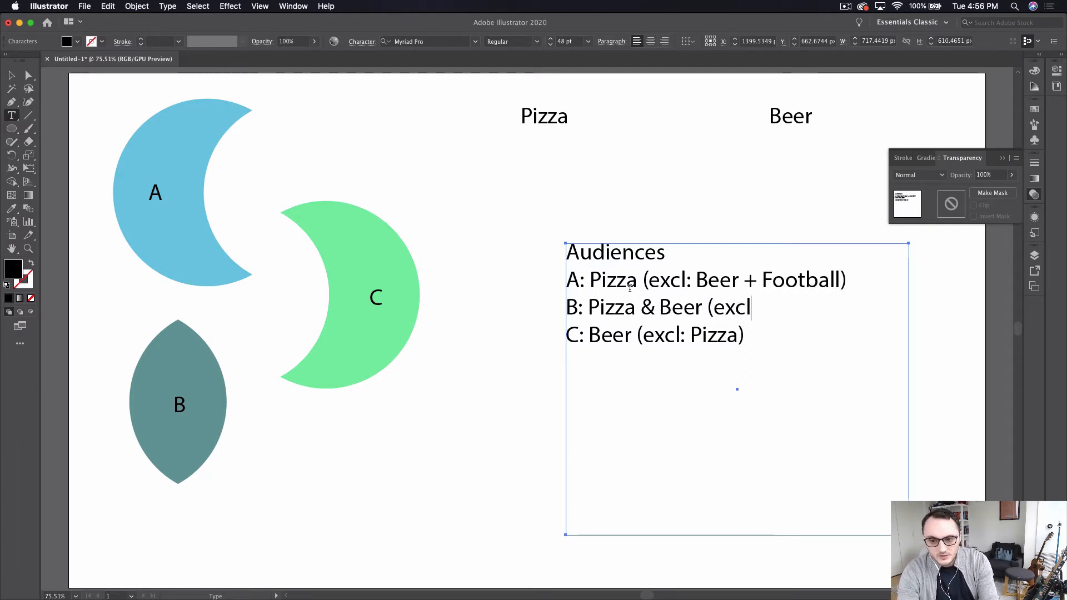
{"action": "type", "text": ": Footba"}
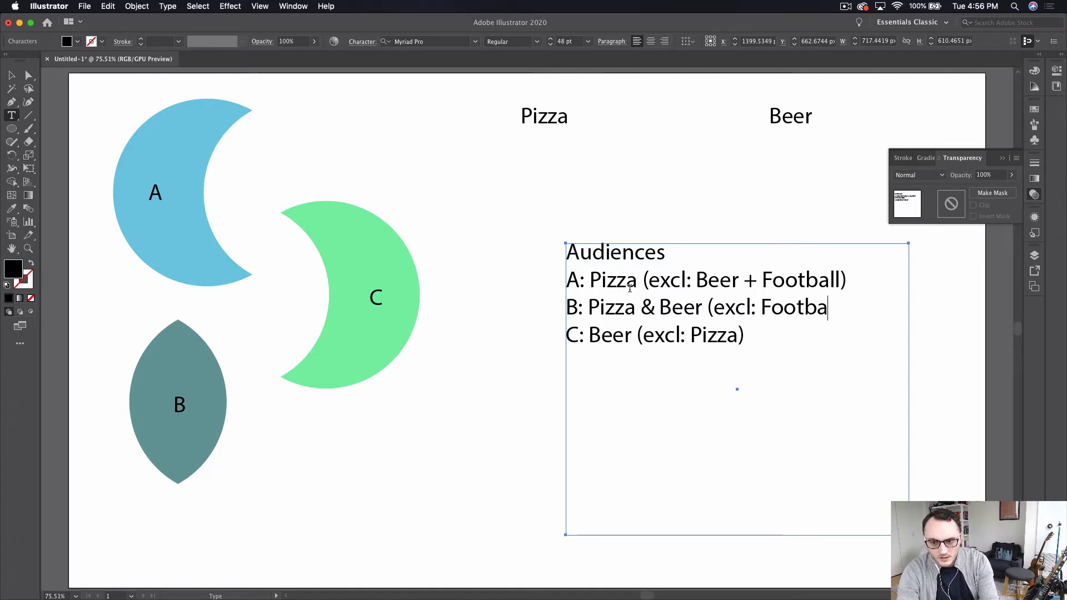
{"action": "type", "text": "ll)"}
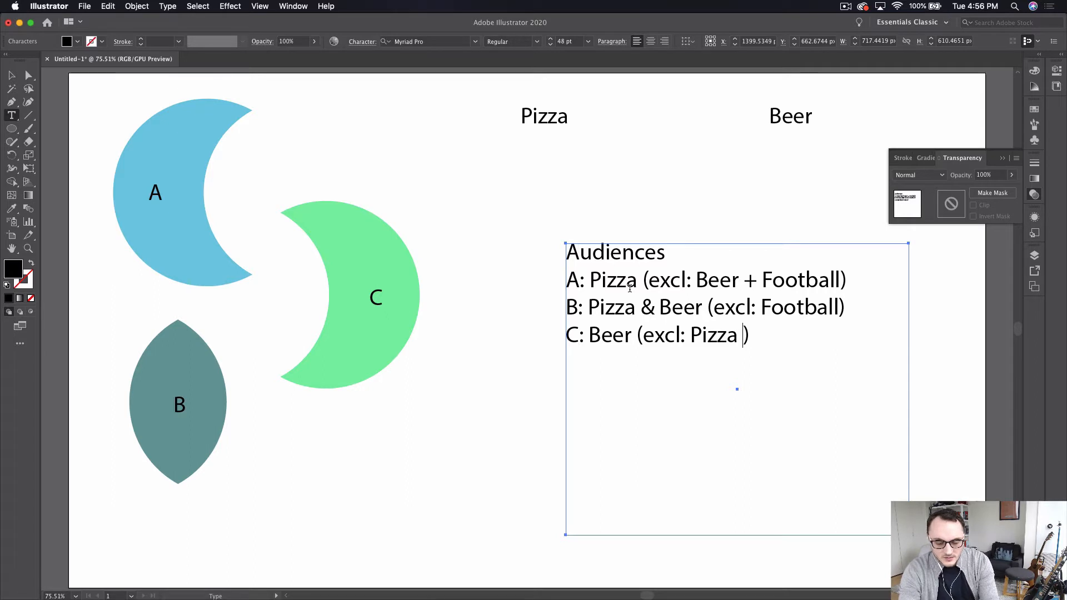
{"action": "type", "text": " + Football"}
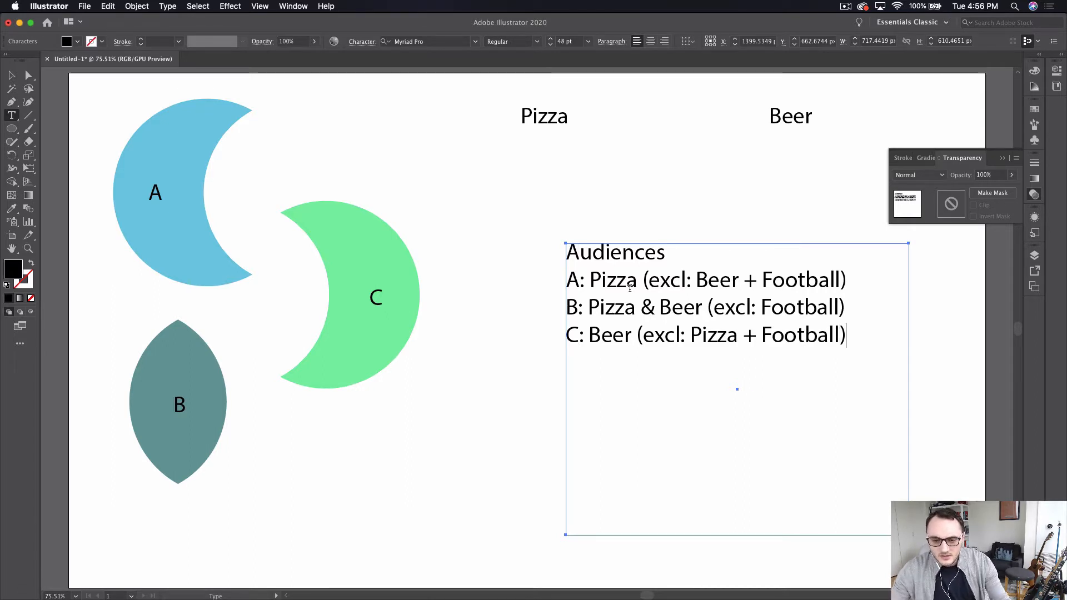
Duplicate legend line C directly below itself and change the copy's letter to D
{"action": "left_click_drag", "start_coordinate": [851, 334], "coordinate": [568, 345]}
{"action": "key", "text": "super+c"}
{"action": "key", "text": "Right"}
{"action": "key", "text": "Return"}
{"action": "key", "text": "super+v"}
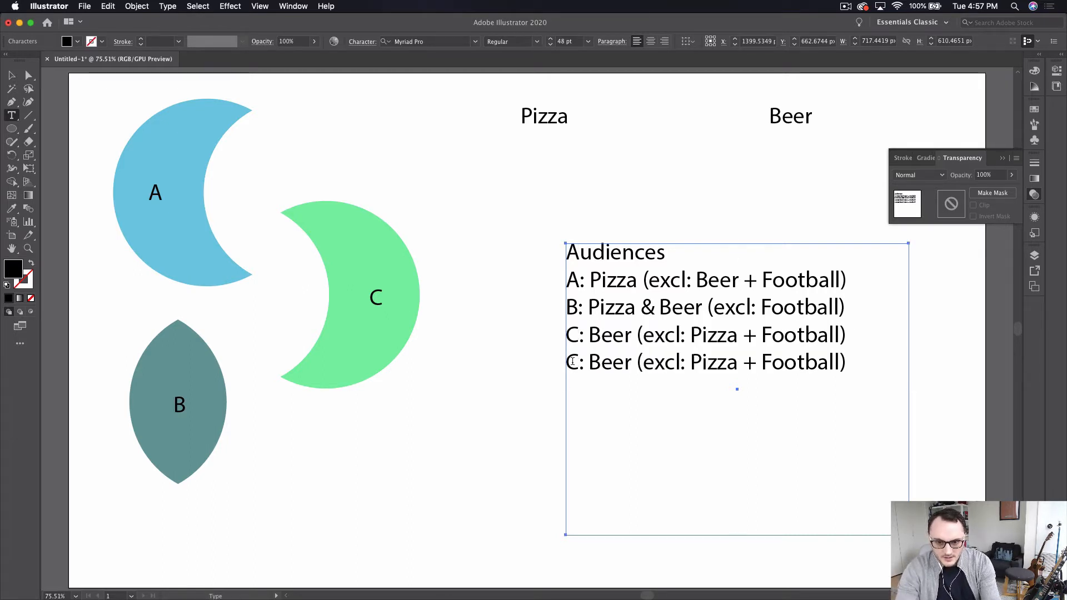
{"action": "left_click", "coordinate": [572, 361]}
{"action": "key", "text": "BackSpace"}
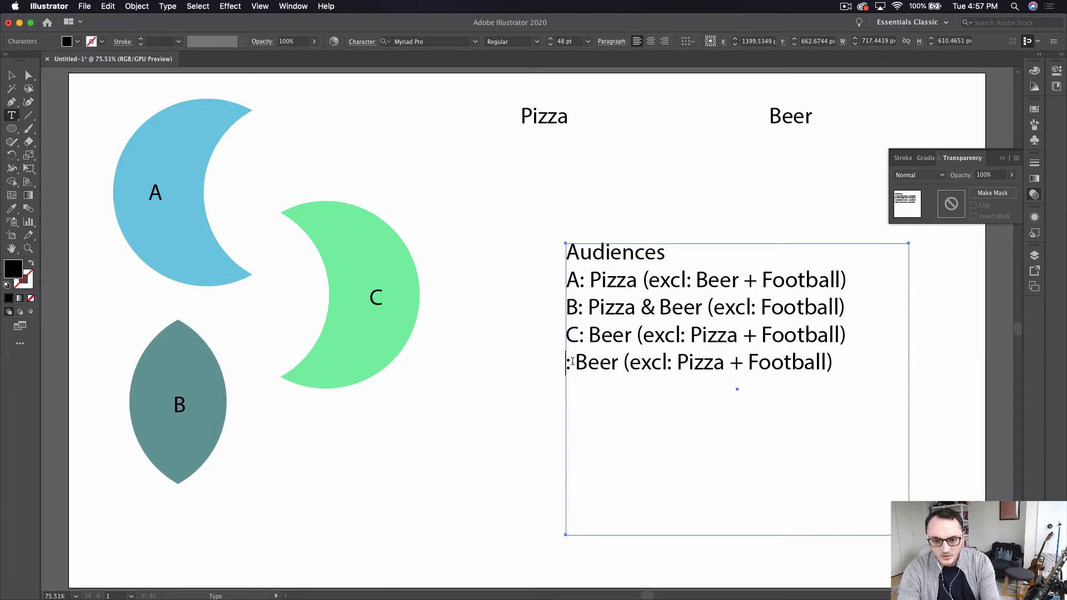
{"action": "type", "text": "D: "}
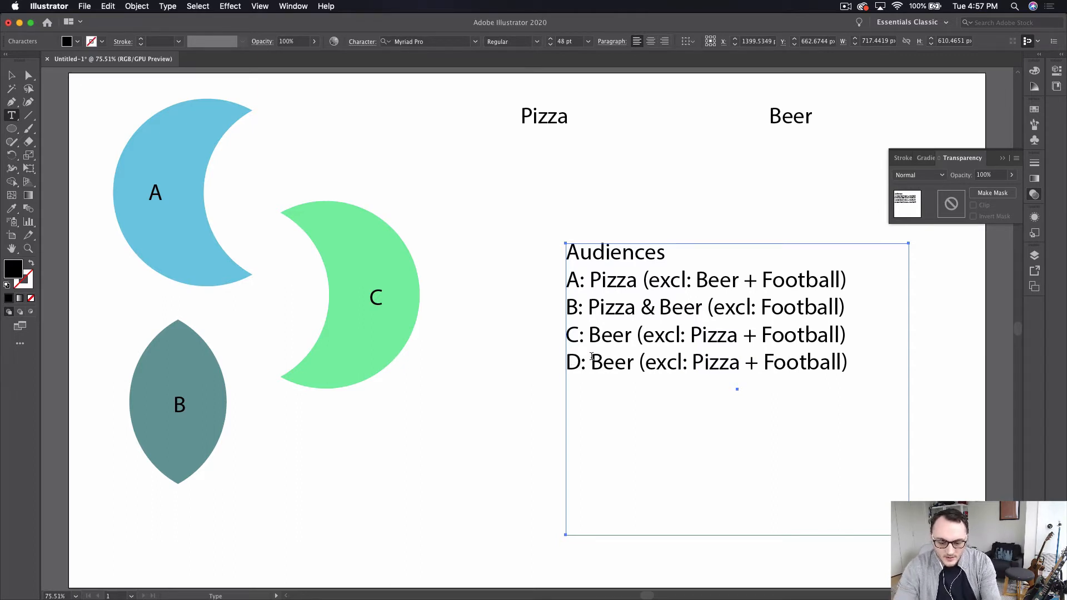
{"action": "type", "text": "Pit"}
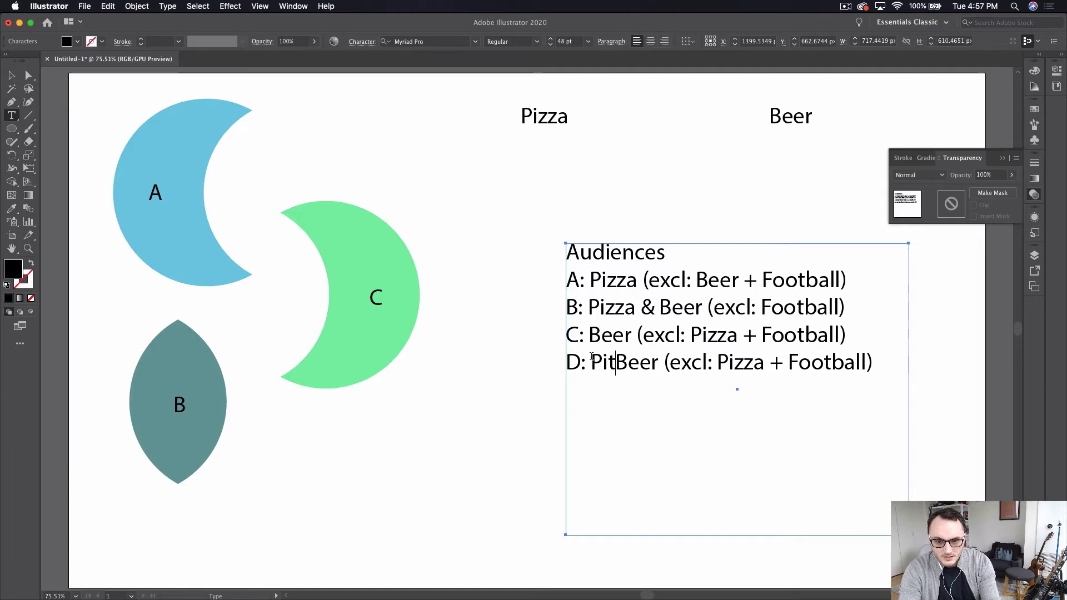
{"action": "key", "text": "BackSpace"}
{"action": "key", "text": "BackSpace"}
{"action": "key", "text": "BackSpace"}
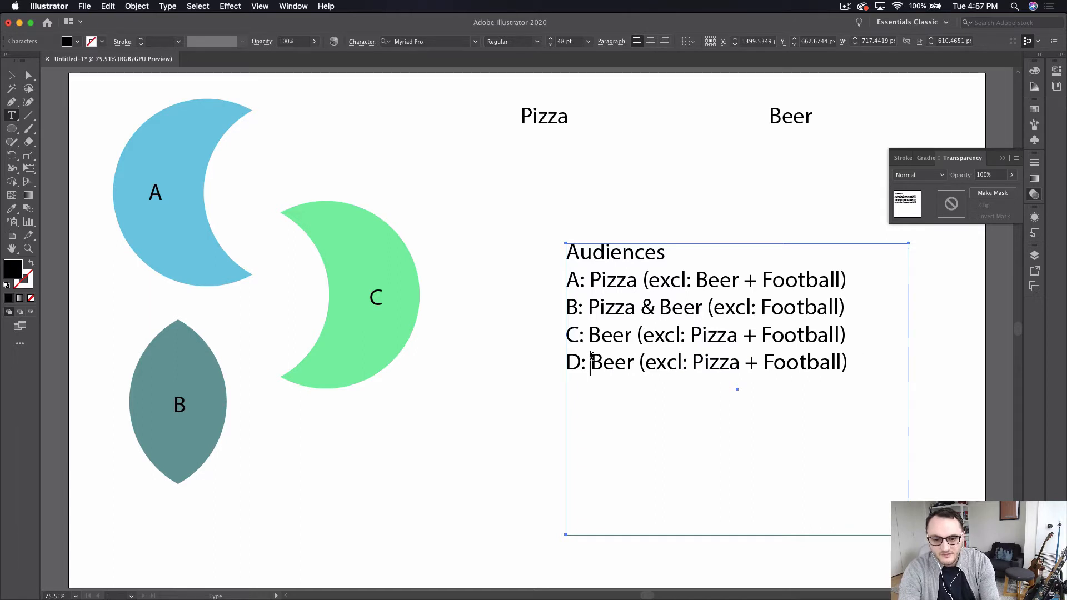
Edit legend line D to read "D: Footbal & Beer (excl: Pizza)", removing Football from its exclusion
{"action": "type", "text": "Footbal"}
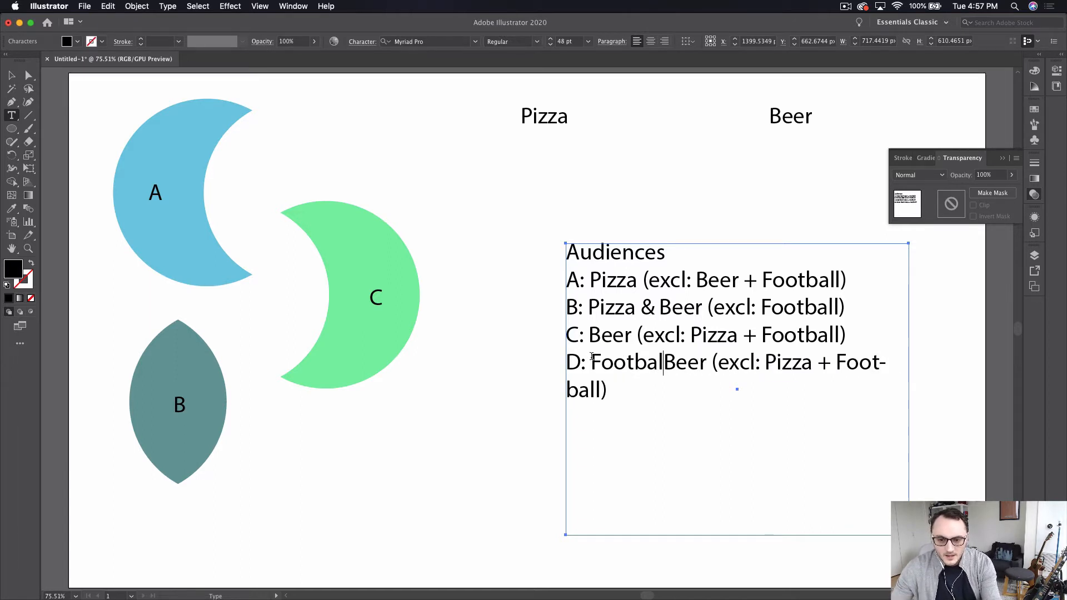
{"action": "type", "text": " &"}
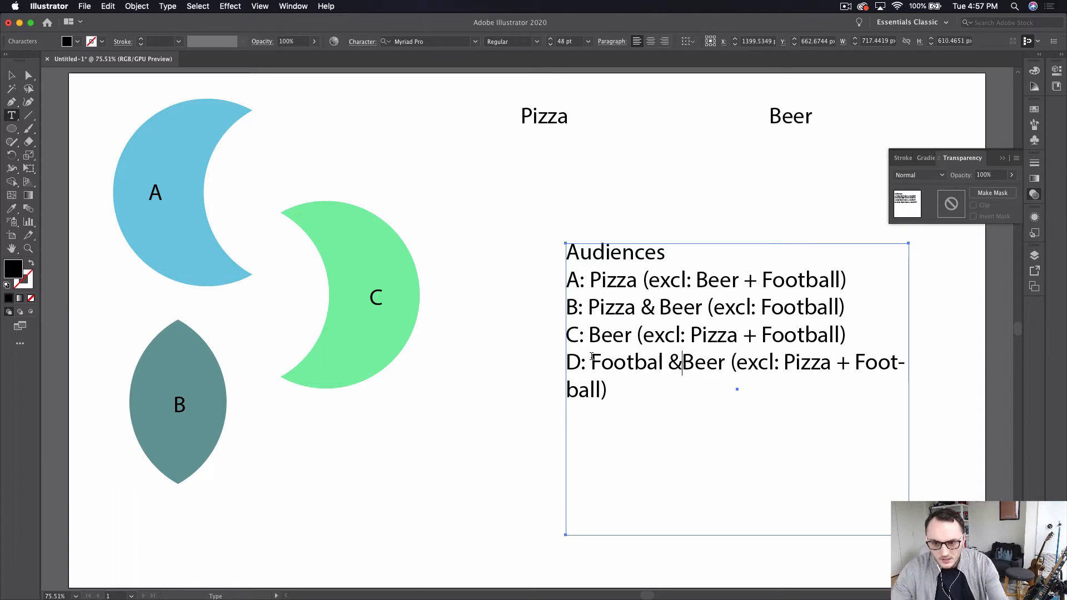
{"action": "left_click_drag", "start_coordinate": [829, 361], "coordinate": [604, 392]}
{"action": "key", "text": "BackSpace"}
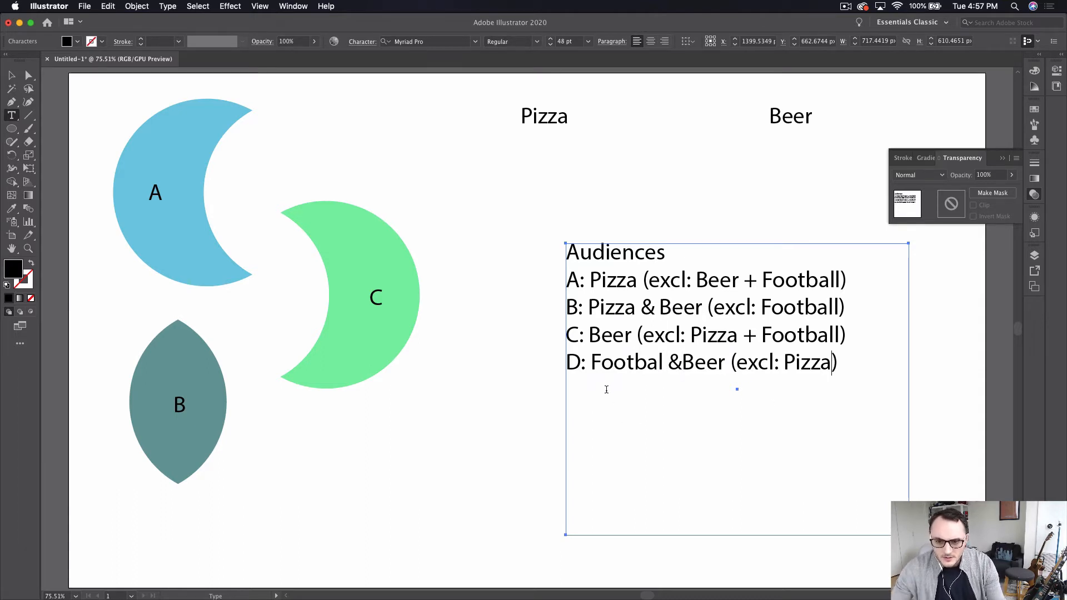
{"action": "left_click", "coordinate": [687, 356]}
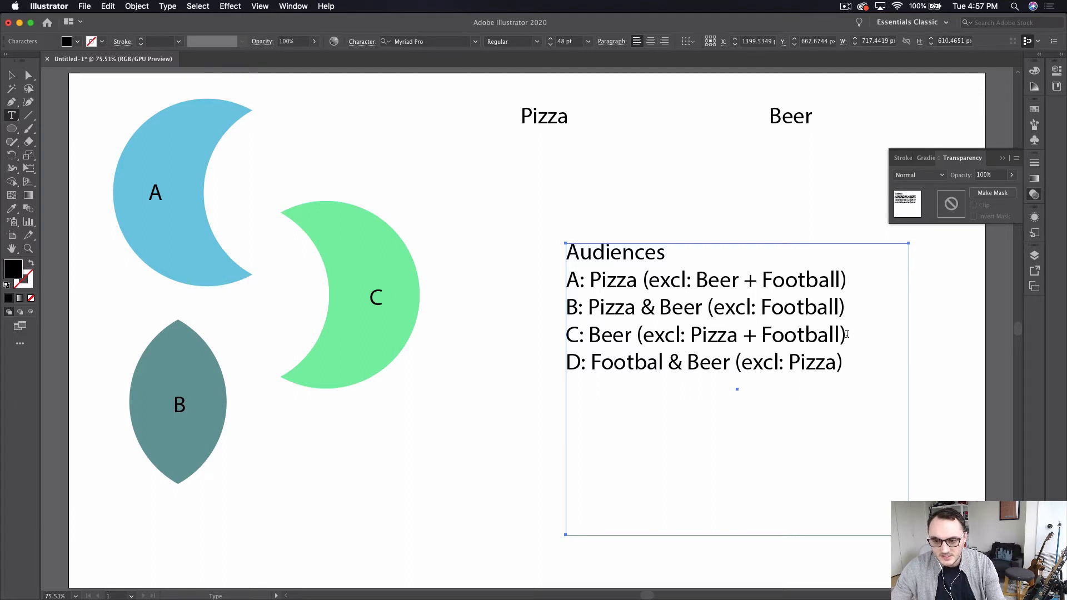
Copy legend line "C: Beer (excl: Pizza + Football)" and paste it as a new line below D
{"action": "left_click_drag", "start_coordinate": [846, 334], "coordinate": [564, 344]}
{"action": "key", "text": "super+c"}
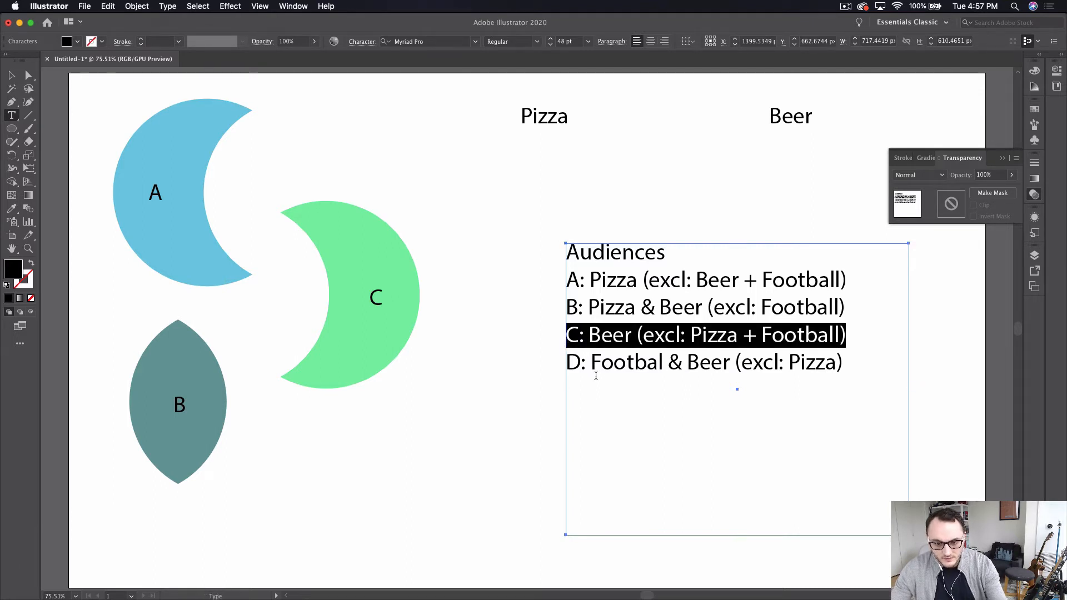
{"action": "left_click", "coordinate": [595, 377]}
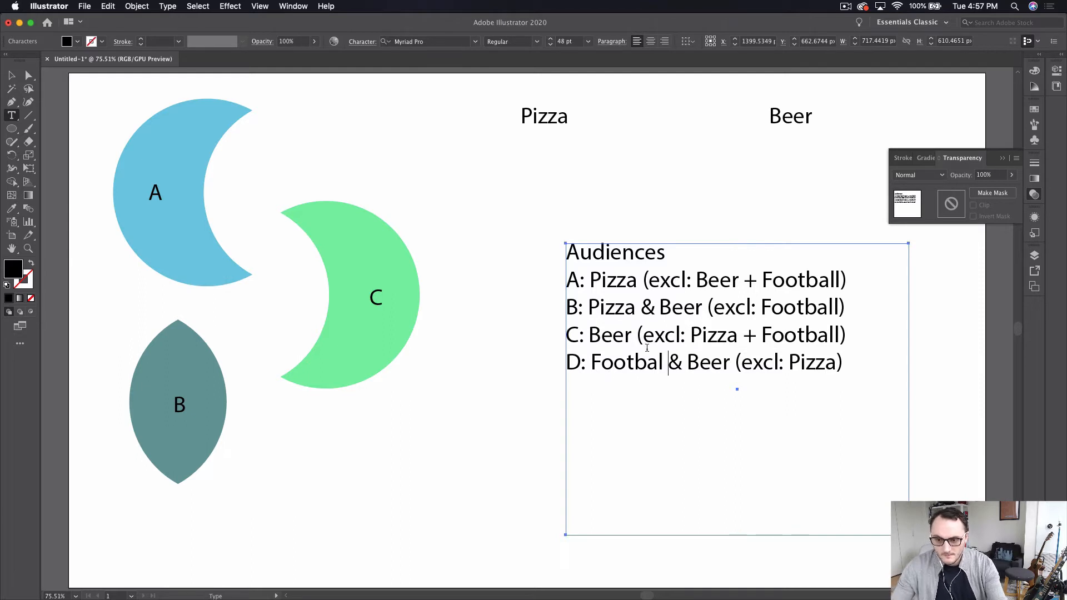
{"action": "left_click", "coordinate": [844, 355]}
{"action": "key", "text": "Return"}
{"action": "key", "text": "super+v"}
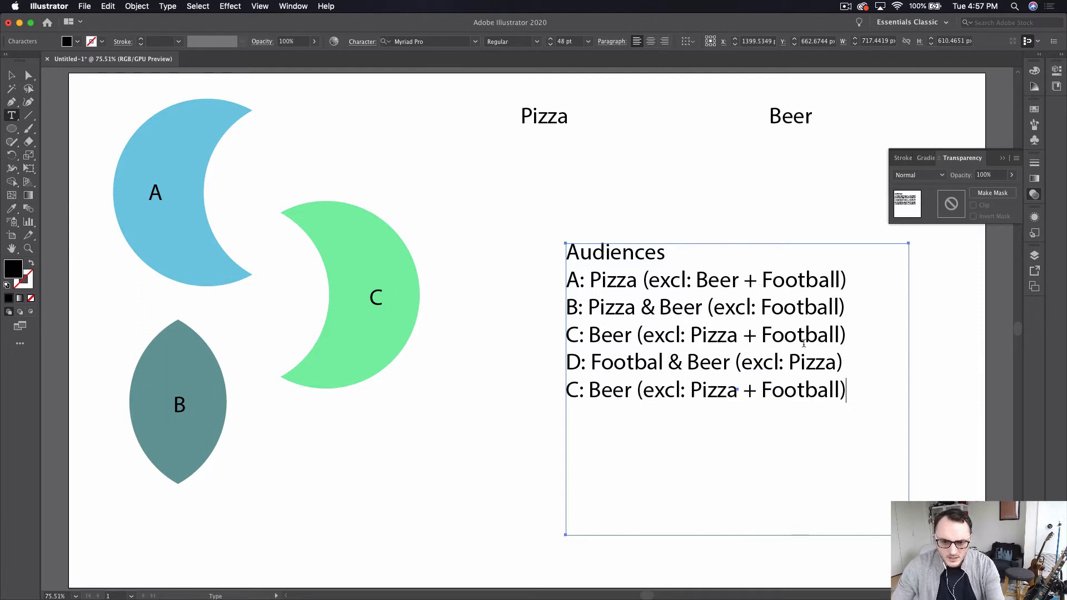
Edit the last legend line to read "E: Football (excl: Pizza + Beer)"
{"action": "left_click", "coordinate": [575, 404]}
{"action": "key", "text": "BackSpace"}
{"action": "type", "text": "E"}
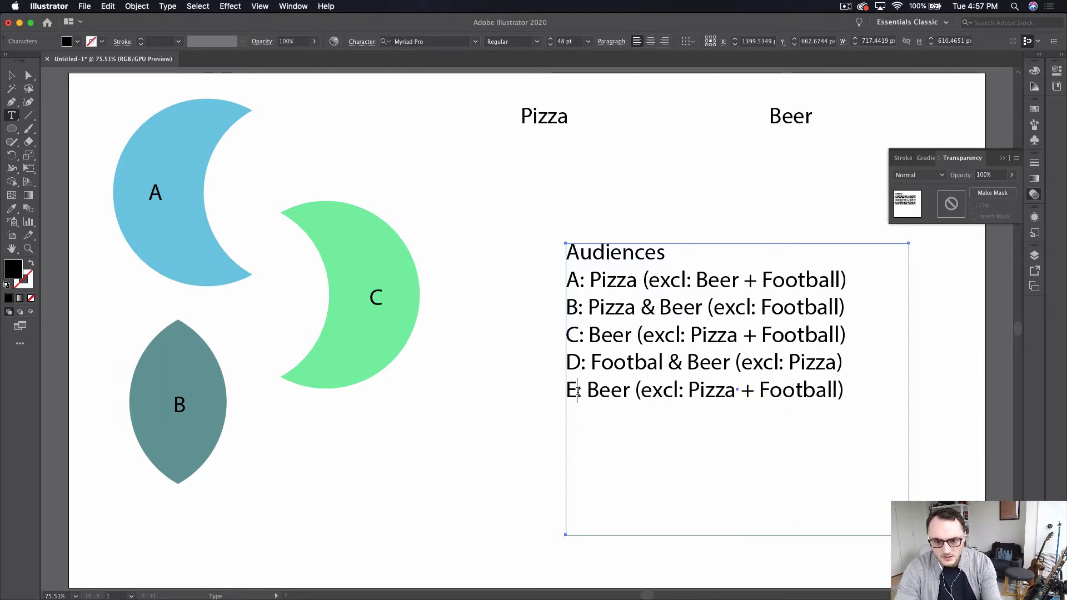
{"action": "double_click", "coordinate": [593, 389]}
{"action": "type", "text": "Foot"}
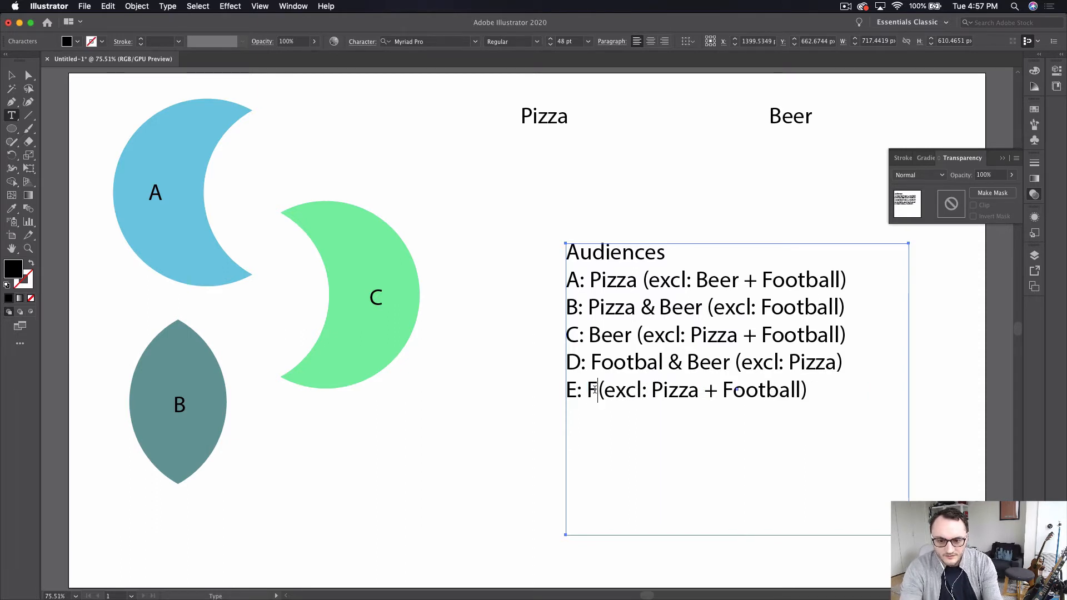
{"action": "type", "text": "ball"}
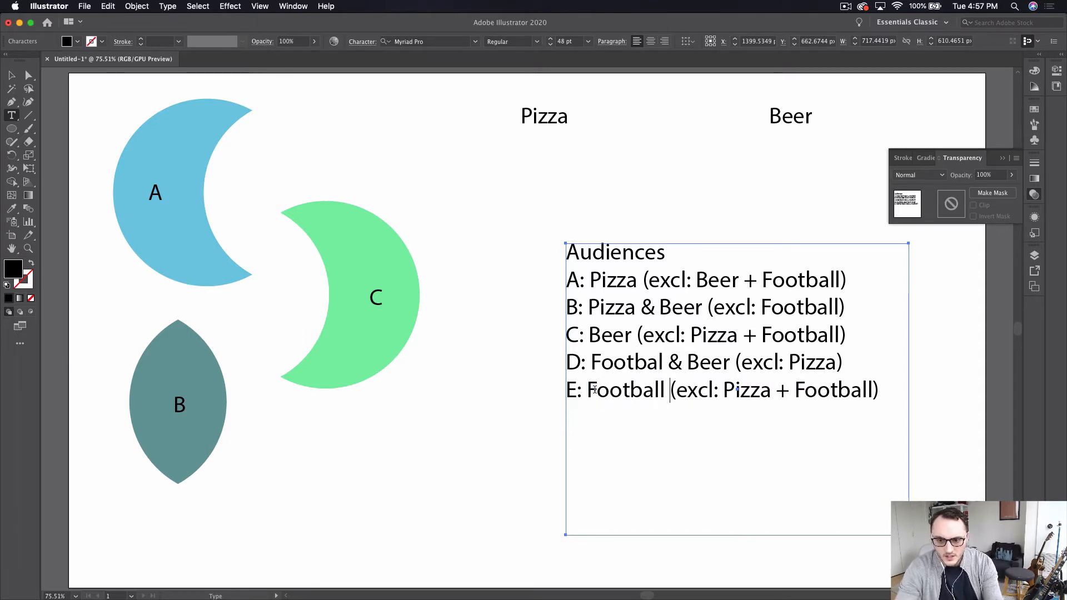
{"action": "double_click", "coordinate": [812, 381]}
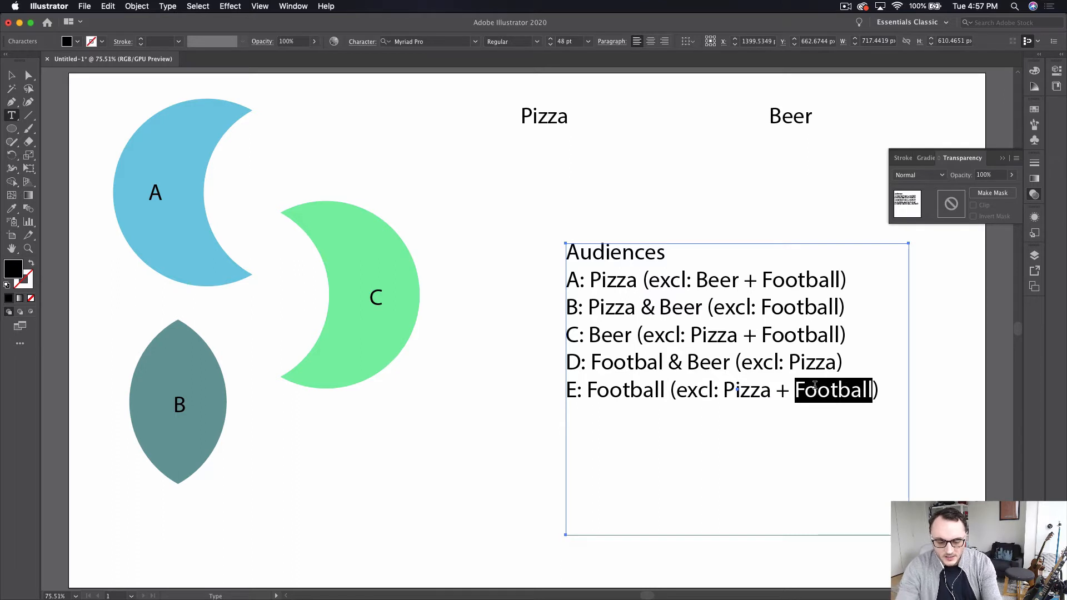
{"action": "type", "text": "Beer"}
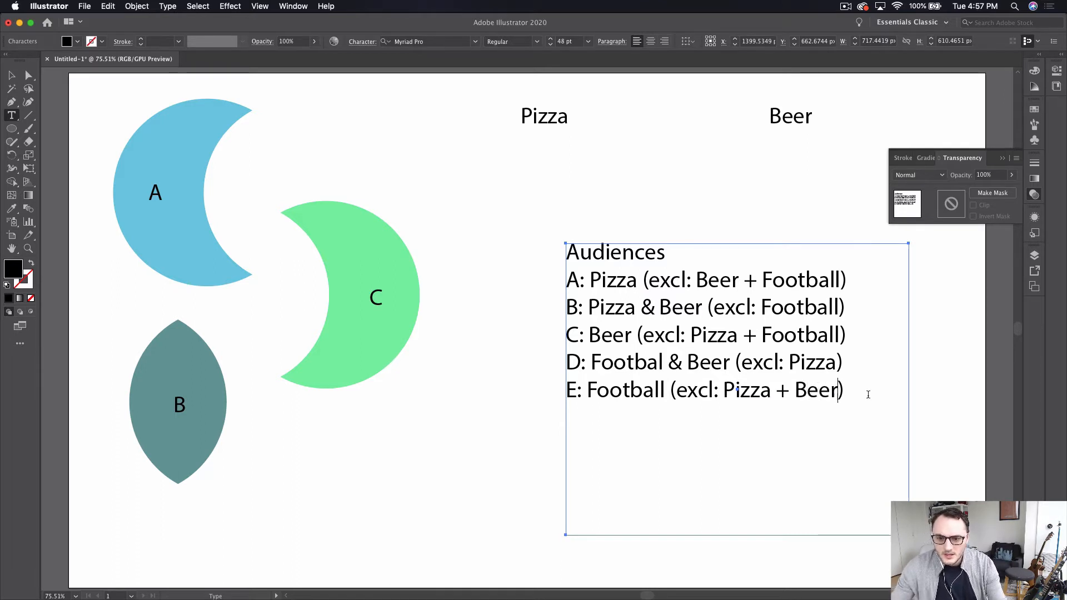
Duplicate legend line E directly below itself and change the copy's letter to F
{"action": "left_click_drag", "start_coordinate": [860, 393], "coordinate": [566, 397]}
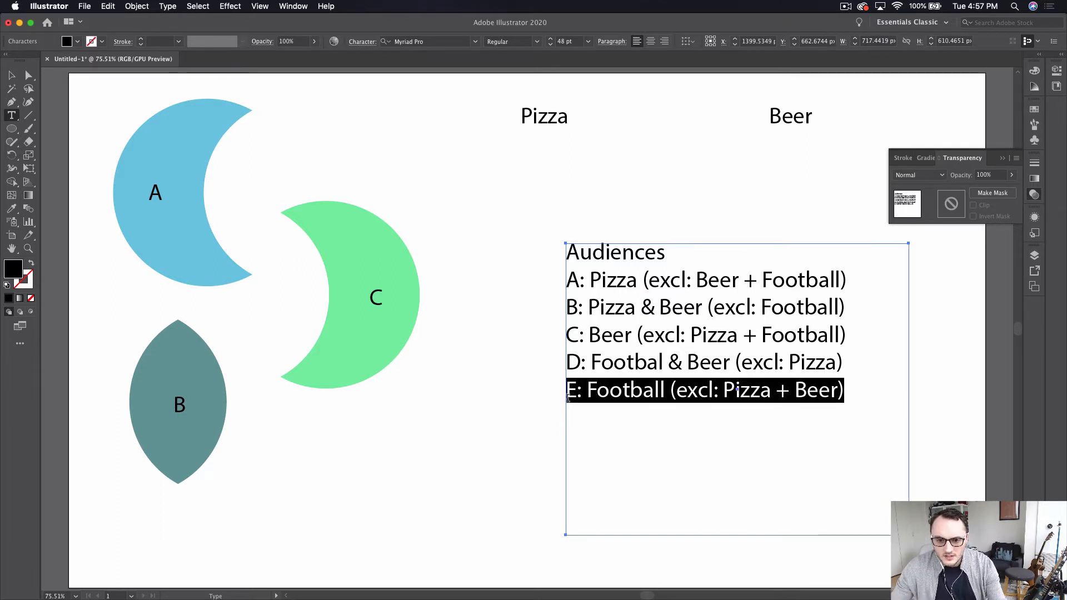
{"action": "key", "text": "Right"}
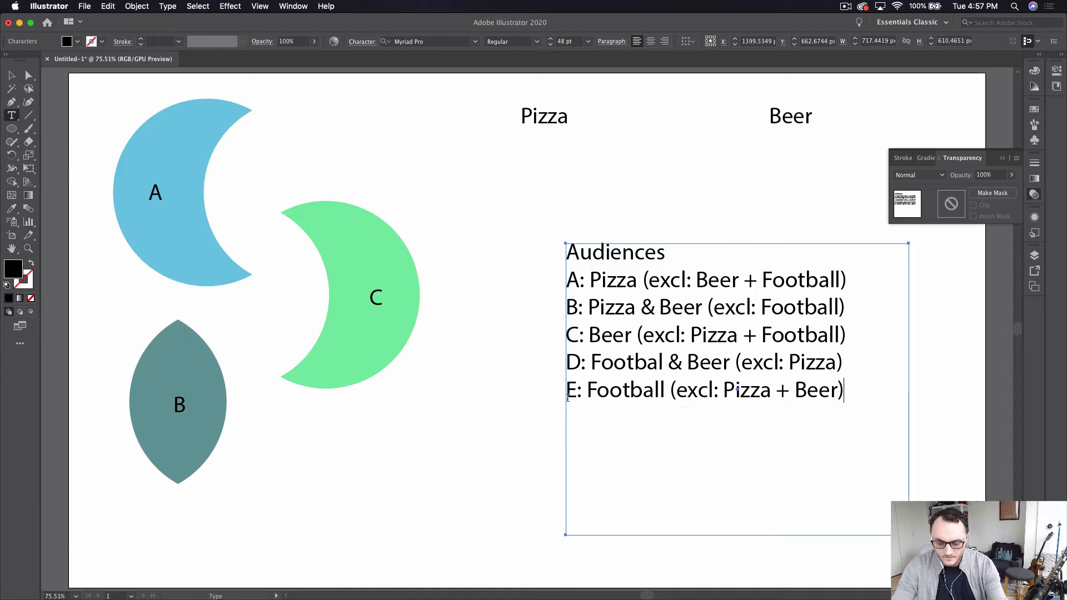
{"action": "key", "text": "Return"}
{"action": "key", "text": "super+v"}
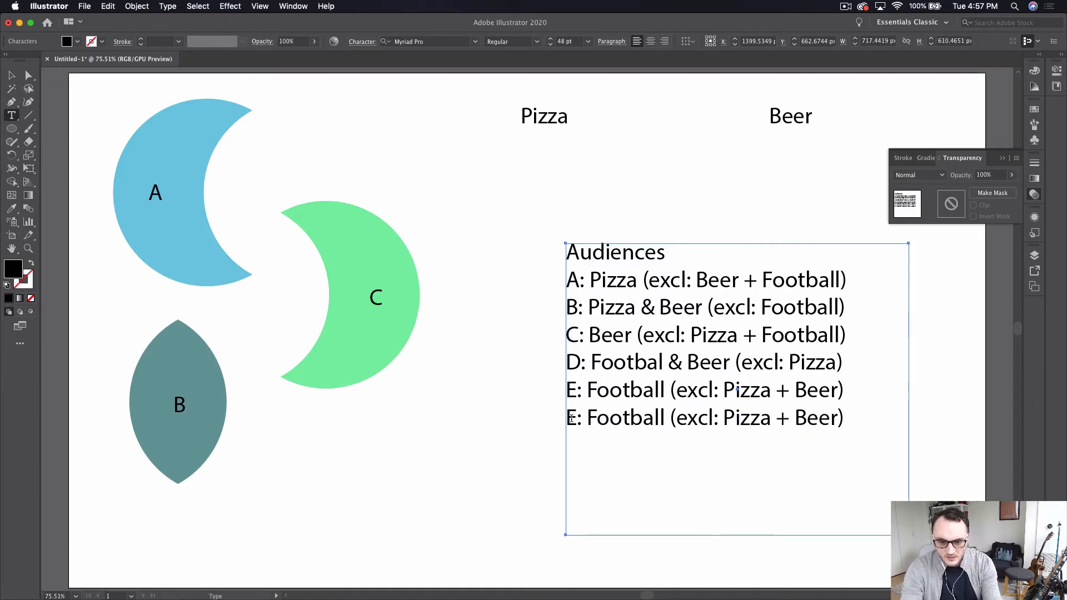
{"action": "key", "text": "Right"}
{"action": "key", "text": "BackSpace"}
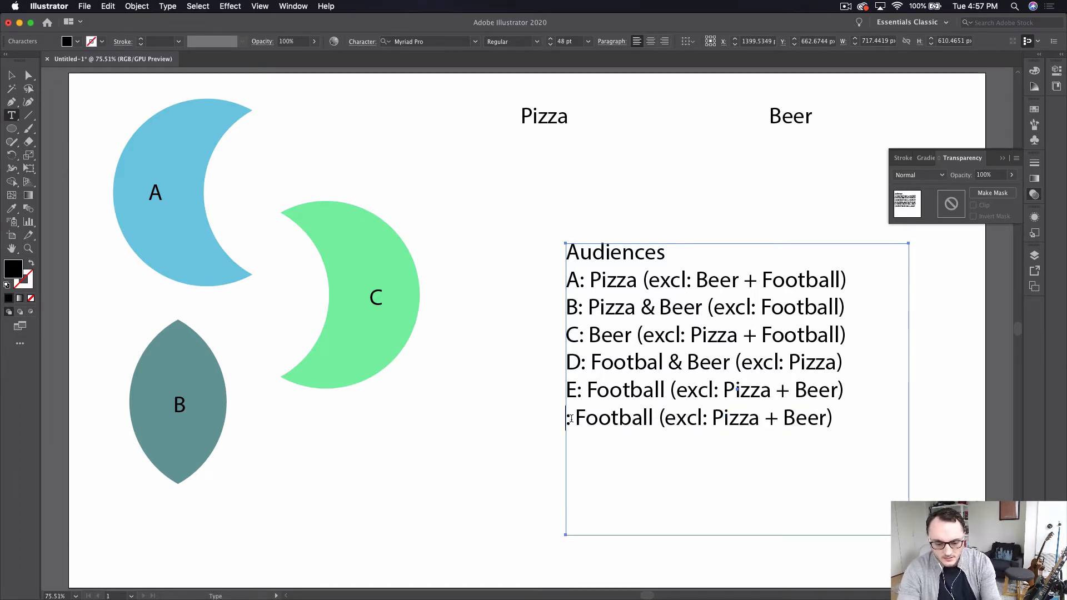
{"action": "type", "text": "F"}
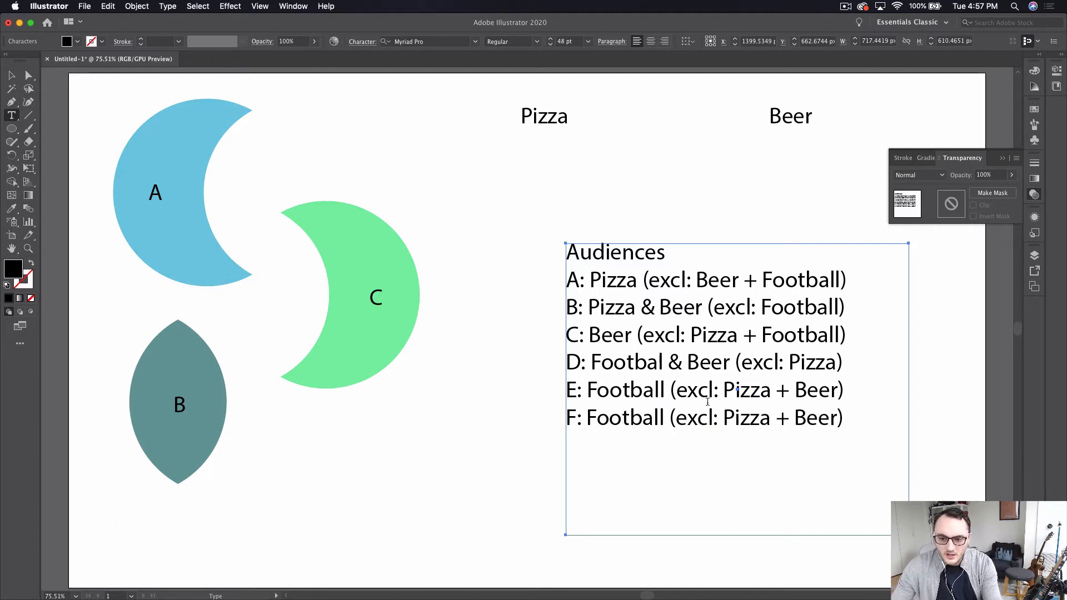
Edit legend line F to read "F: Football & Pizza & Beer", removing the exclusion and its brackets
{"action": "left_click_drag", "start_coordinate": [717, 416], "coordinate": [669, 421]}
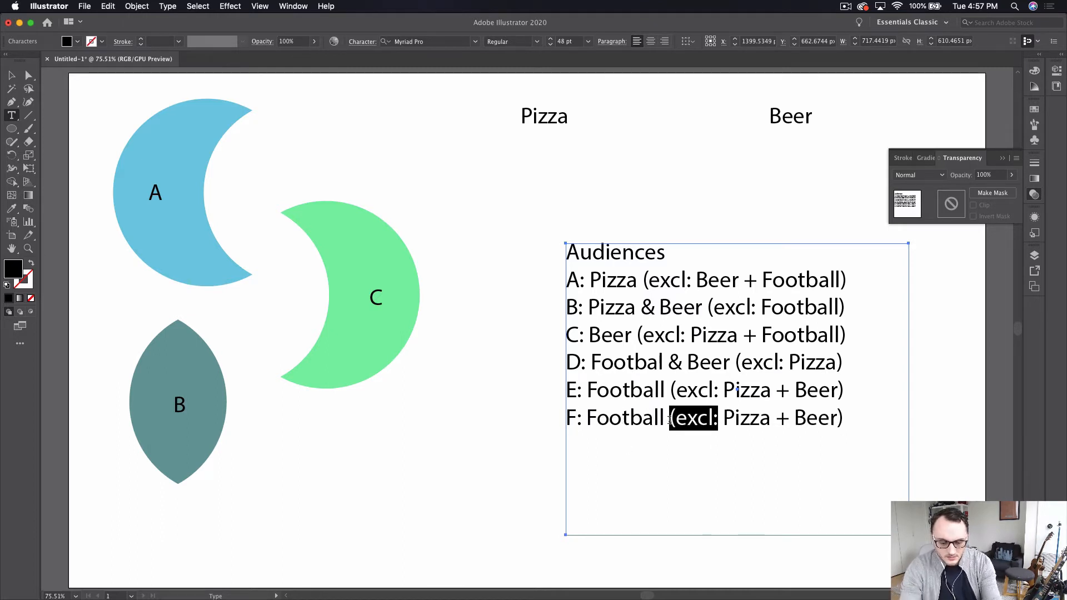
{"action": "type", "text": "&"}
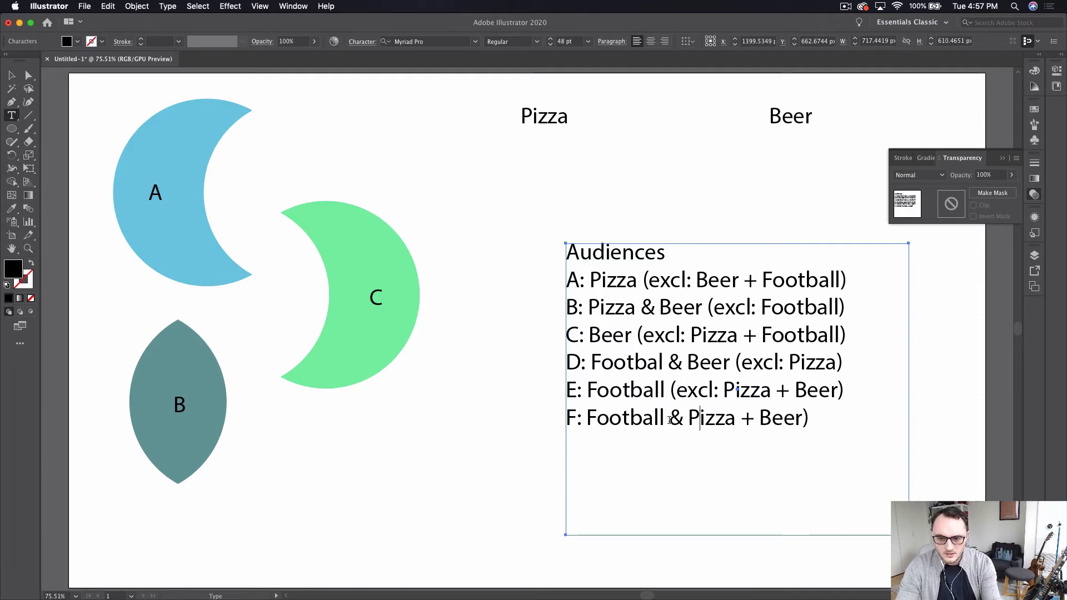
{"action": "key", "text": "Right"}
{"action": "key", "text": "Right"}
{"action": "key", "text": "Right"}
{"action": "key", "text": "Right"}
{"action": "key", "text": "Right"}
{"action": "key", "text": "Right"}
{"action": "key", "text": "Right"}
{"action": "key", "text": "BackSpace"}
{"action": "key", "text": "BackSpace"}
{"action": "type", "text": "&"}
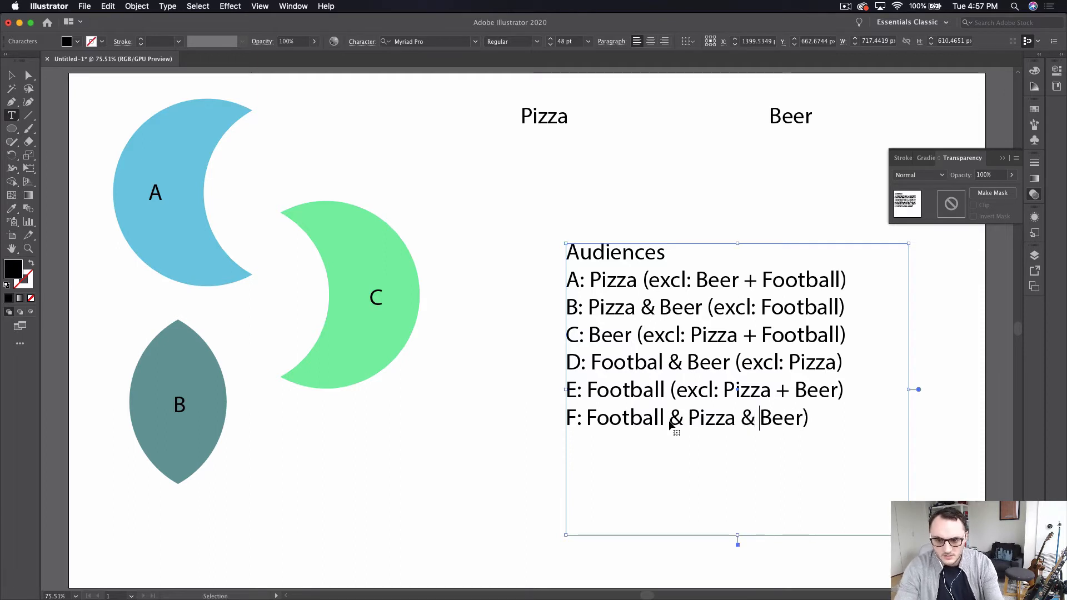
{"action": "key", "text": "Right"}
{"action": "key", "text": "Right"}
{"action": "key", "text": "Right"}
{"action": "key", "text": "Right"}
{"action": "key", "text": "Right"}
{"action": "key", "text": "BackSpace"}
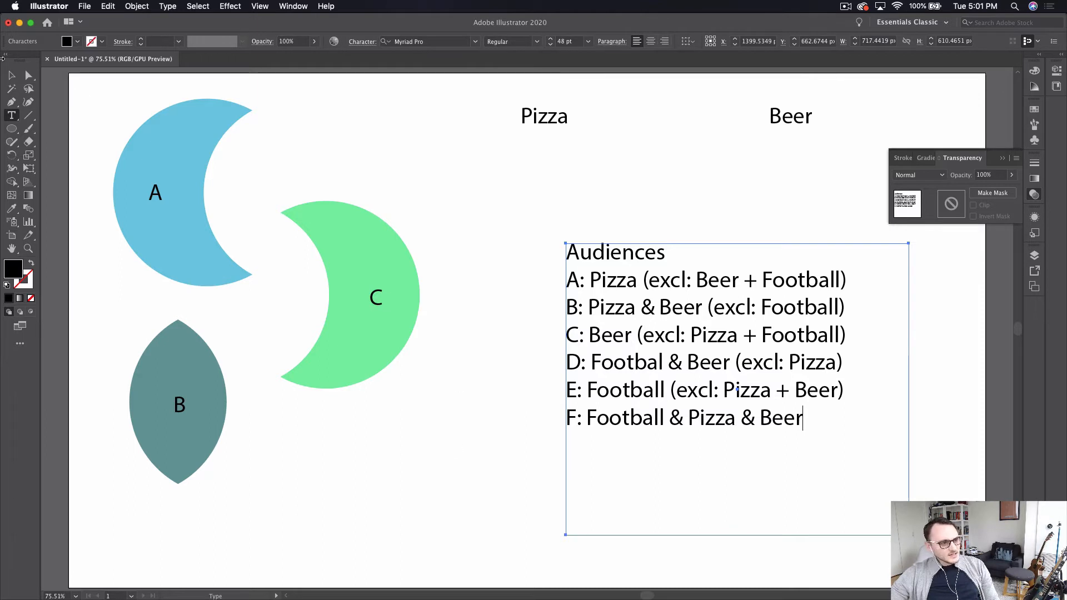
Delete the two crescents and the lens shape together with their A, B and C letters
{"action": "key", "text": "Escape"}
{"action": "left_click_drag", "start_coordinate": [106, 101], "coordinate": [401, 520]}
{"action": "key", "text": "Delete"}
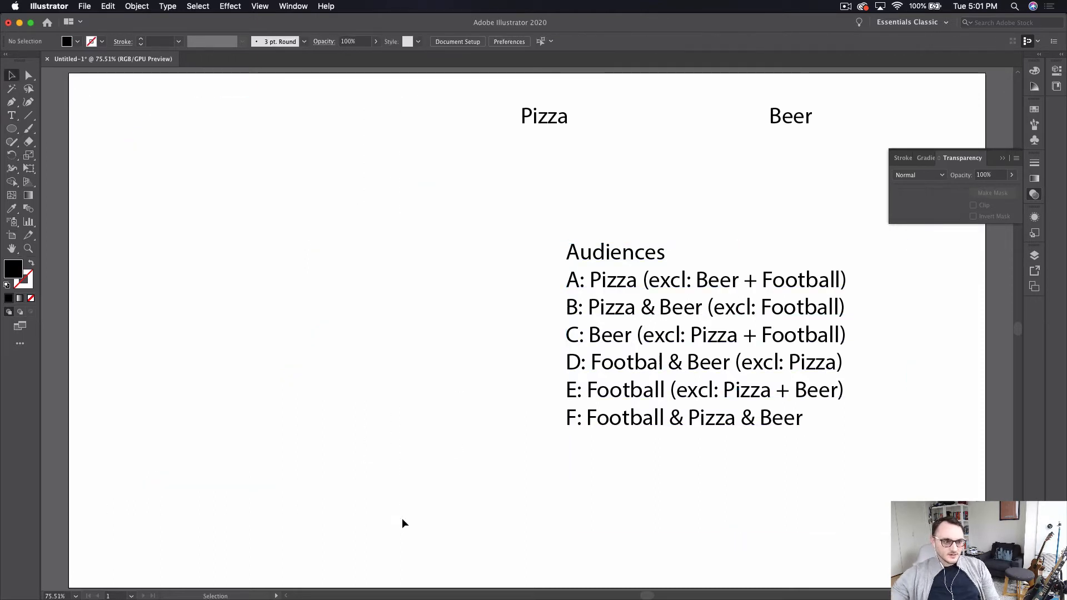
Draw a black circle about 323 px in diameter in the empty area beside the Audiences legend
{"action": "left_click", "coordinate": [11, 129]}
{"action": "left_click_drag", "start_coordinate": [203, 142], "coordinate": [358, 297]}
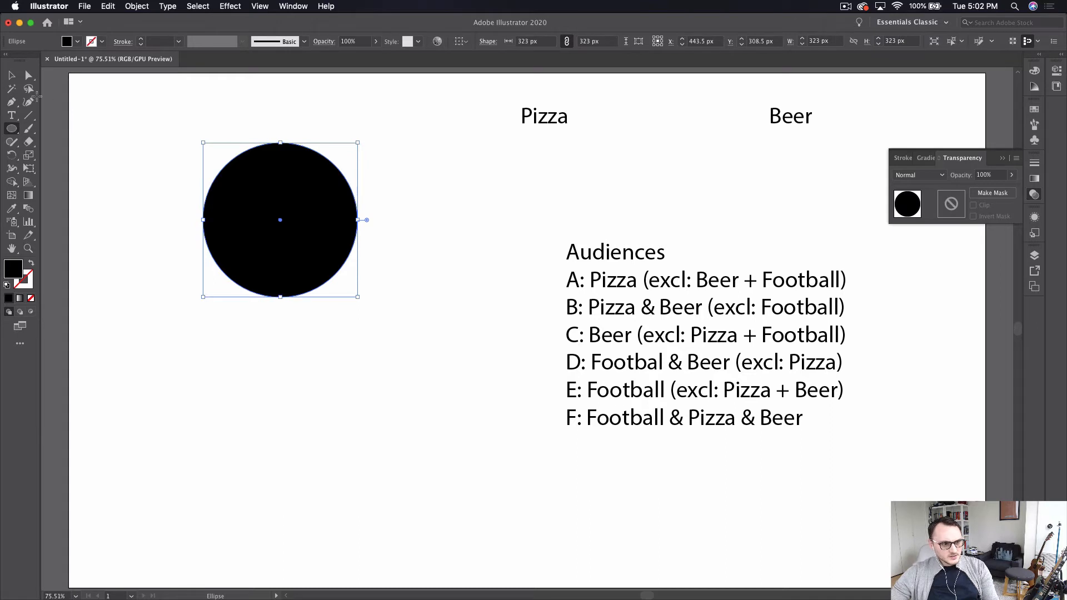
{"action": "left_click", "coordinate": [11, 75]}
{"action": "left_click", "coordinate": [126, 150]}
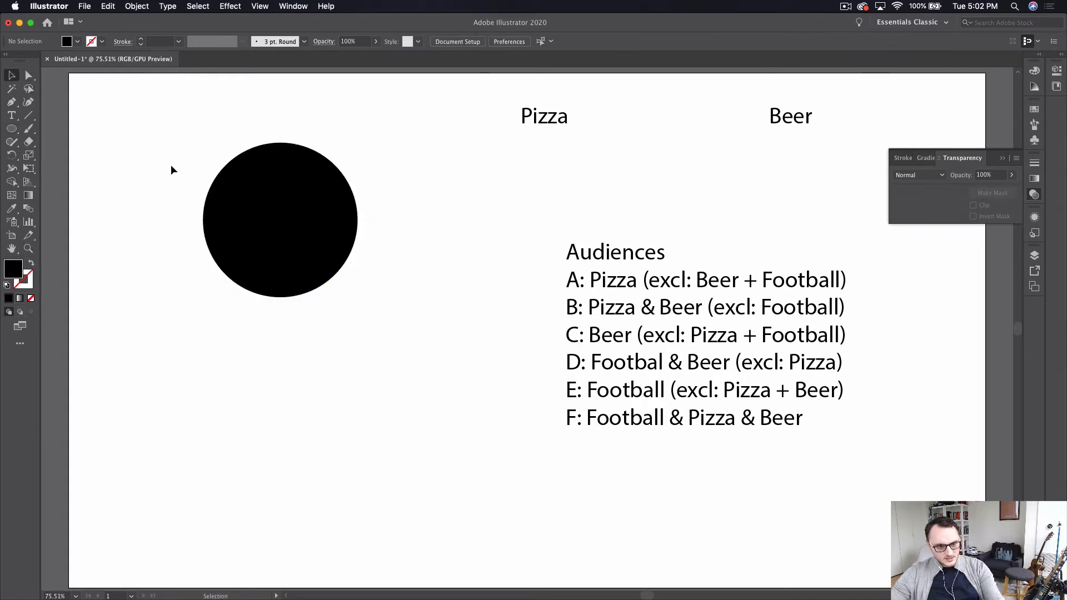
Paste two copies of the black circle and arrange all three so they overlap as a three-way Venn diagram
{"action": "left_click", "coordinate": [253, 231]}
{"action": "key", "text": "ctrl+c"}
{"action": "key", "text": "ctrl+v"}
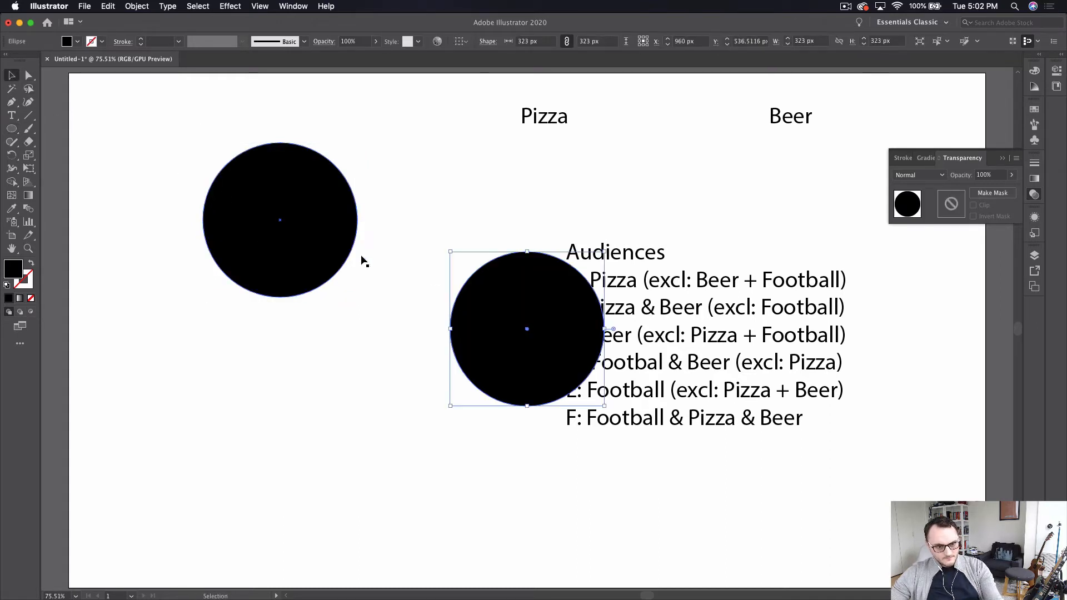
{"action": "left_click_drag", "start_coordinate": [514, 306], "coordinate": [324, 243]}
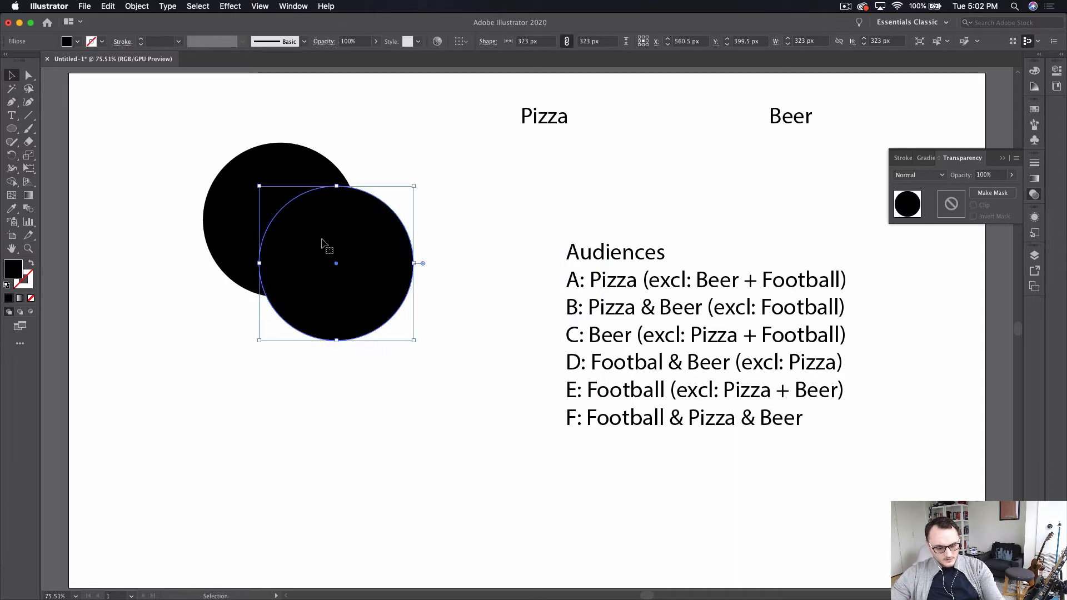
{"action": "key", "text": "ctrl+v"}
{"action": "left_click_drag", "start_coordinate": [457, 282], "coordinate": [207, 239]}
Set the opacity of all three overlapping circles to 63%
{"action": "left_click_drag", "start_coordinate": [155, 126], "coordinate": [378, 343]}
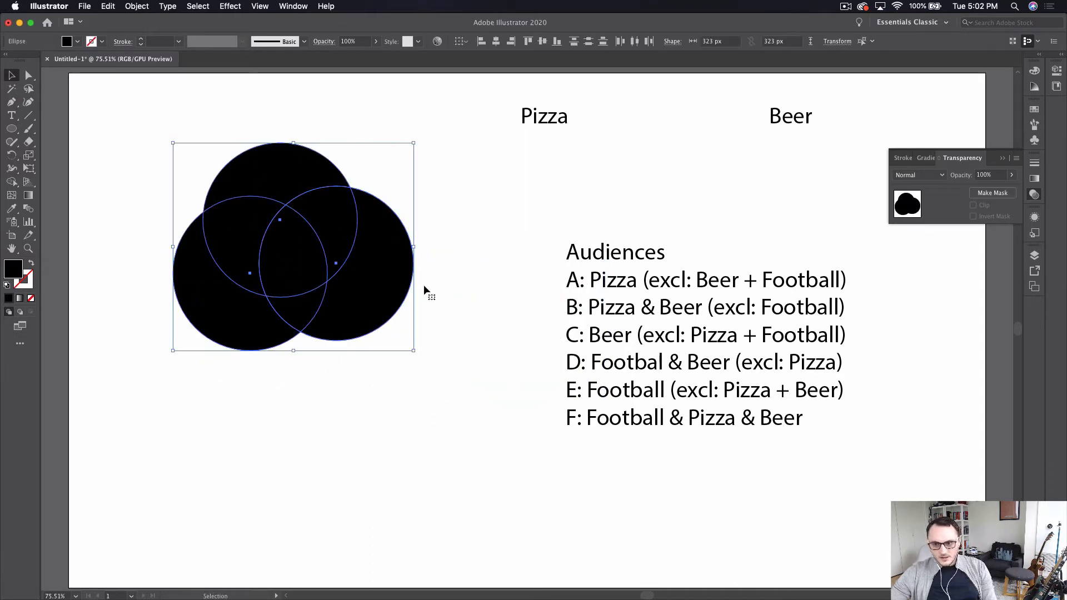
{"action": "left_click", "coordinate": [1011, 175]}
{"action": "left_click_drag", "start_coordinate": [1011, 190], "coordinate": [994, 190]}
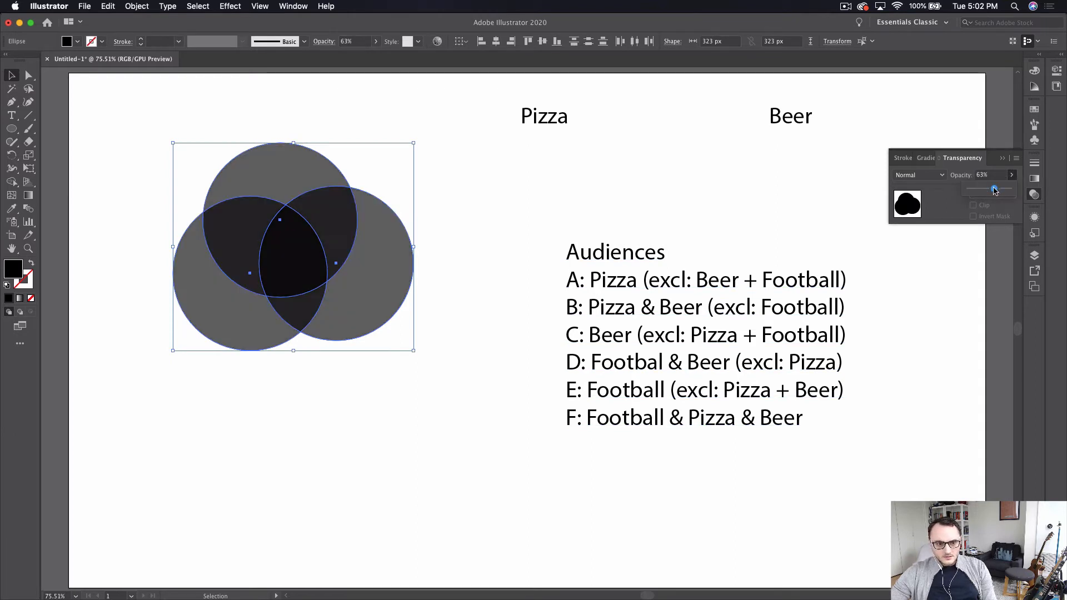
{"action": "left_click", "coordinate": [95, 115]}
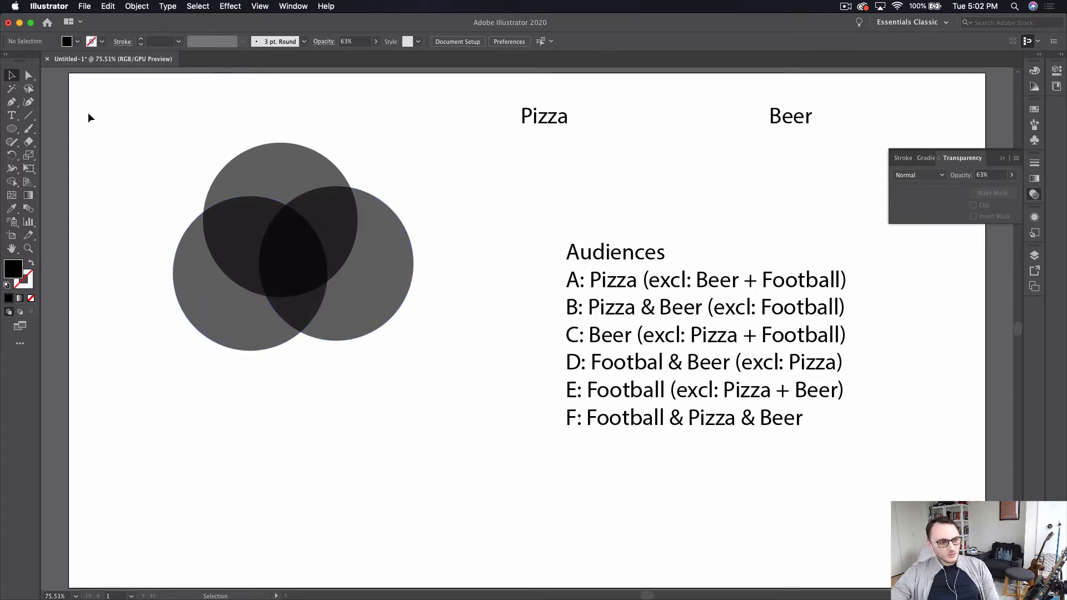
{"action": "left_click_drag", "start_coordinate": [137, 110], "coordinate": [414, 347]}
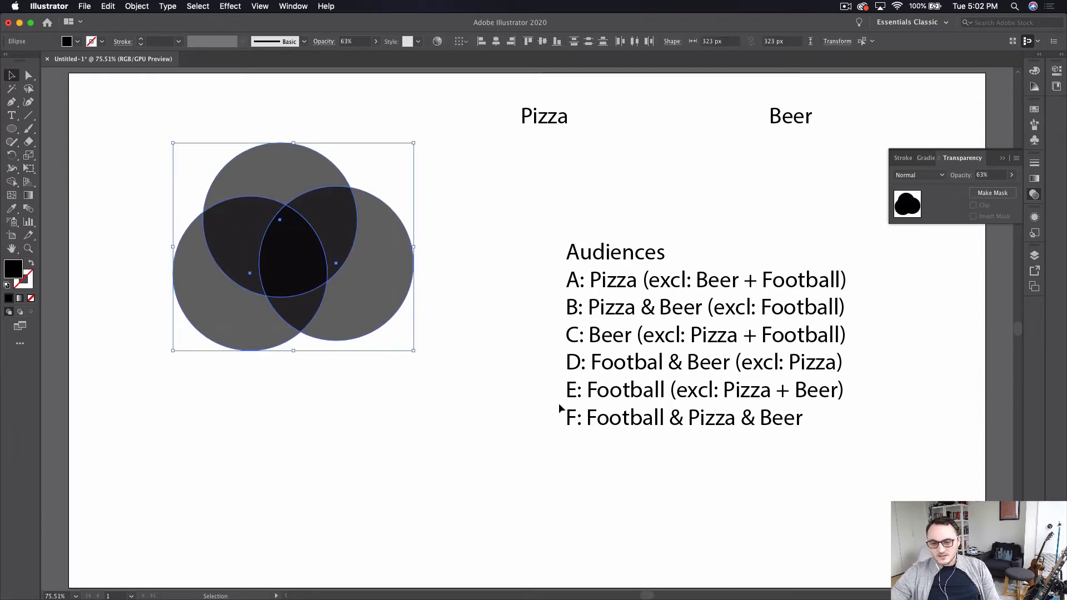
{"action": "left_click", "coordinate": [626, 485]}
Add a new line below F in the Audiences legend reading "G: Pizza & Football"
{"action": "left_click", "coordinate": [628, 391]}
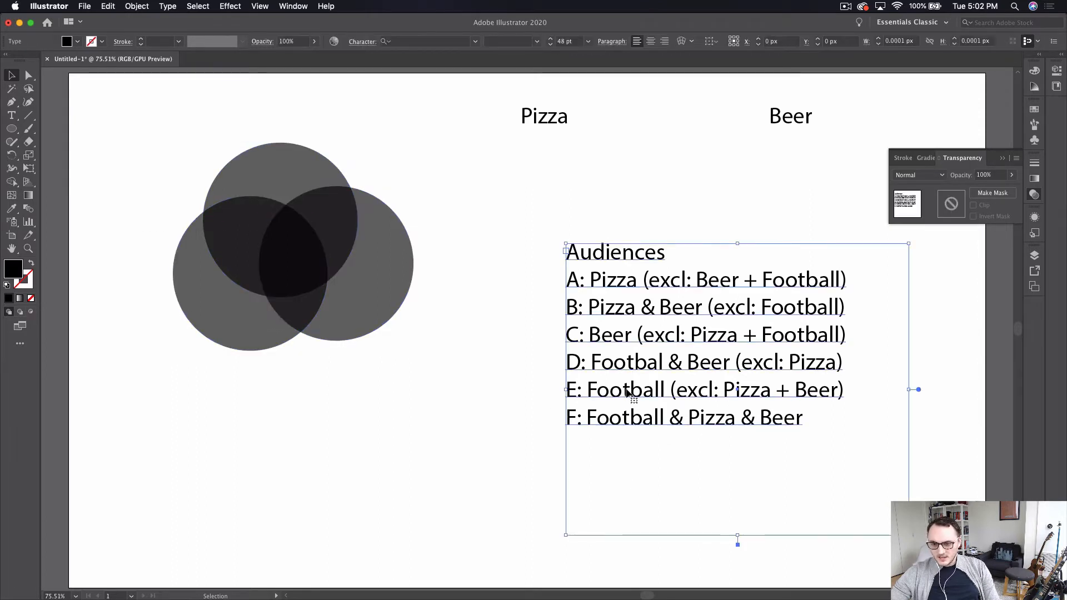
{"action": "double_click", "coordinate": [802, 421]}
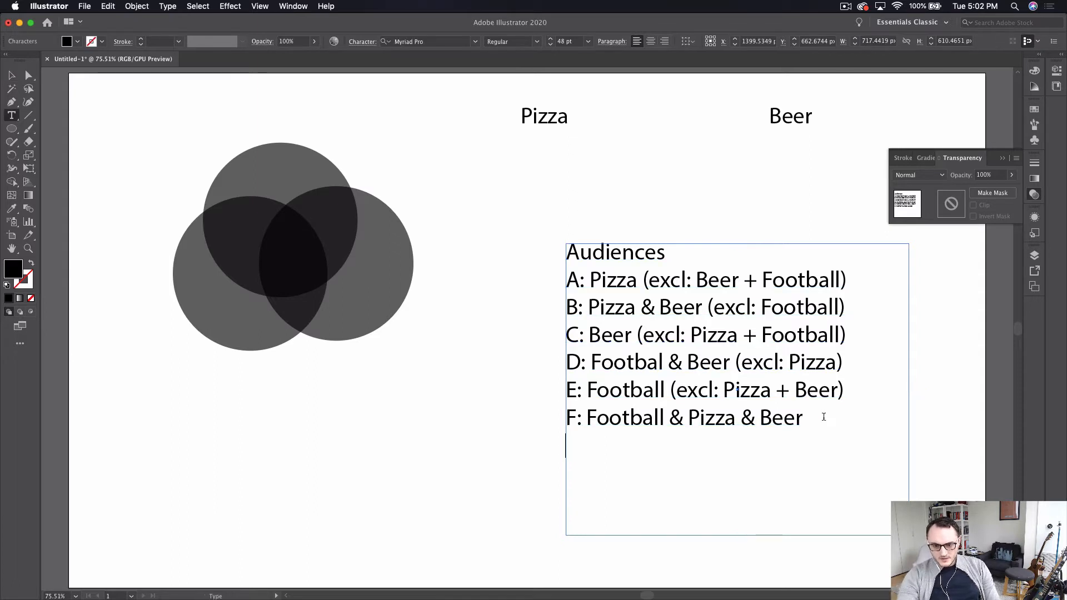
{"action": "type", "text": "G:"}
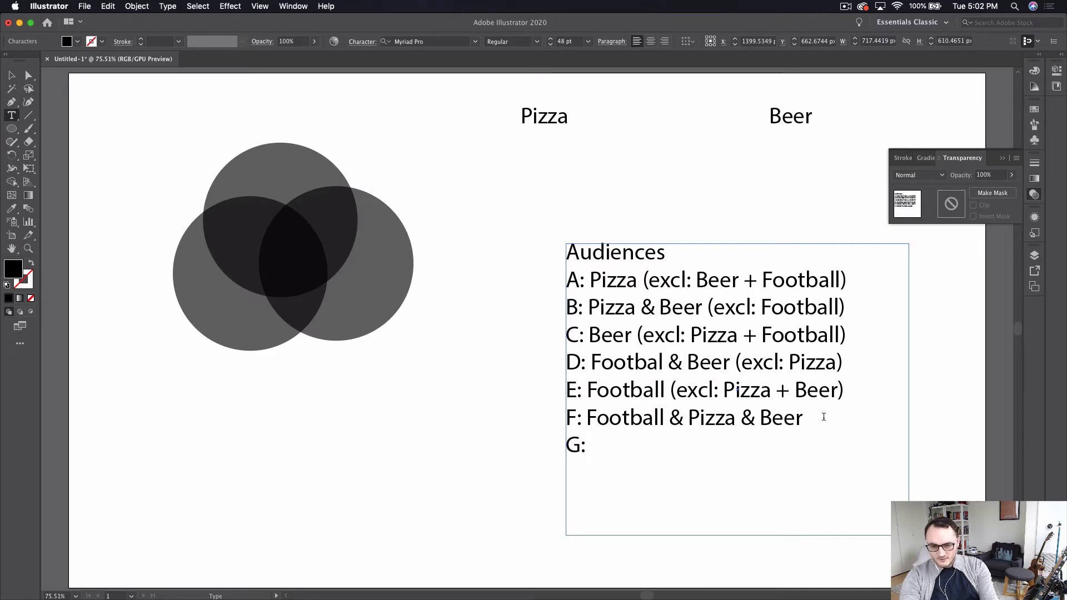
{"action": "type", "text": "Pizz"}
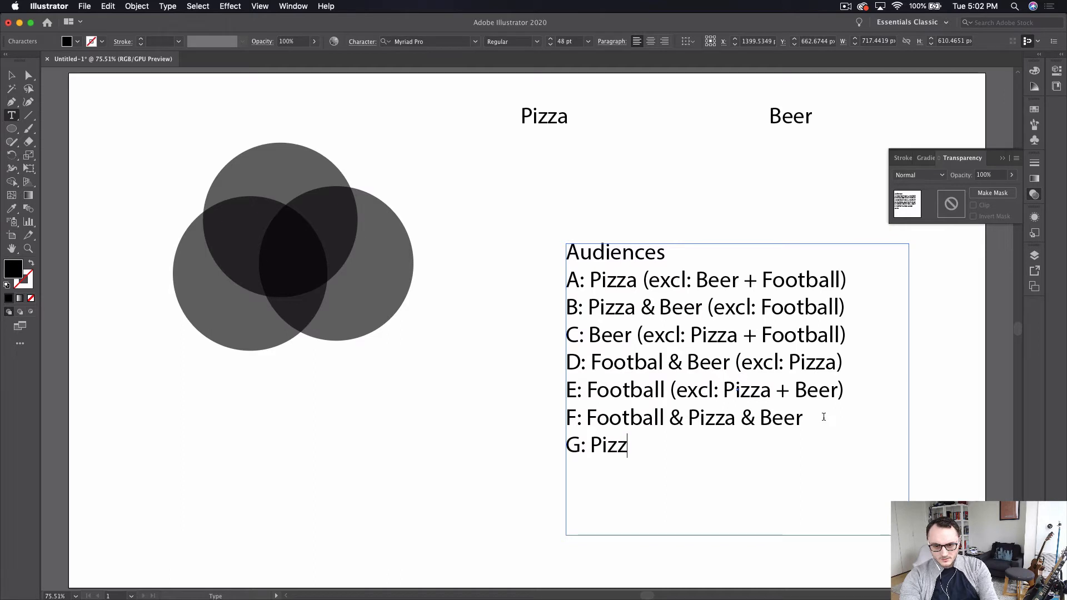
{"action": "type", "text": "a & Foot"}
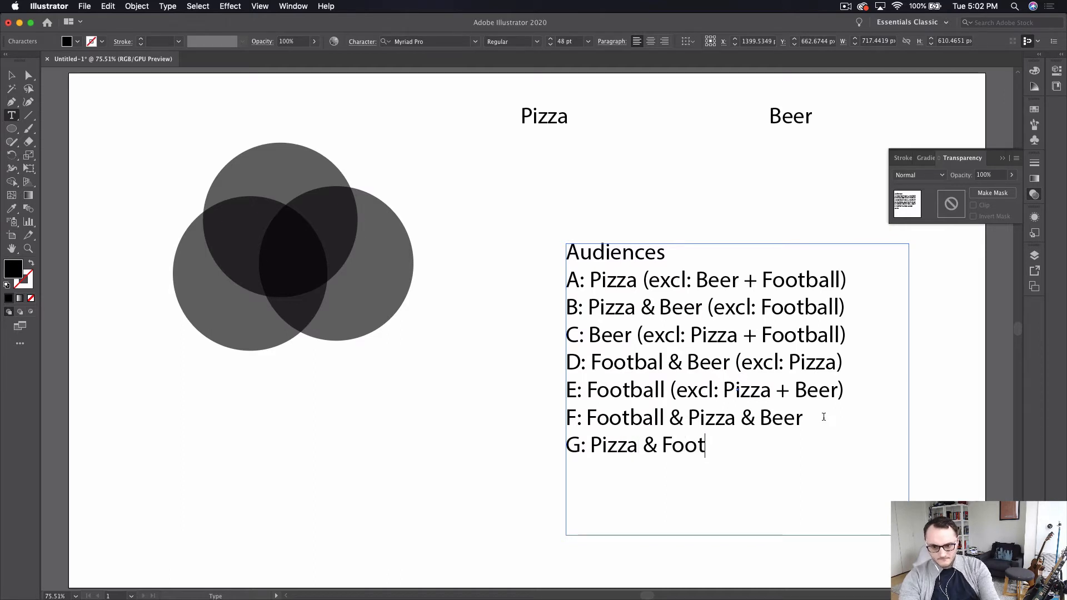
{"action": "type", "text": "ball ("}
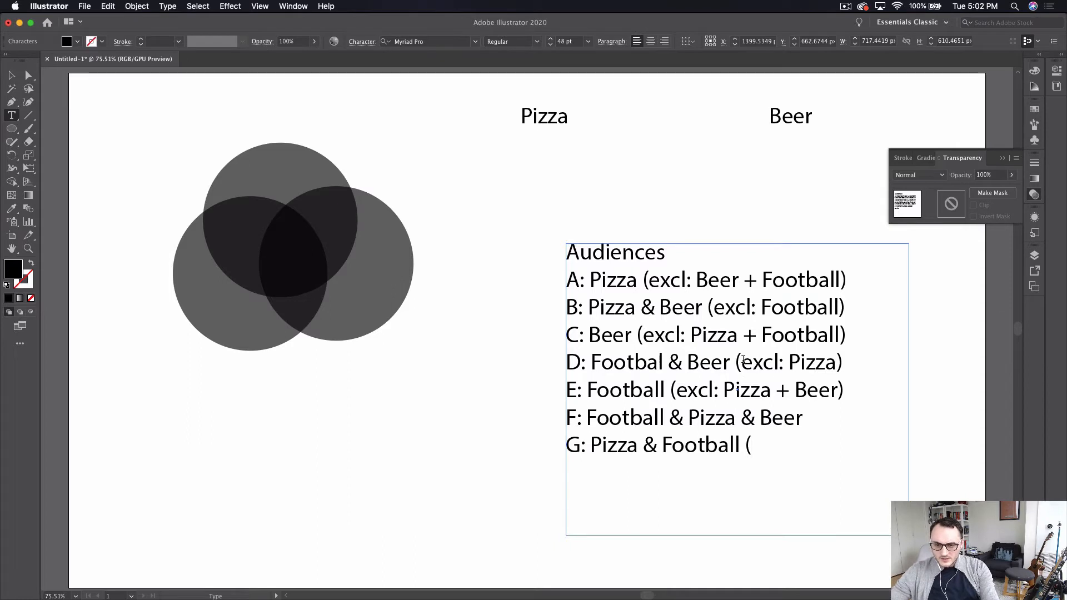
Copy the exclusion from legend line D to the end of line G, change it to "(excl: Beer)" and remove the extra space
{"action": "left_click_drag", "start_coordinate": [731, 361], "coordinate": [844, 361]}
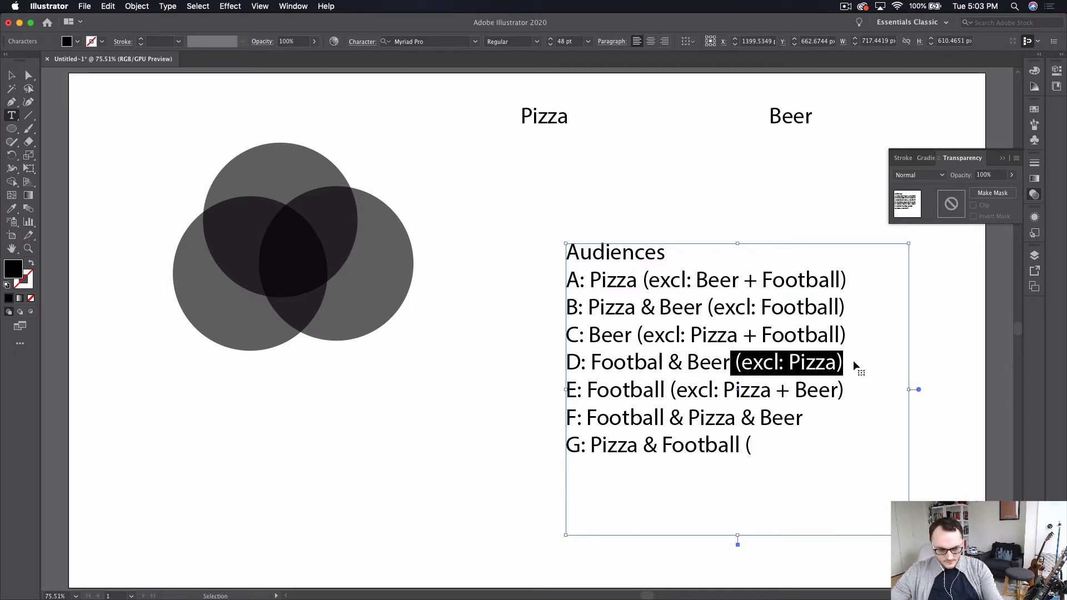
{"action": "left_click", "coordinate": [762, 444]}
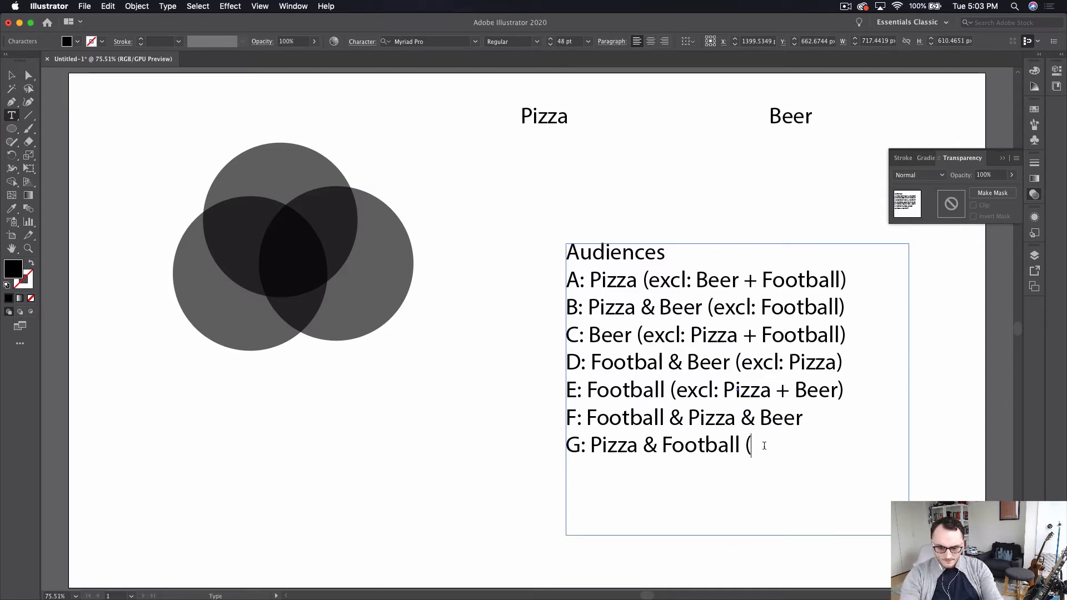
{"action": "key", "text": "BackSpace"}
{"action": "key", "text": "super+v"}
{"action": "key", "text": "Left"}
{"action": "key", "text": "BackSpace"}
{"action": "key", "text": "BackSpace"}
{"action": "key", "text": "BackSpace"}
{"action": "key", "text": "BackSpace"}
{"action": "key", "text": "BackSpace"}
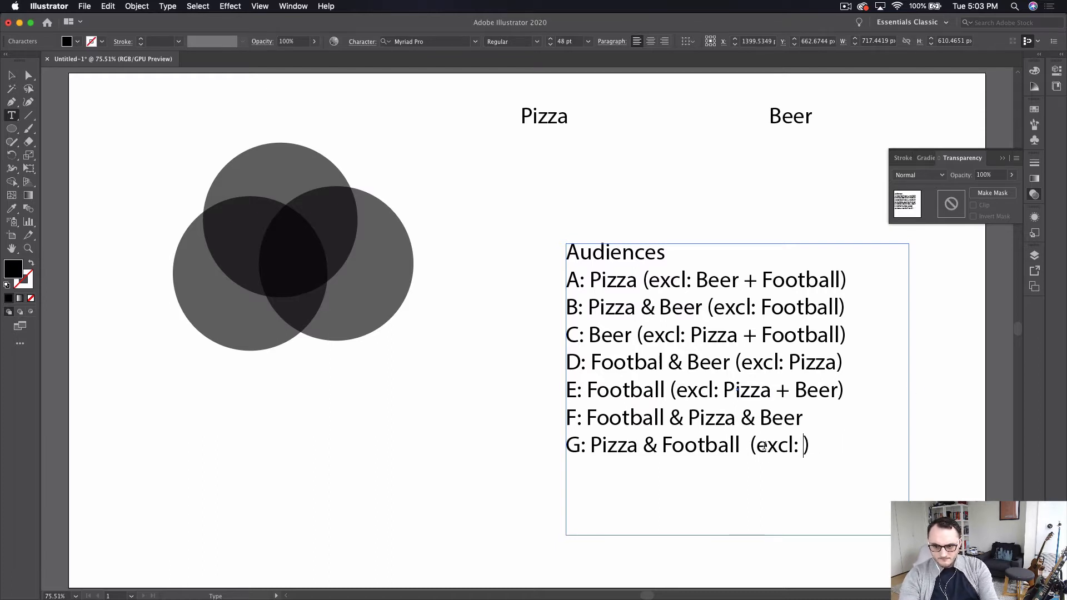
{"action": "type", "text": "Beer"}
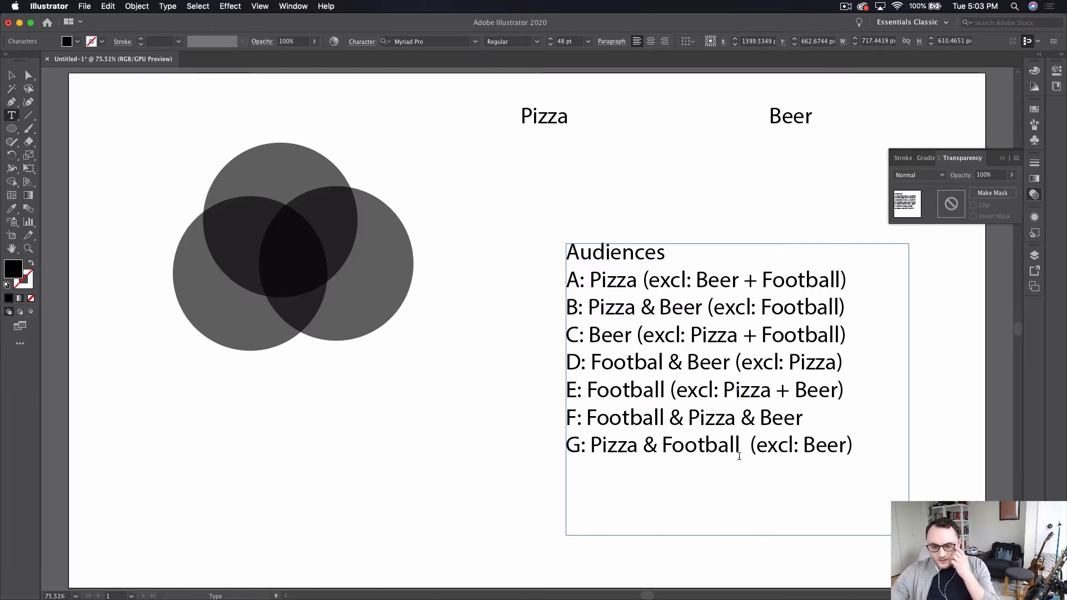
{"action": "key", "text": "BackSpace"}
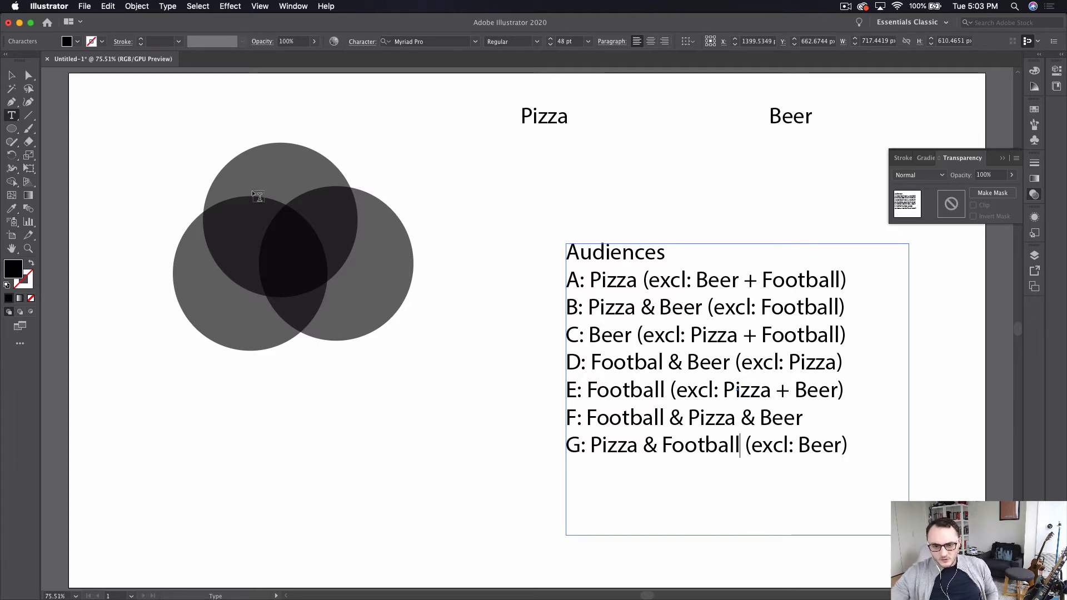
{"action": "left_click", "coordinate": [11, 75]}
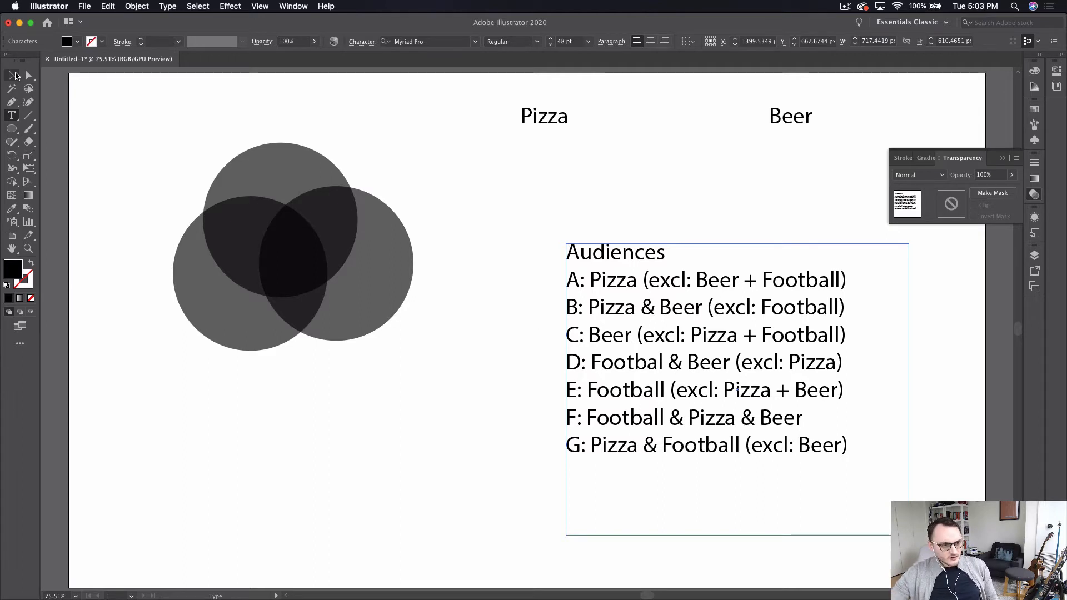
Level the lower-right circle with the lower-left one and centre the top circle between them to make the Venn diagram symmetrical
{"action": "left_click", "coordinate": [468, 232]}
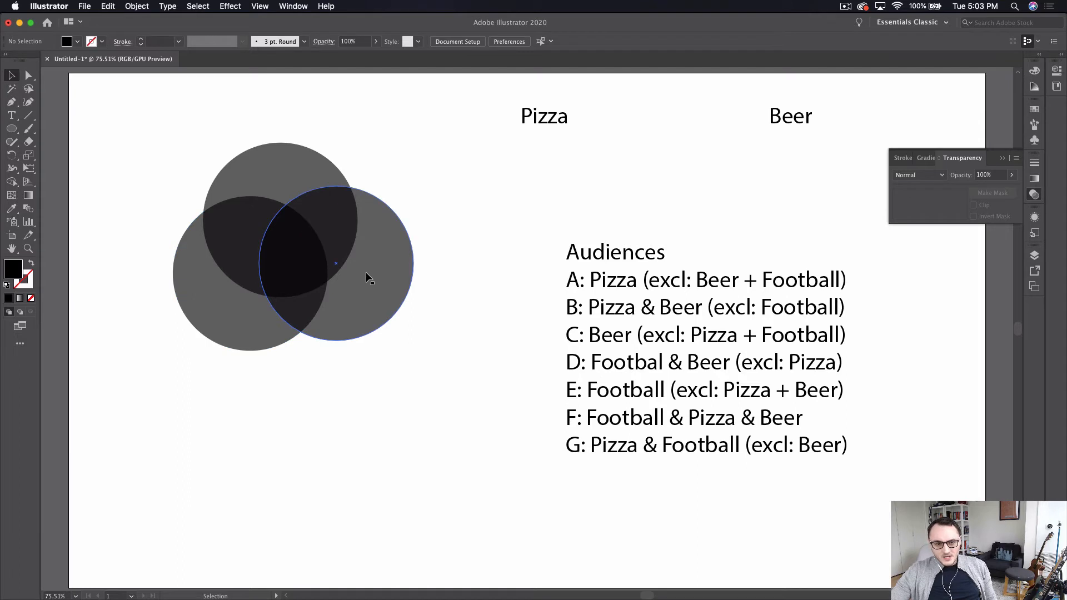
{"action": "left_click_drag", "start_coordinate": [367, 277], "coordinate": [367, 287]}
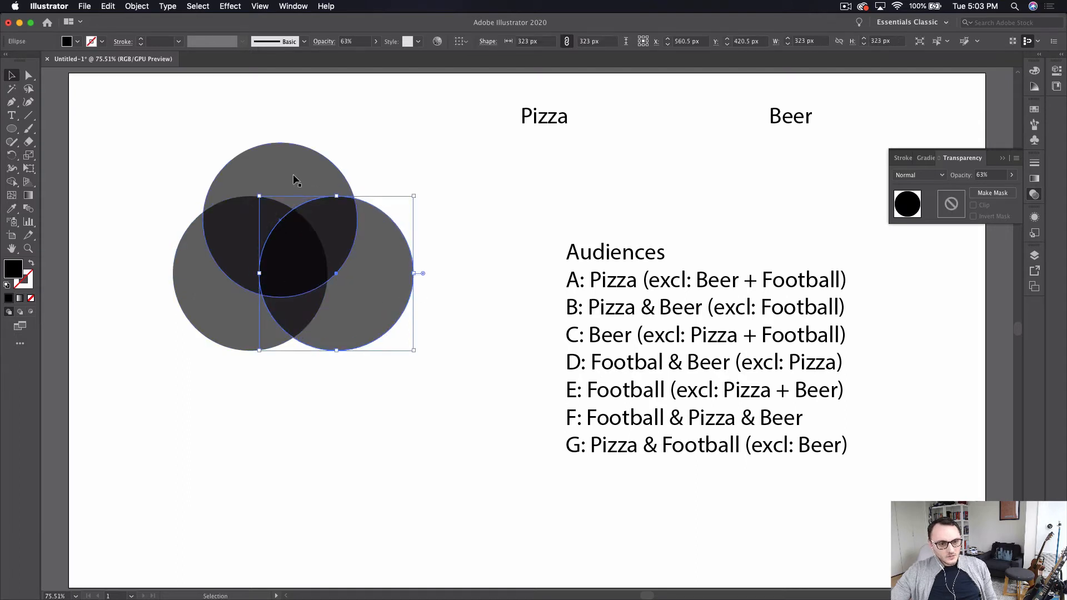
{"action": "mouse_move", "coordinate": [296, 180]}
{"action": "left_mouse_down"}
{"action": "mouse_move", "coordinate": [324, 181]}
{"action": "mouse_move", "coordinate": [309, 171]}
{"action": "left_mouse_up"}
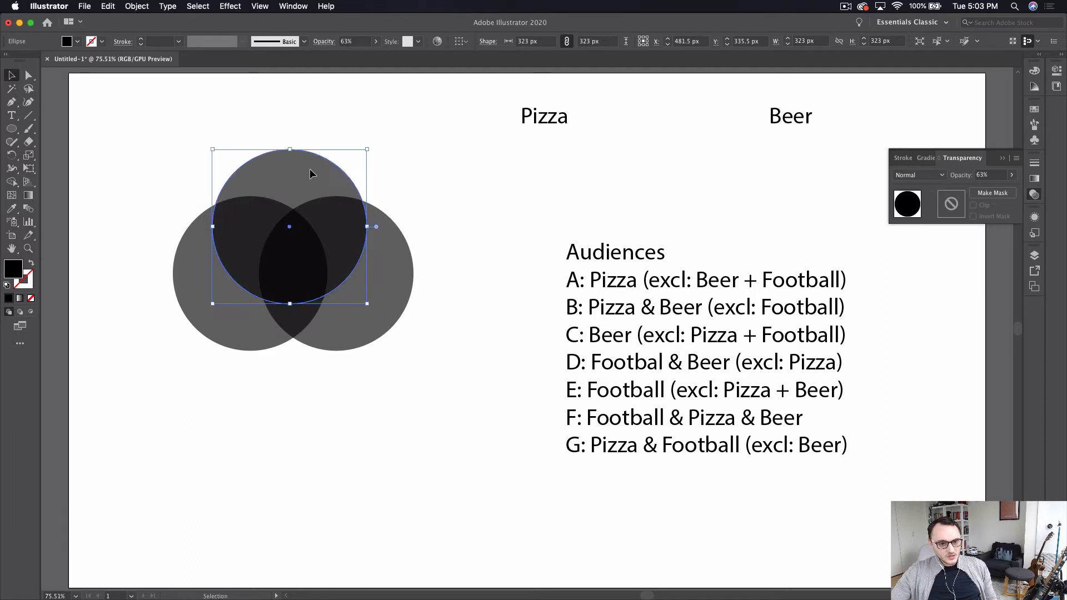
{"action": "left_click", "coordinate": [194, 149]}
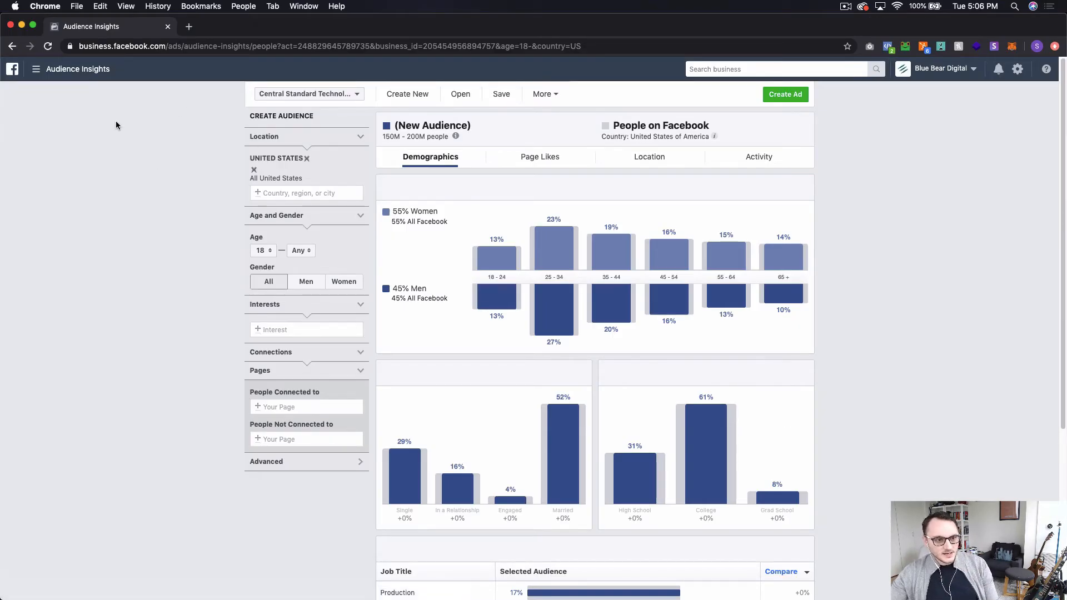
Switch to Facebook Audience Insights in Chrome and add the interest "Software as a service" to the new United States audience
{"action": "mouse_move", "coordinate": [85, 74]}
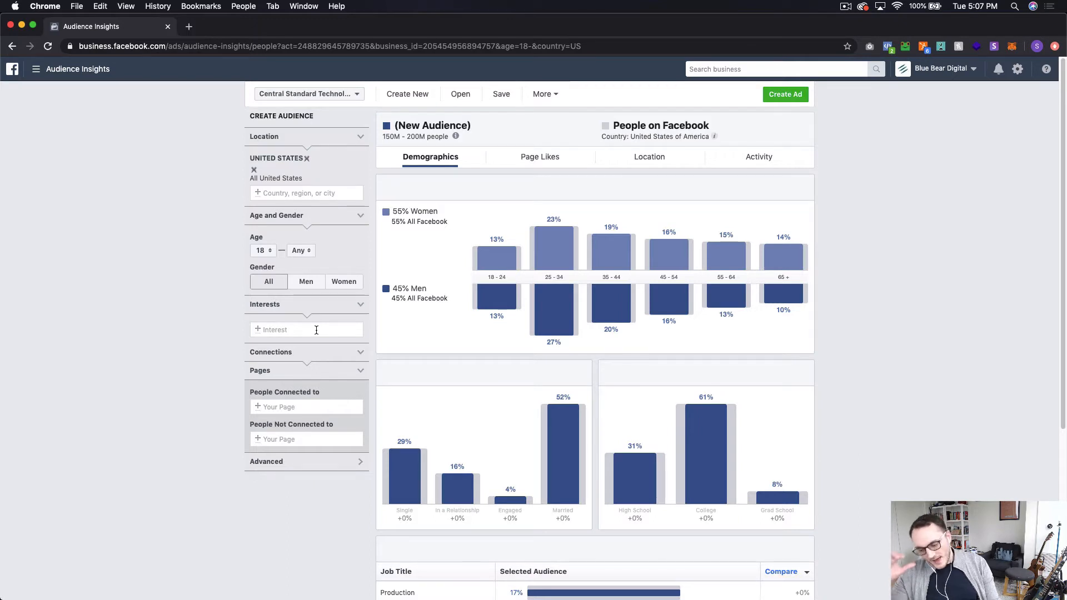
{"action": "left_click", "coordinate": [316, 331]}
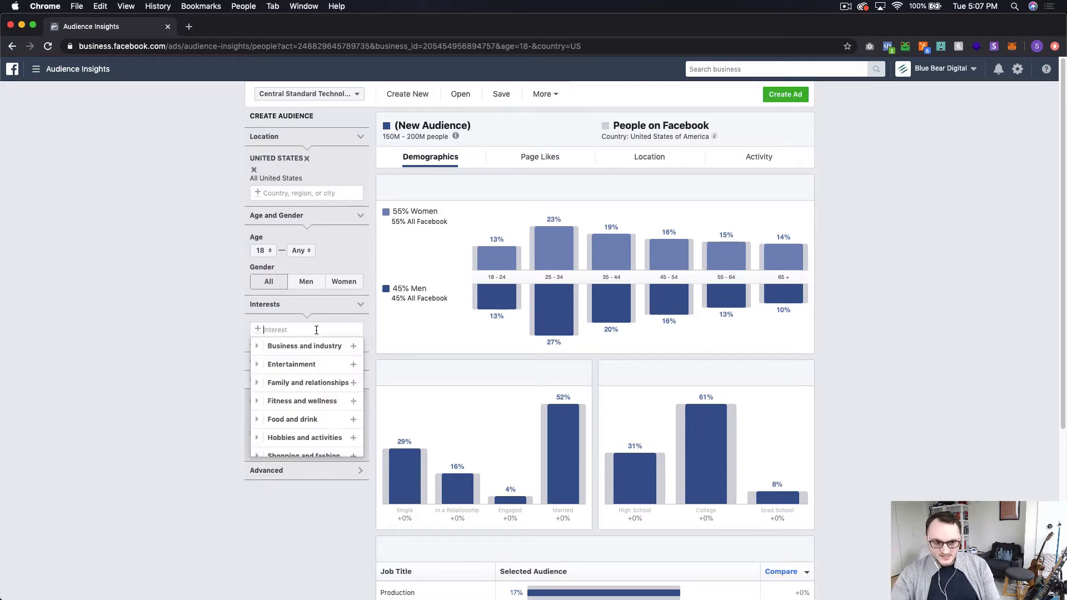
{"action": "type", "text": "software"}
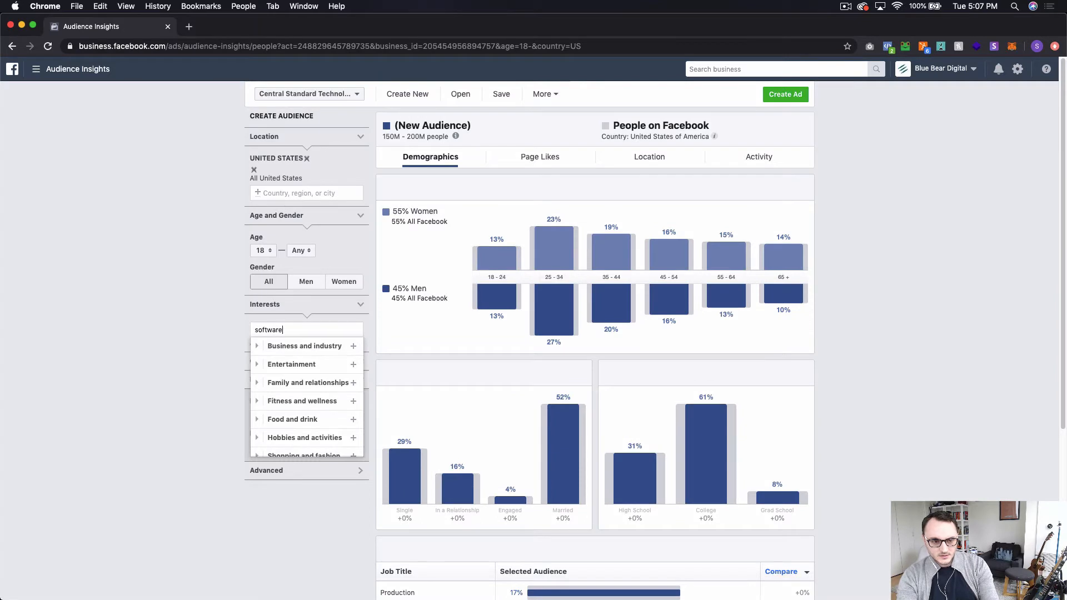
{"action": "type", "text": " as a service"}
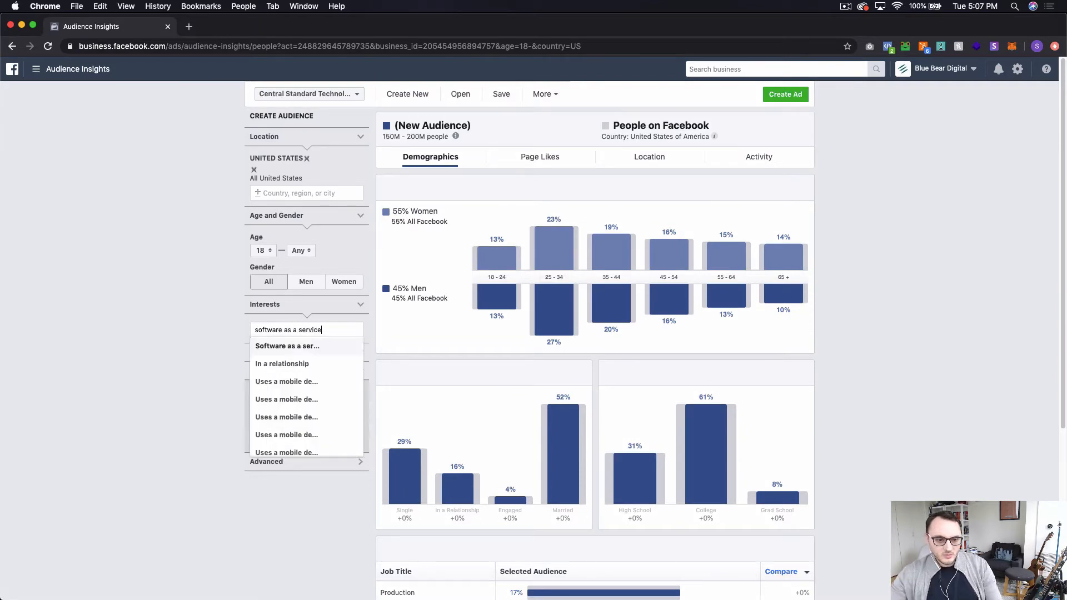
{"action": "left_click", "coordinate": [306, 347]}
{"action": "left_click", "coordinate": [192, 403]}
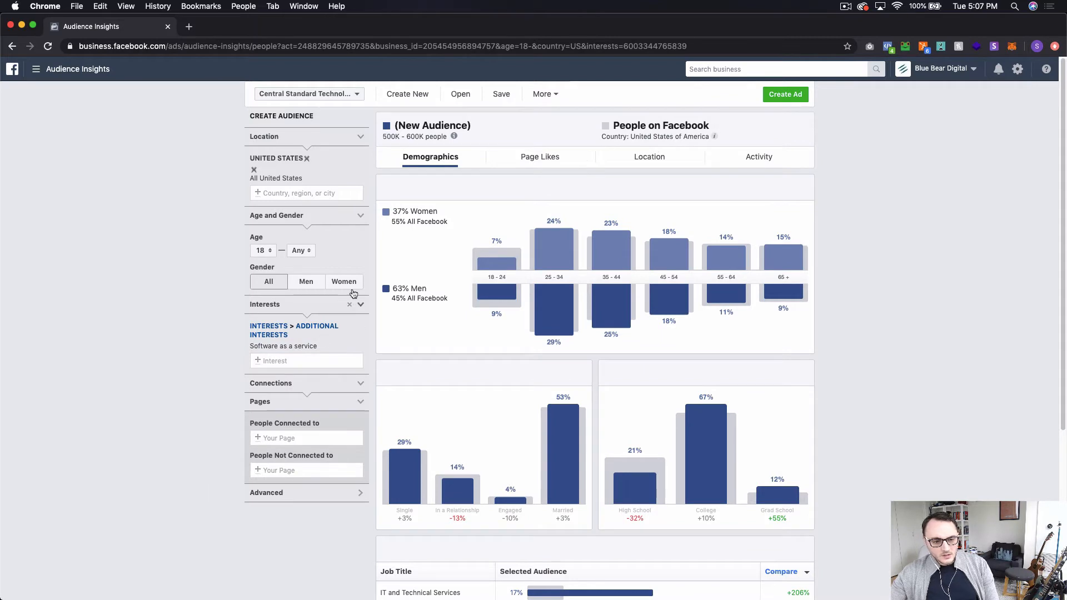
Examine the full list of page likes by category for the Software as a service audience
{"action": "left_click", "coordinate": [538, 159]}
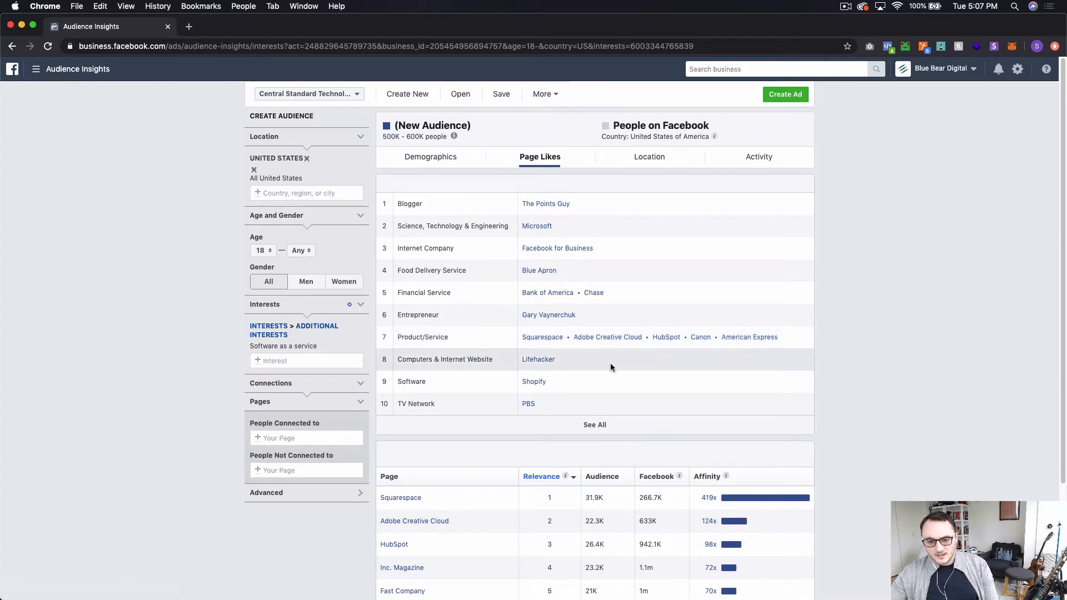
{"action": "left_click", "coordinate": [594, 429]}
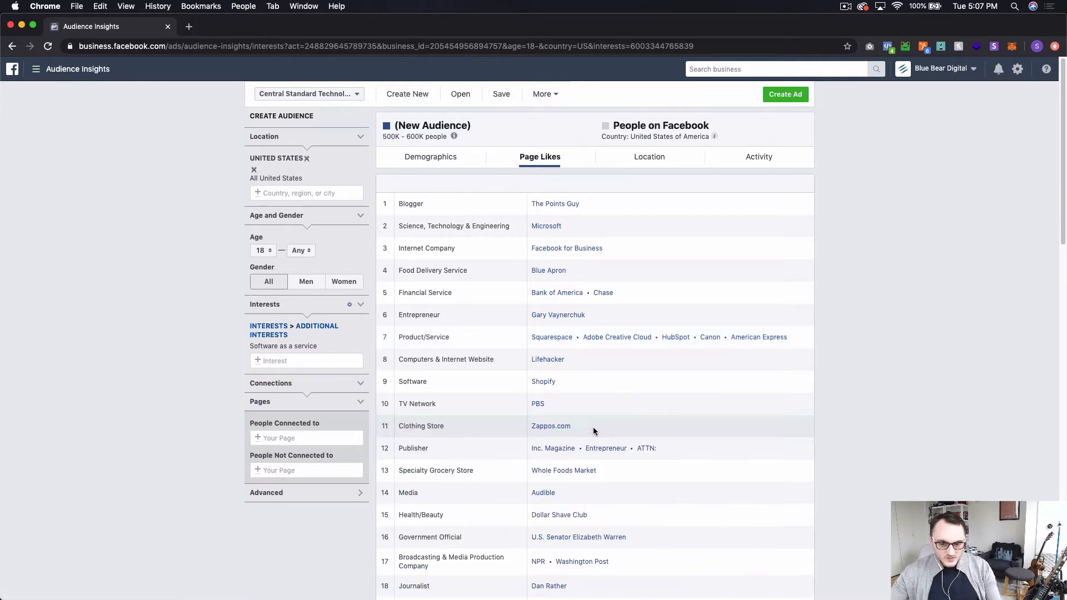
{"action": "scroll", "coordinate": [517, 464], "scroll_direction": "down", "scroll_amount": 2}
{"action": "scroll", "coordinate": [517, 465], "scroll_direction": "down", "scroll_amount": 4}
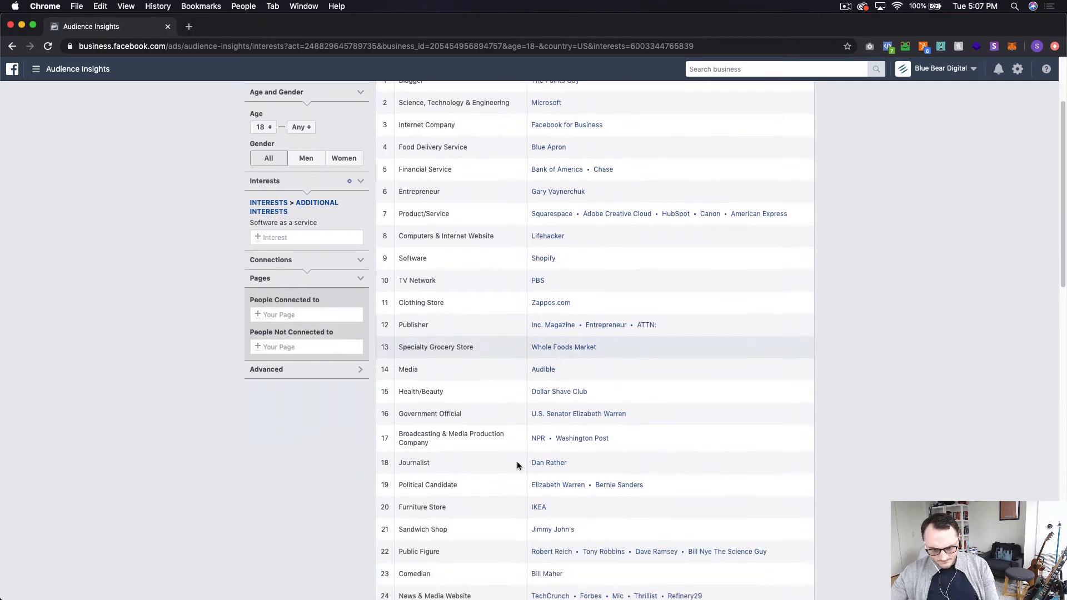
{"action": "scroll", "coordinate": [517, 465], "scroll_direction": "down", "scroll_amount": 1}
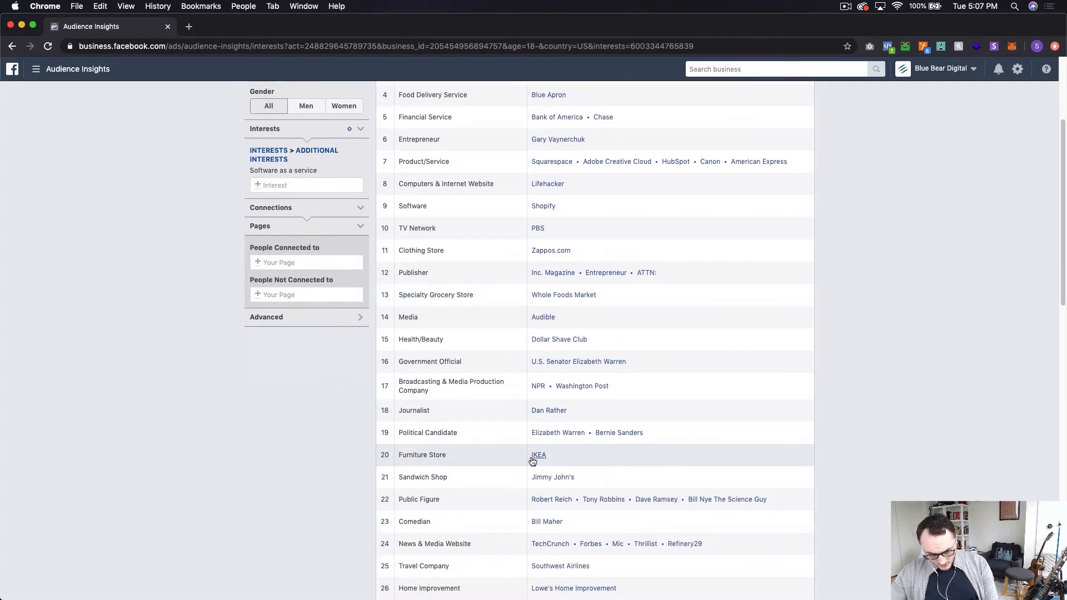
{"action": "scroll", "coordinate": [549, 483], "scroll_direction": "down", "scroll_amount": 2}
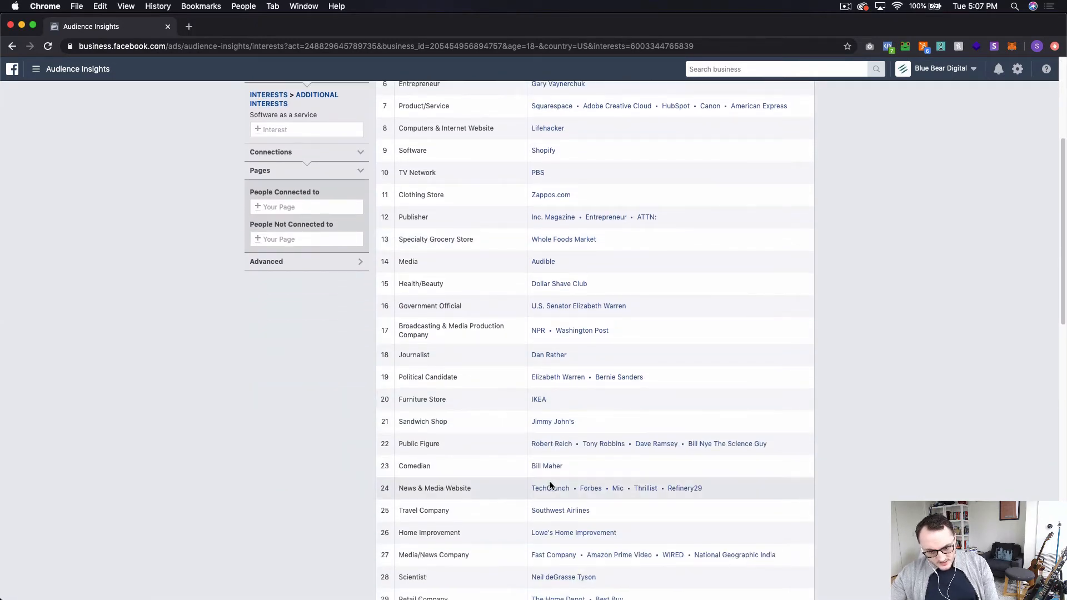
{"action": "scroll", "coordinate": [549, 475], "scroll_direction": "down", "scroll_amount": 3}
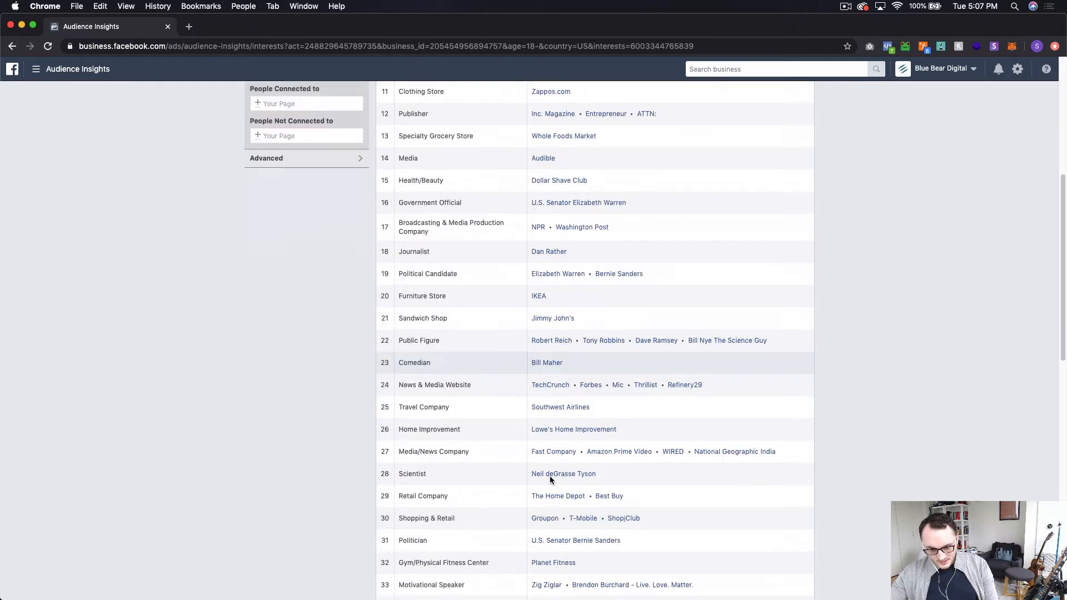
{"action": "scroll", "coordinate": [549, 476], "scroll_direction": "up", "scroll_amount": 11}
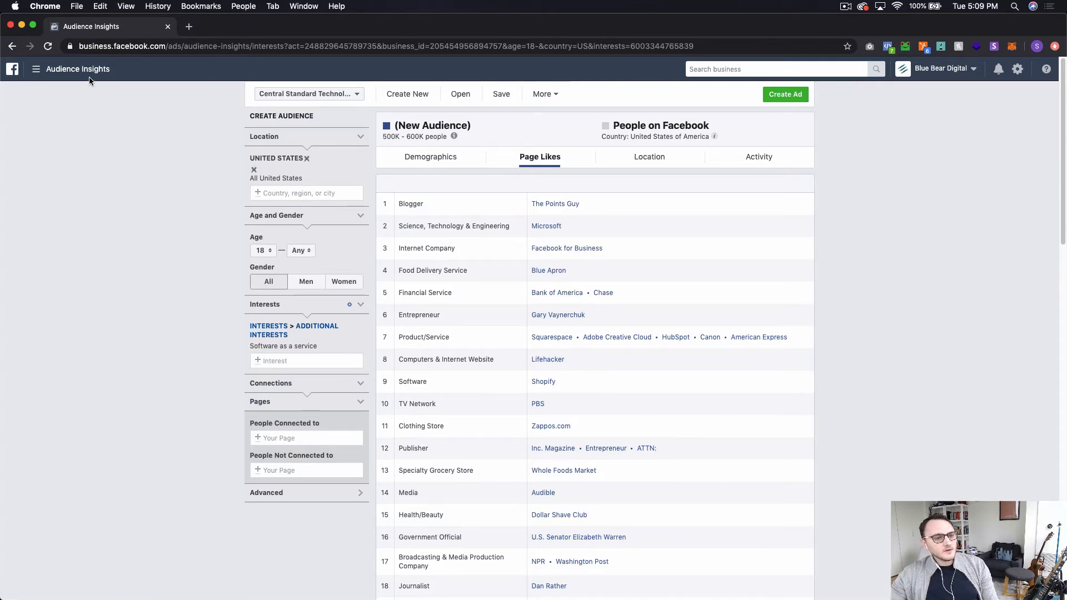
Open the Ads Manager Audiences page in a new browser tab and switch to it
{"action": "mouse_move", "coordinate": [84, 69]}
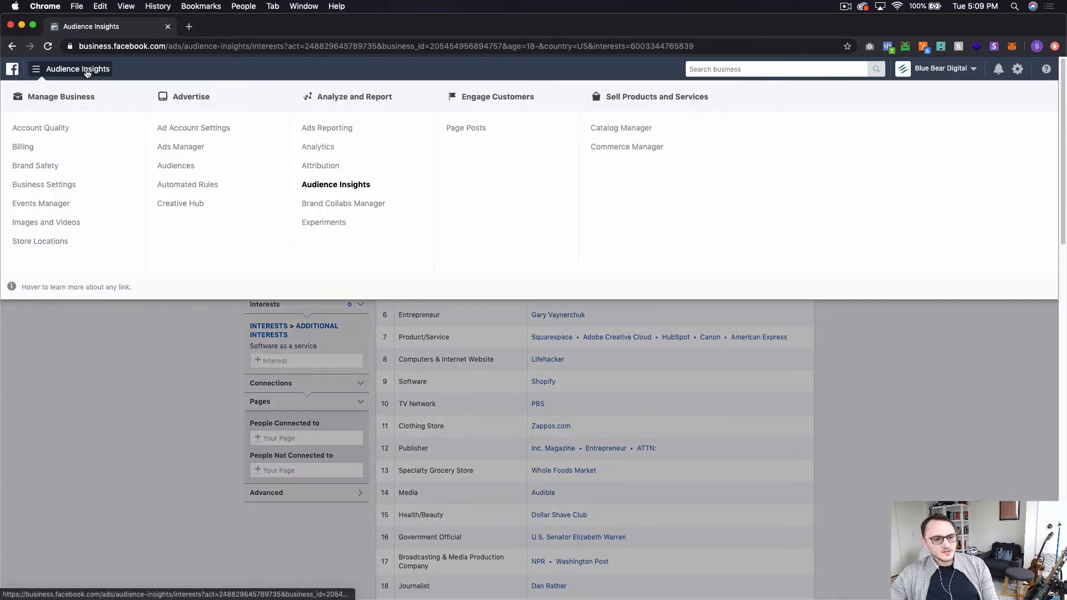
{"action": "left_click", "coordinate": [186, 166], "text": "super"}
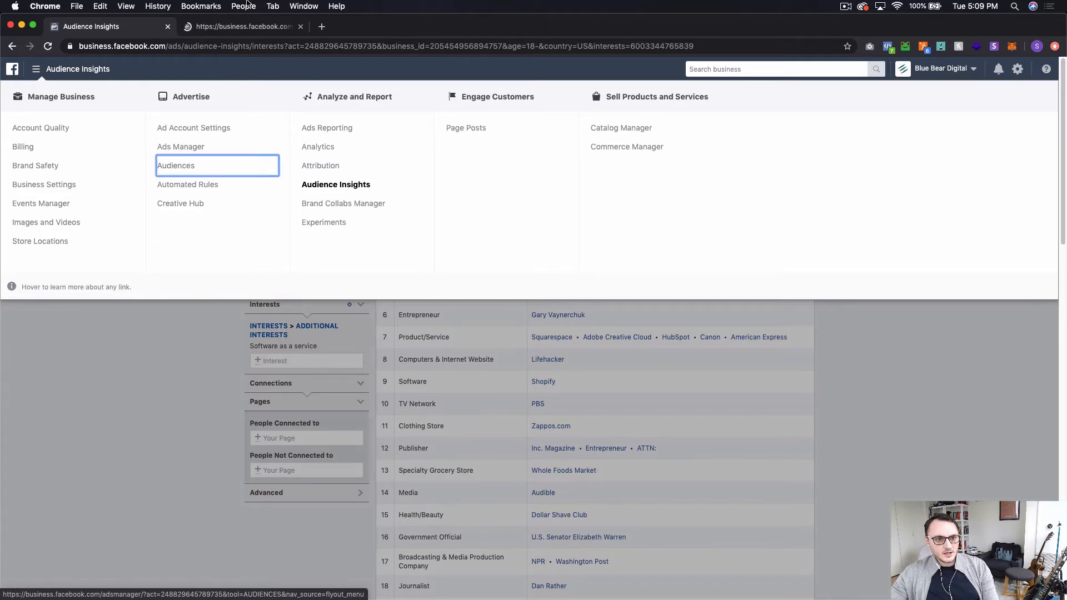
{"action": "left_click", "coordinate": [242, 25]}
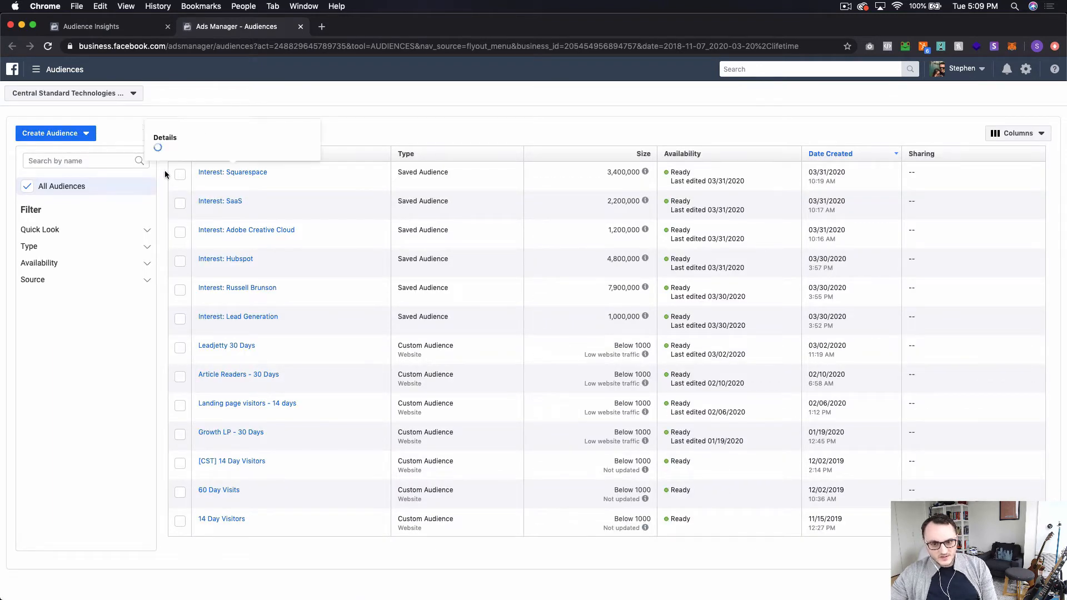
{"action": "left_click", "coordinate": [87, 135]}
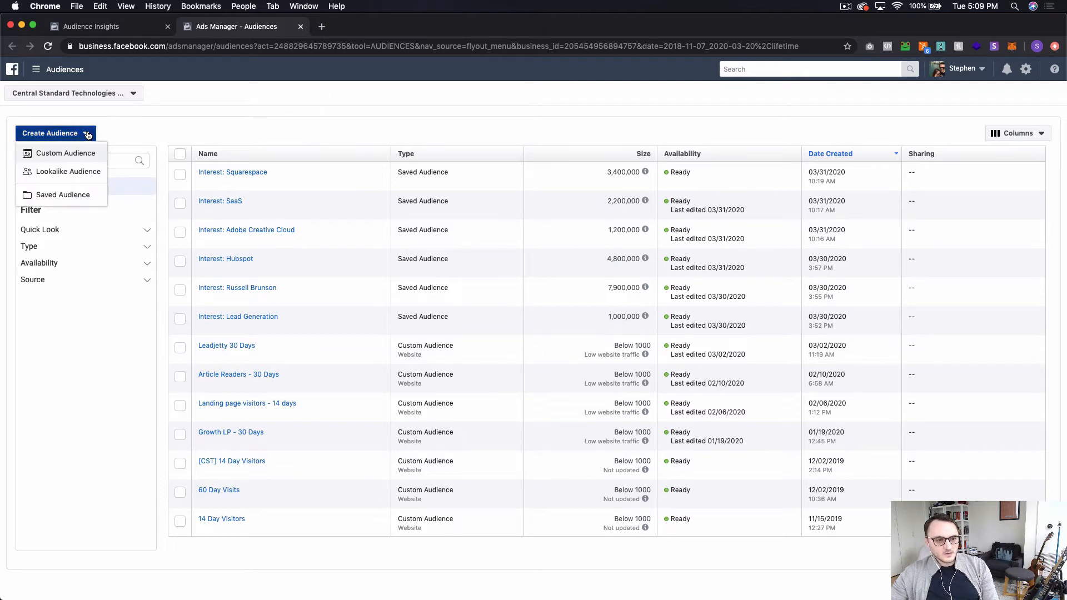
{"action": "left_click", "coordinate": [65, 192]}
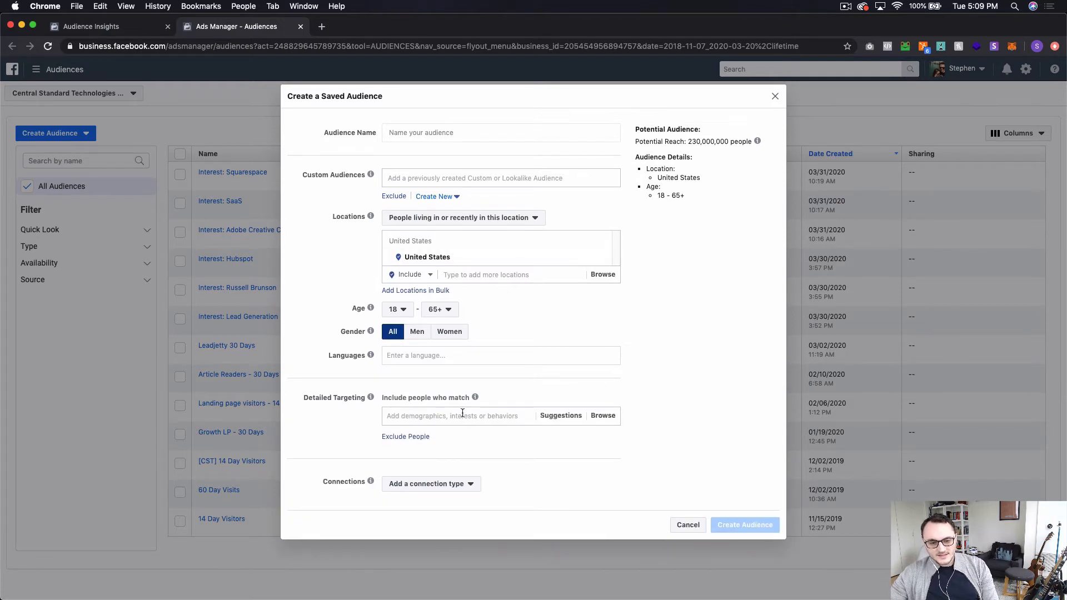
{"action": "left_click", "coordinate": [445, 415]}
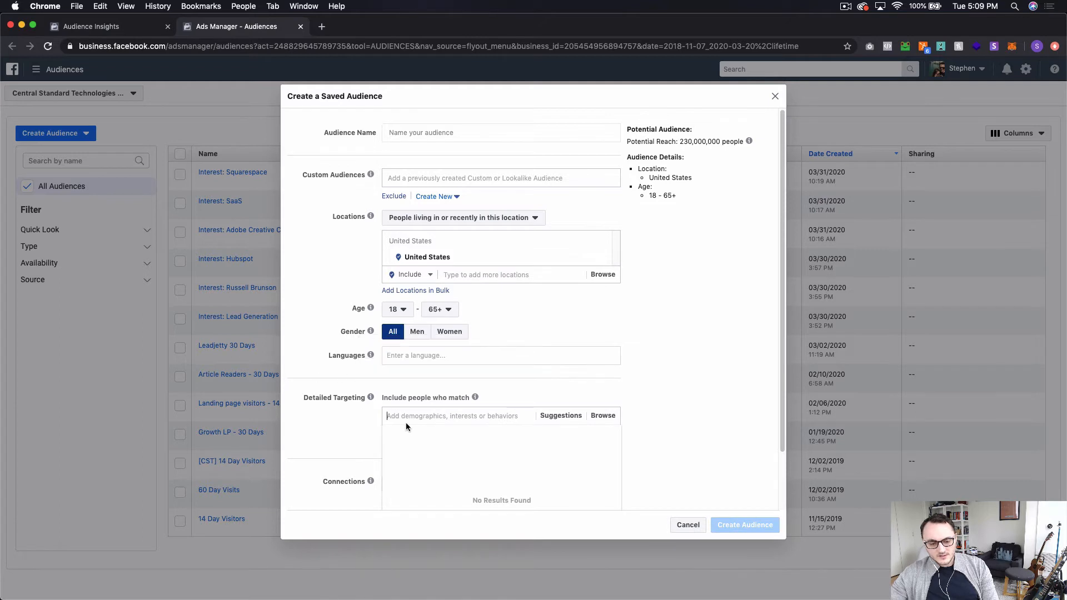
{"action": "type", "text": "squares"}
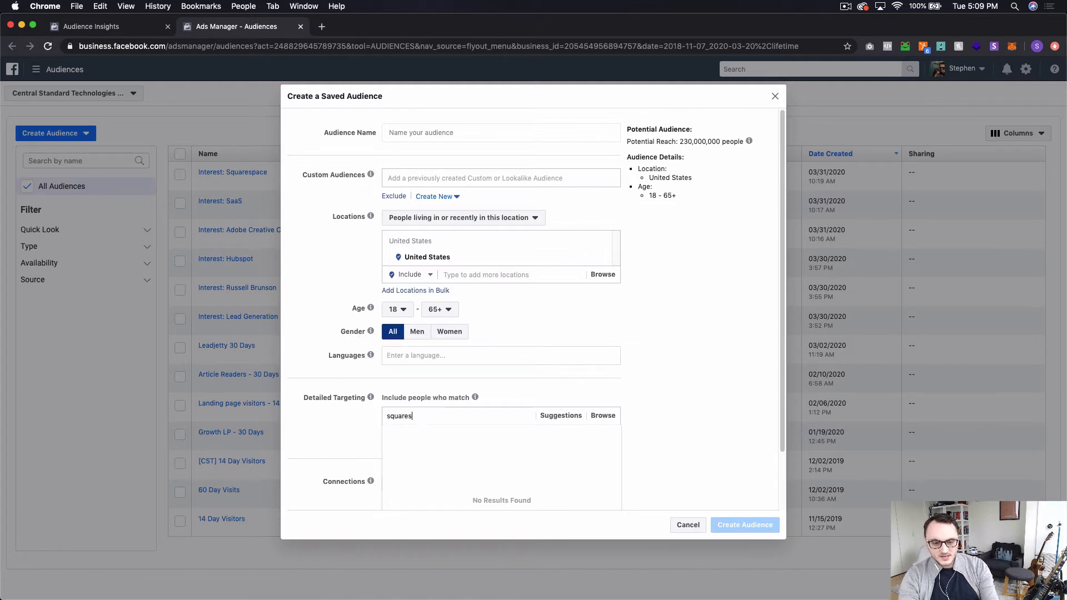
{"action": "type", "text": "pace"}
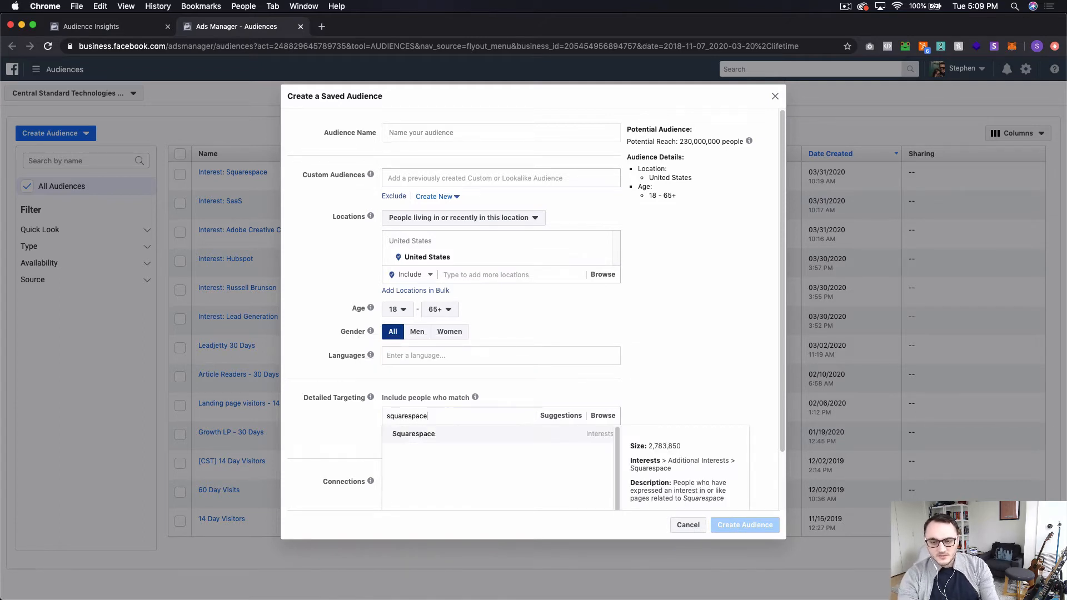
{"action": "left_click", "coordinate": [775, 97]}
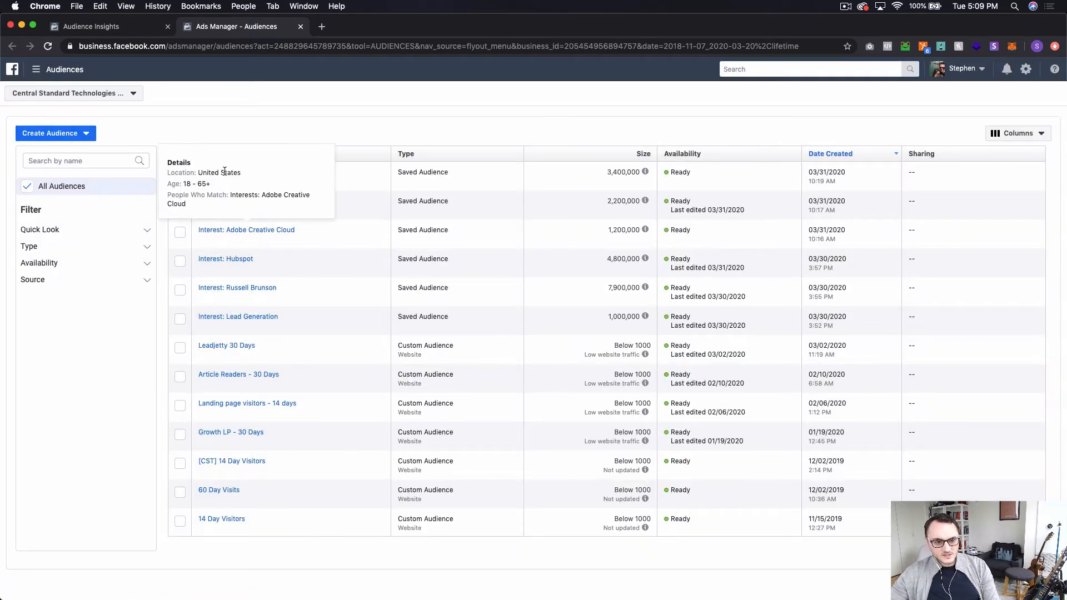
Review the targeting settings of the saved audience "Interest: Squarespace" without changing them, and close its details
{"action": "left_click", "coordinate": [223, 173]}
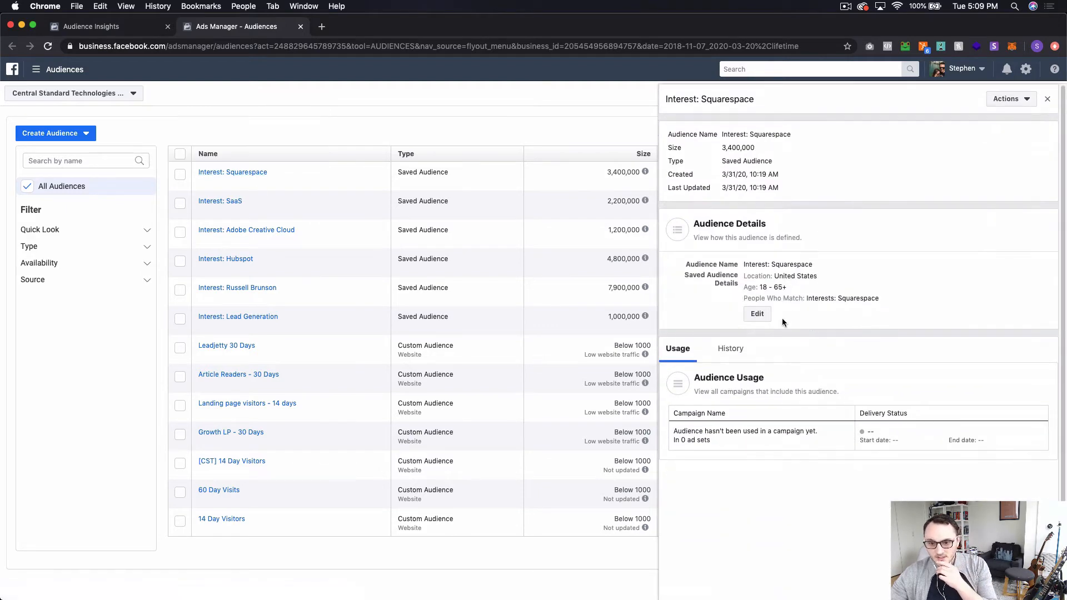
{"action": "left_click", "coordinate": [757, 313]}
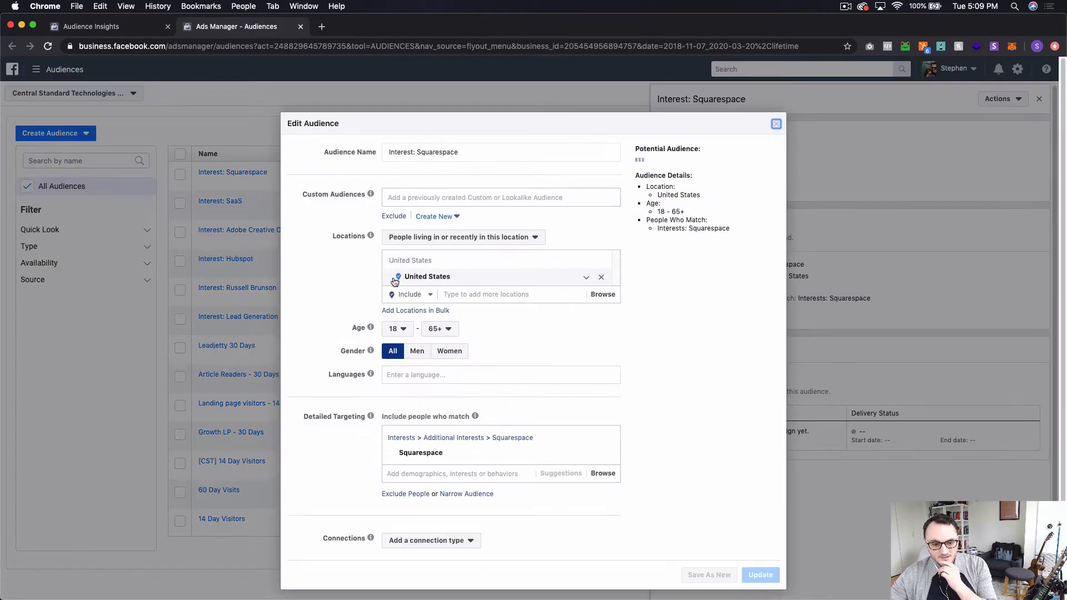
{"action": "left_click", "coordinate": [776, 125]}
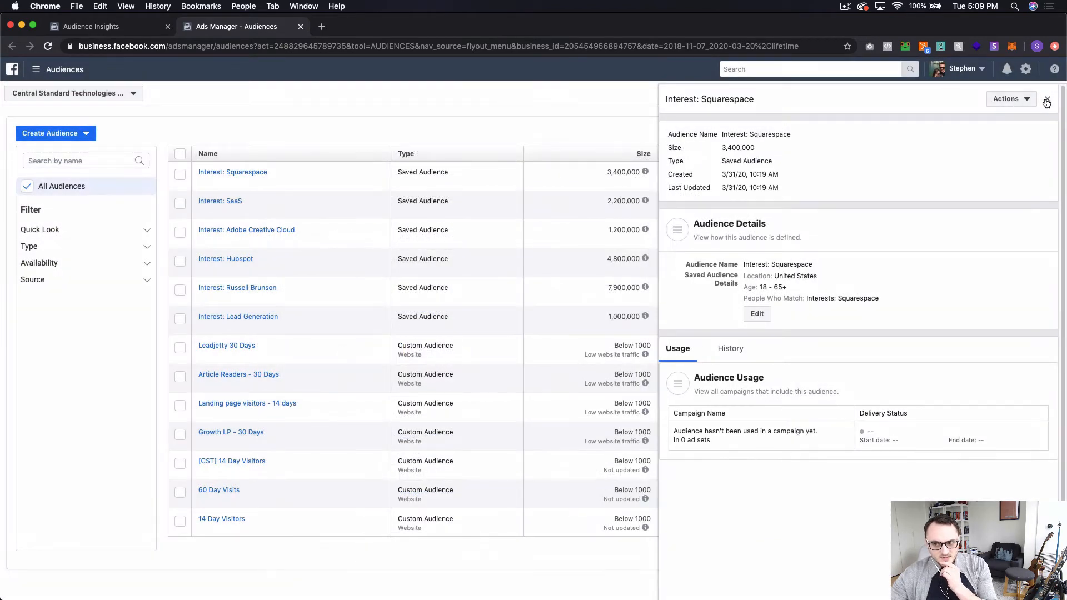
{"action": "left_click", "coordinate": [1039, 100]}
Review the targeting settings of the saved audience "Interest: SaaS" without changing them, and close its details
{"action": "left_click", "coordinate": [232, 203]}
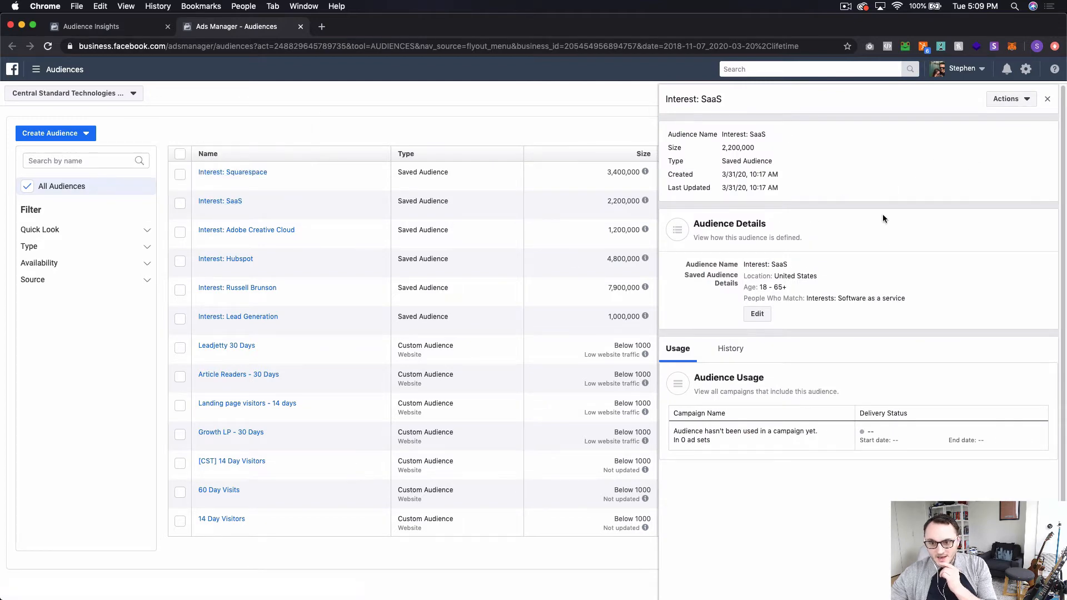
{"action": "left_click", "coordinate": [763, 316]}
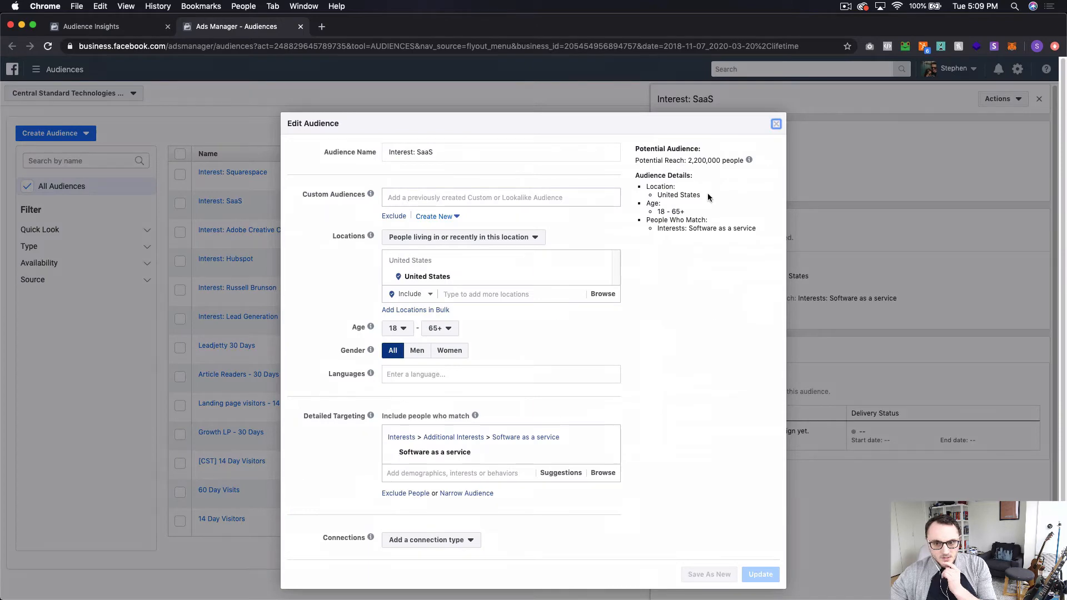
{"action": "left_click", "coordinate": [776, 124]}
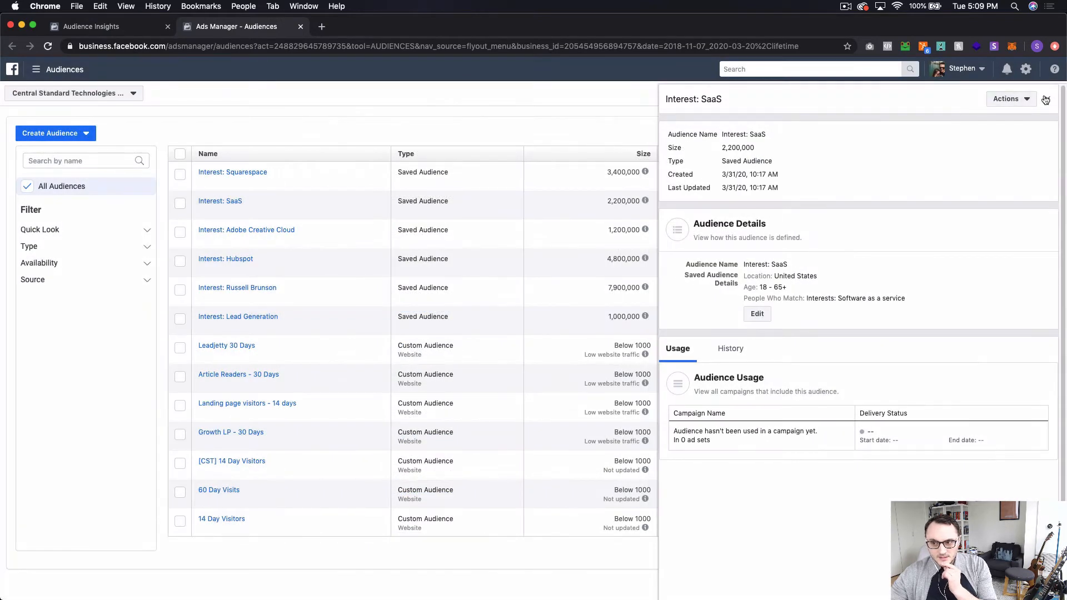
{"action": "left_click", "coordinate": [1038, 98]}
Review the targeting settings of the saved audience "Interest: Hubspot" without changing them, and close its details
{"action": "left_click", "coordinate": [231, 259]}
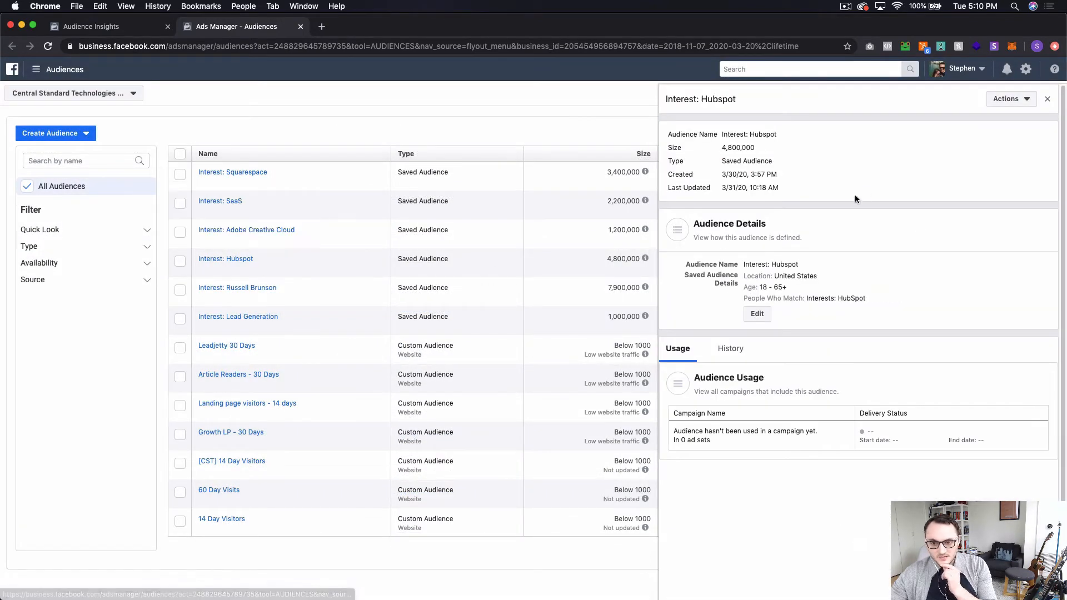
{"action": "left_click", "coordinate": [749, 314]}
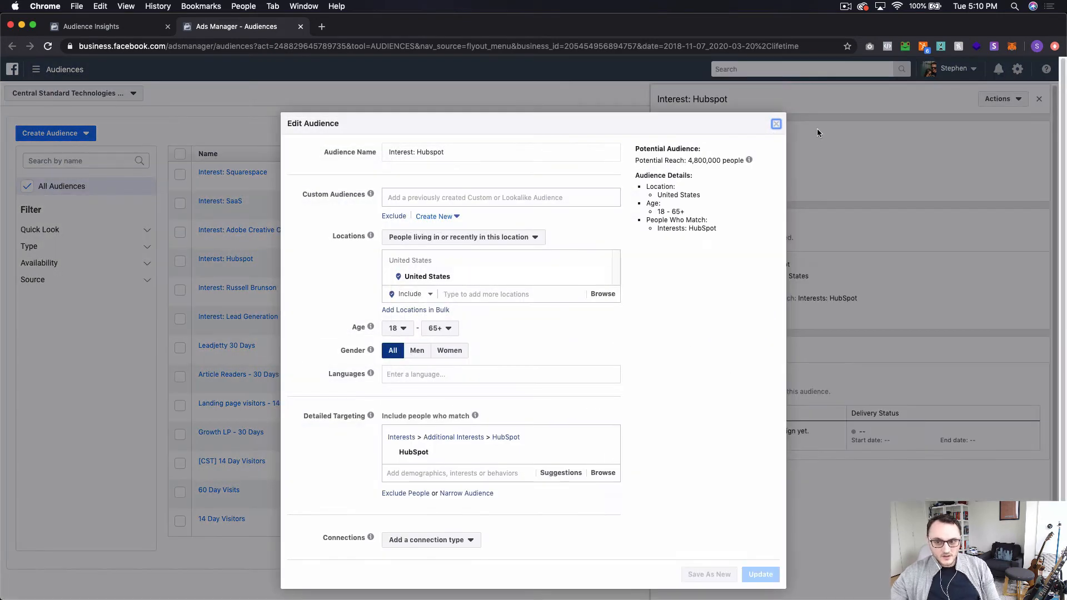
{"action": "left_click", "coordinate": [776, 123]}
{"action": "left_click", "coordinate": [1047, 99]}
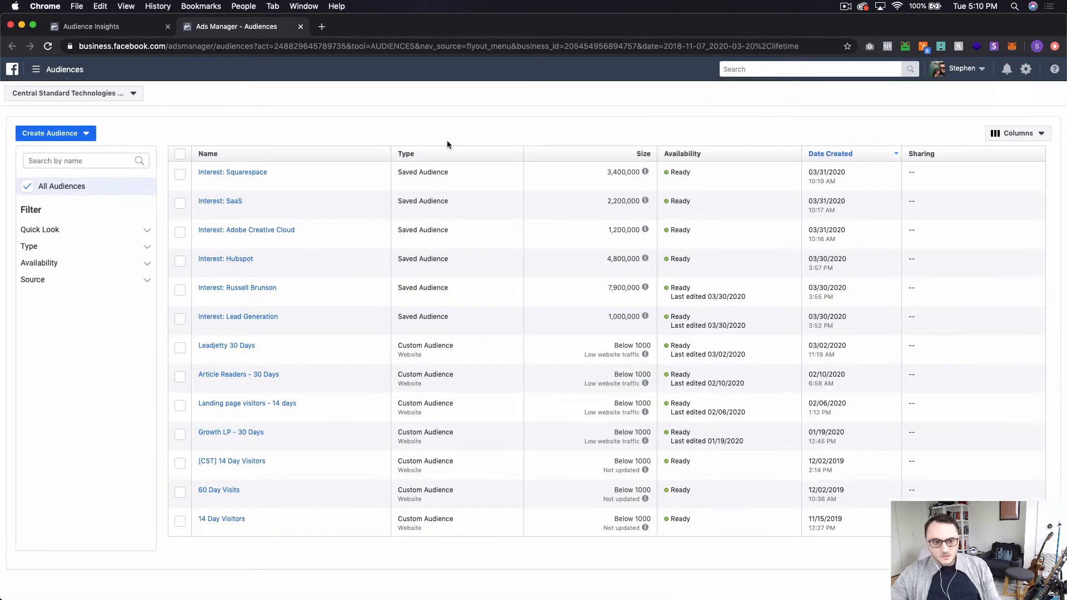
Show the audience overlap for the saved audiences "Interest: Squarespace", "Interest: SaaS" and "Interest: Hubspot"
{"action": "left_click", "coordinate": [179, 175]}
{"action": "left_click", "coordinate": [180, 203]}
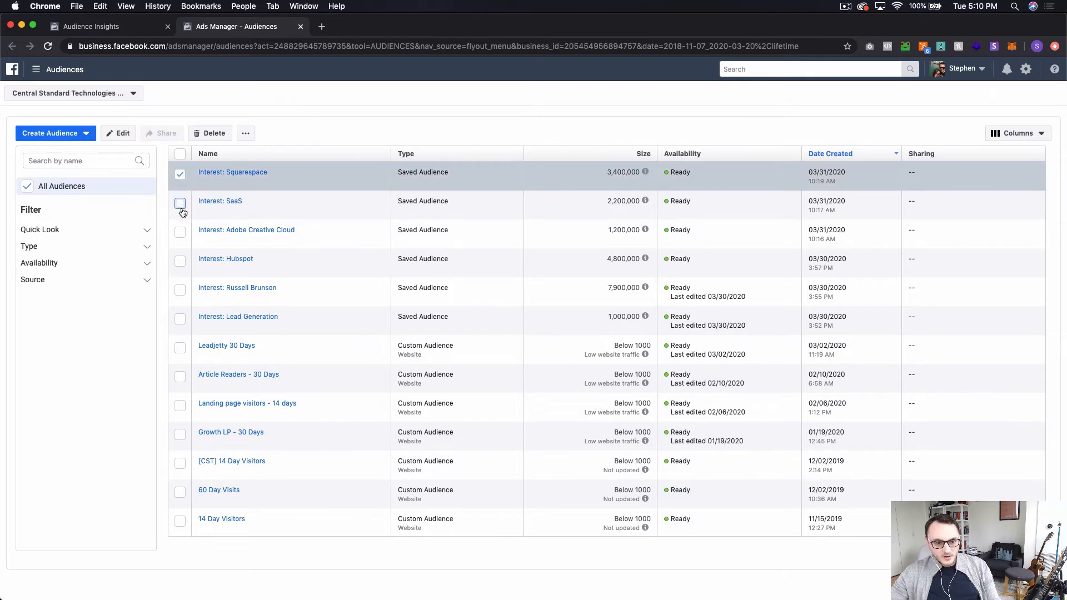
{"action": "left_click", "coordinate": [180, 262]}
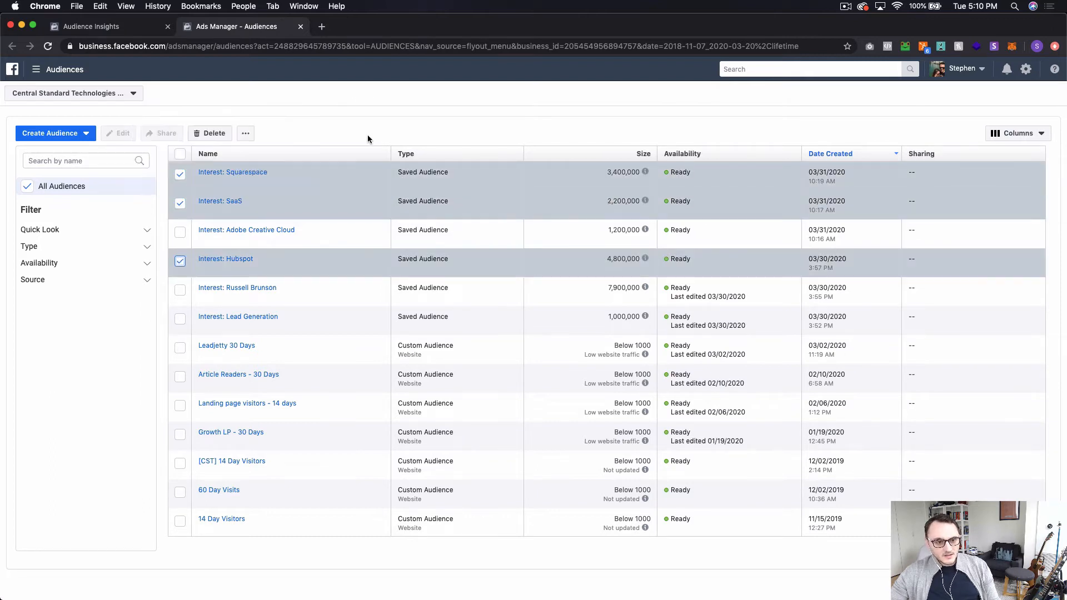
{"action": "left_click", "coordinate": [248, 138]}
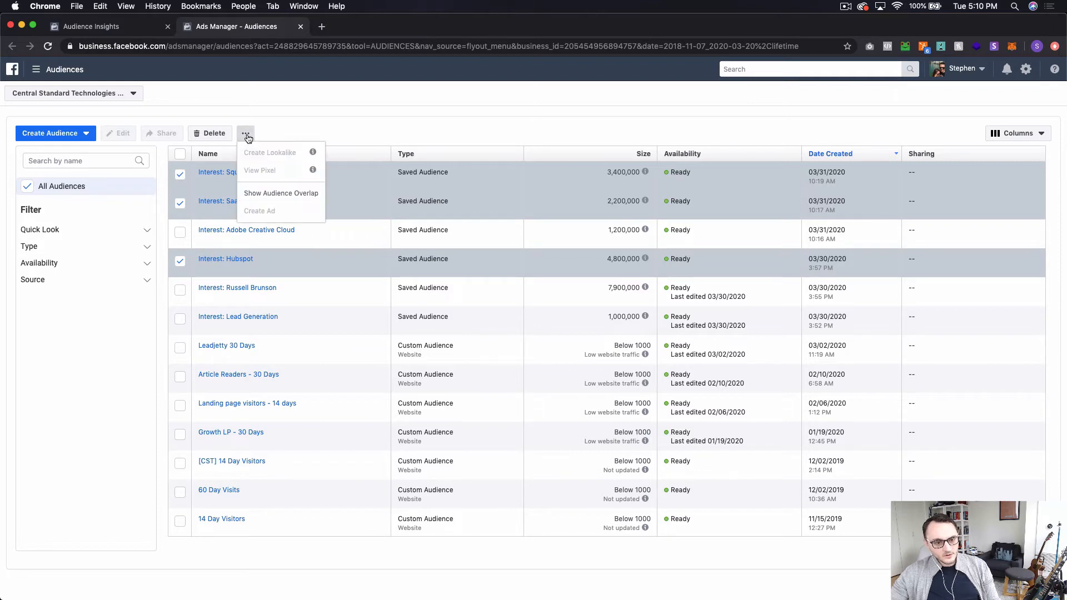
{"action": "left_click", "coordinate": [289, 198]}
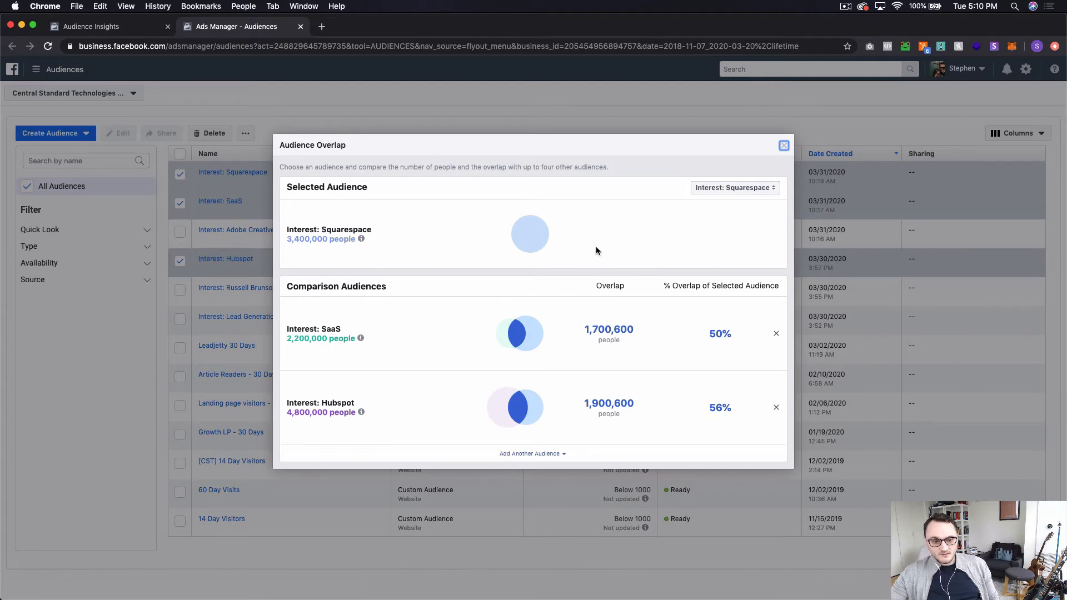
Compare the overlap with "Interest: SaaS" as the selected audience, and close the Audience Overlap window
{"action": "left_click", "coordinate": [767, 189]}
{"action": "left_click", "coordinate": [762, 201]}
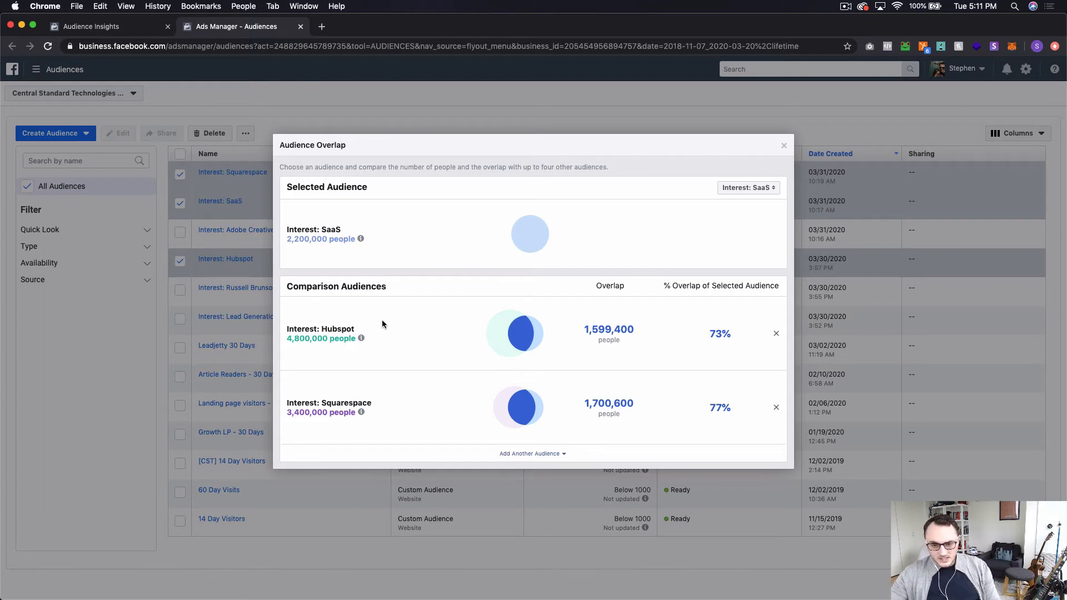
{"action": "left_click", "coordinate": [784, 147]}
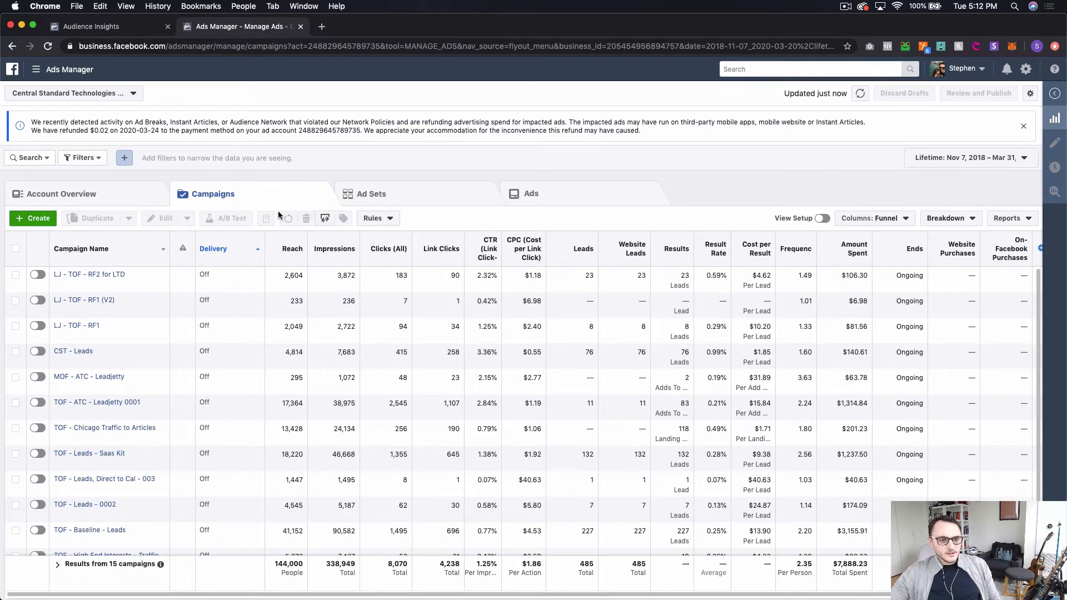
Start a new campaign from the Campaigns overview with Conversions as its marketing objective
{"action": "left_click", "coordinate": [30, 219]}
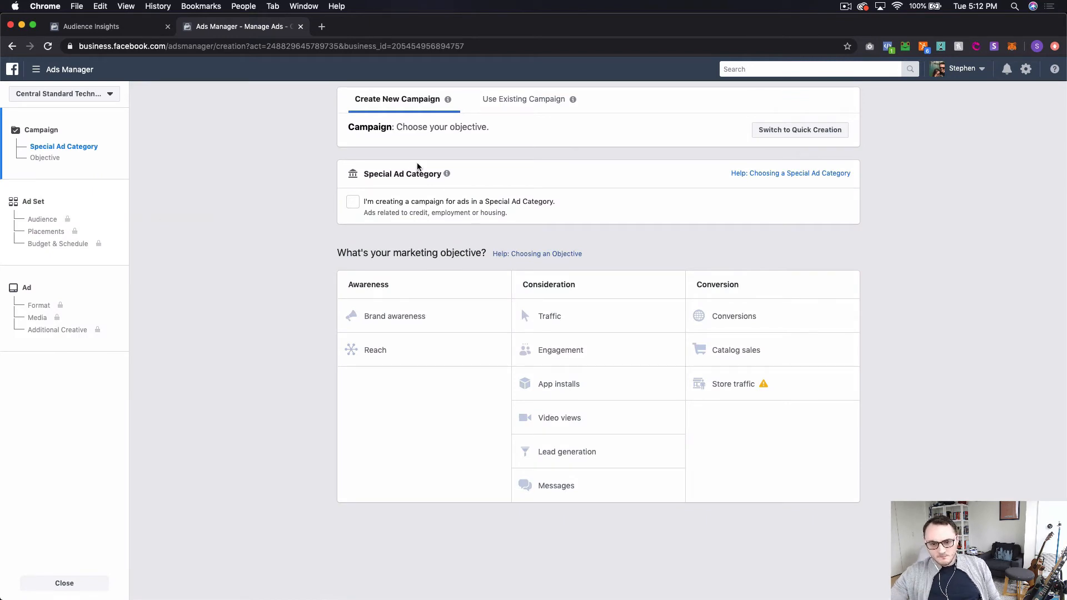
{"action": "left_click", "coordinate": [756, 316]}
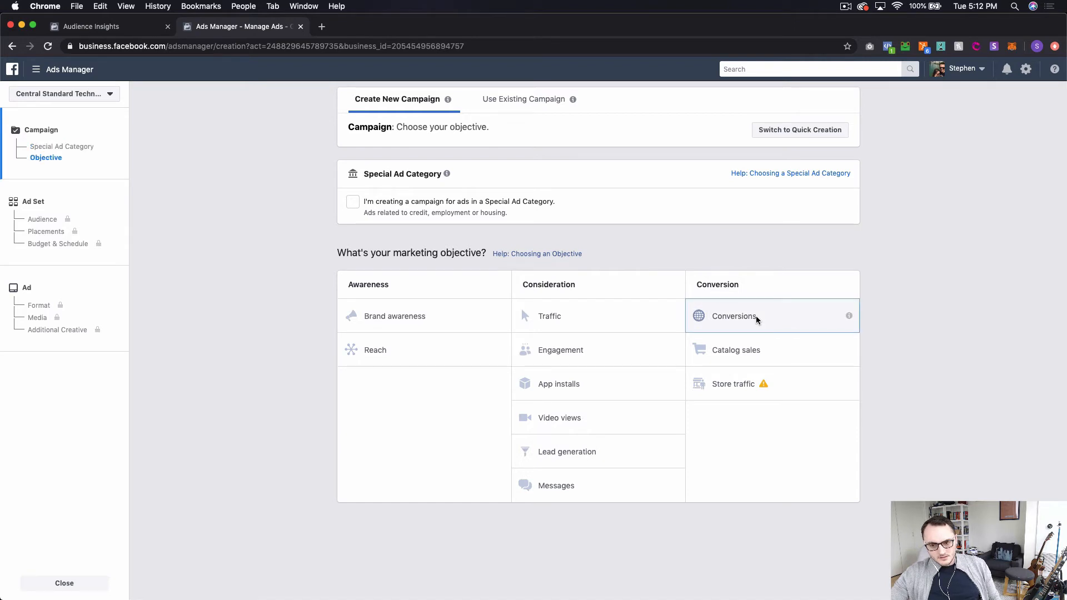
{"action": "scroll", "coordinate": [295, 248], "scroll_direction": "down", "scroll_amount": 3}
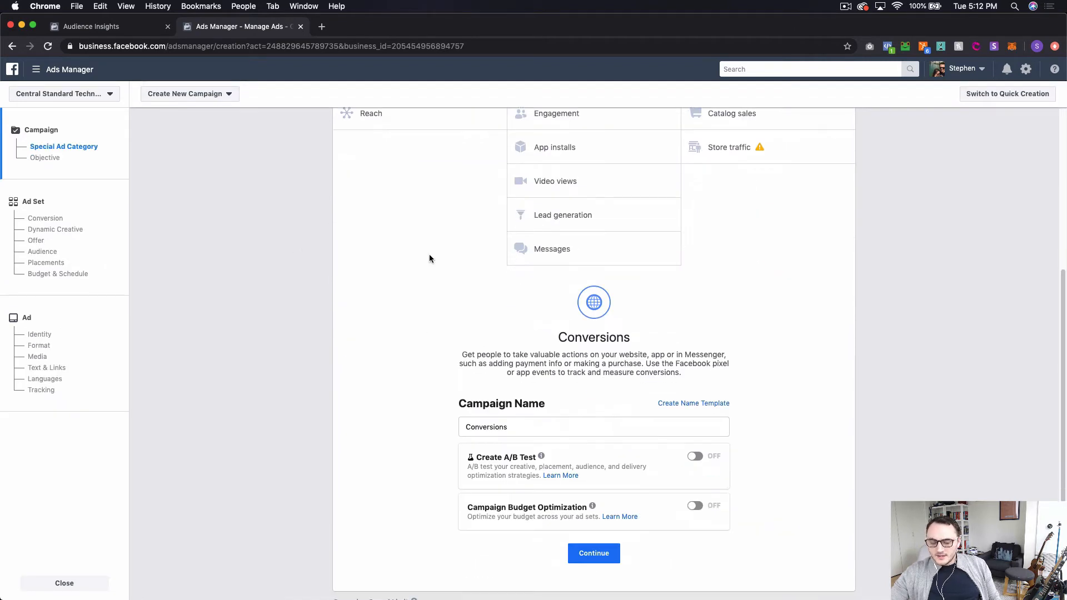
Try "Saas Kit - TOF - Leads" as the campaign name
{"action": "left_click", "coordinate": [519, 423]}
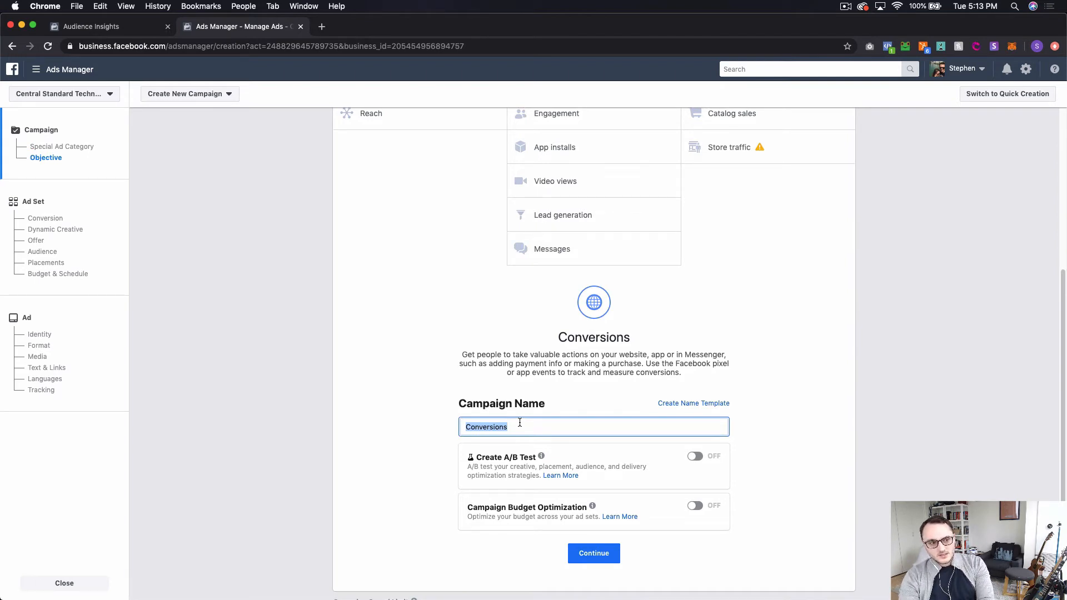
{"action": "type", "text": "S"}
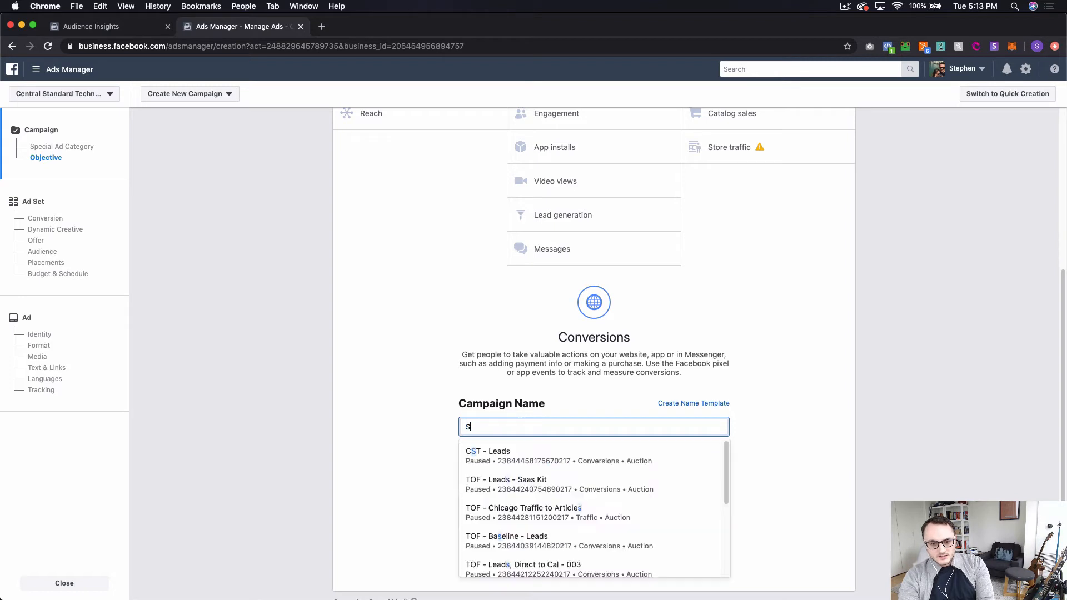
{"action": "type", "text": "aas K"}
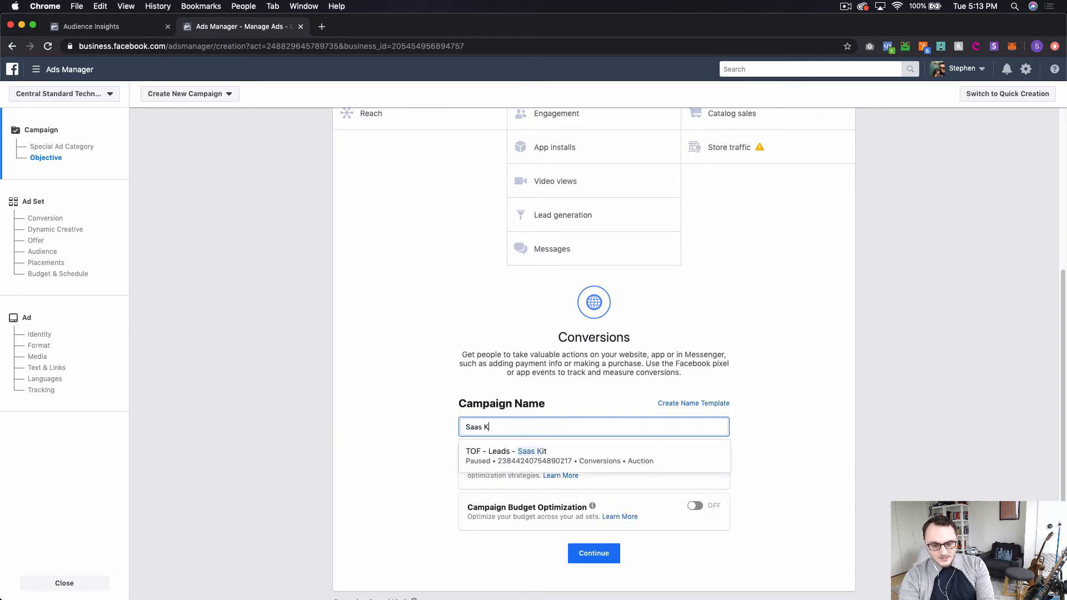
{"action": "type", "text": "it - "}
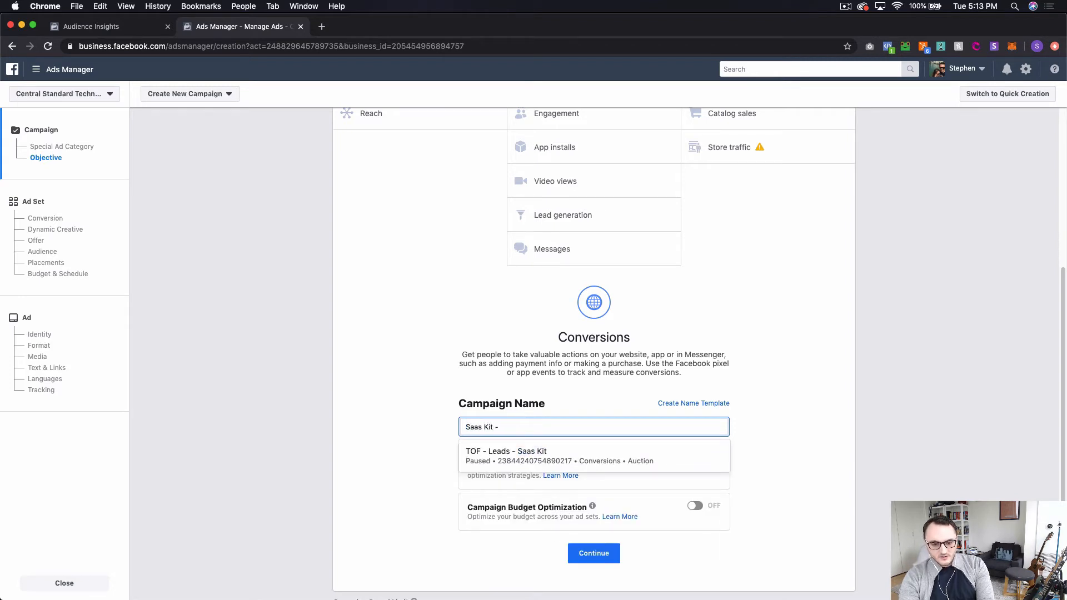
{"action": "type", "text": "TOF - Leads"}
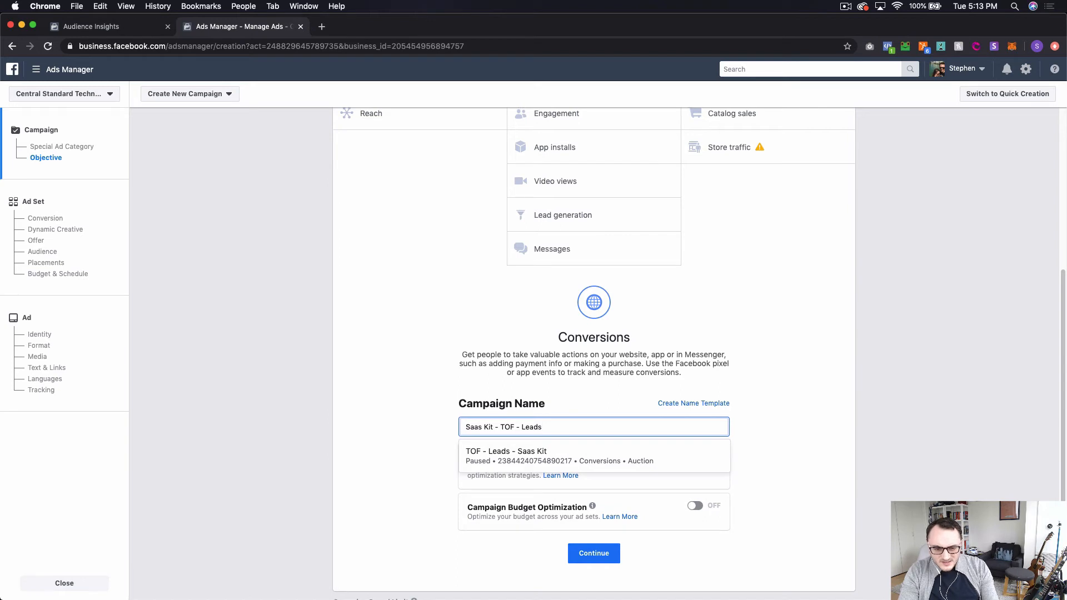
Try "TOF 02 - Leads" as the campaign name instead, and clear the name again
{"action": "key", "text": "super+a"}
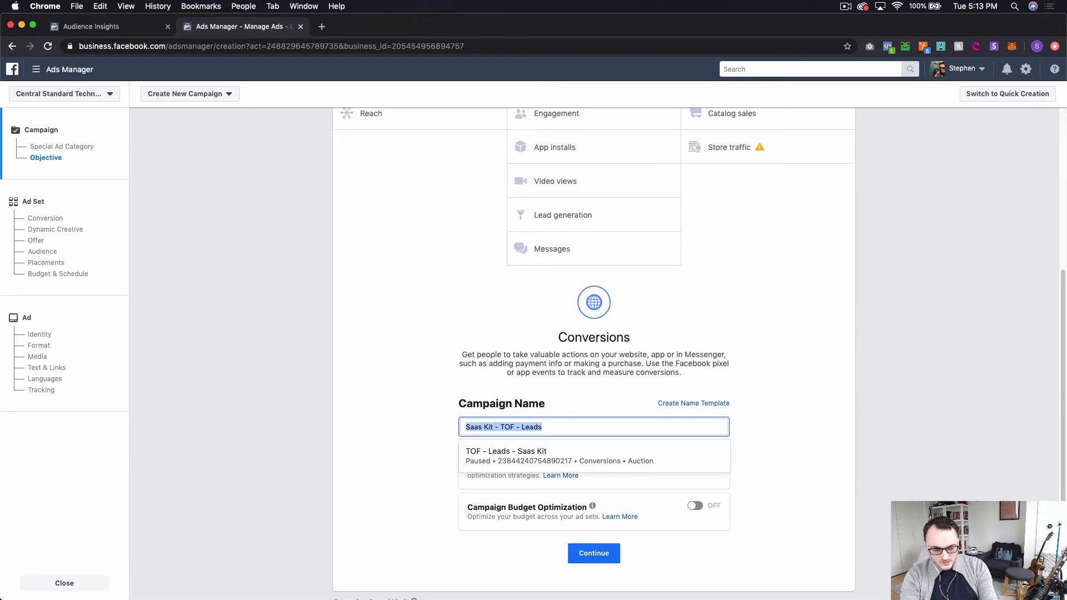
{"action": "type", "text": "TOF"}
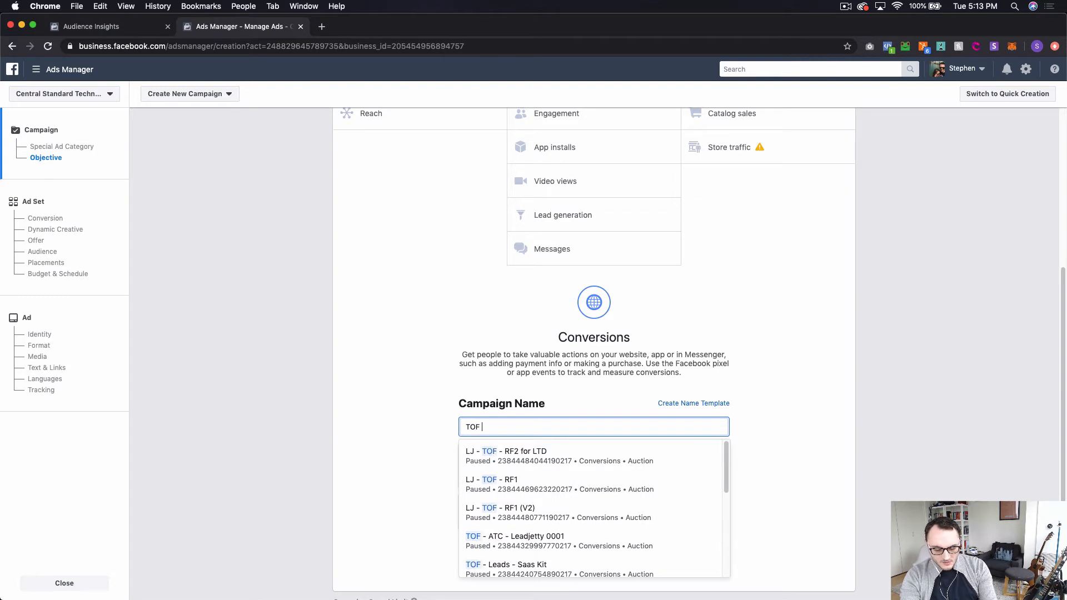
{"action": "type", "text": " 02"}
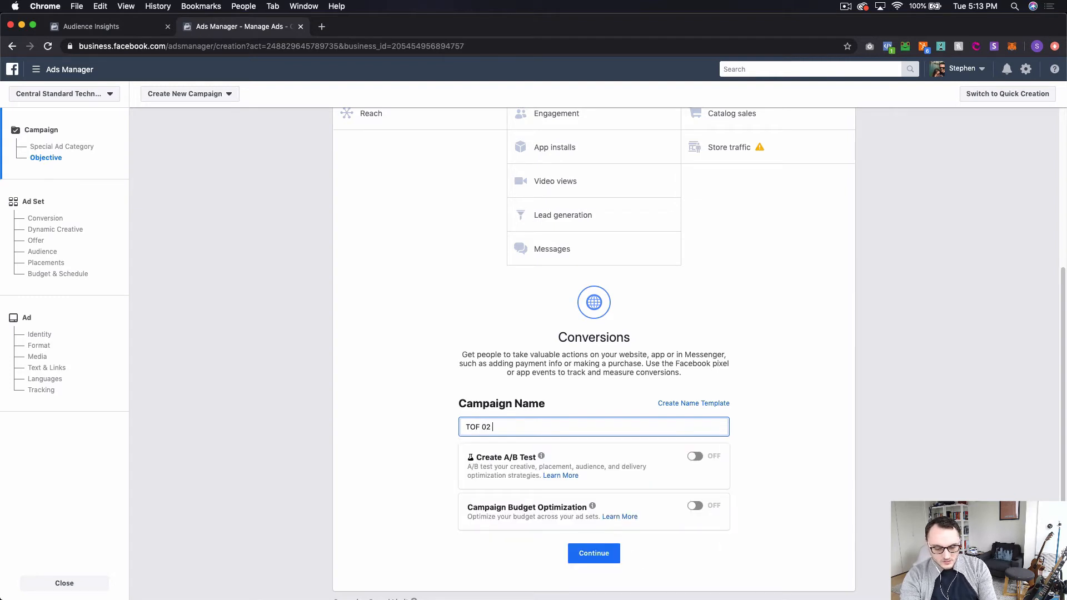
{"action": "type", "text": " - S"}
{"action": "type", "text": "Leads"}
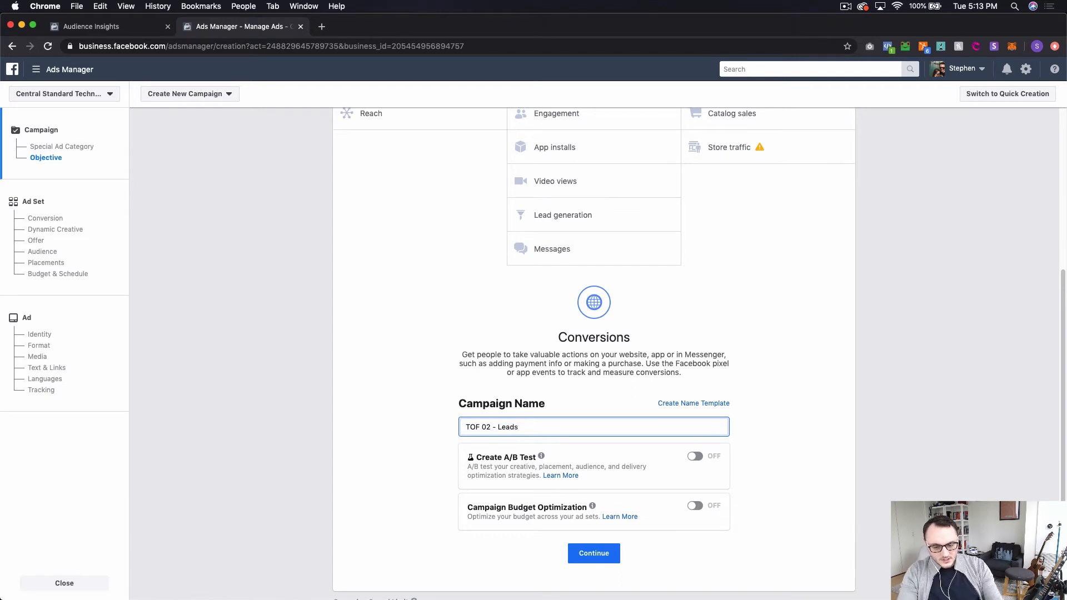
{"action": "key", "text": "super+a"}
{"action": "key", "text": "BackSpace"}
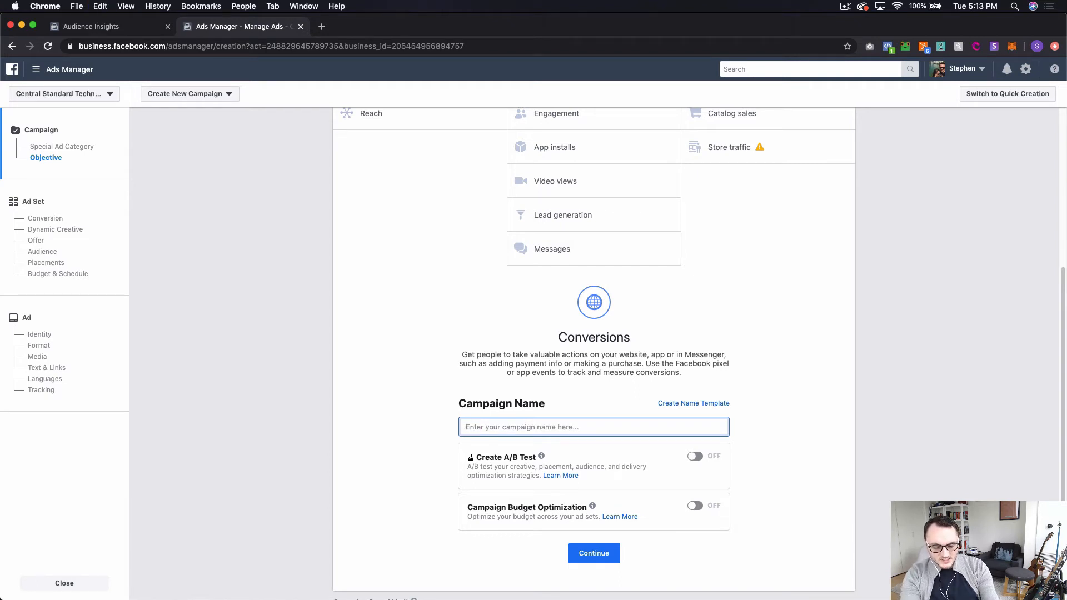
Name the campaign "TOF 02 - Leads - Saas Kit" by reusing the existing name "TOF - Leads - Saas Kit" and adding 02
{"action": "type", "text": "TOF"}
{"action": "key", "text": "BackSpace"}
{"action": "key", "text": "BackSpace"}
{"action": "key", "text": "BackSpace"}
{"action": "type", "text": "sa"}
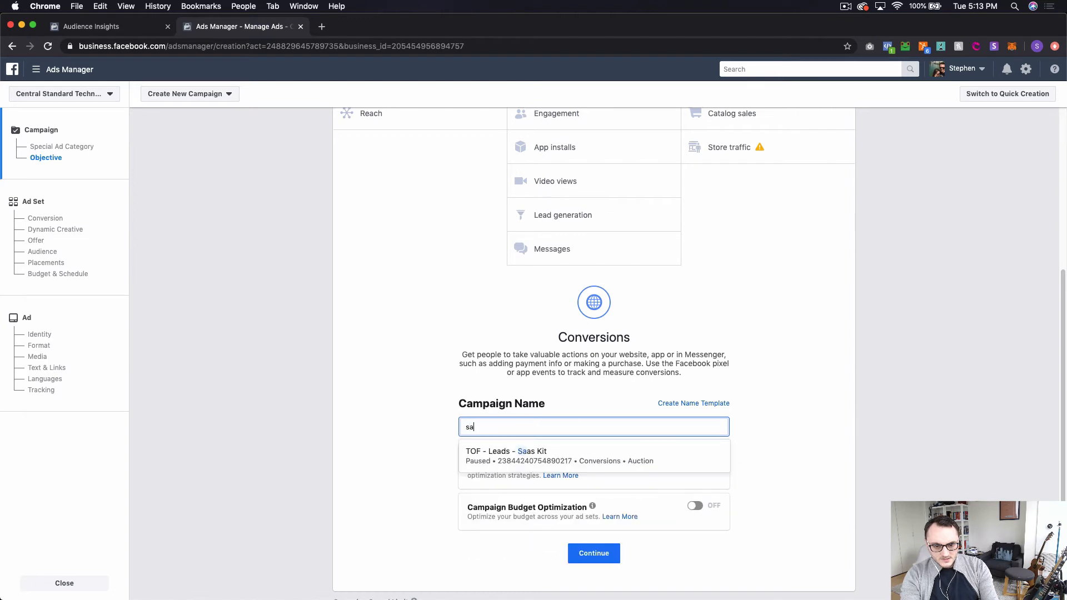
{"action": "type", "text": "a"}
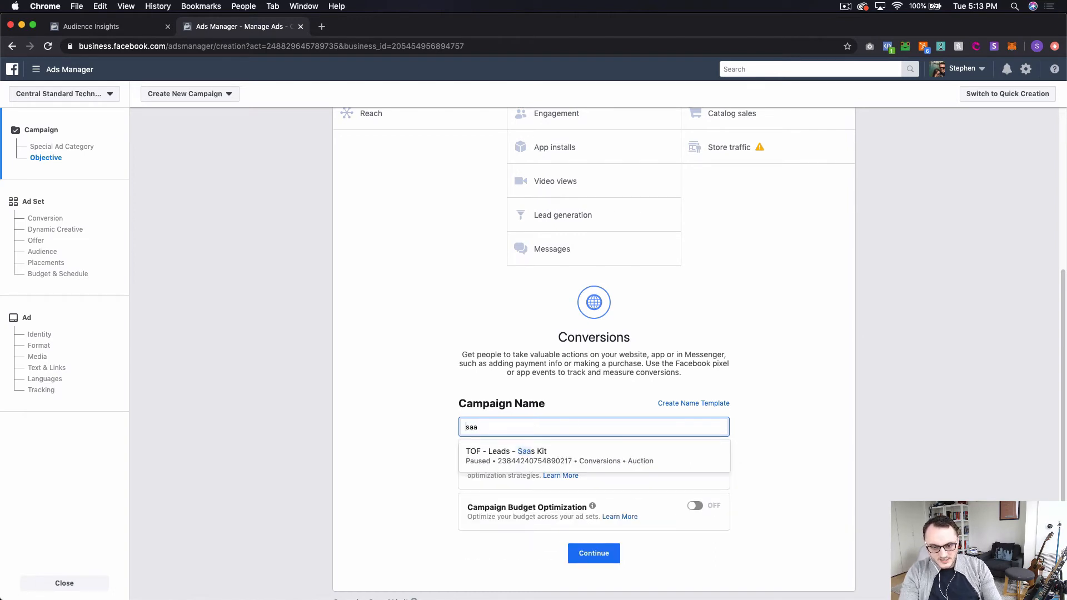
{"action": "key", "text": "Down"}
{"action": "key", "text": "Return"}
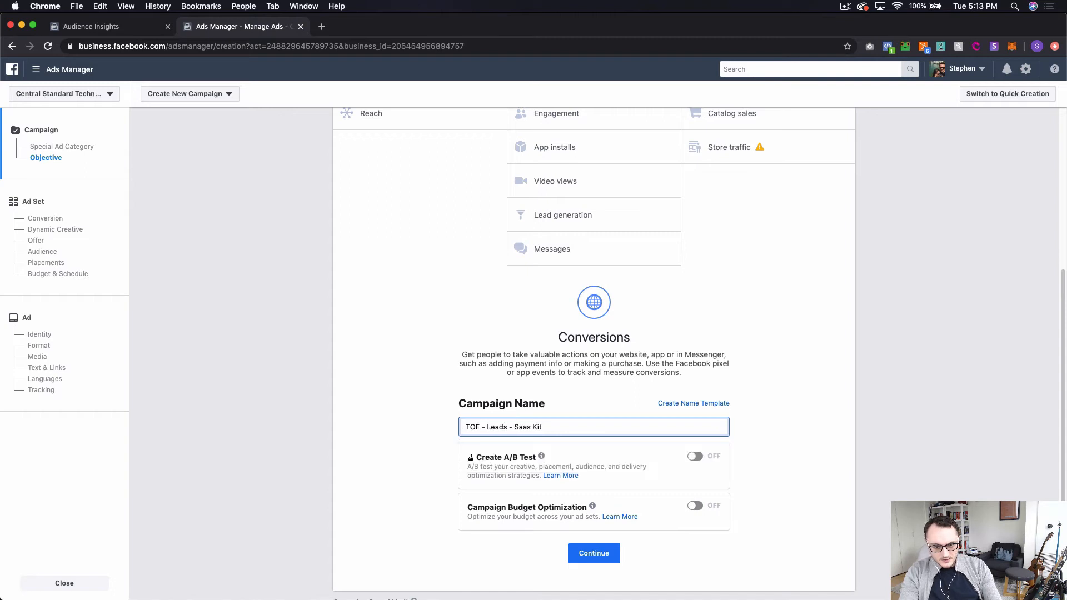
{"action": "type", "text": "02"}
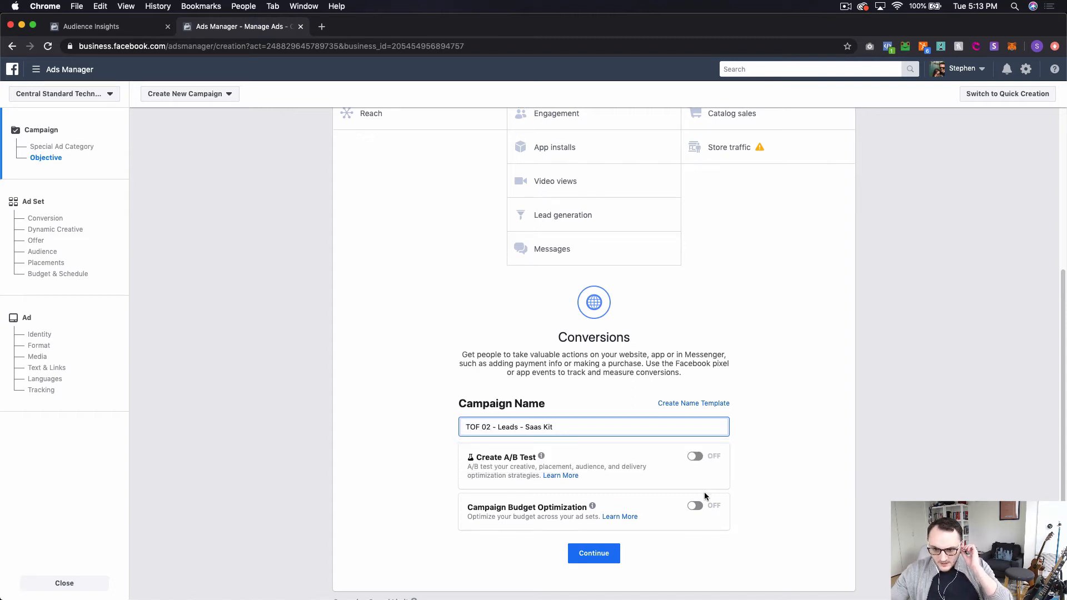
Enable Campaign Budget Optimization with a daily budget of $25.00 and continue to the ad set settings
{"action": "left_click", "coordinate": [693, 506]}
{"action": "scroll", "coordinate": [620, 542], "scroll_direction": "down", "scroll_amount": 5}
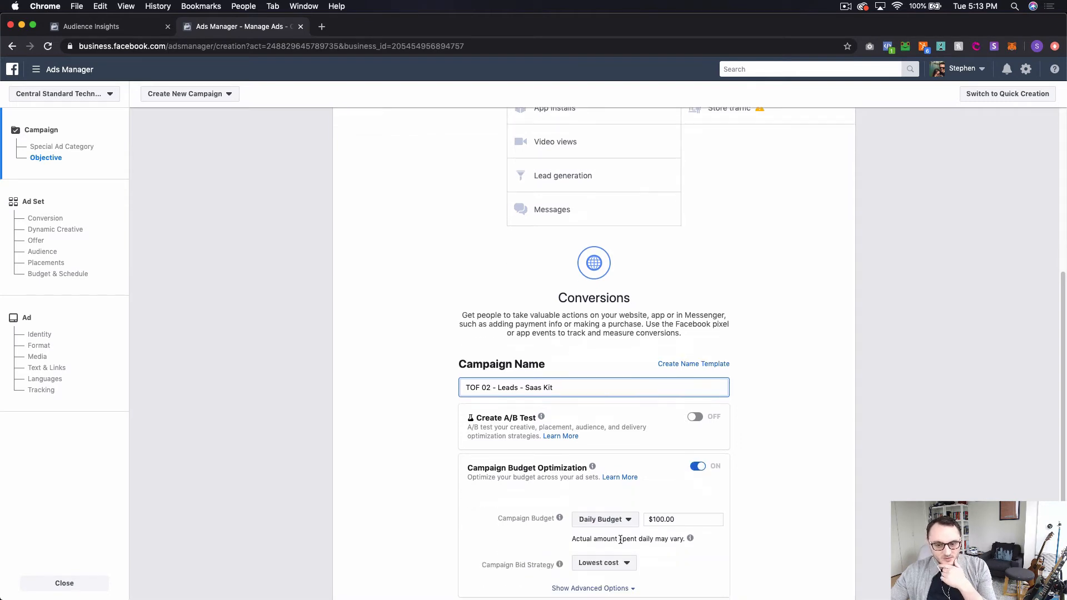
{"action": "left_click", "coordinate": [663, 403]}
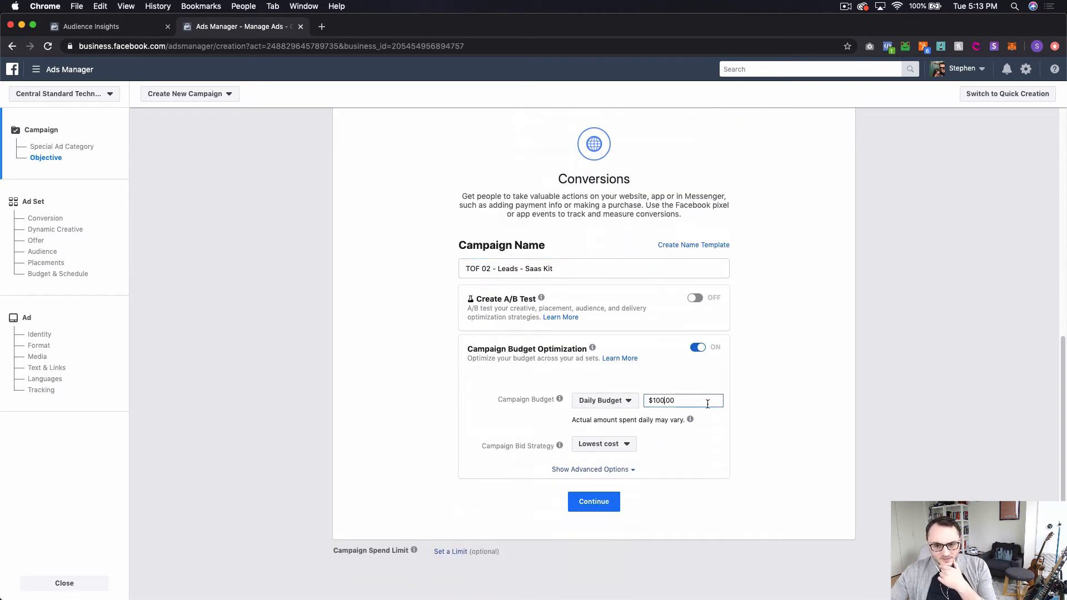
{"action": "key", "text": "BackSpace"}
{"action": "key", "text": "BackSpace"}
{"action": "key", "text": "BackSpace"}
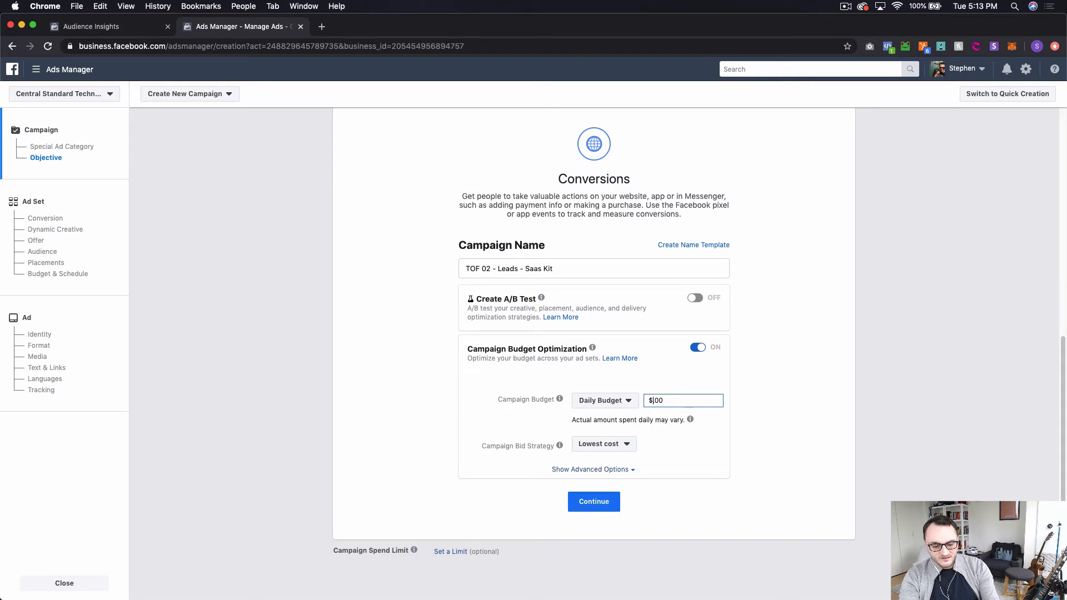
{"action": "type", "text": "25"}
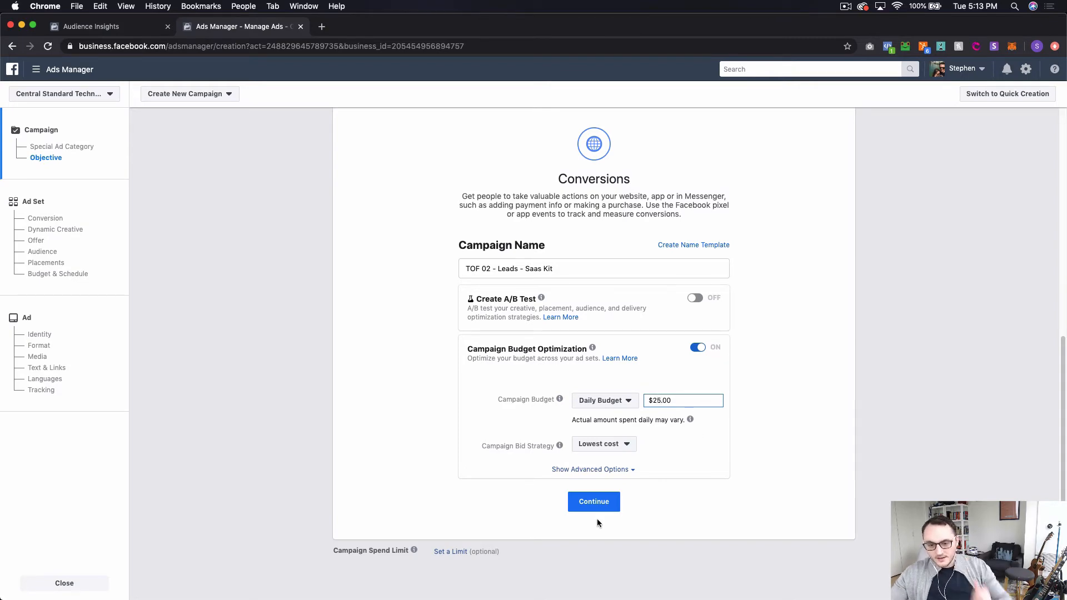
{"action": "left_click", "coordinate": [594, 504]}
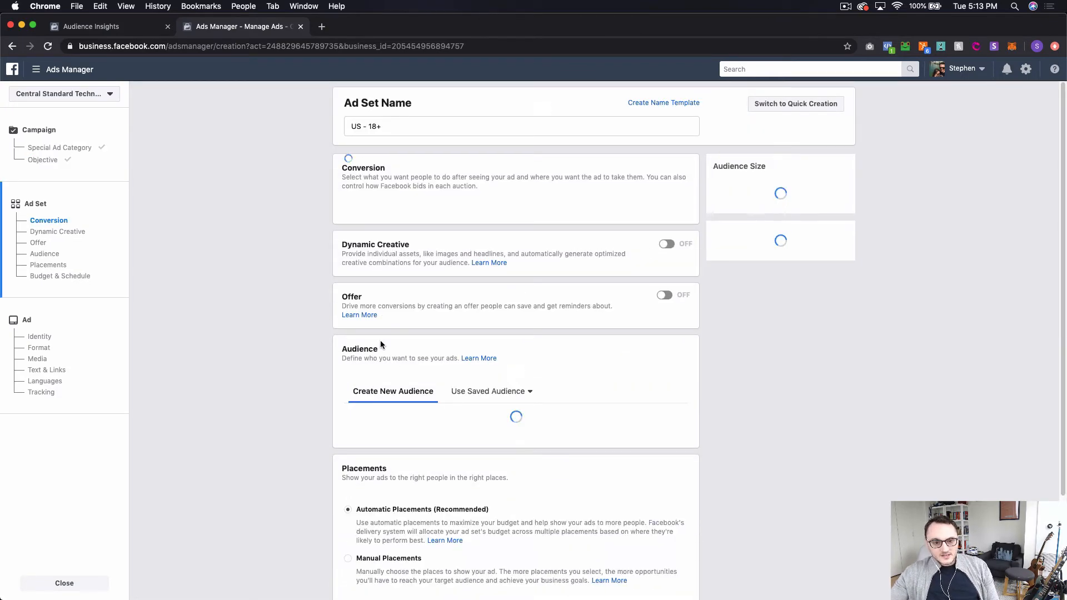
Set the ad set's conversion tracking to CST Pixel with Lead as the conversion event
{"action": "left_click", "coordinate": [507, 334]}
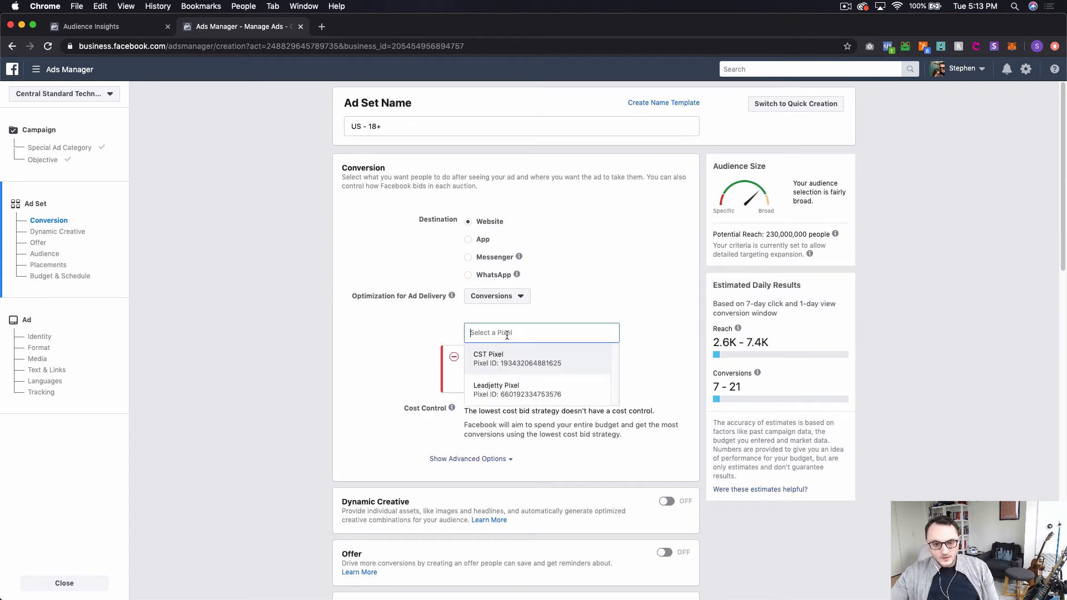
{"action": "left_click", "coordinate": [513, 358]}
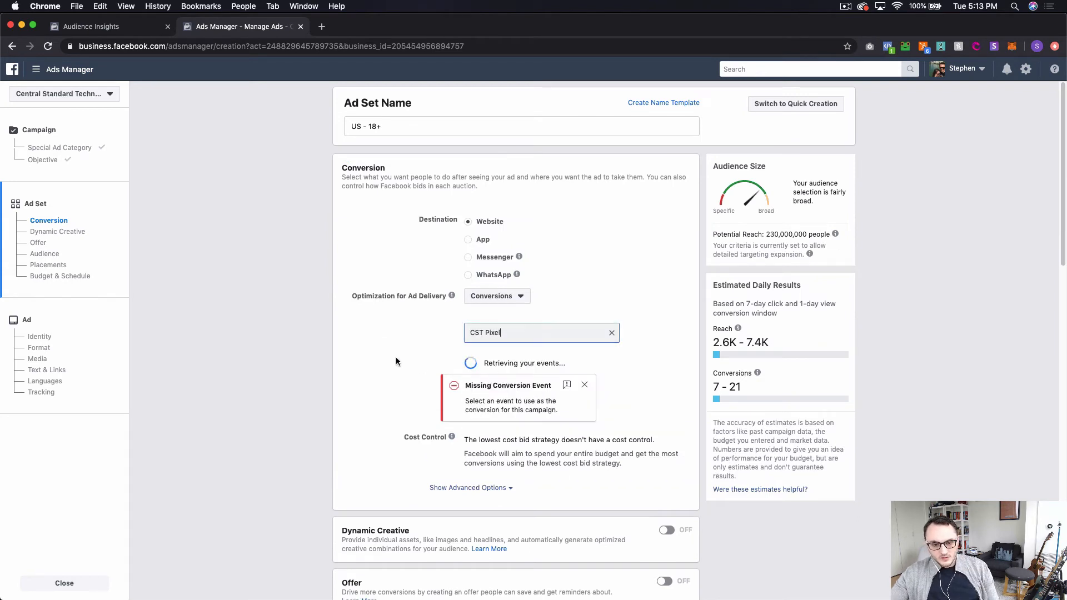
{"action": "left_click", "coordinate": [608, 367]}
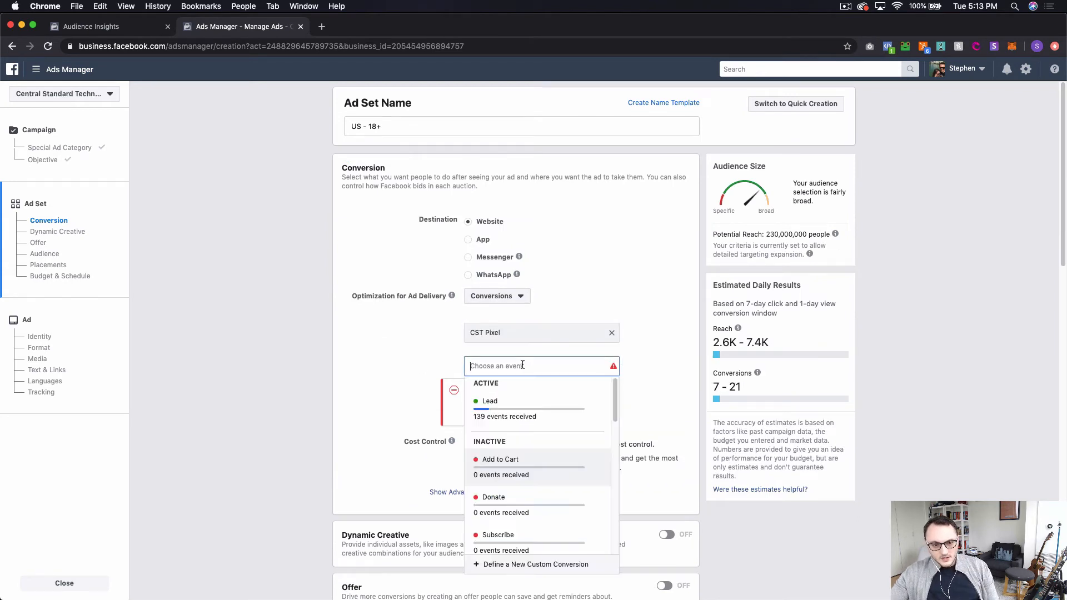
{"action": "left_click", "coordinate": [510, 414]}
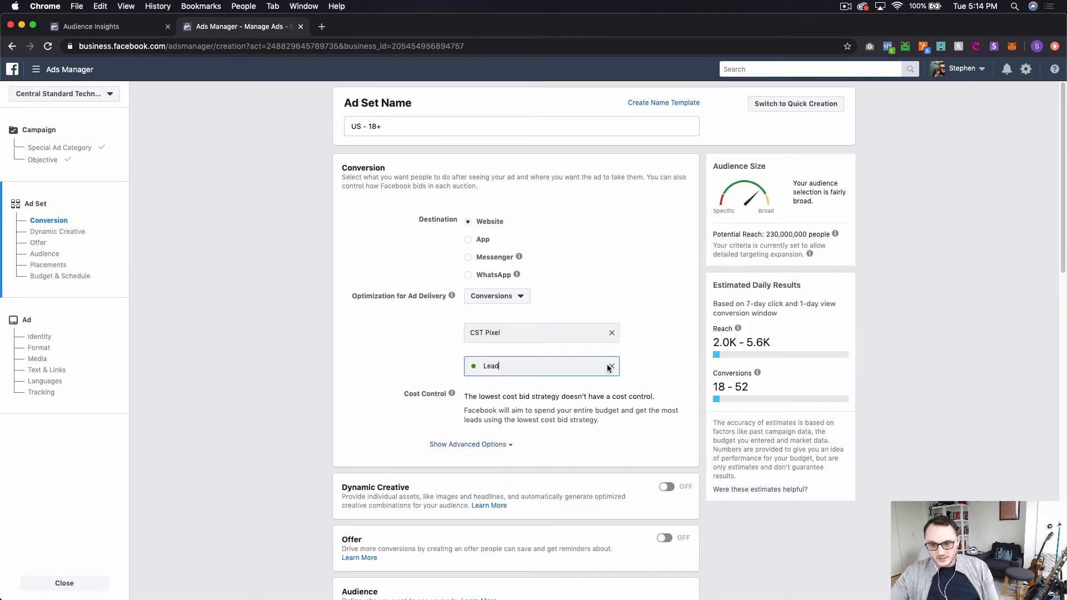
Review the ad set's conversion, dynamic creative, offer and audience settings
{"action": "scroll", "coordinate": [625, 300], "scroll_direction": "down", "scroll_amount": 1}
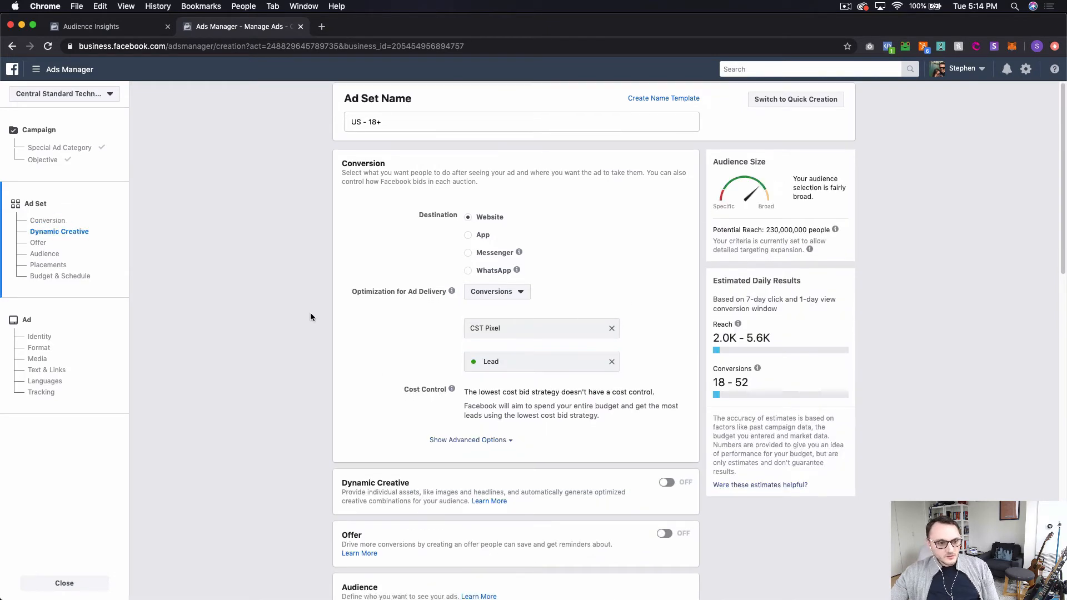
{"action": "scroll", "coordinate": [301, 295], "scroll_direction": "down", "scroll_amount": 10}
{"action": "scroll", "coordinate": [301, 294], "scroll_direction": "up", "scroll_amount": 8}
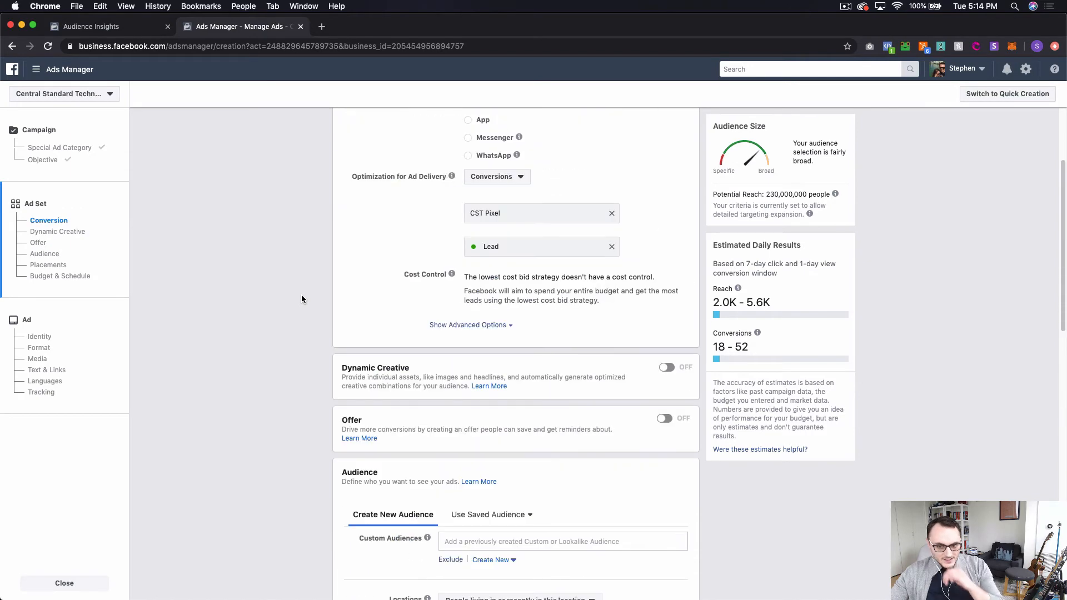
{"action": "scroll", "coordinate": [302, 295], "scroll_direction": "down", "scroll_amount": 6}
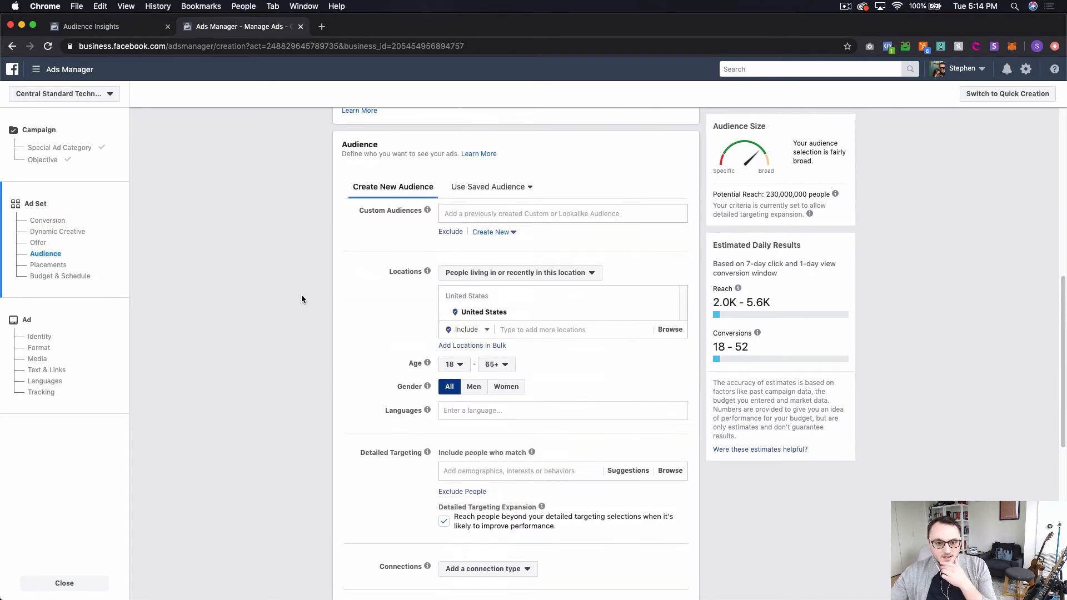
{"action": "scroll", "coordinate": [301, 298], "scroll_direction": "up", "scroll_amount": 5}
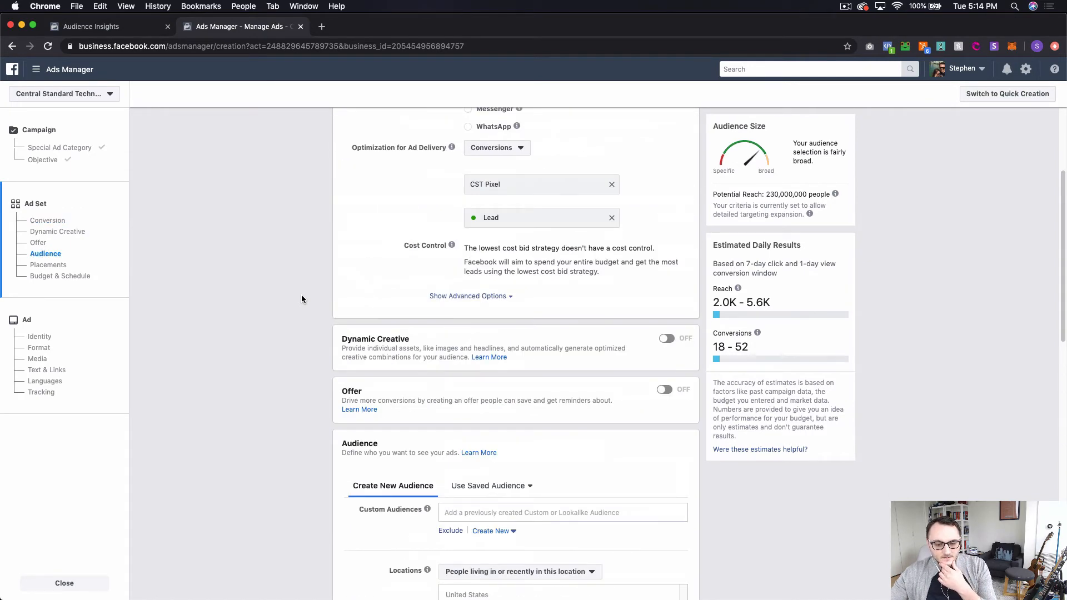
{"action": "scroll", "coordinate": [301, 298], "scroll_direction": "down", "scroll_amount": 4}
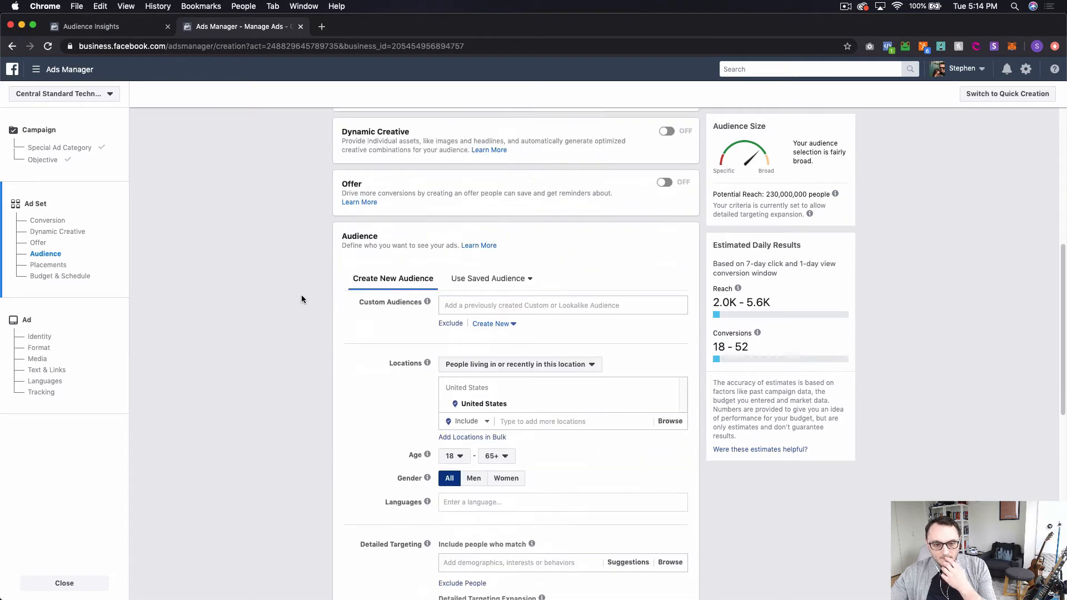
Add the "Software as a service" interest to the ad set audience's detailed targeting
{"action": "scroll", "coordinate": [511, 378], "scroll_direction": "down", "scroll_amount": 3}
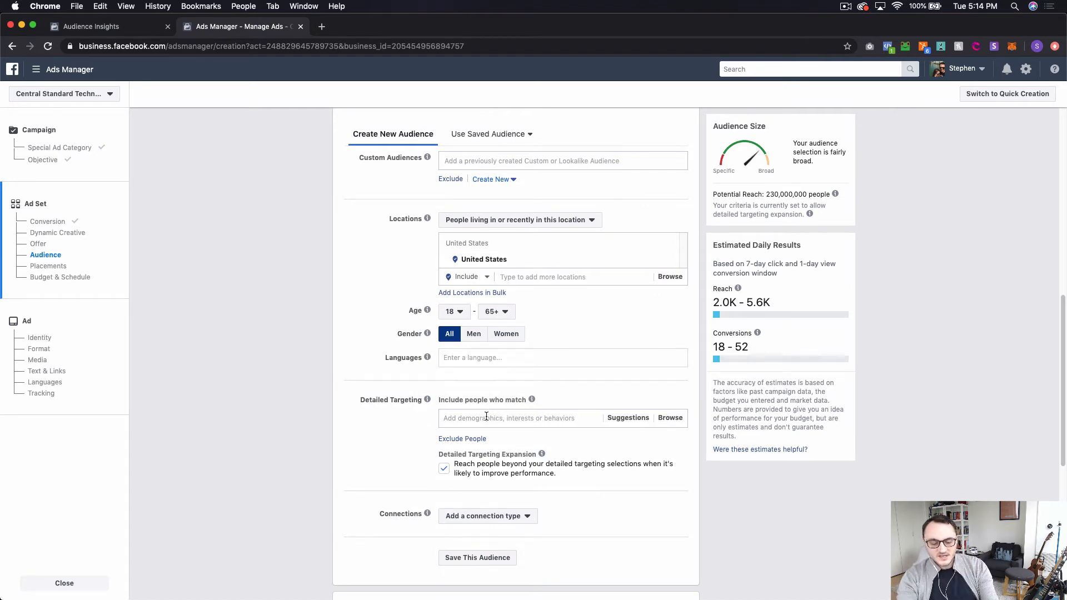
{"action": "left_click", "coordinate": [443, 418]}
{"action": "type", "text": "saas"}
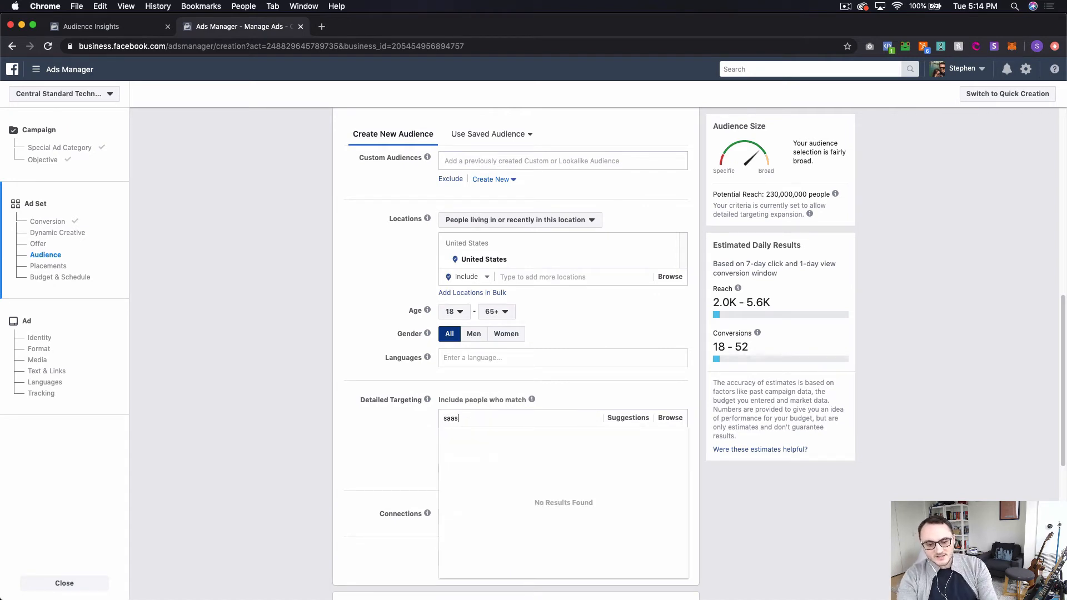
{"action": "left_click", "coordinate": [526, 445]}
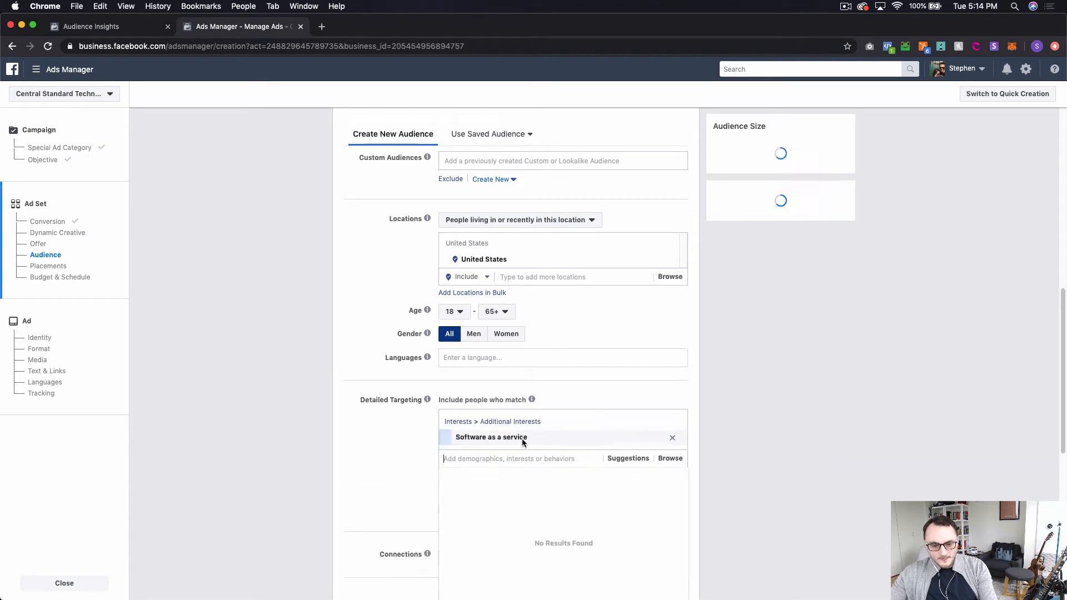
{"action": "left_click", "coordinate": [398, 464]}
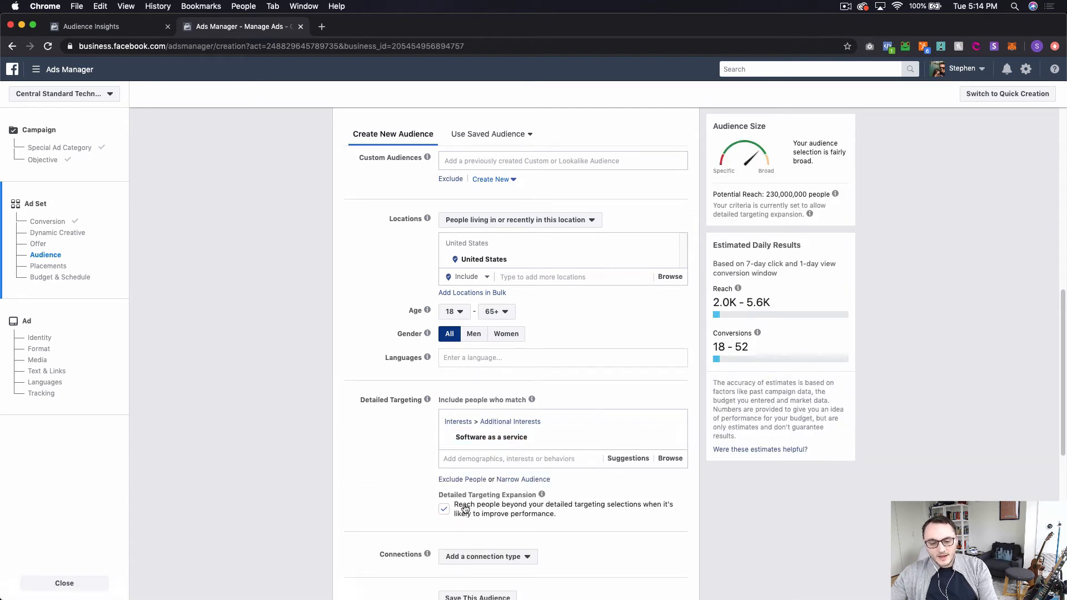
Narrow the detailed targeting to people who must also match the HubSpot interest
{"action": "left_click", "coordinate": [520, 480]}
{"action": "left_click", "coordinate": [482, 494]}
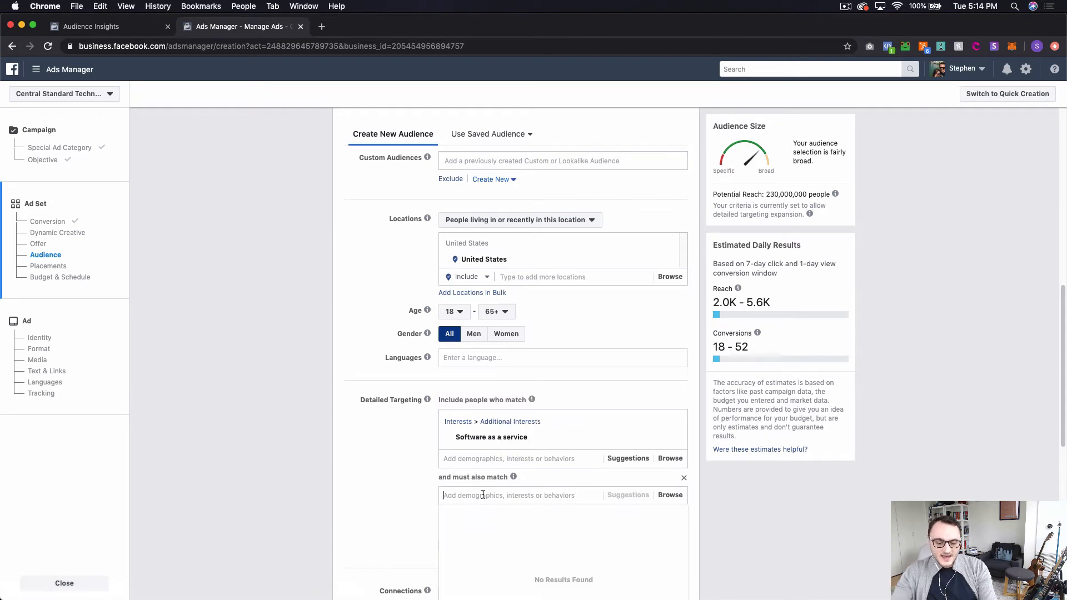
{"action": "type", "text": "hubspot"}
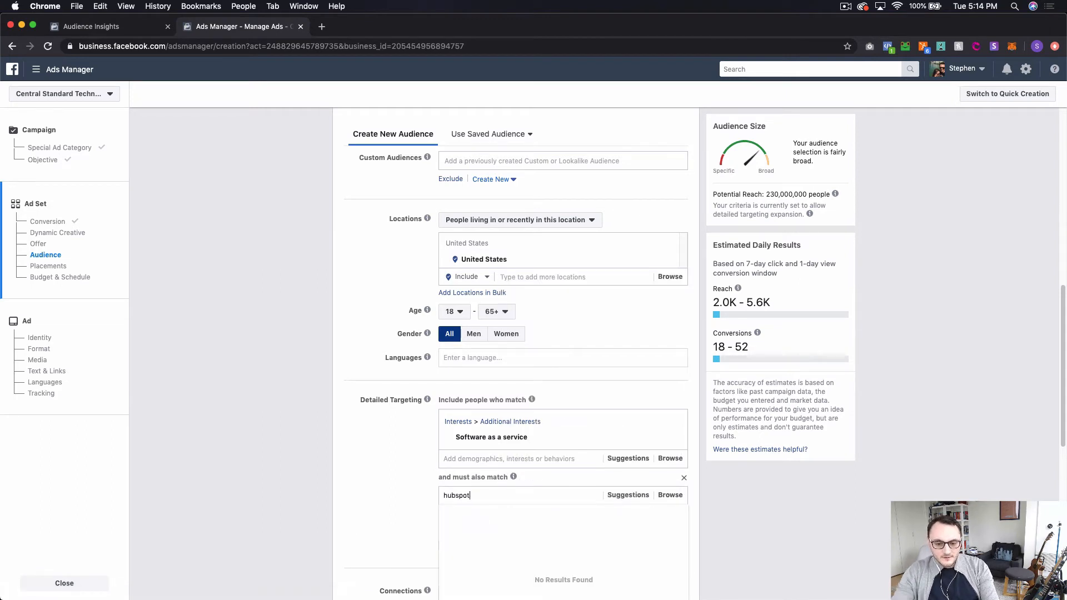
{"action": "left_click", "coordinate": [481, 513]}
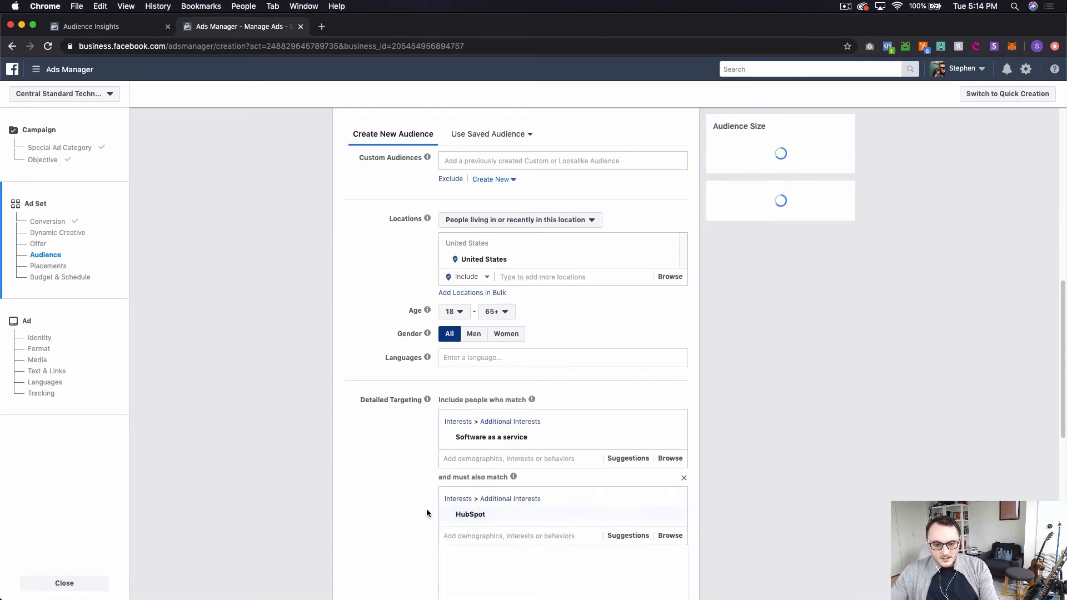
Narrow the audience further to people who must also match Squarespace, and turn off detailed targeting expansion
{"action": "left_click", "coordinate": [511, 561]}
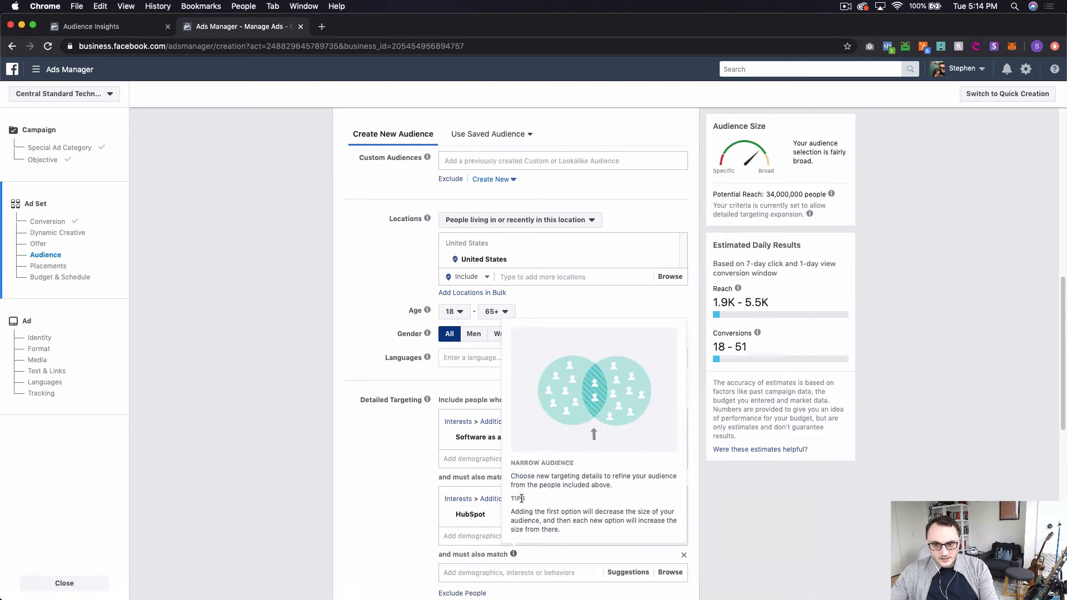
{"action": "scroll", "coordinate": [381, 520], "scroll_direction": "down", "scroll_amount": 3}
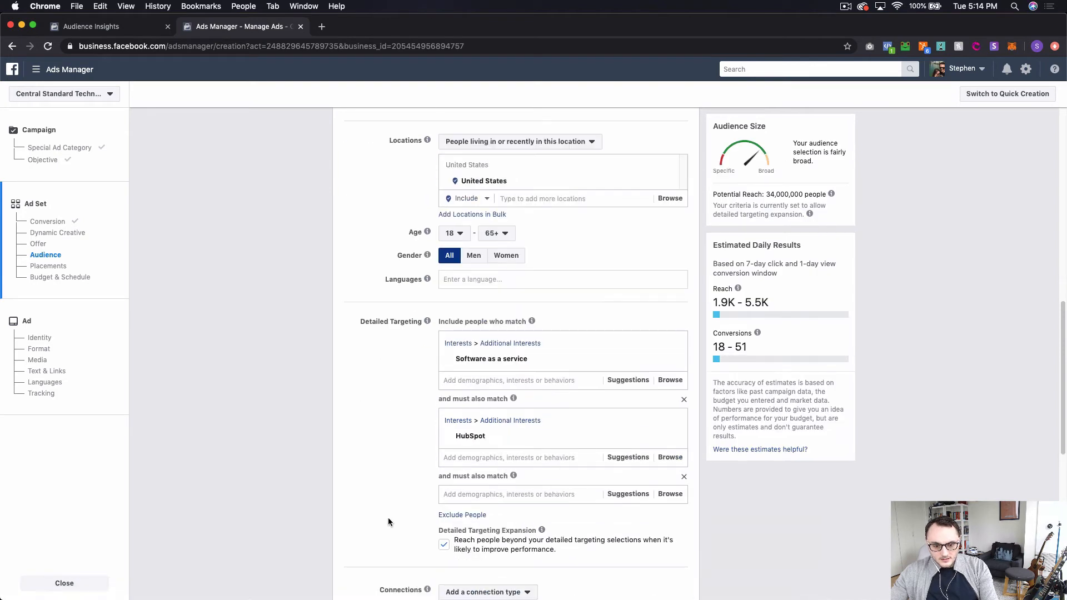
{"action": "left_click", "coordinate": [488, 493]}
{"action": "type", "text": "sqaure"}
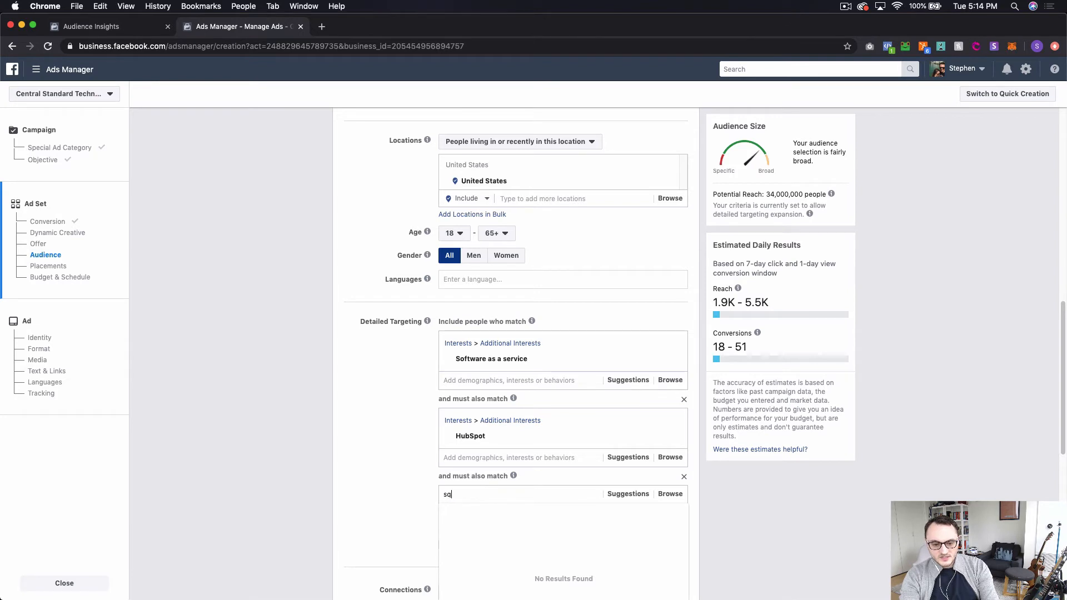
{"action": "key", "text": "BackSpace"}
{"action": "key", "text": "BackSpace"}
{"action": "key", "text": "BackSpace"}
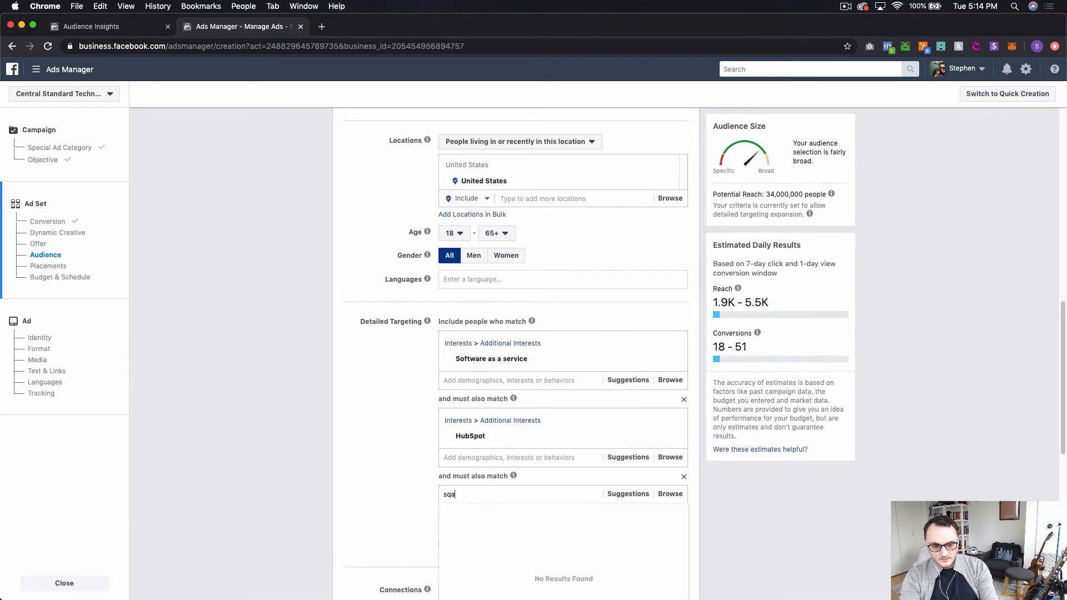
{"action": "type", "text": "arespace"}
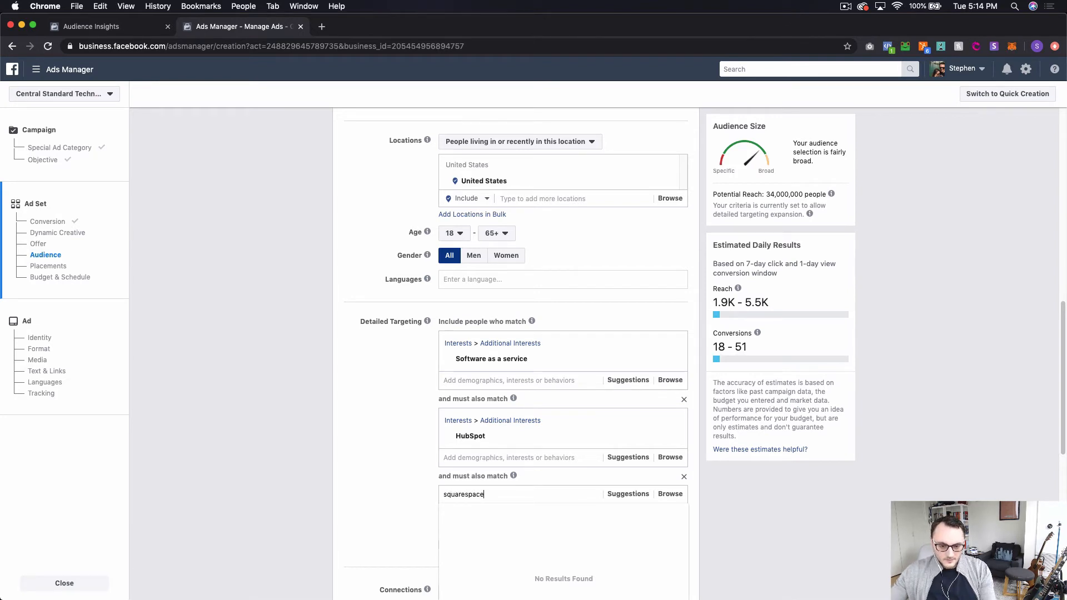
{"action": "left_click", "coordinate": [488, 511]}
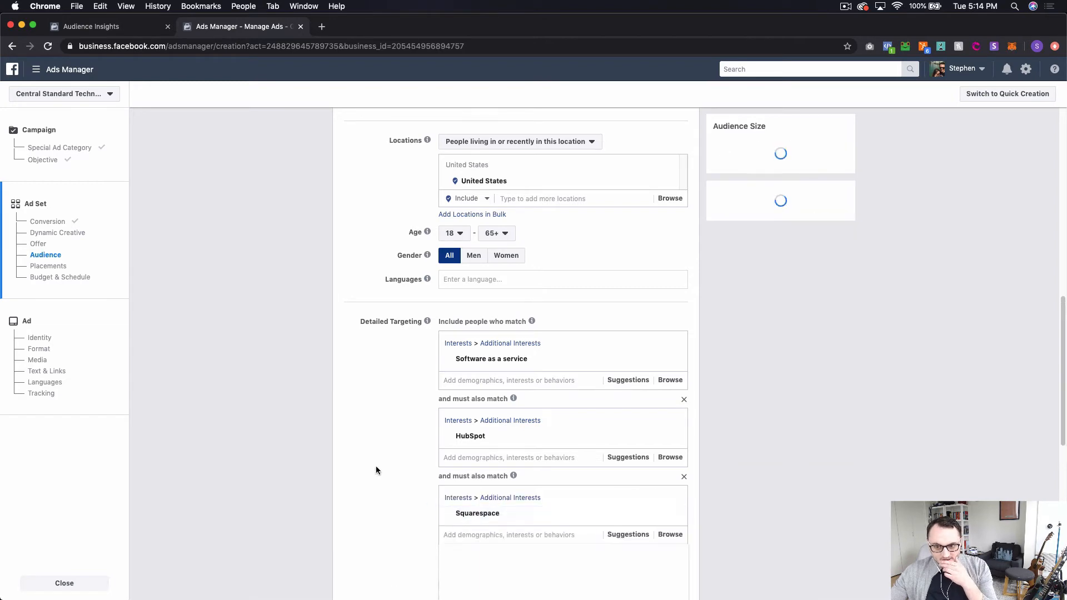
{"action": "scroll", "coordinate": [376, 470], "scroll_direction": "down", "scroll_amount": 5}
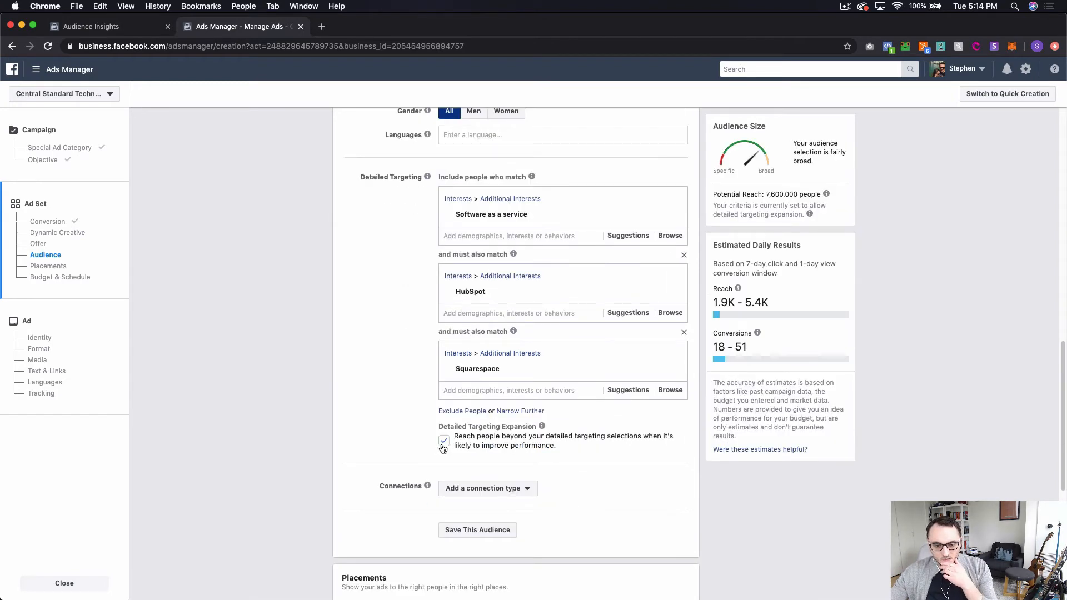
{"action": "left_click", "coordinate": [443, 443]}
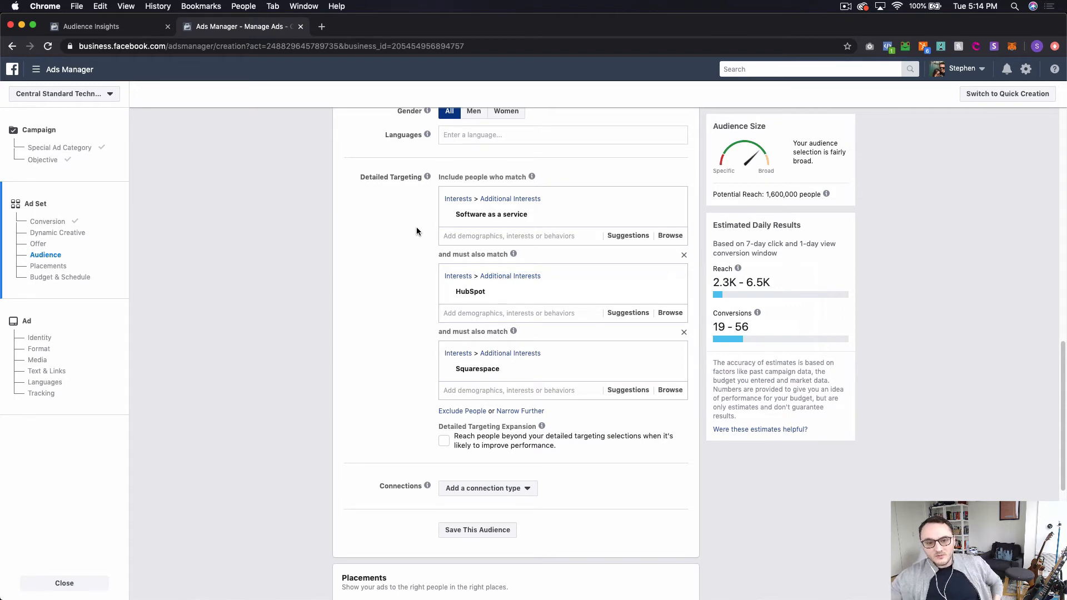
Rename the ad set as "SaaS & Hubspot & Squarespace"
{"action": "scroll", "coordinate": [389, 217], "scroll_direction": "up", "scroll_amount": 15}
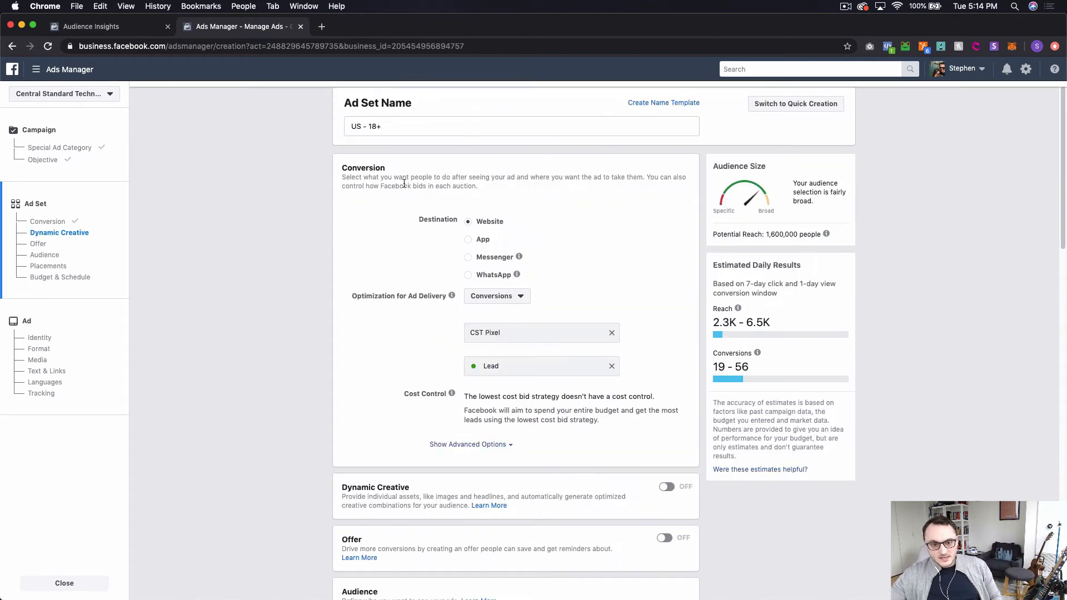
{"action": "triple_click", "coordinate": [399, 127]}
{"action": "type", "text": "SaaS "}
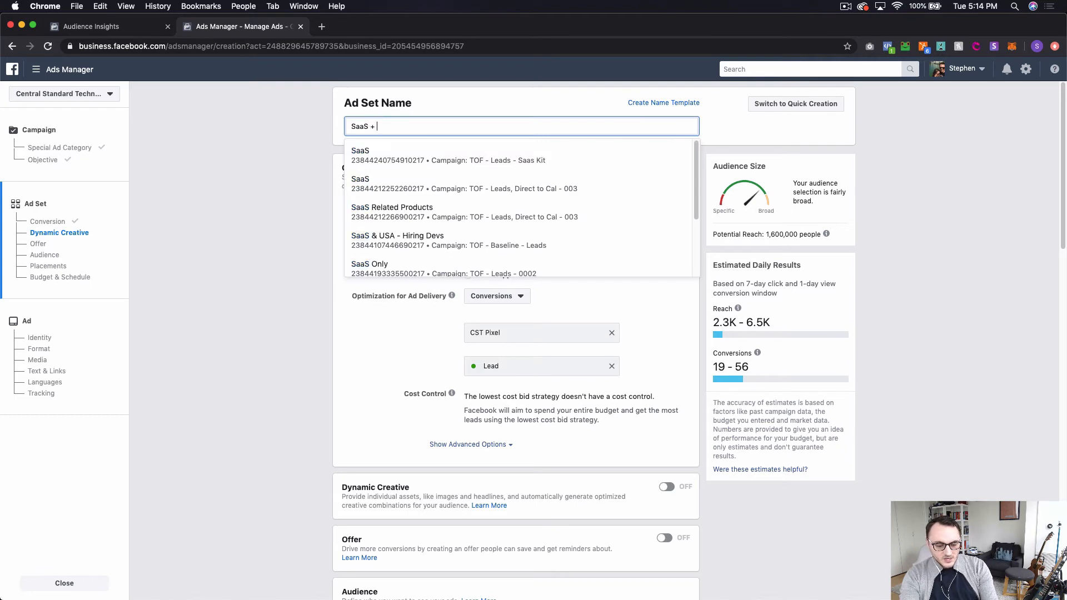
{"action": "type", "text": "&"}
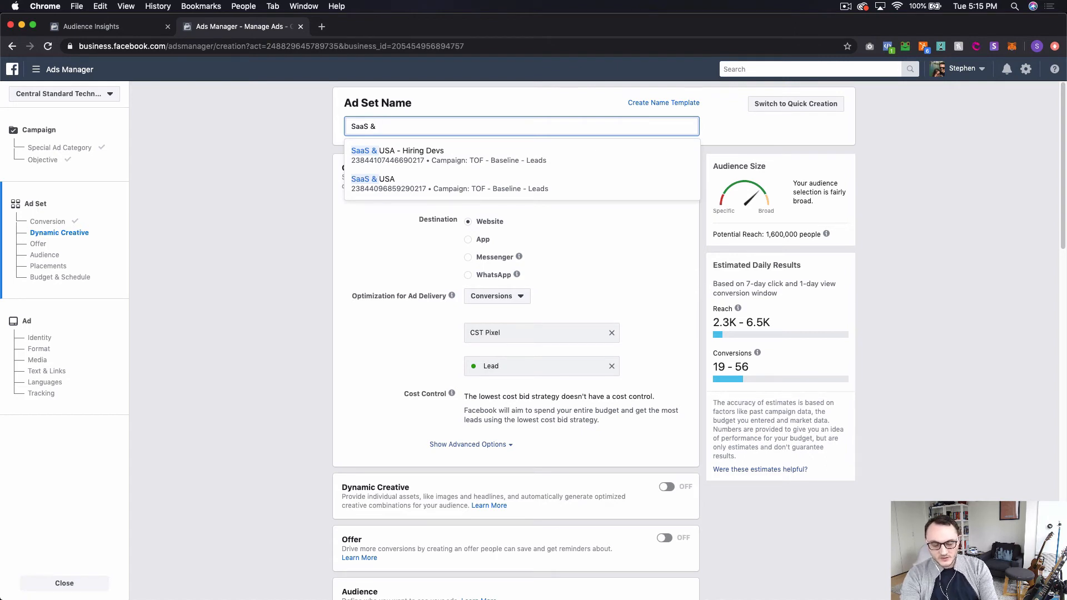
{"action": "type", "text": "H"}
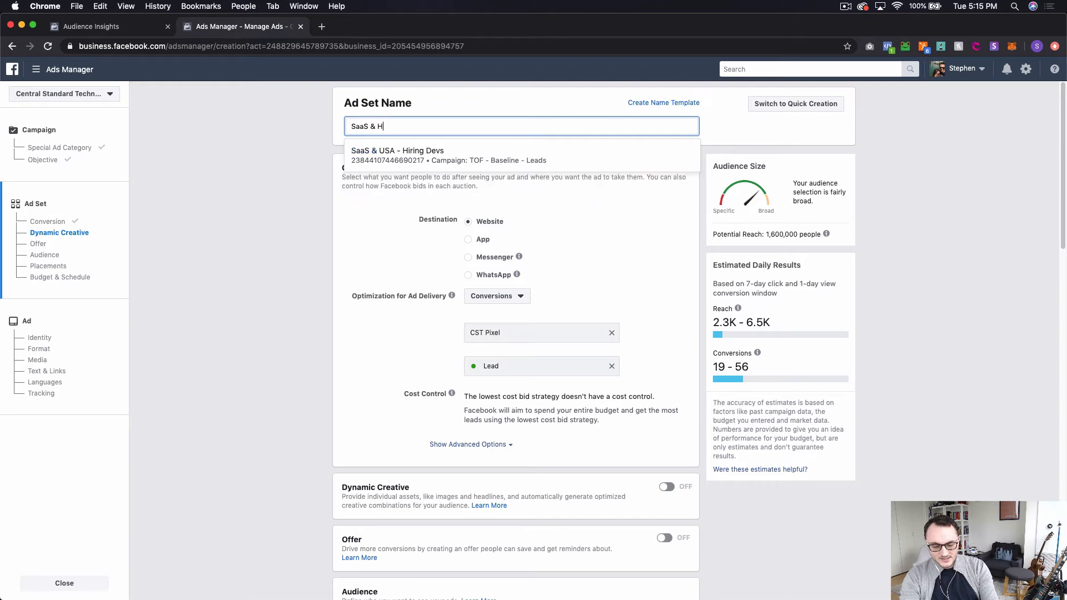
{"action": "type", "text": "ubspot "}
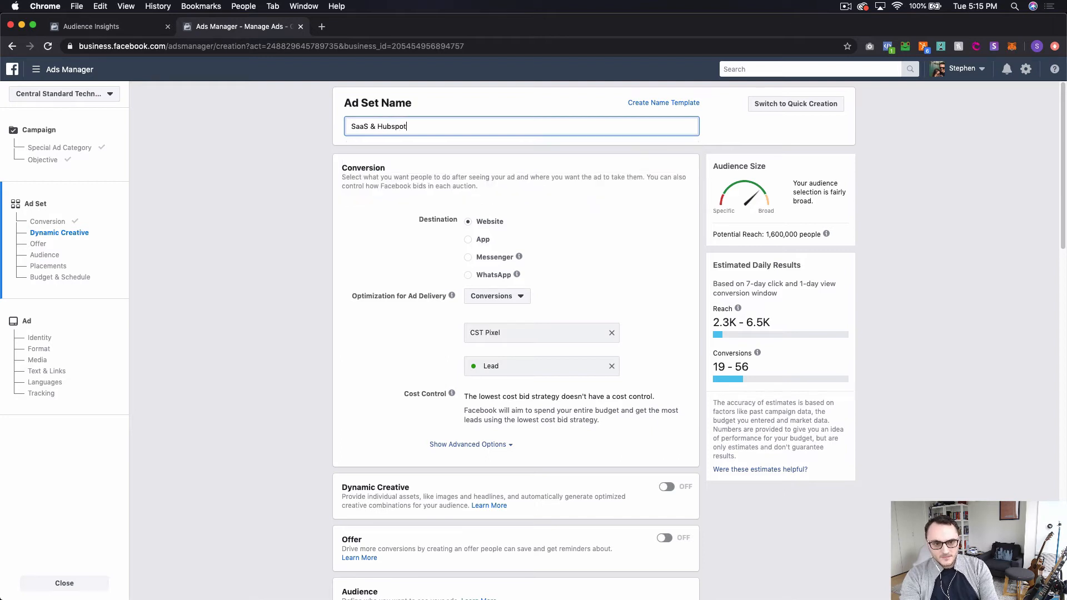
{"action": "type", "text": "&"}
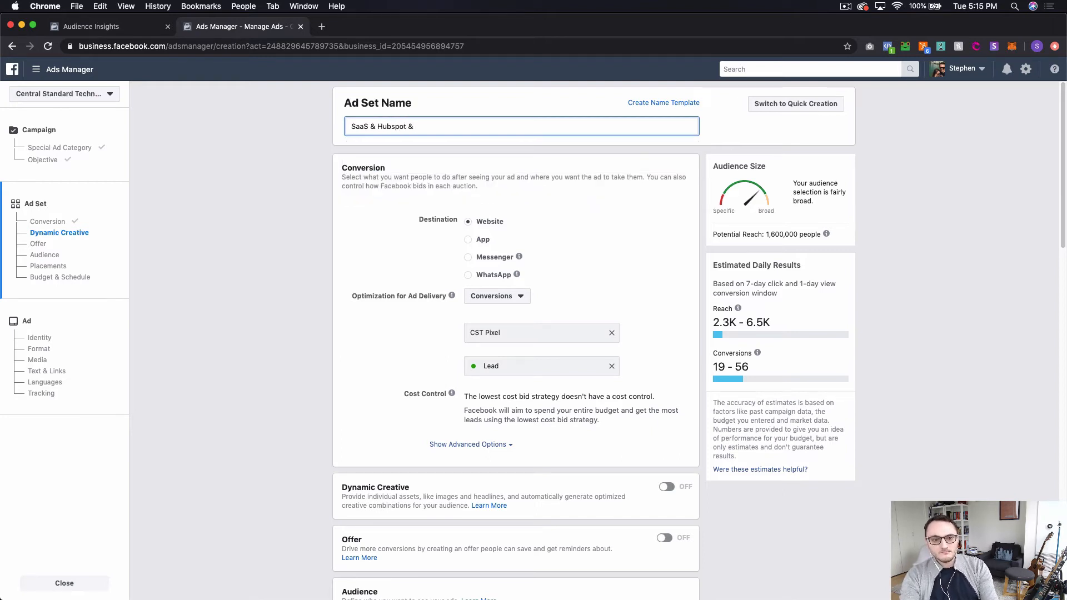
{"action": "type", "text": " Squarespace"}
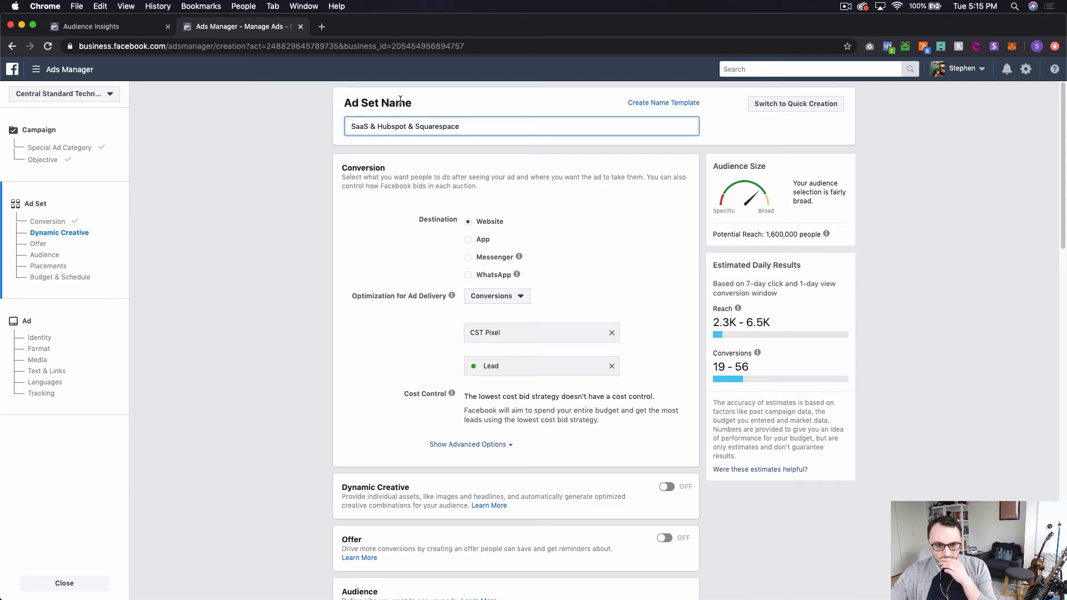
Review the ad set's targeting, placements and schedule settings, and continue to the ad setup
{"action": "scroll", "coordinate": [409, 127], "scroll_direction": "down", "scroll_amount": 15}
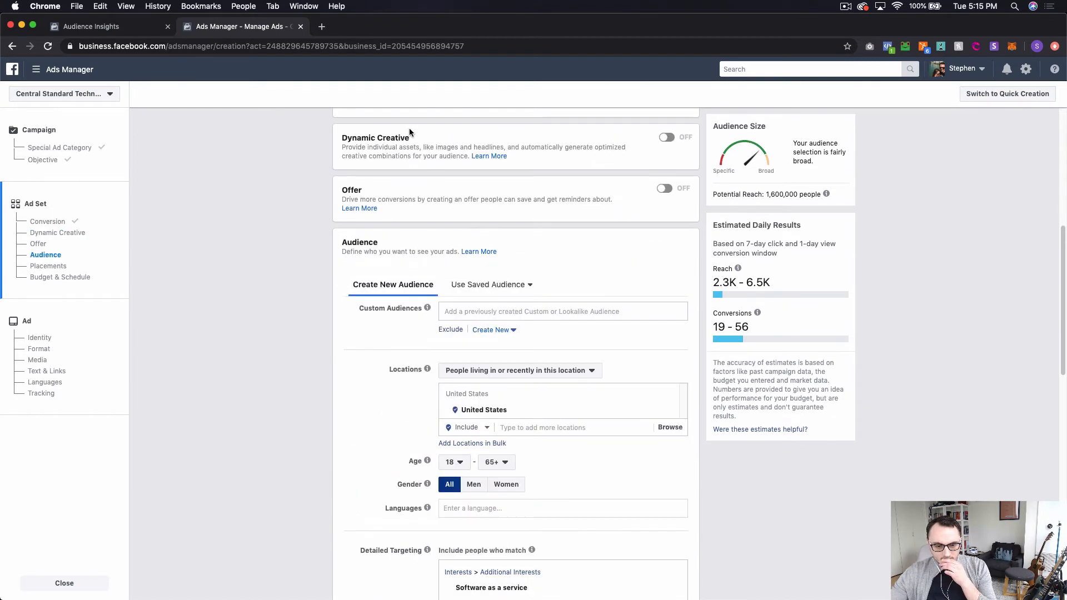
{"action": "scroll", "coordinate": [371, 250], "scroll_direction": "down", "scroll_amount": 5}
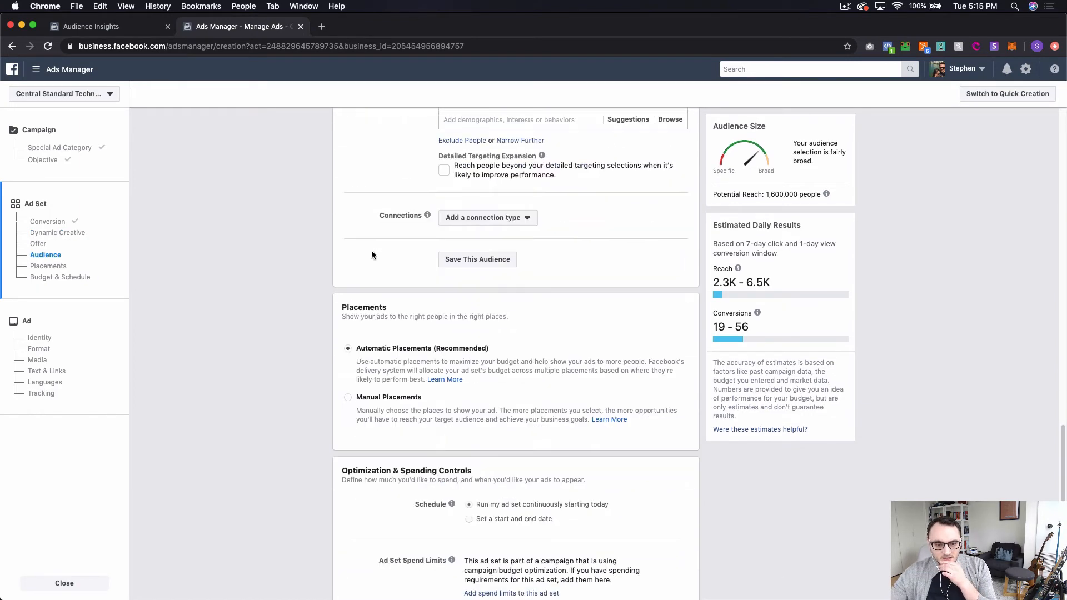
{"action": "scroll", "coordinate": [372, 224], "scroll_direction": "up", "scroll_amount": 8}
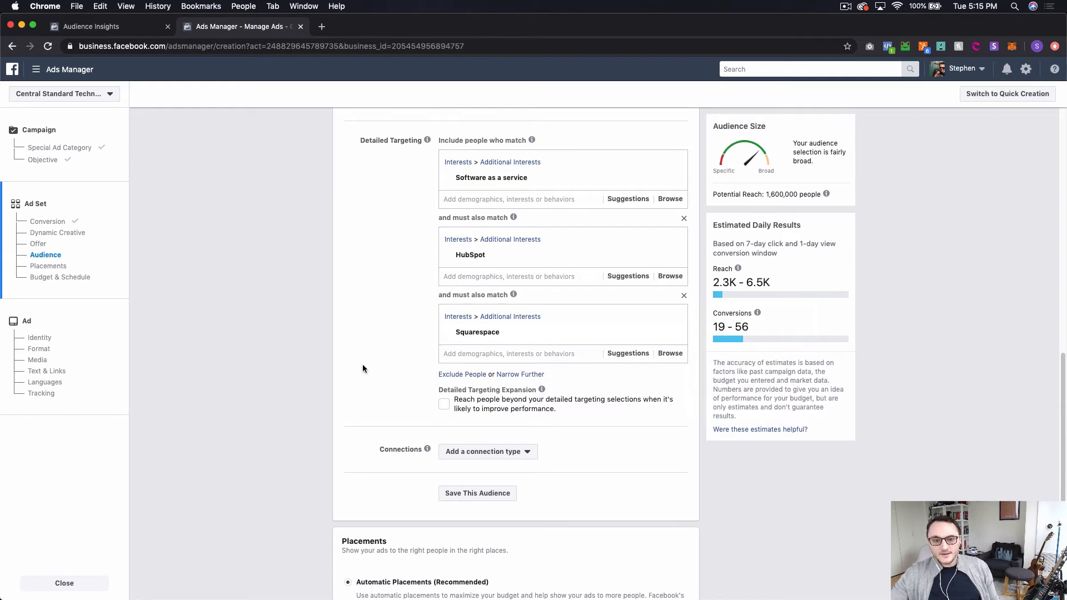
{"action": "scroll", "coordinate": [325, 343], "scroll_direction": "down", "scroll_amount": 5}
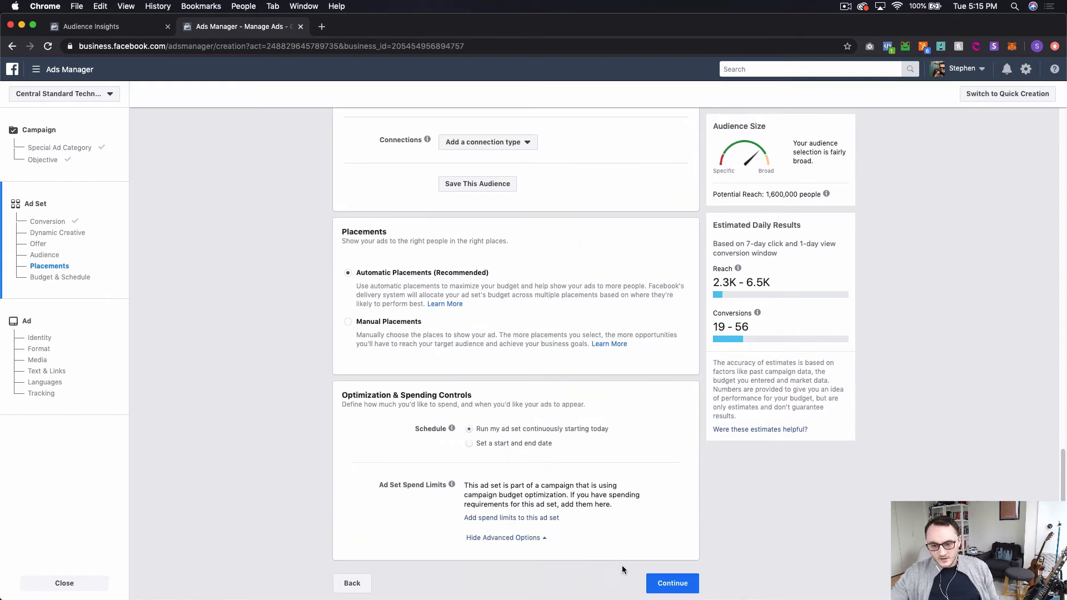
{"action": "scroll", "coordinate": [654, 520], "scroll_direction": "up", "scroll_amount": 15}
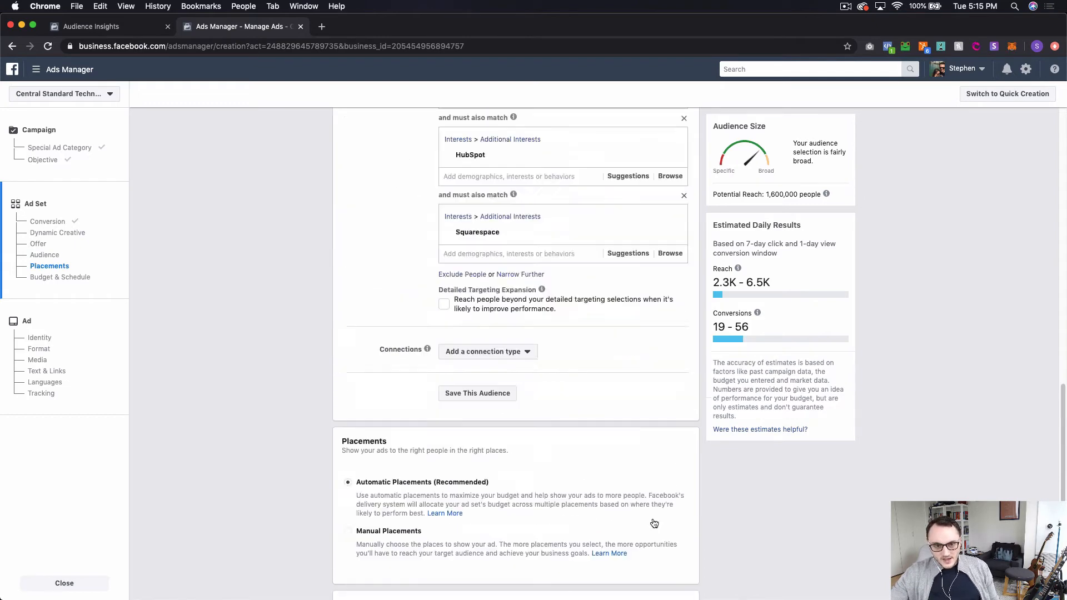
{"action": "scroll", "coordinate": [654, 516], "scroll_direction": "down", "scroll_amount": 3}
{"action": "scroll", "coordinate": [653, 517], "scroll_direction": "down", "scroll_amount": 10}
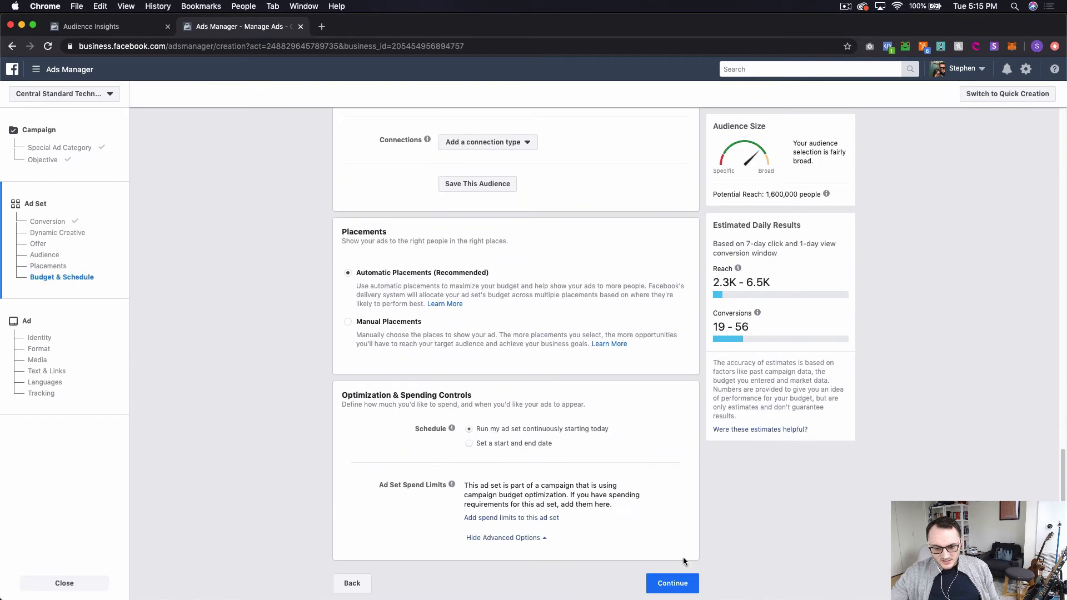
{"action": "left_click", "coordinate": [675, 583]}
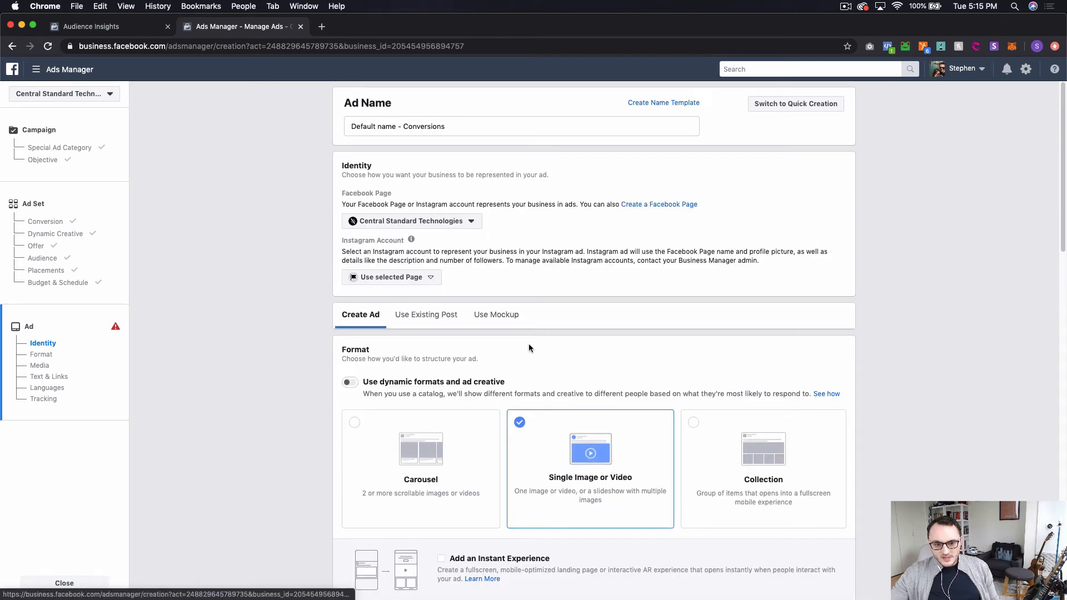
Open the Ads Manager campaign list in a new browser tab and look over the past campaigns' results
{"action": "scroll", "coordinate": [306, 372], "scroll_direction": "down", "scroll_amount": 5}
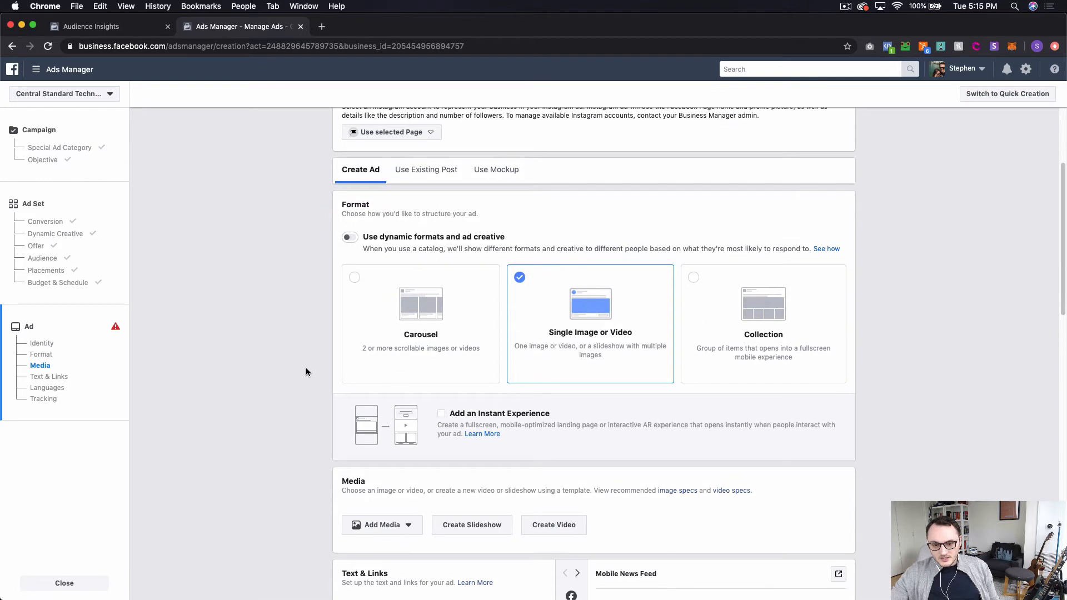
{"action": "scroll", "coordinate": [306, 372], "scroll_direction": "up", "scroll_amount": 2}
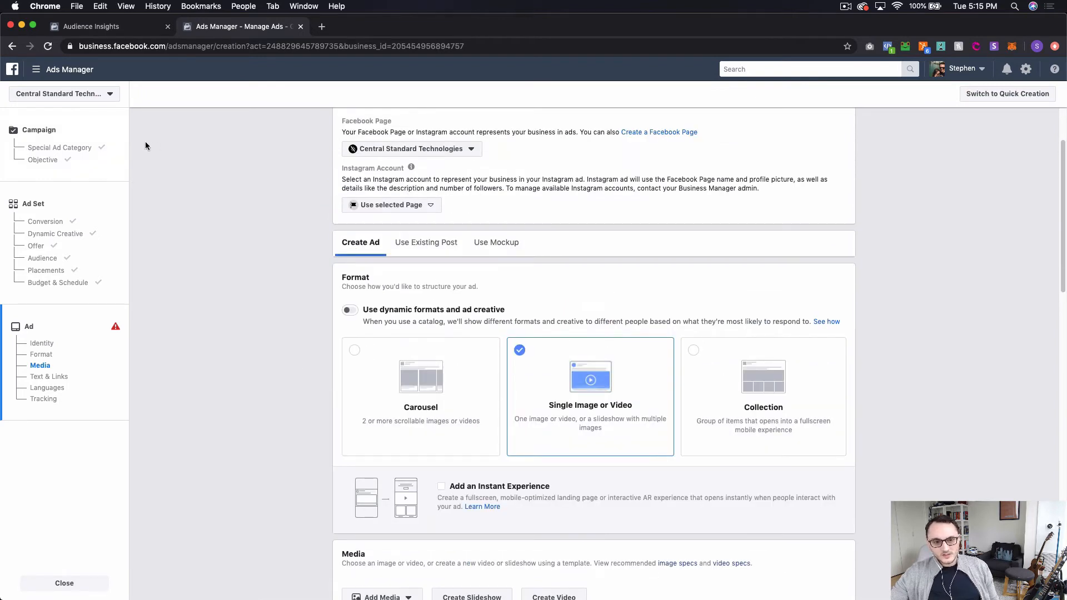
{"action": "left_click", "coordinate": [66, 68]}
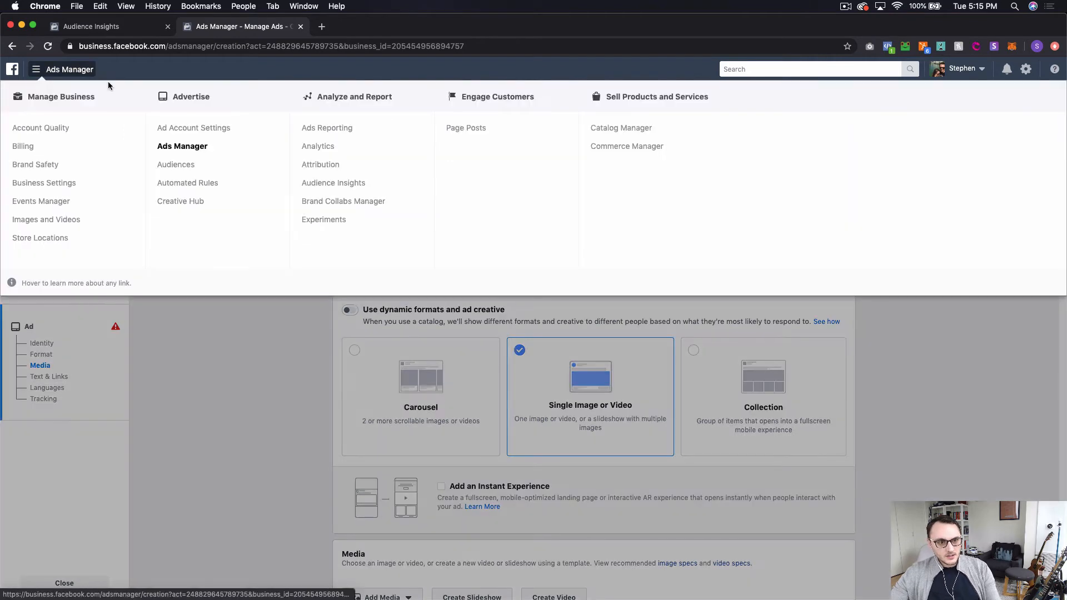
{"action": "left_click", "coordinate": [181, 146], "text": "super"}
{"action": "left_click", "coordinate": [356, 27]}
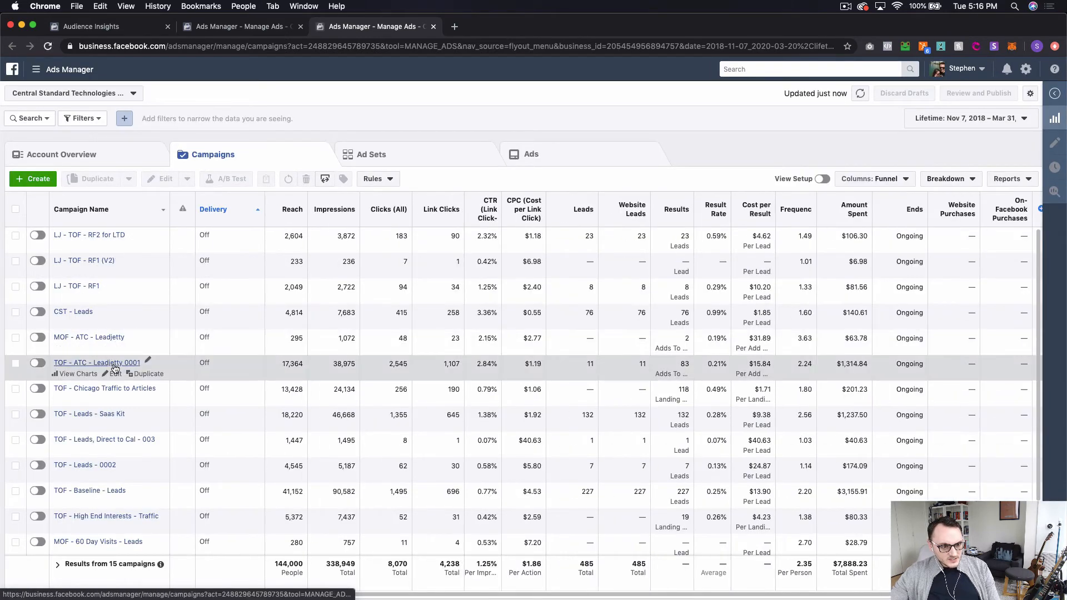
{"action": "scroll", "coordinate": [107, 261], "scroll_direction": "down", "scroll_amount": 1}
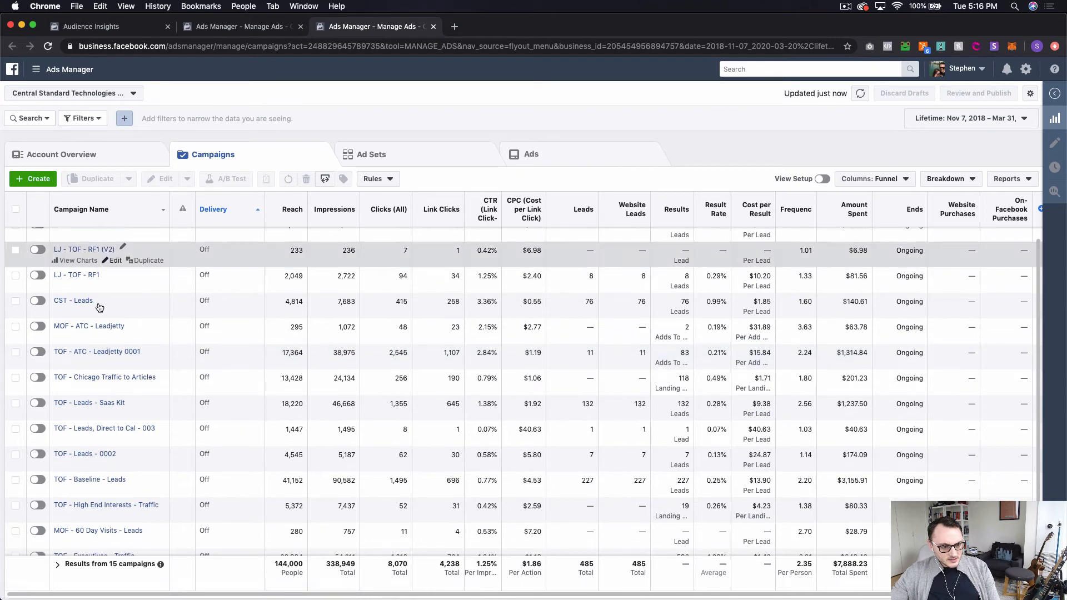
{"action": "scroll", "coordinate": [114, 285], "scroll_direction": "up", "scroll_amount": 1}
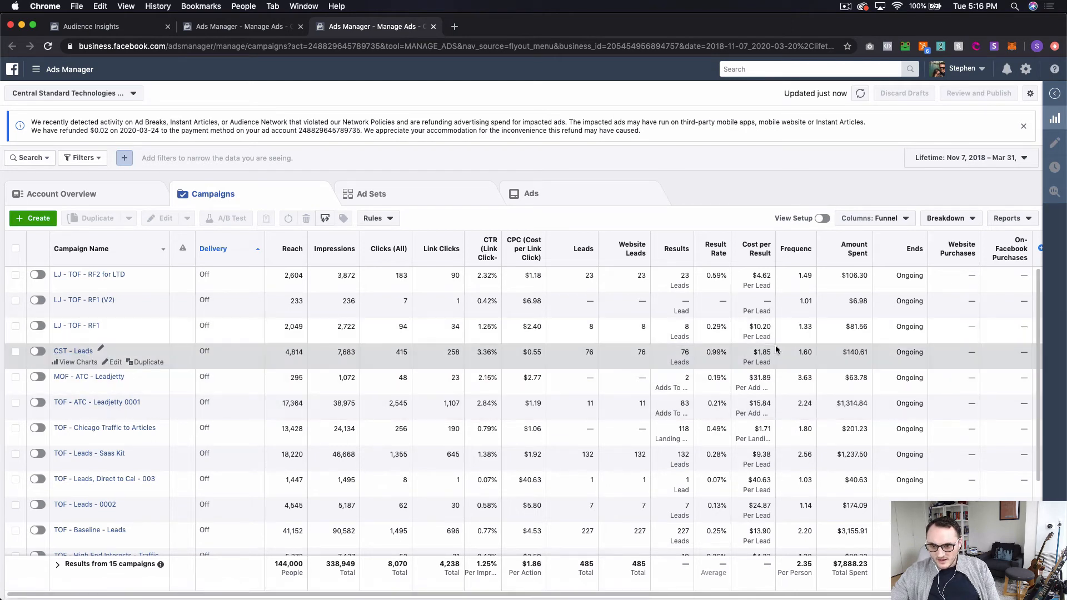
Open the US - 18+ ad set in the CST - Leads campaign and preview its ad "Default name - Conversions - Copy 2"
{"action": "left_click", "coordinate": [77, 351]}
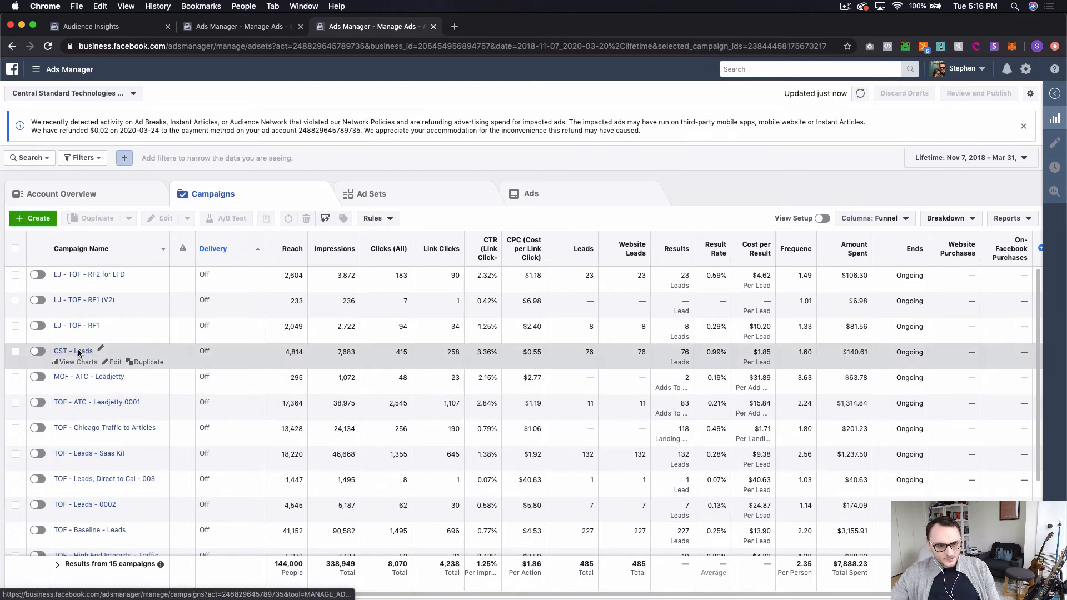
{"action": "left_click", "coordinate": [66, 275]}
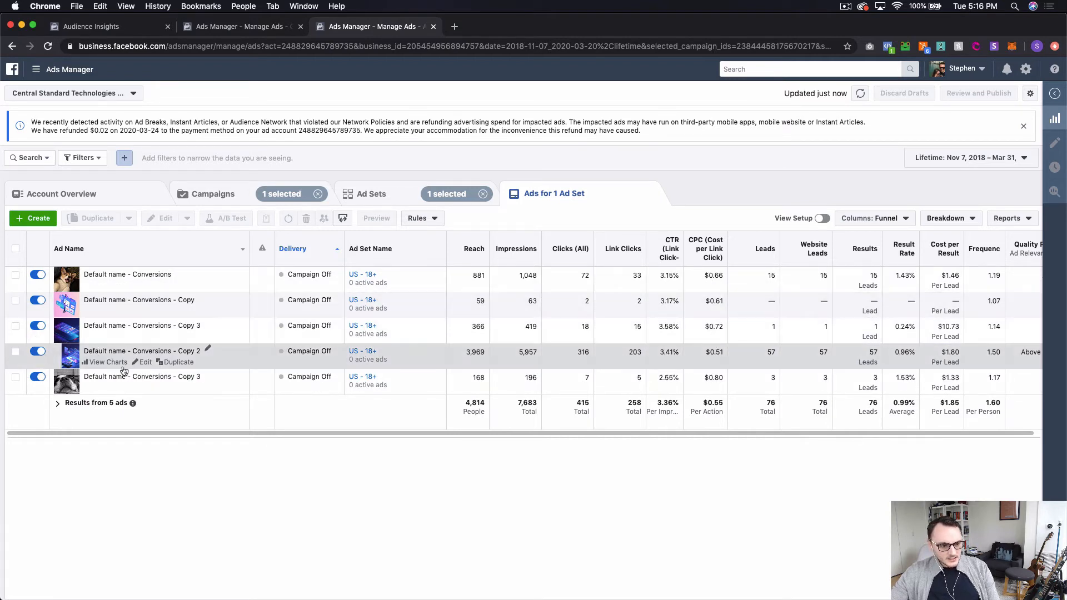
{"action": "left_click", "coordinate": [16, 352]}
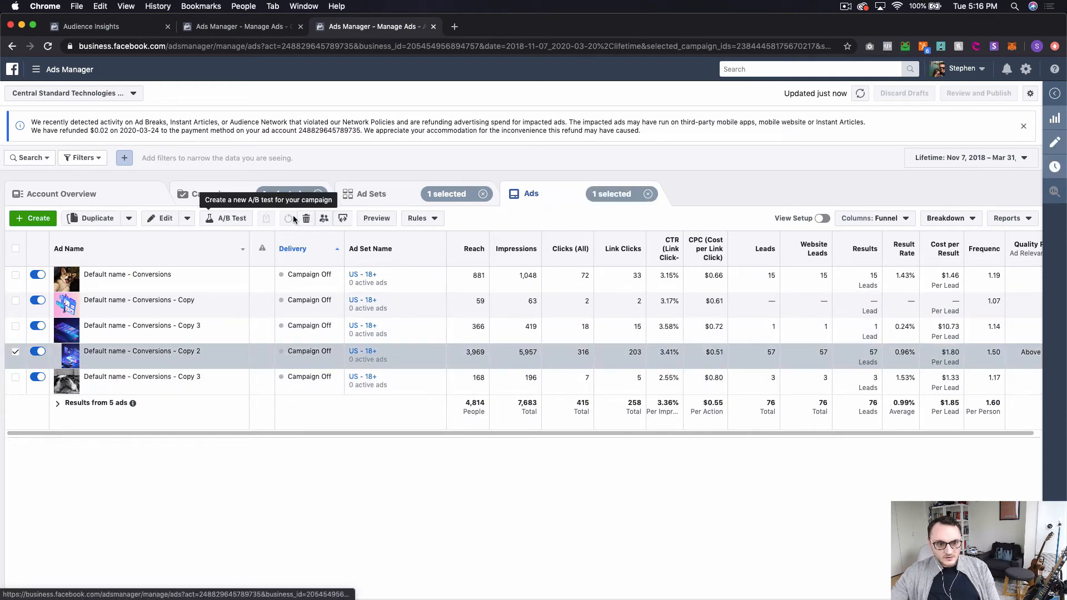
{"action": "left_click", "coordinate": [376, 218]}
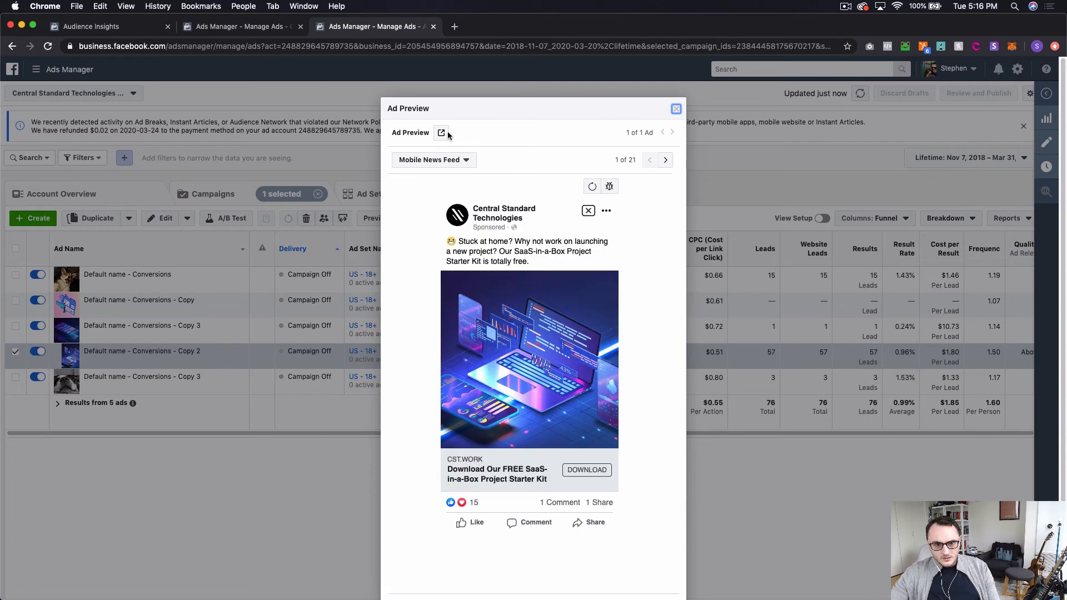
Open the previewed ad as a Facebook post with comments and copy the post ID from its web address
{"action": "left_click", "coordinate": [441, 132]}
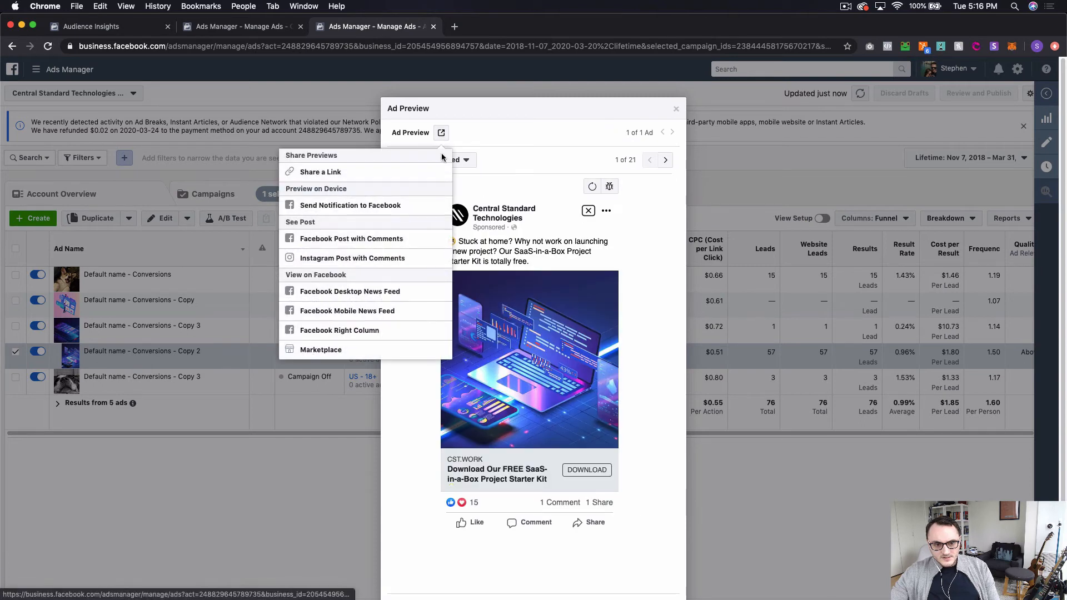
{"action": "left_click", "coordinate": [383, 239]}
{"action": "double_click", "coordinate": [264, 49]}
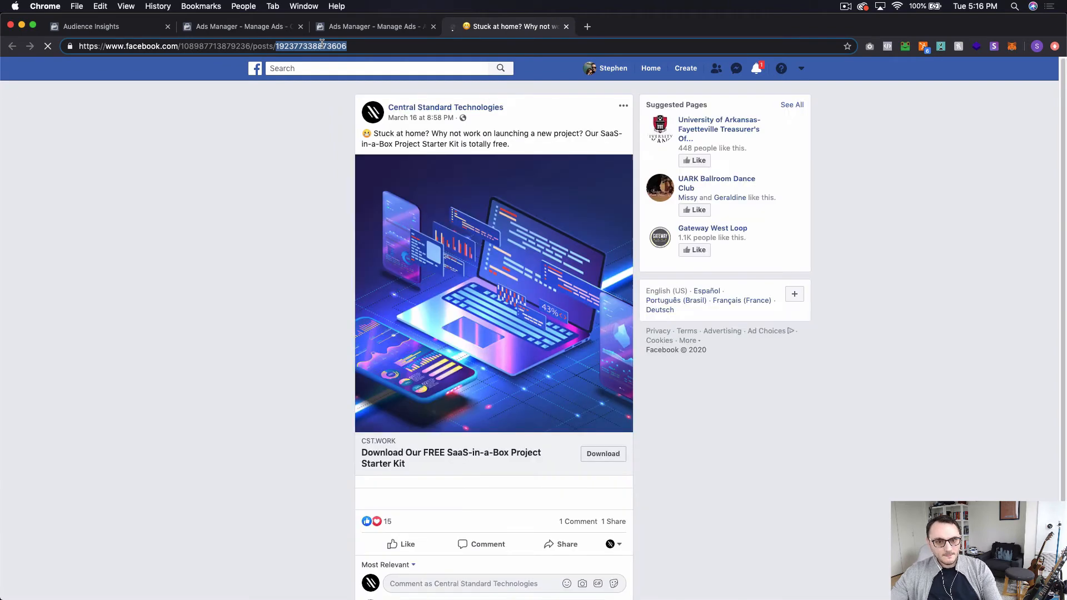
Return to the new ad's setup and make it use the existing post by submitting the copied post ID
{"action": "left_click", "coordinate": [245, 27]}
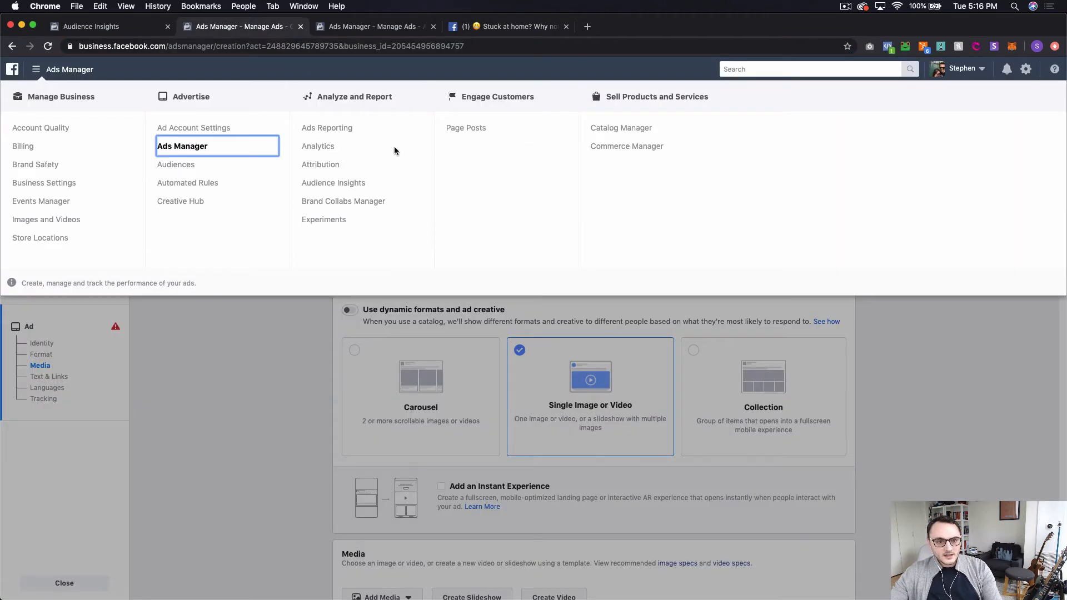
{"action": "left_click", "coordinate": [287, 383]}
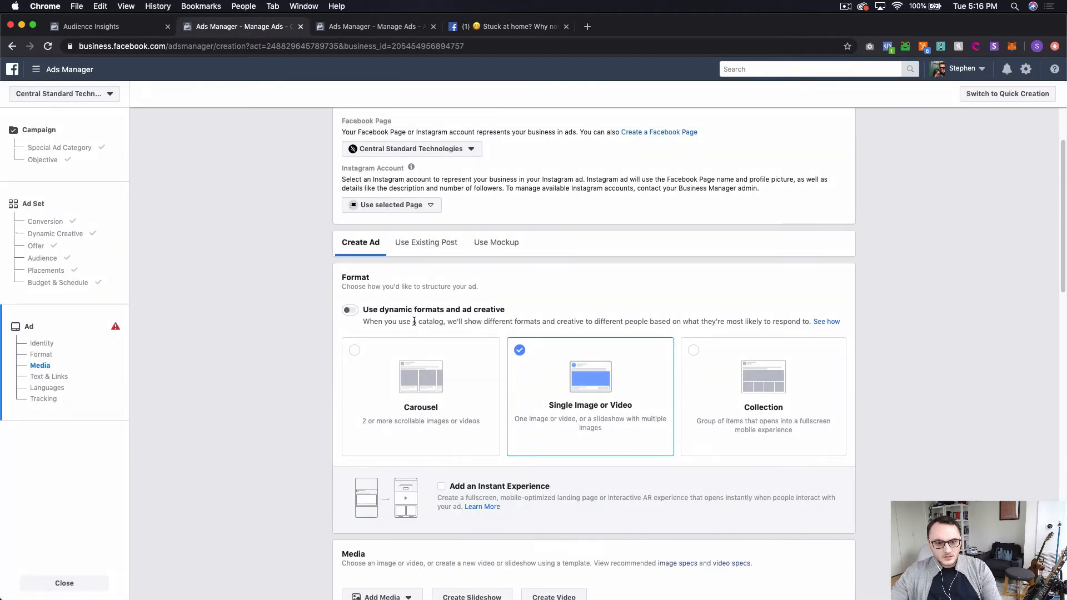
{"action": "scroll", "coordinate": [414, 321], "scroll_direction": "down", "scroll_amount": 1}
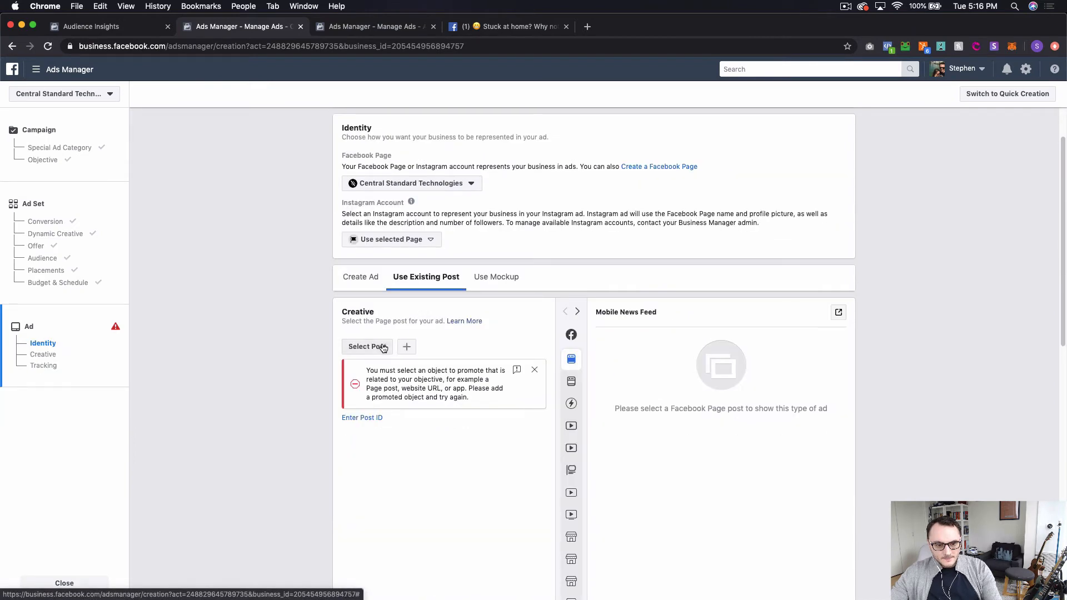
{"action": "left_click", "coordinate": [361, 418]}
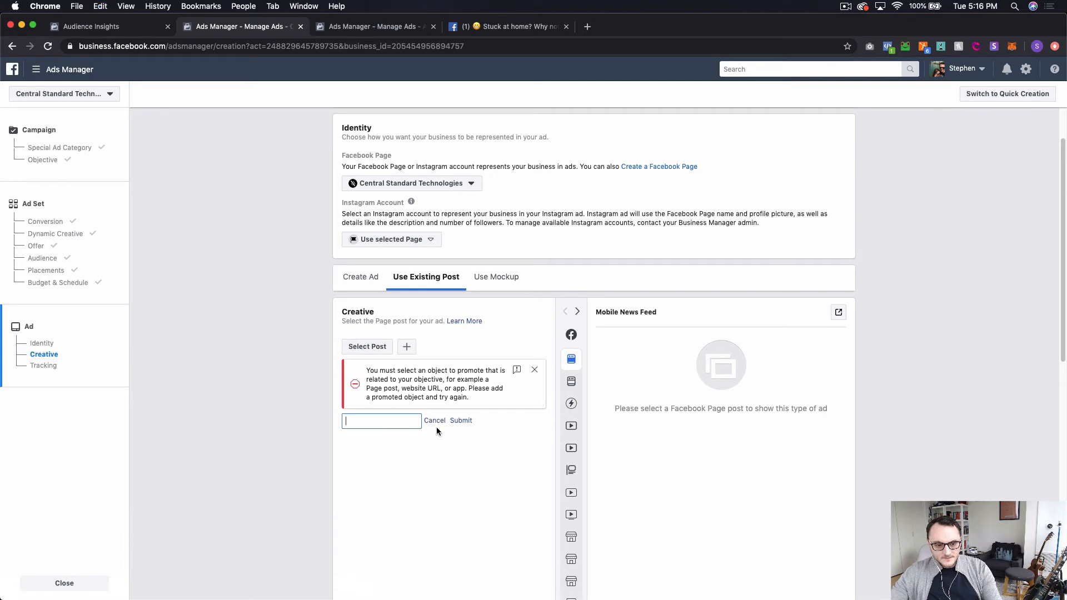
{"action": "key", "text": "super+v"}
{"action": "left_click", "coordinate": [459, 421]}
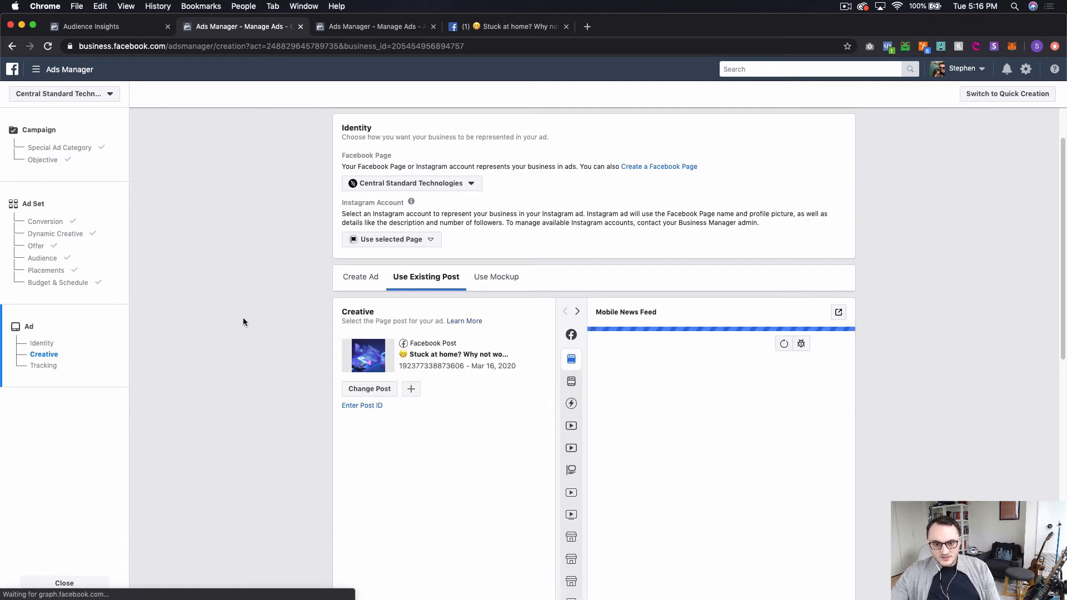
Review the ad's identity, creative and tracking settings, and confirm the campaign for publishing
{"action": "scroll", "coordinate": [241, 311], "scroll_direction": "down", "scroll_amount": 5}
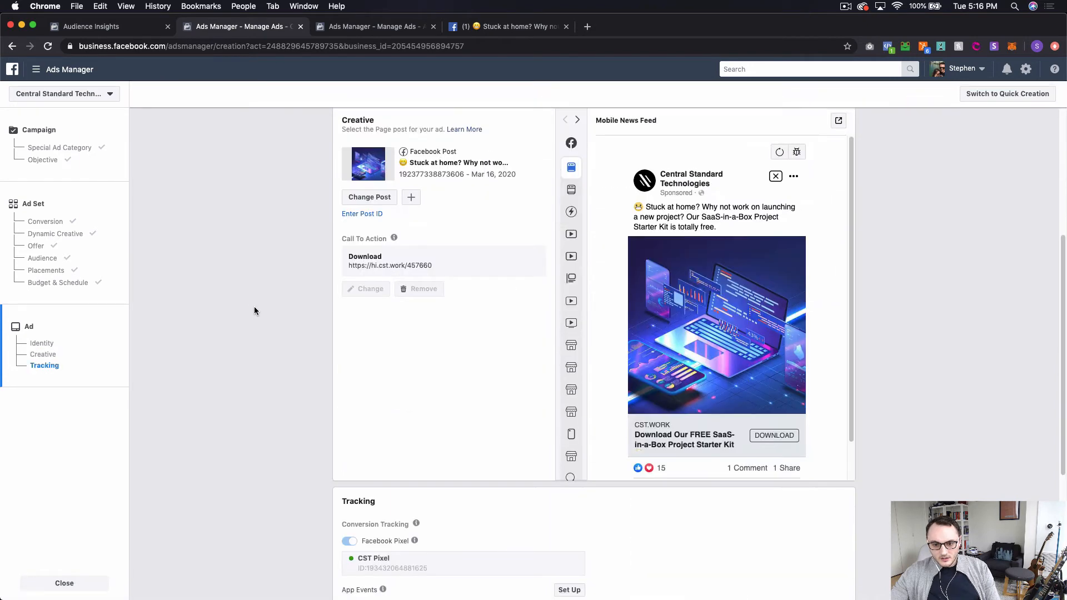
{"action": "scroll", "coordinate": [255, 309], "scroll_direction": "down", "scroll_amount": 5}
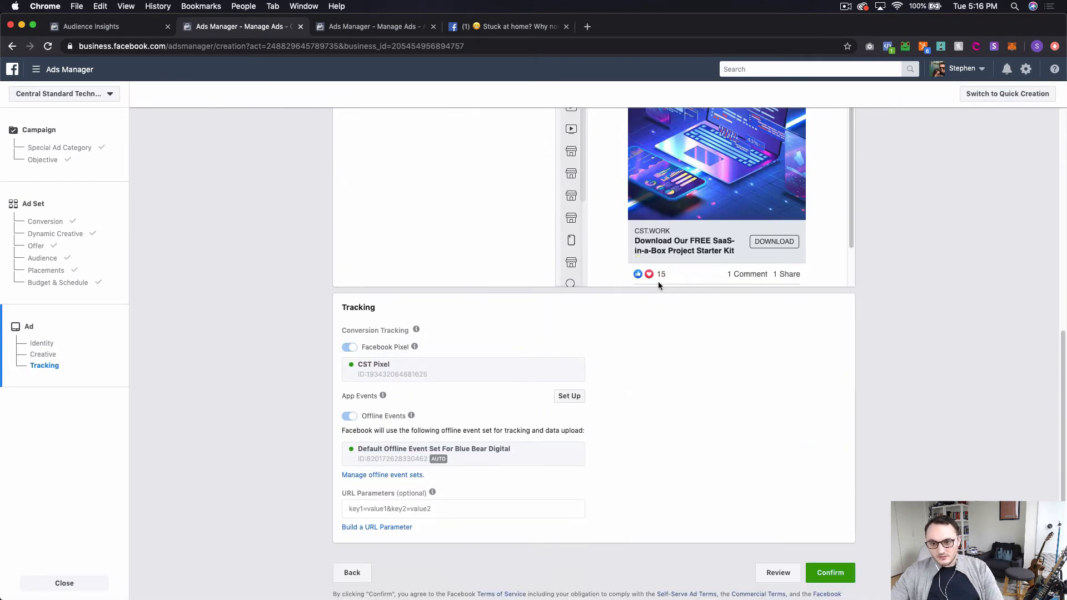
{"action": "scroll", "coordinate": [276, 267], "scroll_direction": "down", "scroll_amount": 2}
{"action": "scroll", "coordinate": [276, 265], "scroll_direction": "up", "scroll_amount": 10}
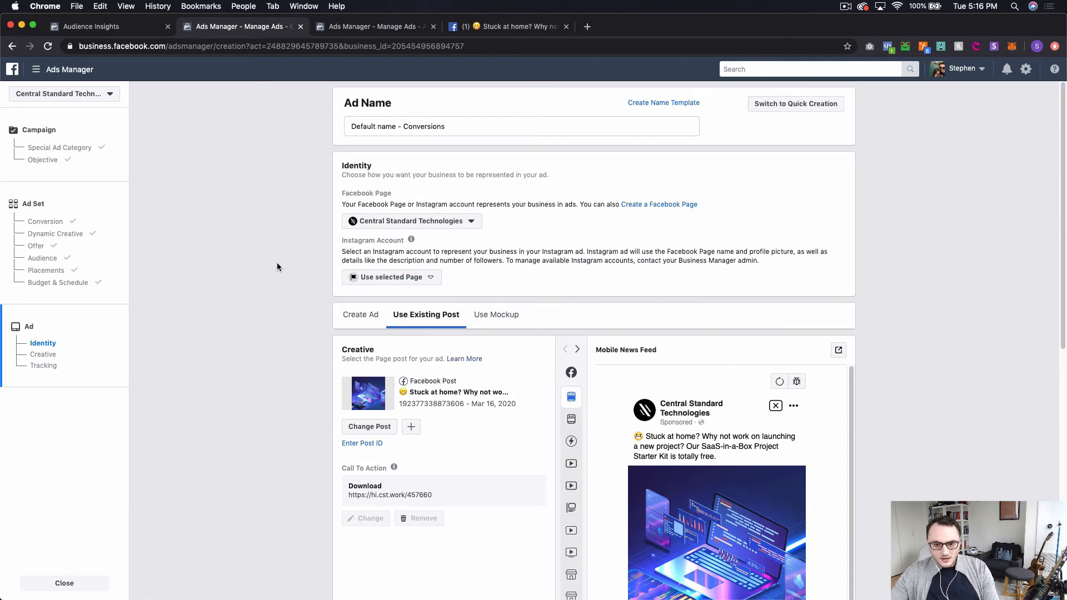
{"action": "scroll", "coordinate": [277, 266], "scroll_direction": "down", "scroll_amount": 2}
{"action": "scroll", "coordinate": [277, 267], "scroll_direction": "down", "scroll_amount": 10}
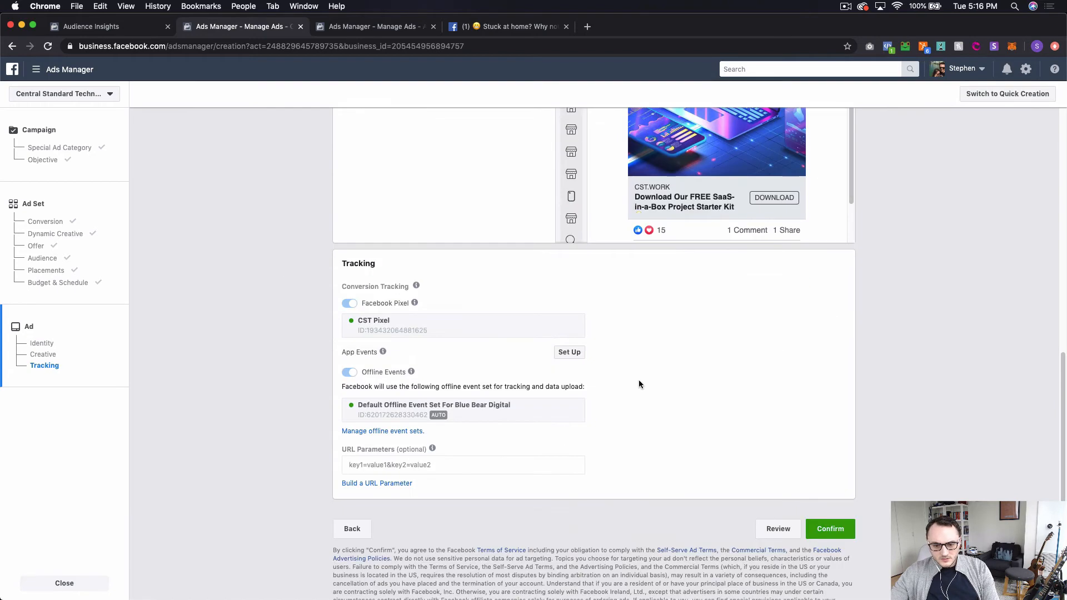
{"action": "left_click", "coordinate": [829, 531]}
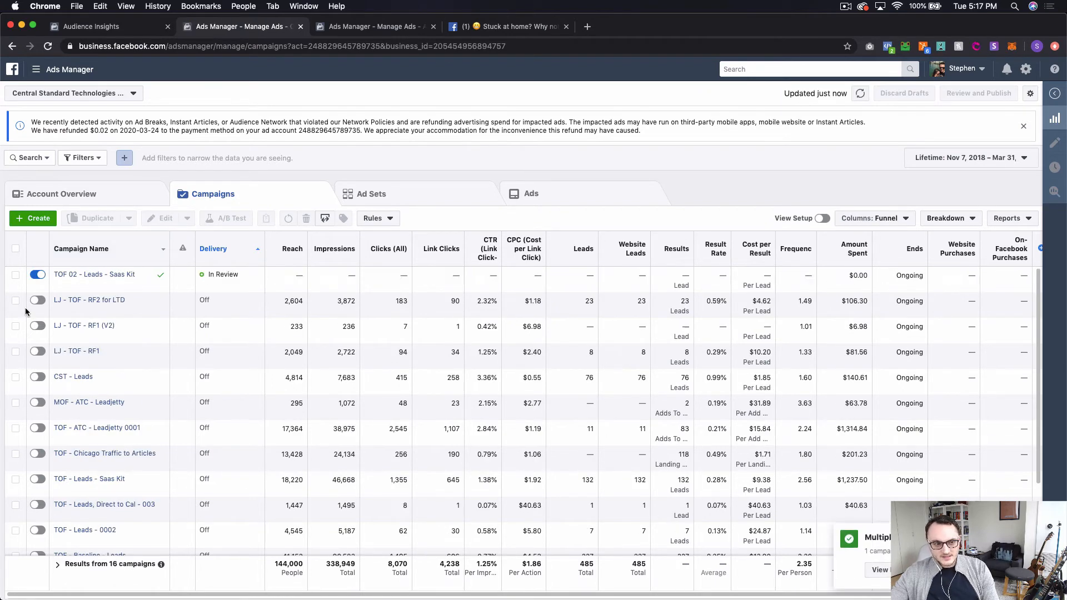
Switch off the TOF 02 - Leads - Saas Kit campaign and open its ad sets
{"action": "left_click", "coordinate": [38, 275]}
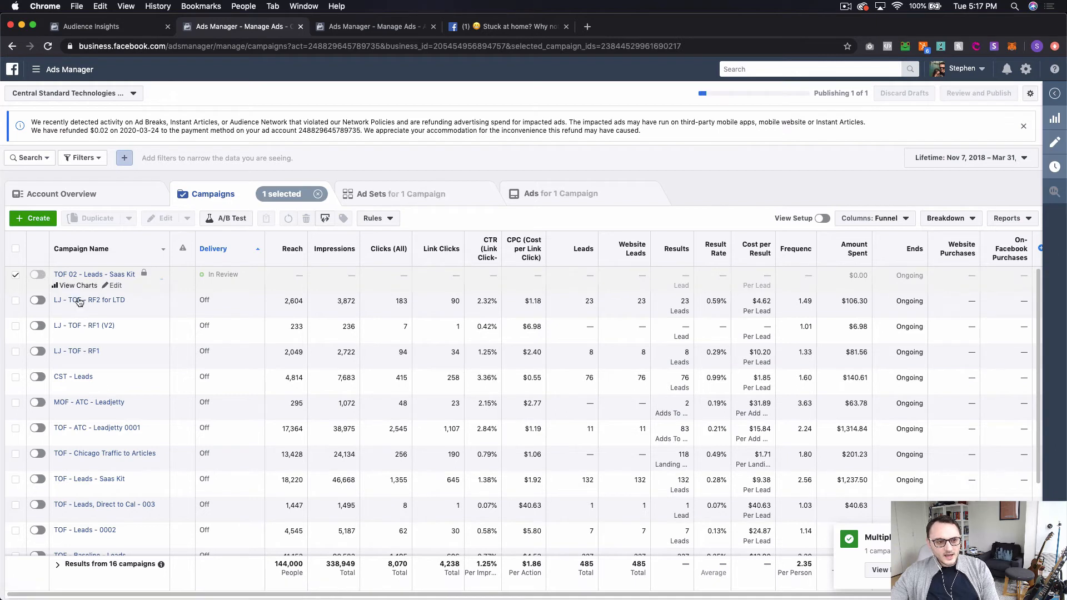
{"action": "left_click", "coordinate": [100, 275]}
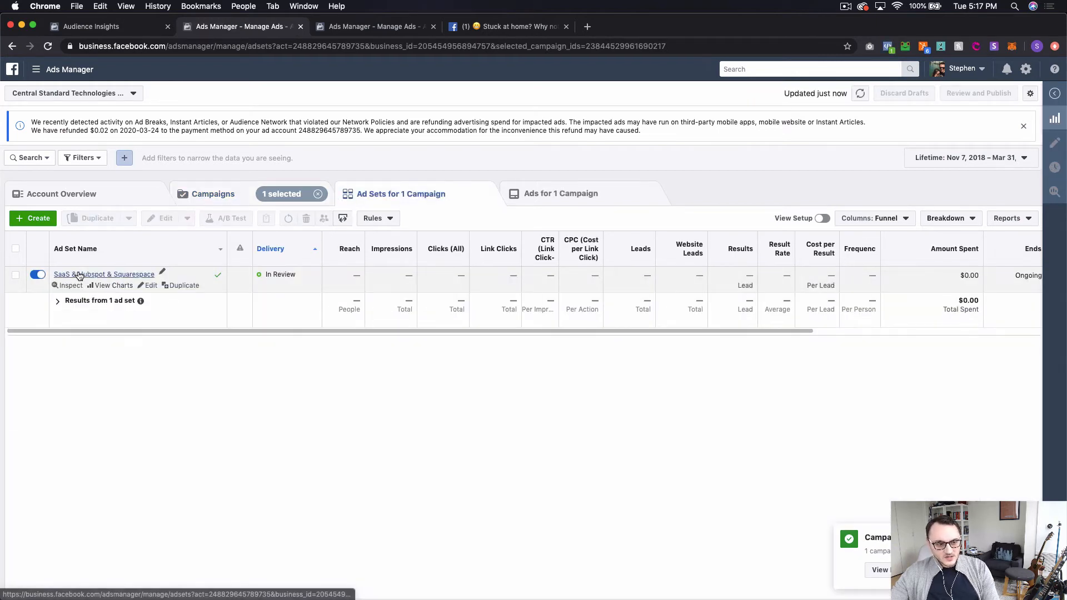
Check the duplication options for the SaaS & Hubspot & Squarespace ad set without duplicating it, and open its ads
{"action": "left_click", "coordinate": [184, 286]}
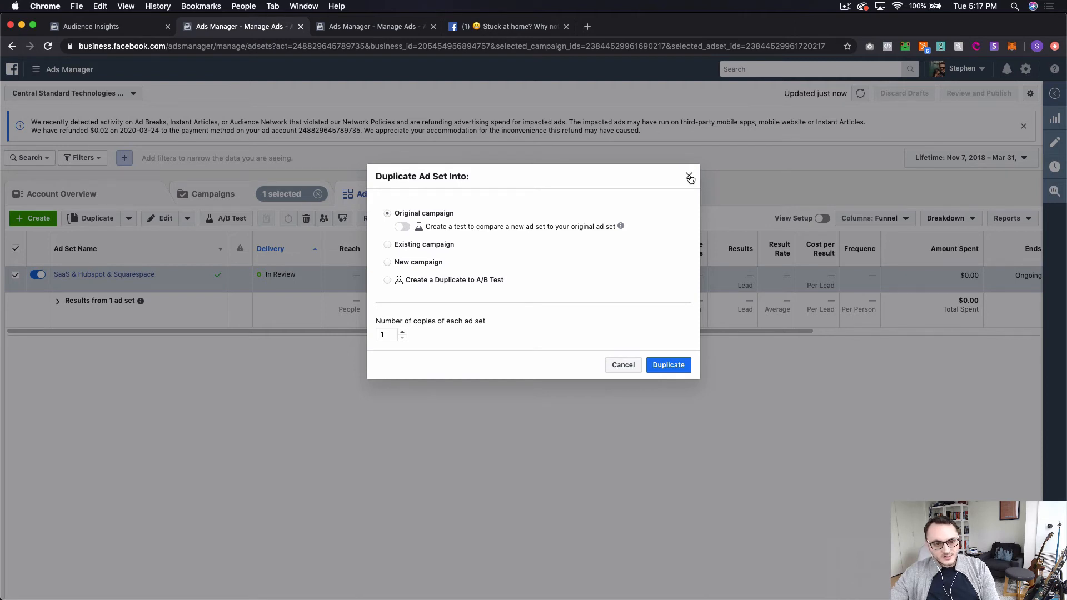
{"action": "left_click", "coordinate": [689, 176]}
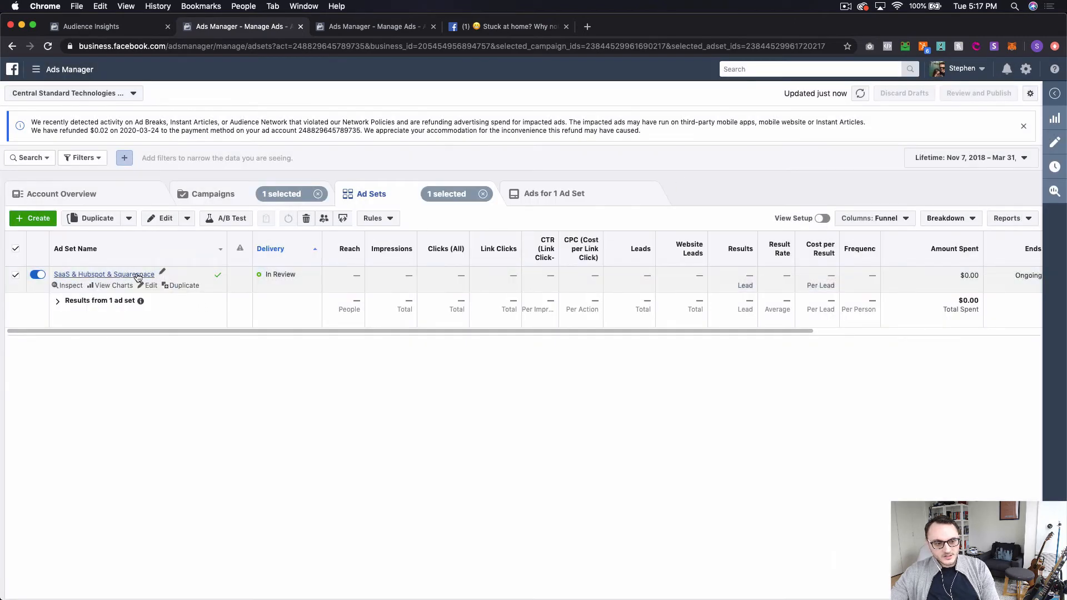
{"action": "left_click", "coordinate": [137, 275]}
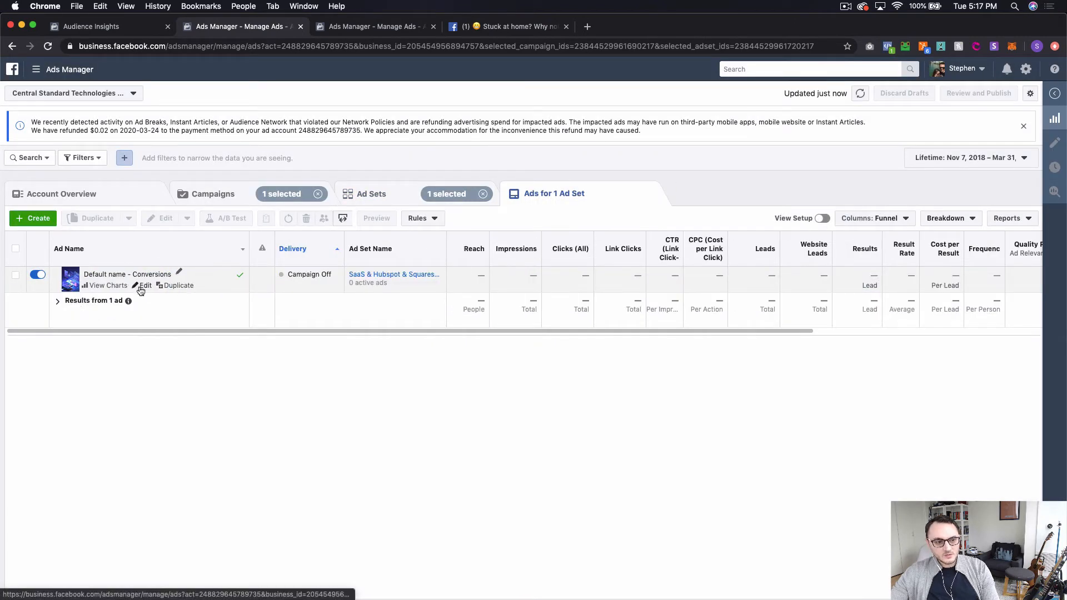
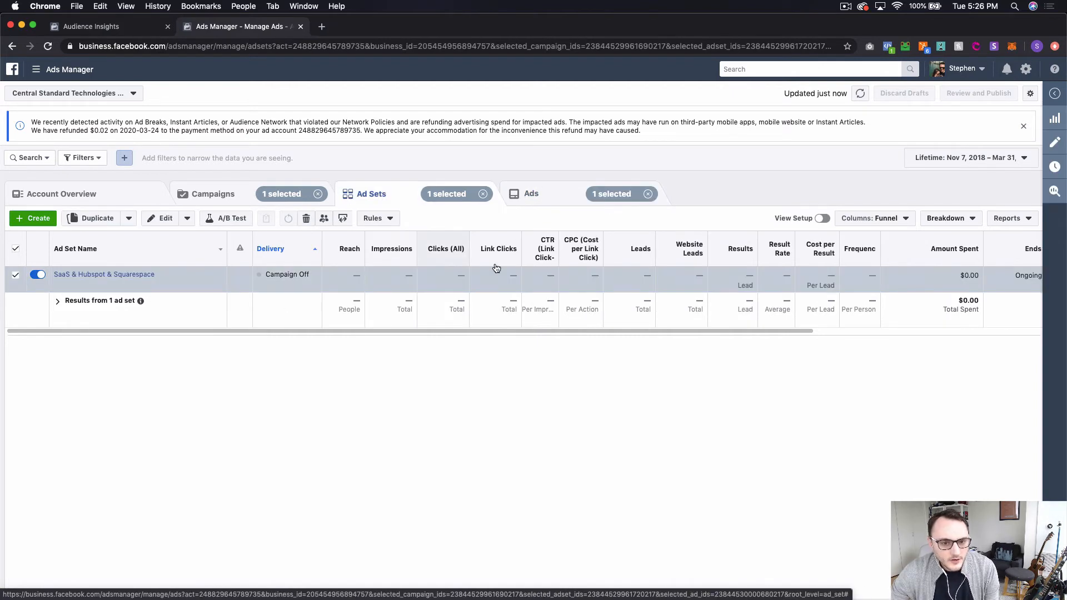
Preview the IMG 3 ad in the Mobile News Feed, reloading the page if the preview stalls, and close the preview
{"action": "left_click", "coordinate": [532, 198]}
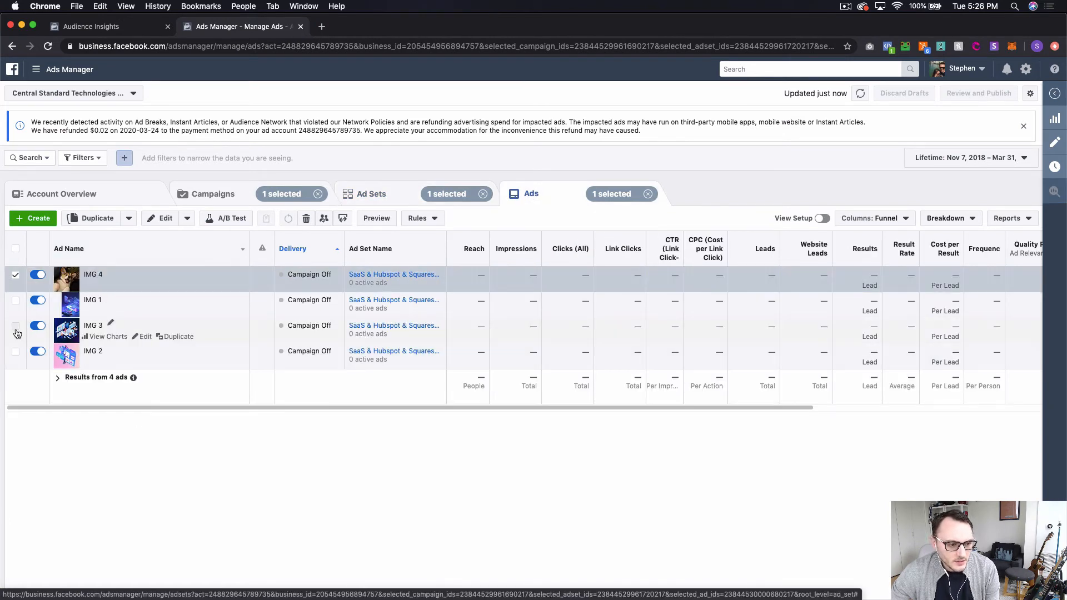
{"action": "left_click", "coordinate": [16, 331]}
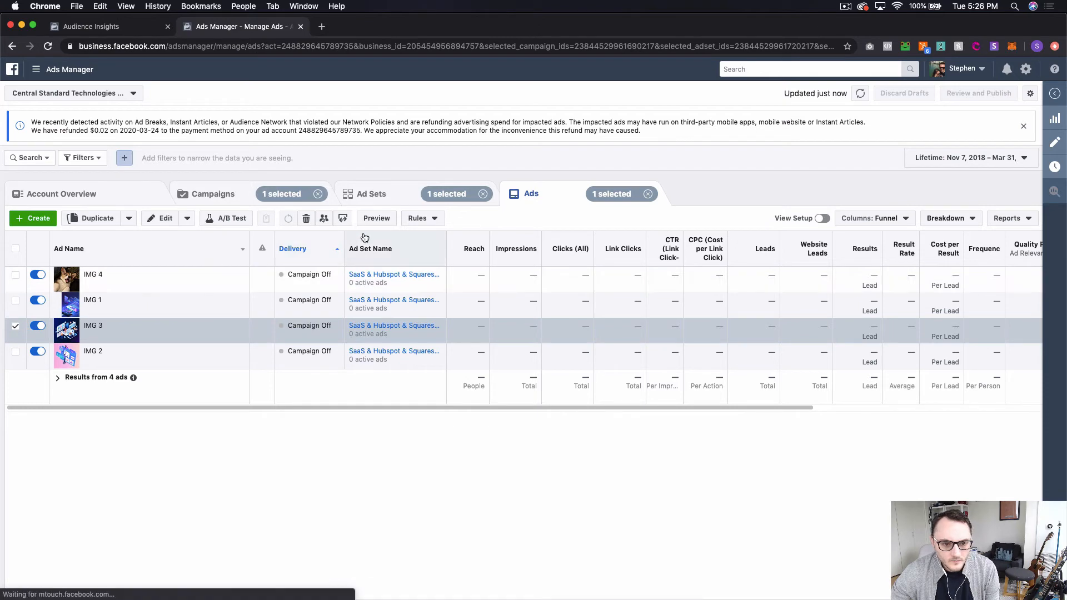
{"action": "left_click", "coordinate": [375, 219]}
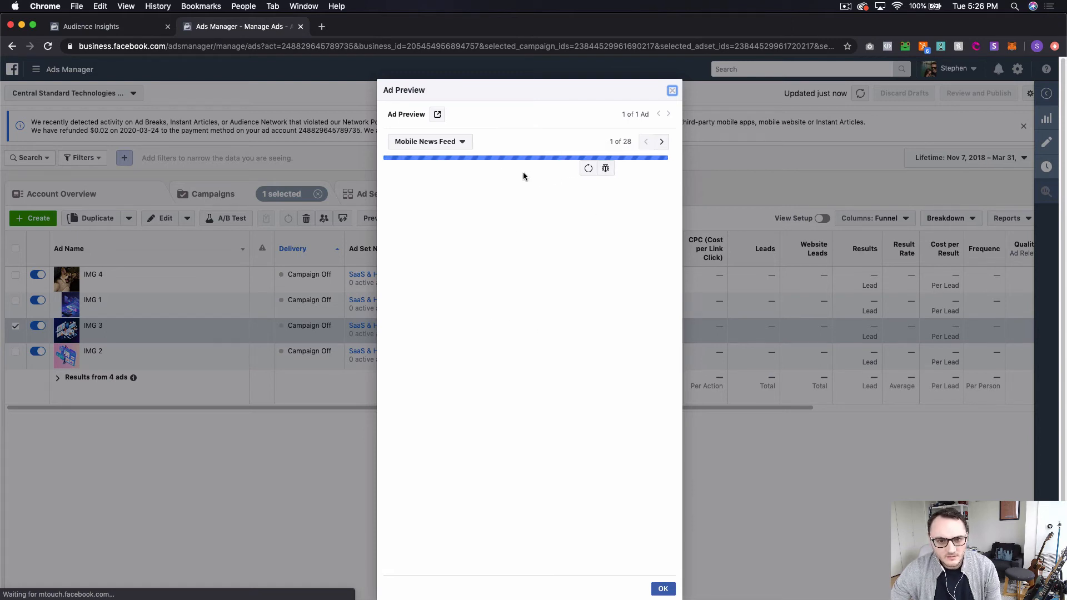
{"action": "left_click", "coordinate": [672, 91]}
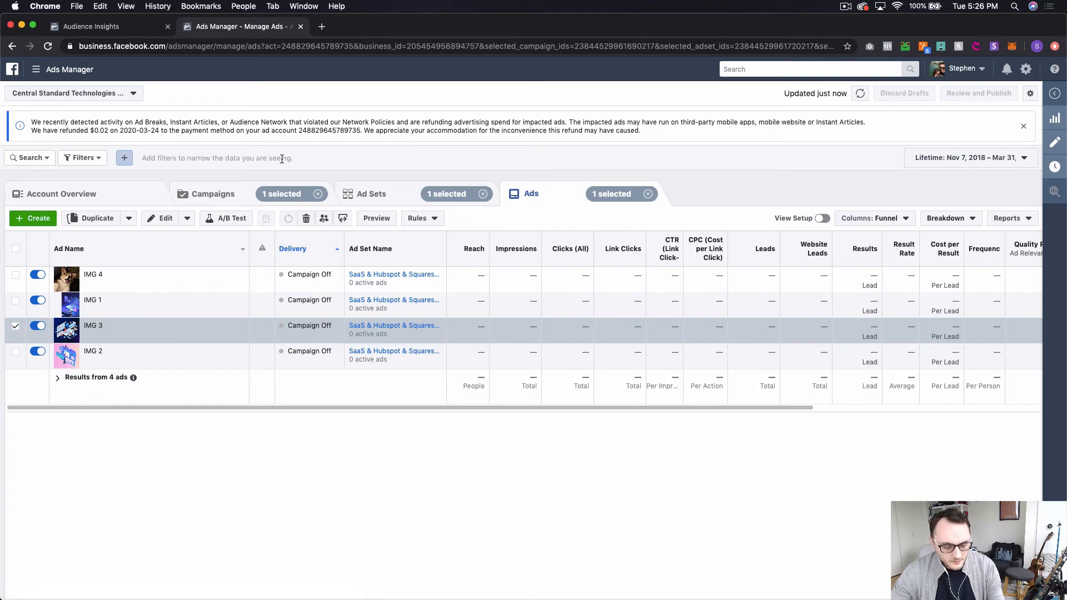
{"action": "key", "text": "super+r"}
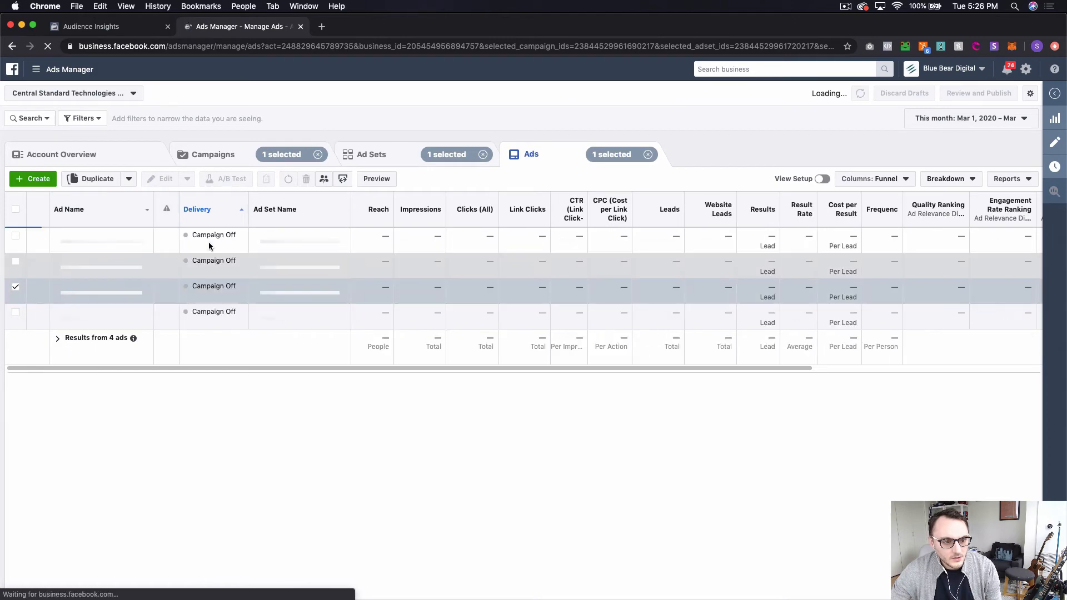
{"action": "left_click", "coordinate": [376, 178]}
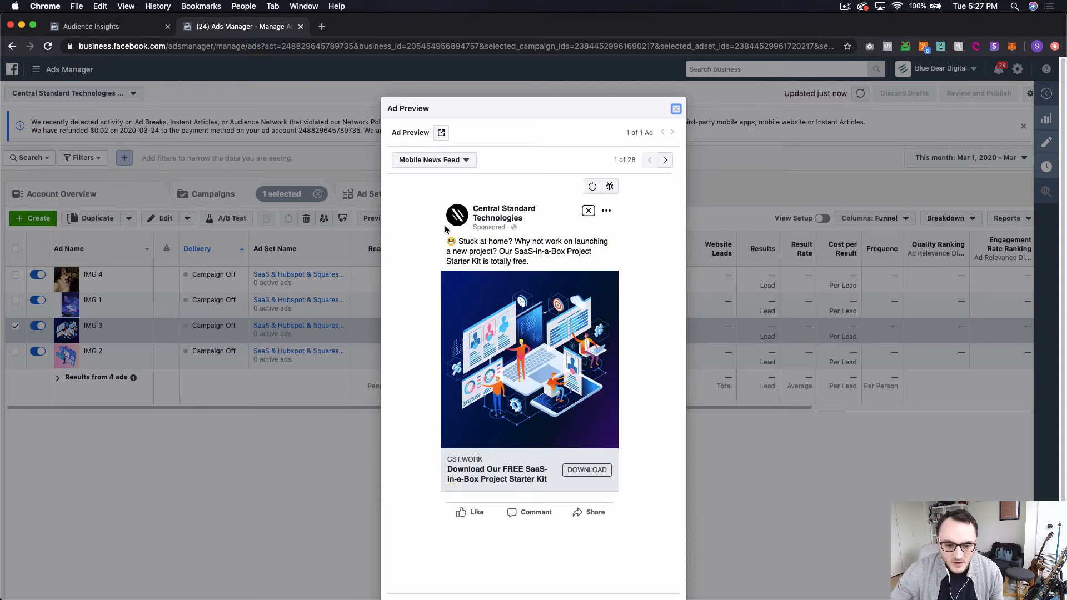
{"action": "left_click", "coordinate": [676, 110]}
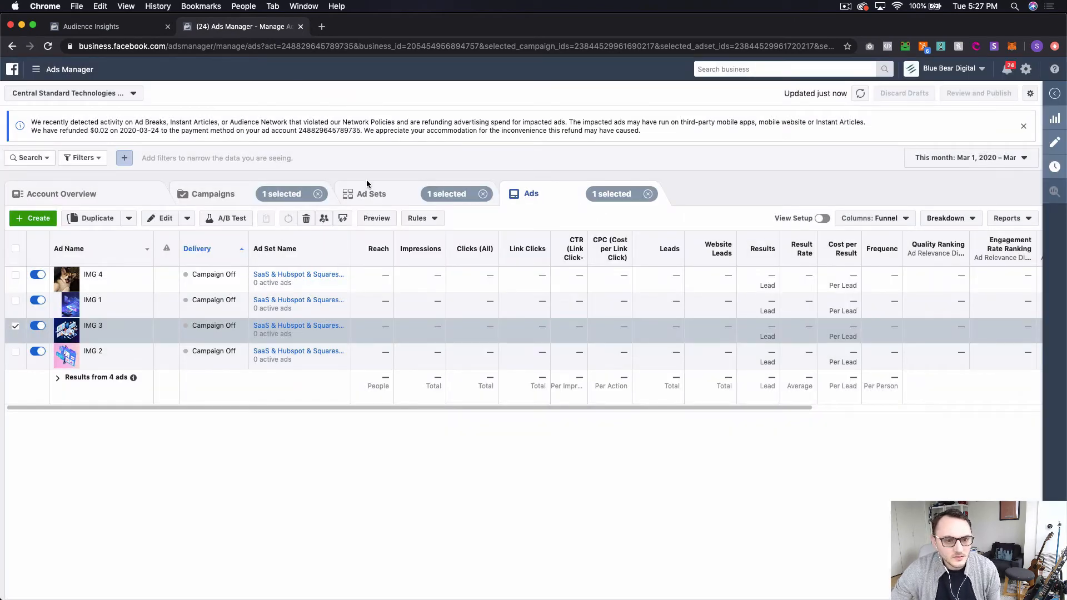
Open the SaaS & Hubspot & Squarespace ad set for editing and duplicate it with its ads within the same campaign
{"action": "left_click", "coordinate": [370, 194]}
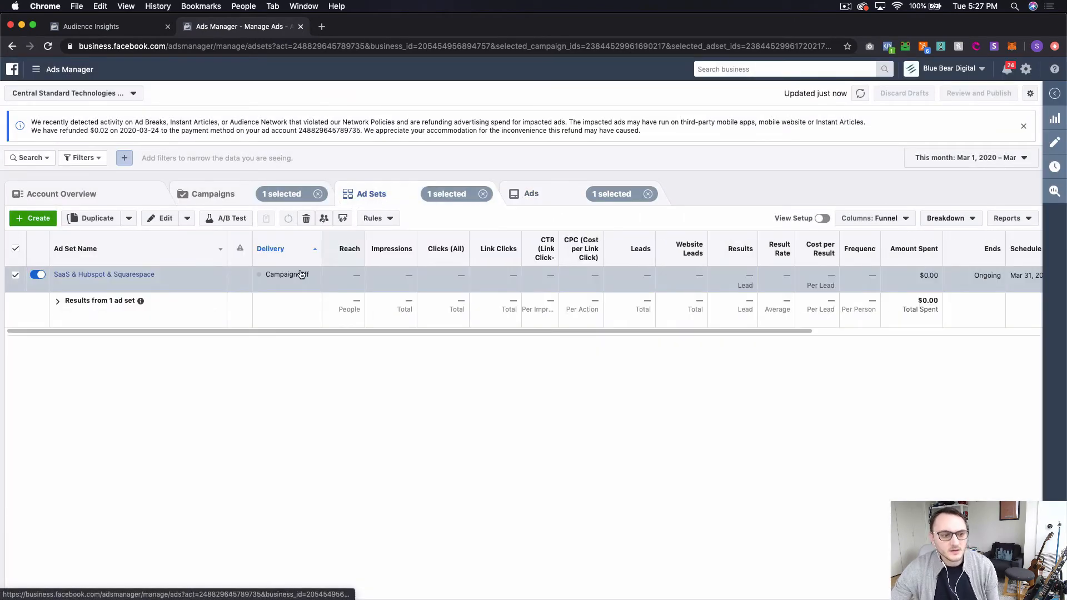
{"action": "mouse_move", "coordinate": [143, 274]}
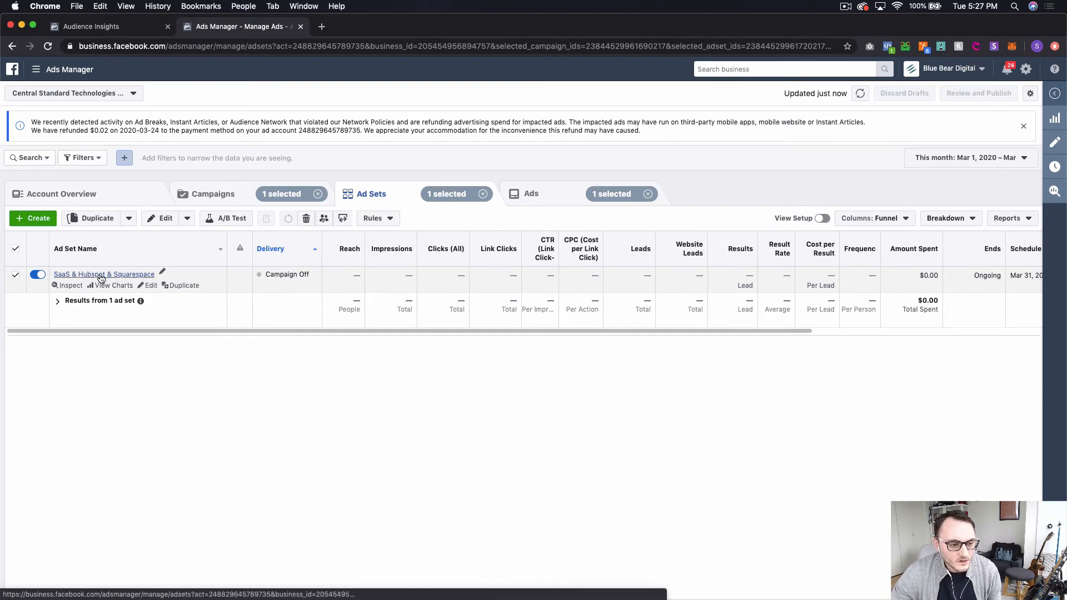
{"action": "left_click", "coordinate": [148, 287]}
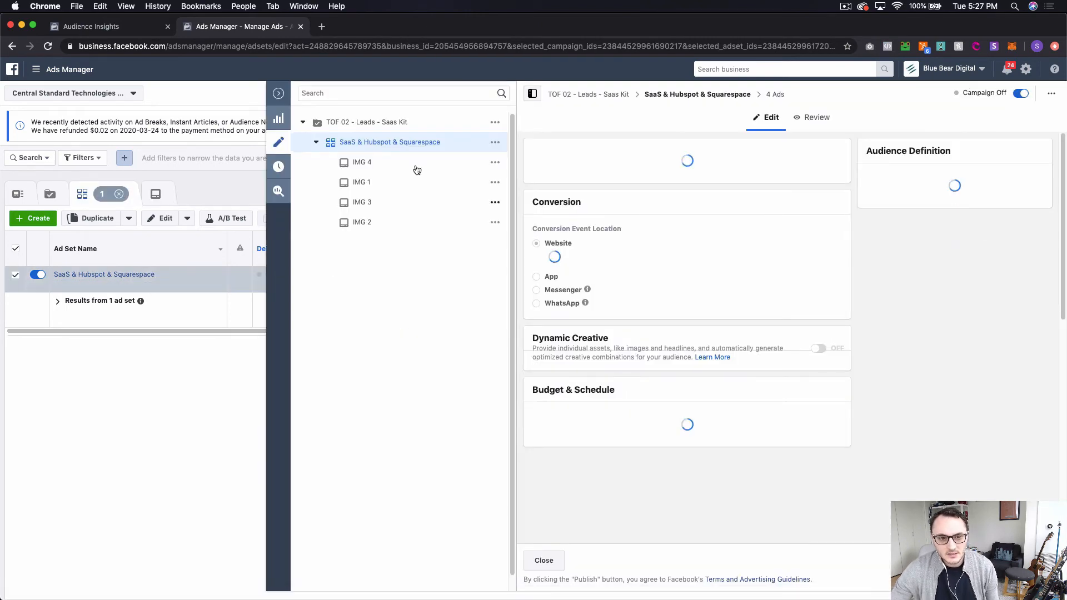
{"action": "left_click", "coordinate": [494, 142]}
{"action": "left_click", "coordinate": [513, 145]}
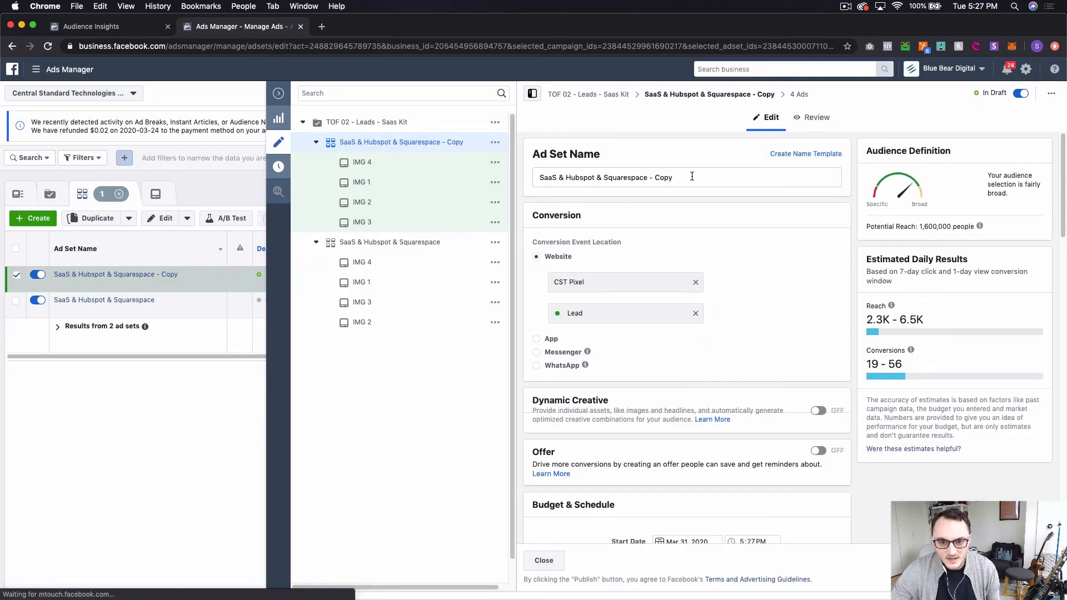
Rename the duplicated ad set as SaaS & Hubspot (excl: Squarespace)
{"action": "left_click_drag", "start_coordinate": [692, 177], "coordinate": [597, 178]}
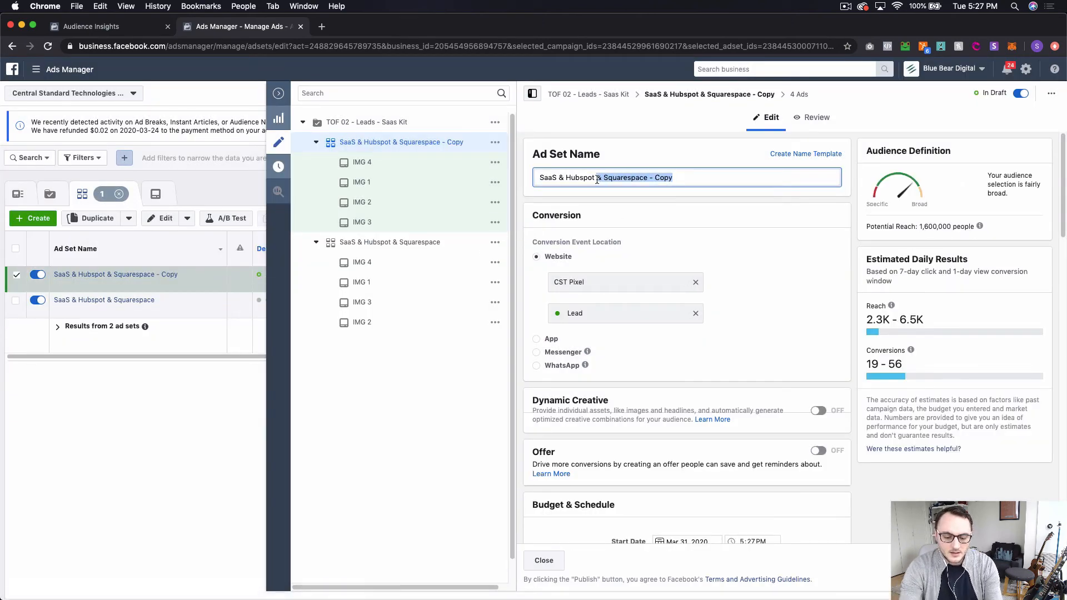
{"action": "type", "text": "("}
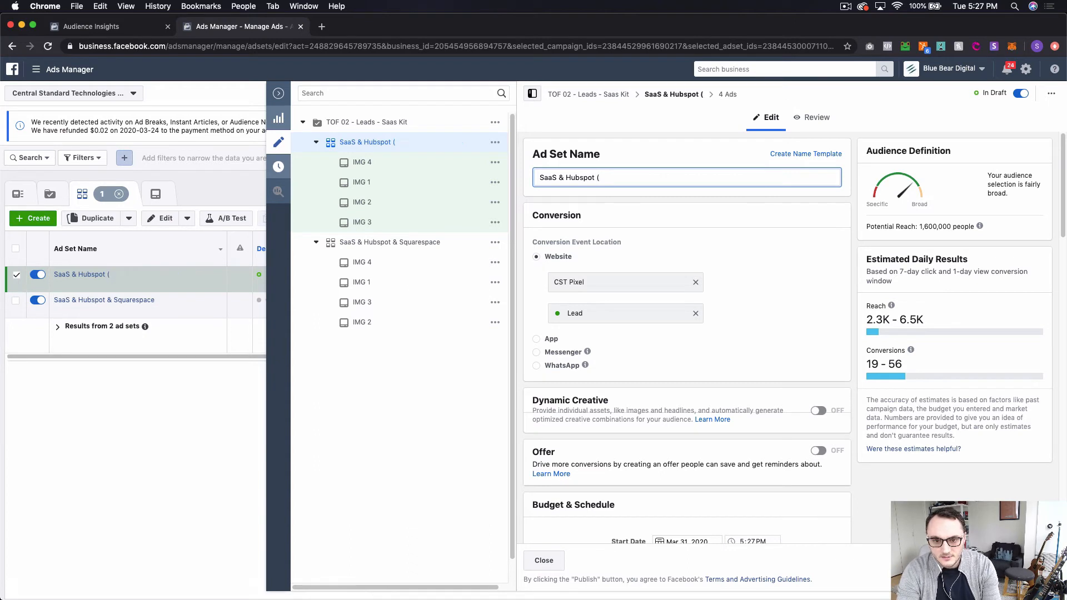
{"action": "type", "text": "e"}
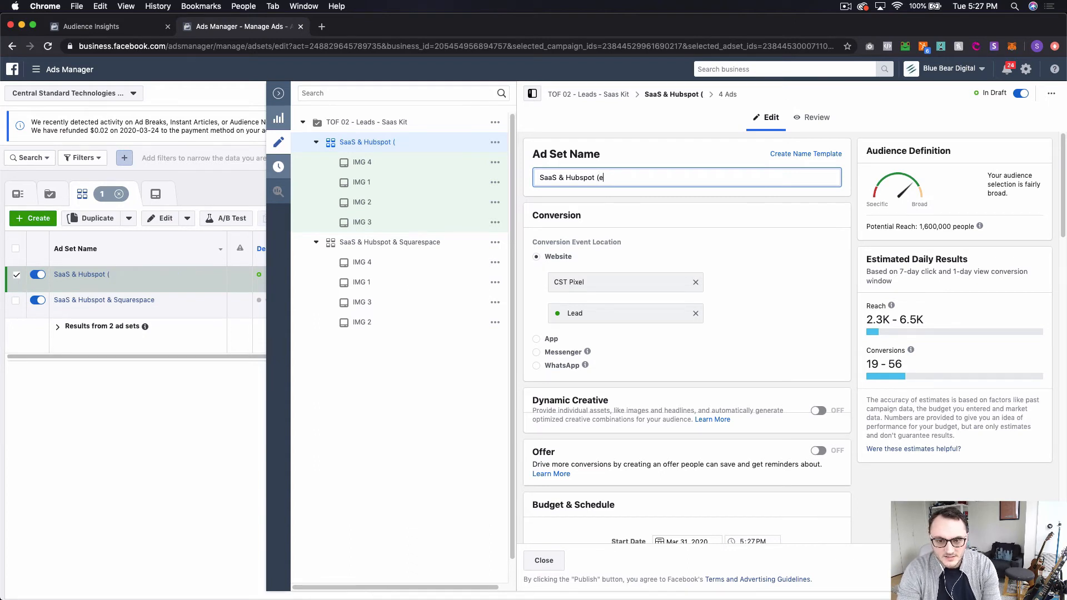
{"action": "type", "text": "xcl"}
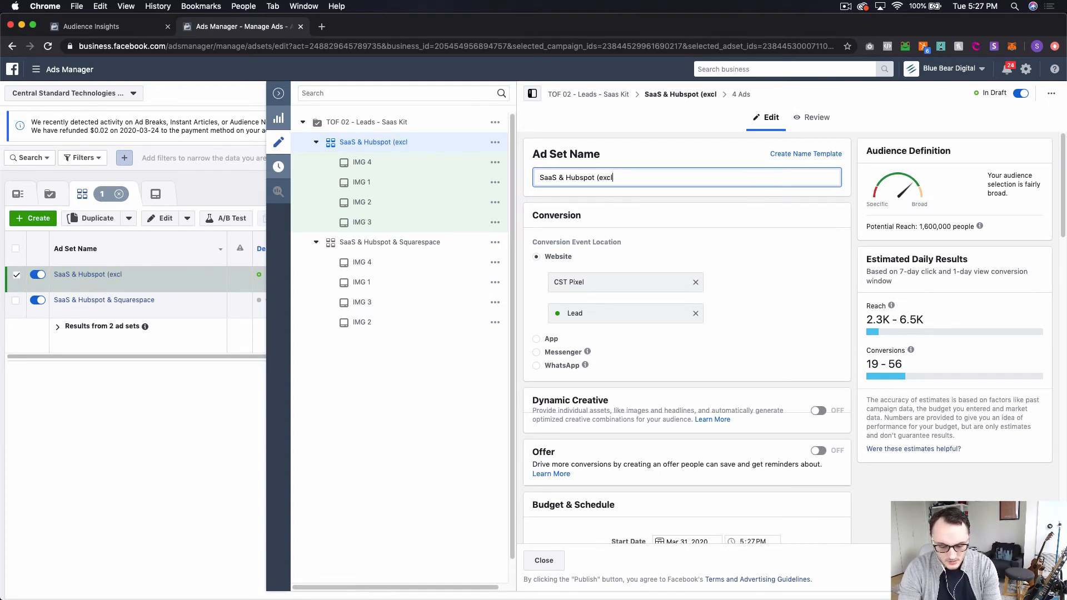
{"action": "type", "text": ": Squarespace"}
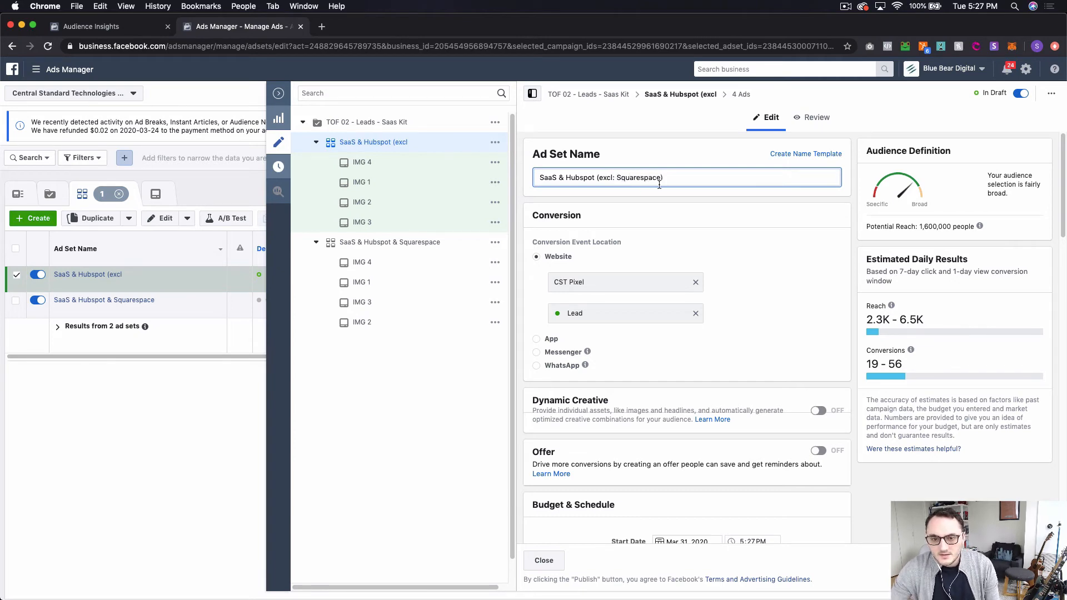
Remove the Squarespace "must also match" condition from the ad set's detailed targeting
{"action": "scroll", "coordinate": [658, 185], "scroll_direction": "down", "scroll_amount": 10}
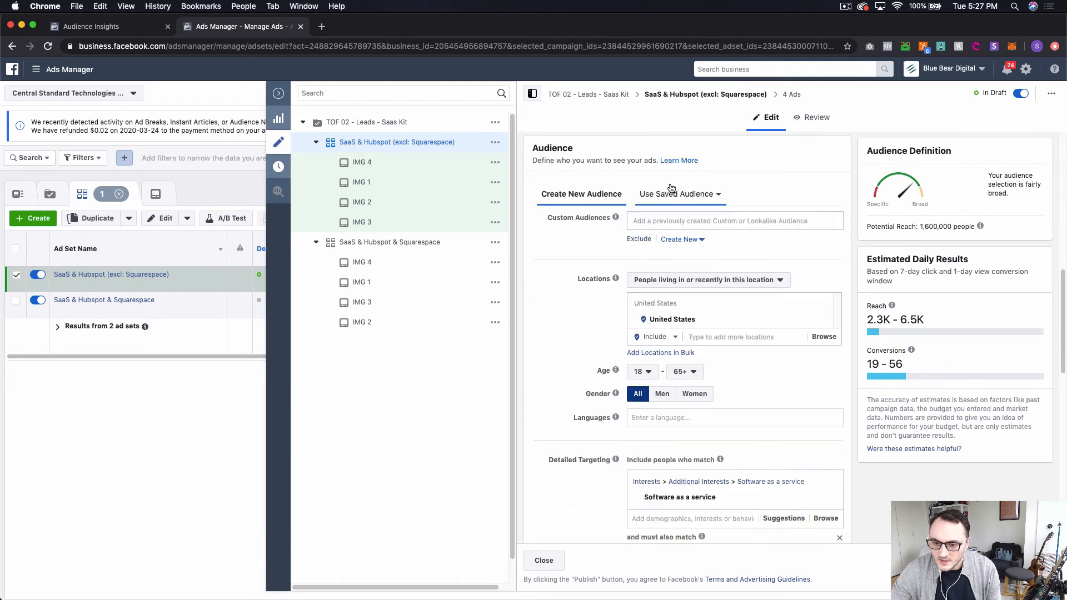
{"action": "scroll", "coordinate": [671, 188], "scroll_direction": "down", "scroll_amount": 5}
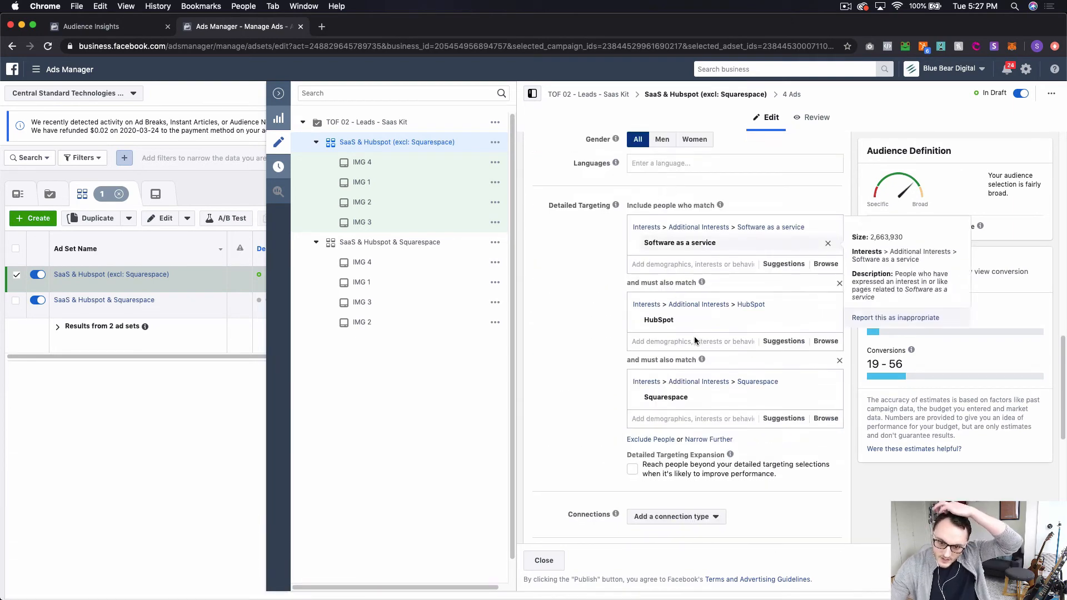
{"action": "left_click", "coordinate": [839, 362]}
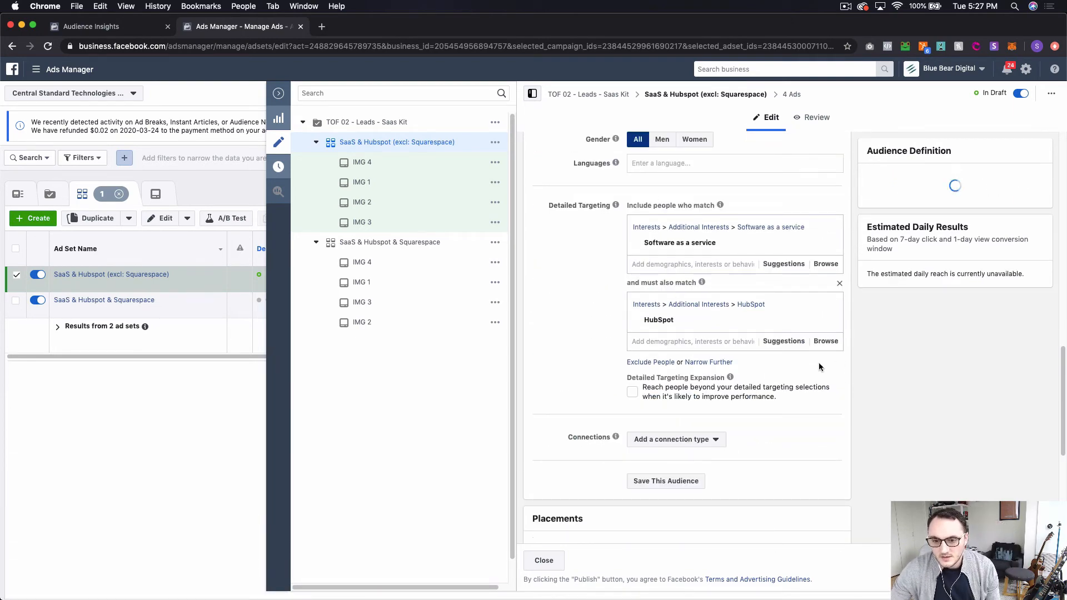
Exclude people with the Squarespace interest in the detailed targeting and dismiss the audience size notice
{"action": "left_click", "coordinate": [653, 363]}
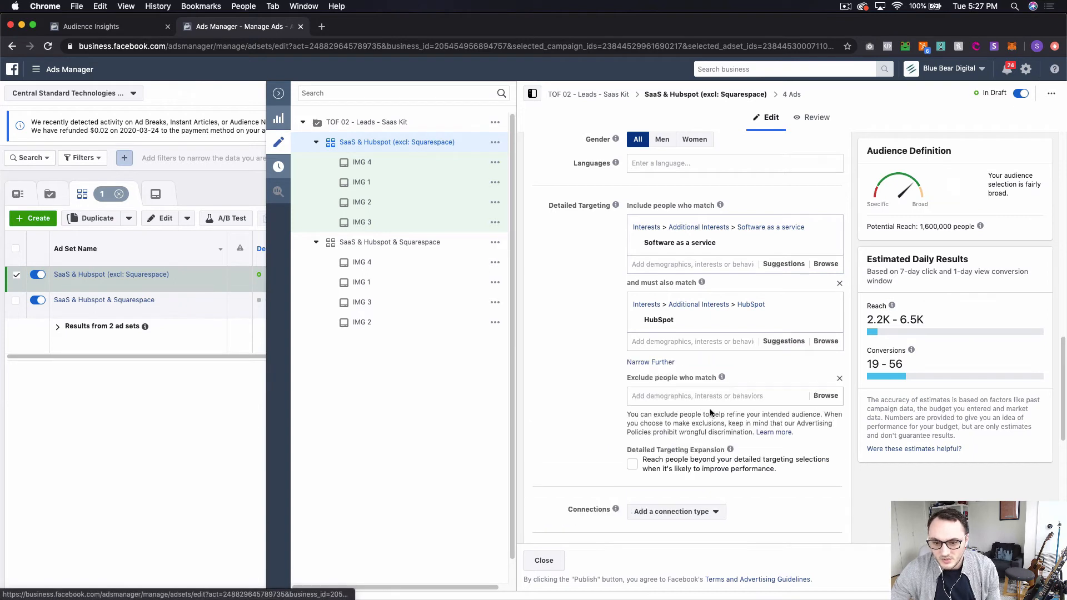
{"action": "left_click", "coordinate": [690, 396]}
{"action": "type", "text": "sa"}
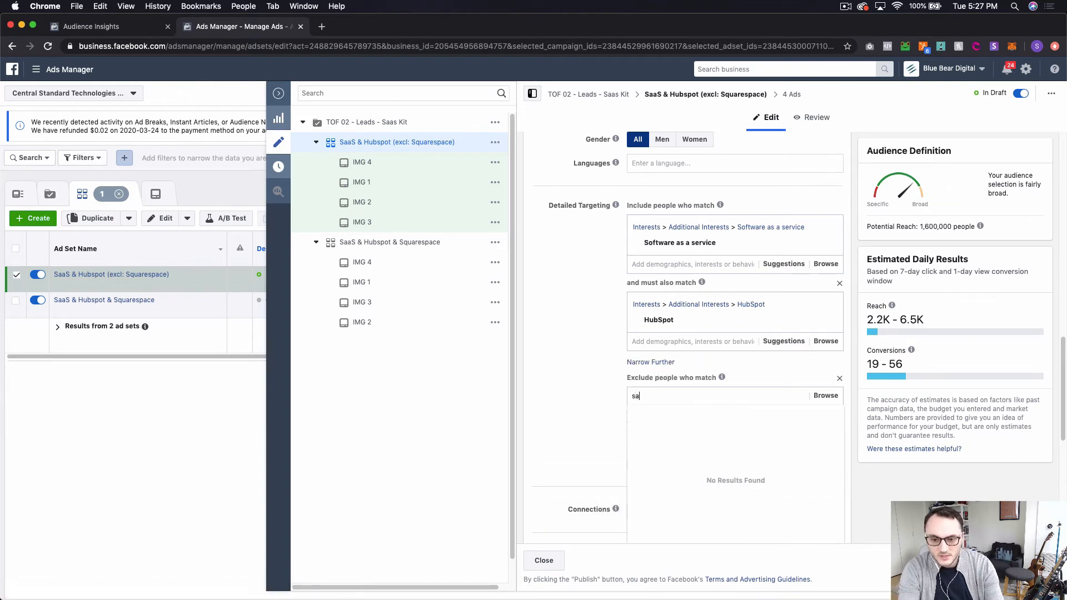
{"action": "type", "text": "uarespace"}
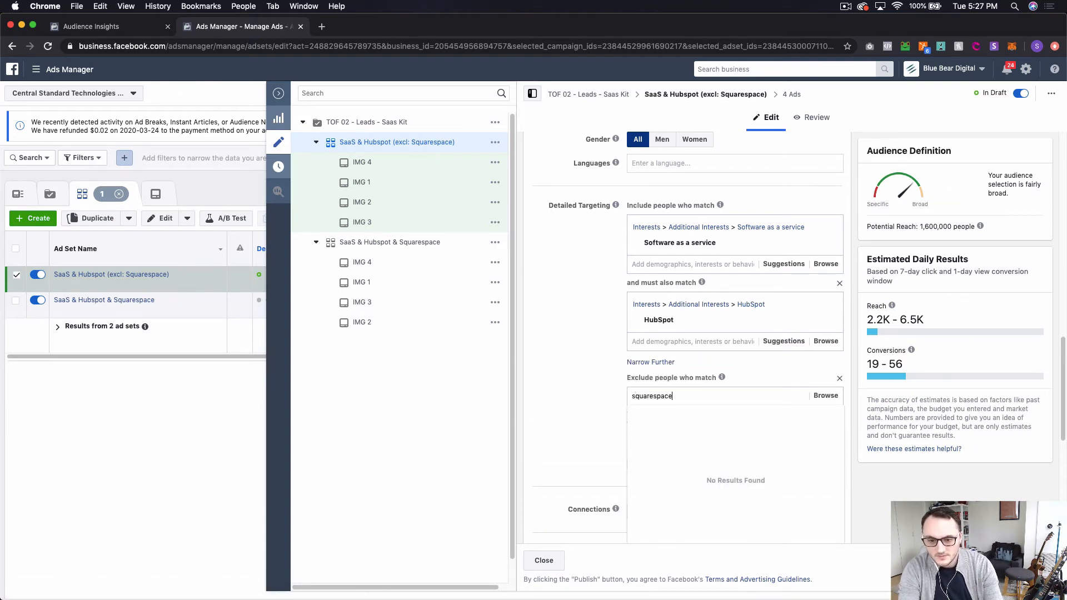
{"action": "left_click", "coordinate": [699, 413]}
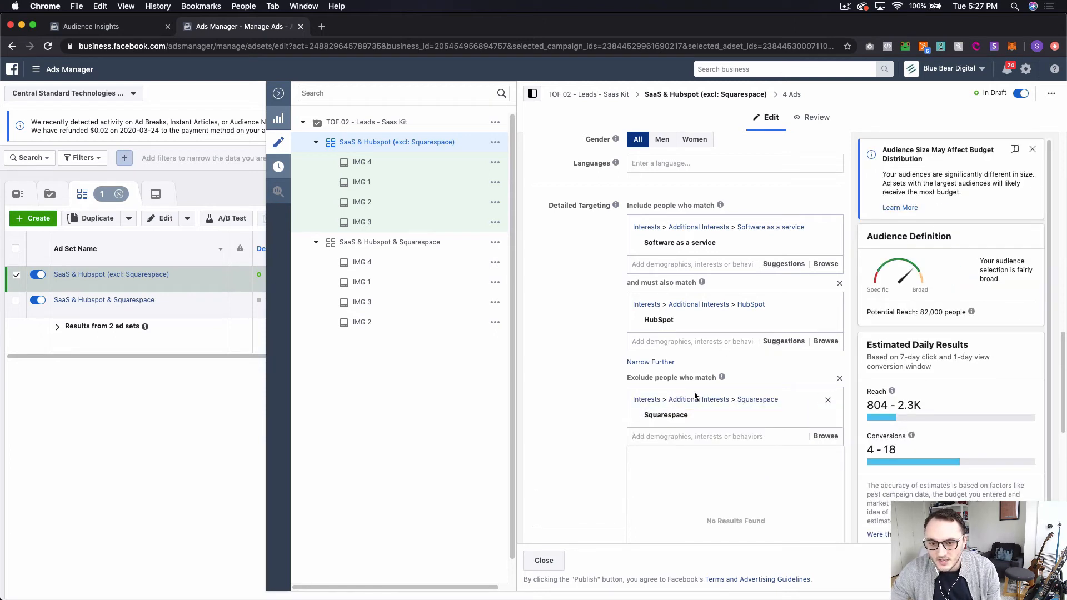
{"action": "left_click", "coordinate": [565, 370]}
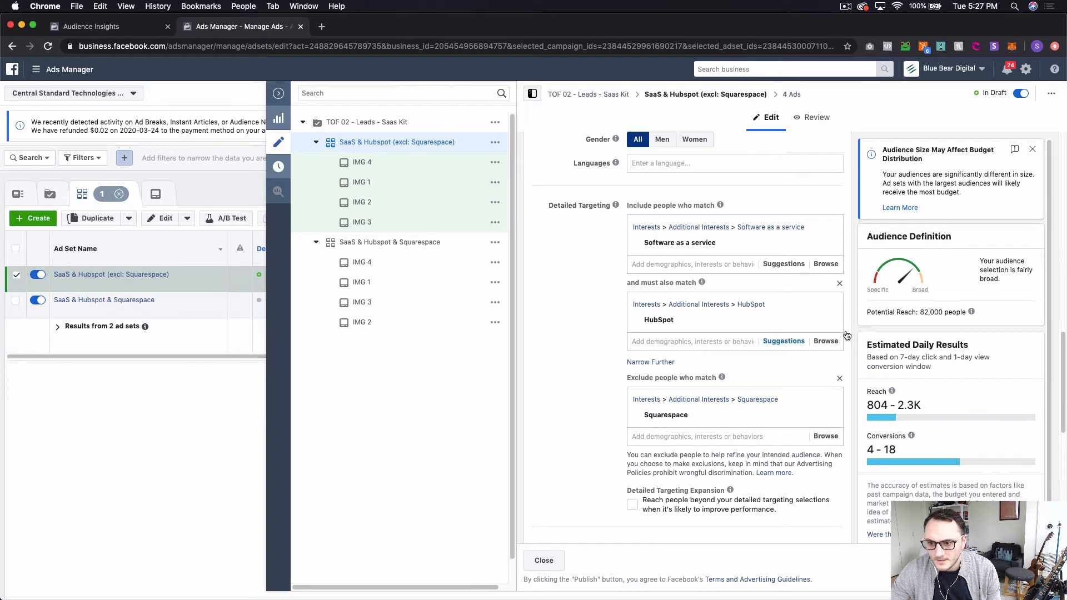
{"action": "left_click", "coordinate": [1032, 149]}
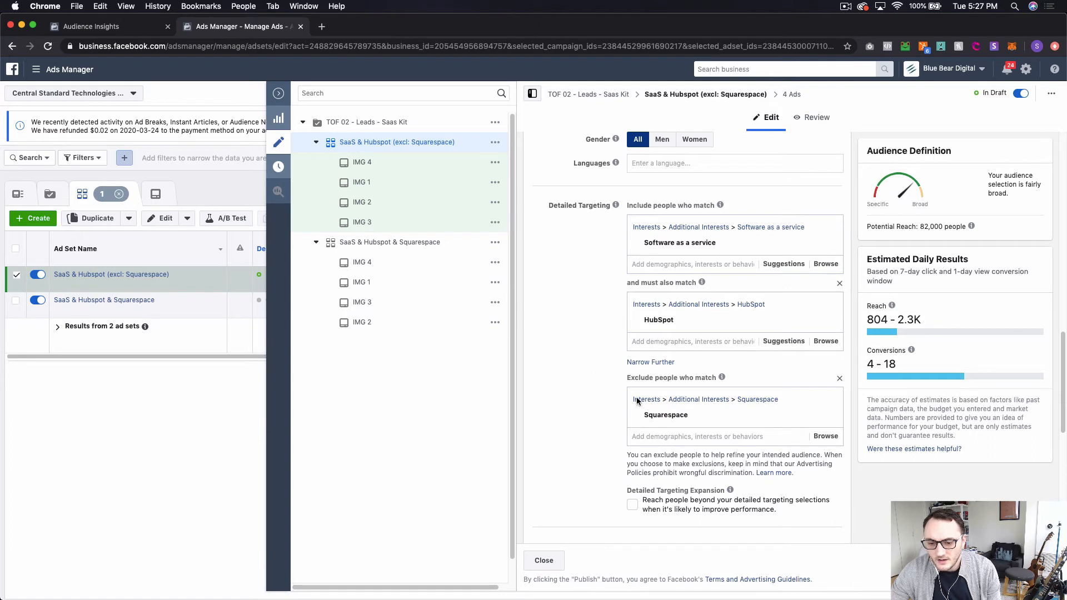
{"action": "mouse_move", "coordinate": [661, 419]}
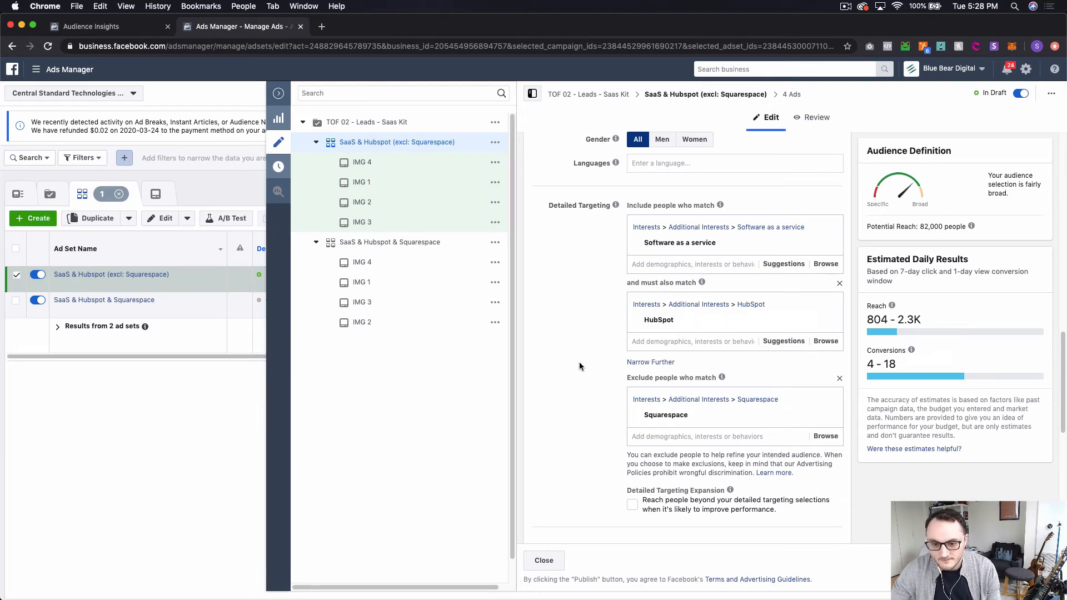
Quickly duplicate the SaaS & Hubspot (excl: Squarespace) ad set with its ads
{"action": "scroll", "coordinate": [588, 350], "scroll_direction": "up", "scroll_amount": 10}
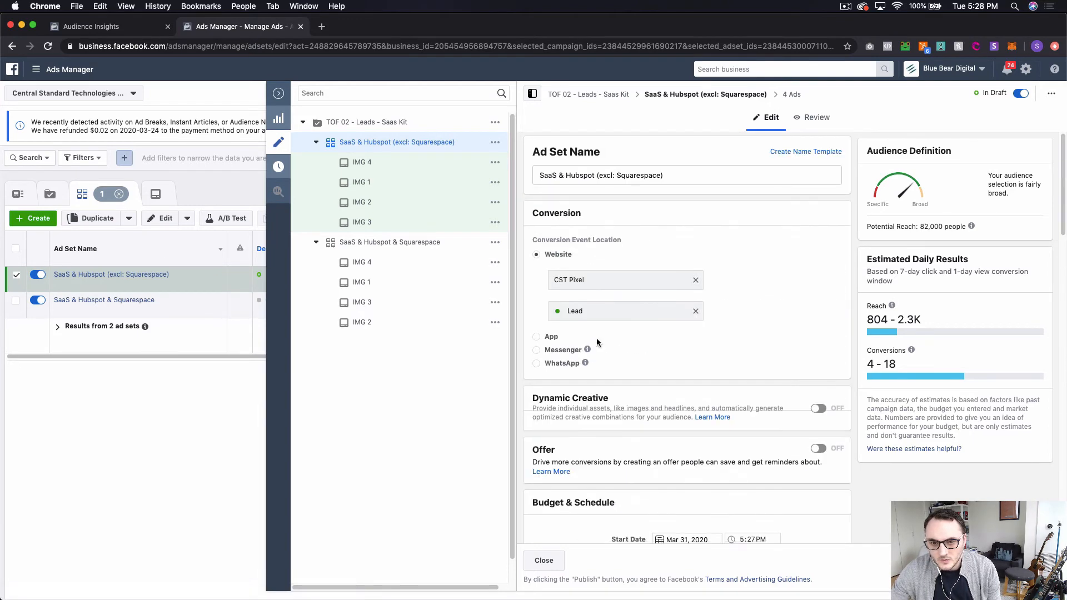
{"action": "scroll", "coordinate": [596, 342], "scroll_direction": "down", "scroll_amount": 5}
{"action": "left_click", "coordinate": [494, 142]}
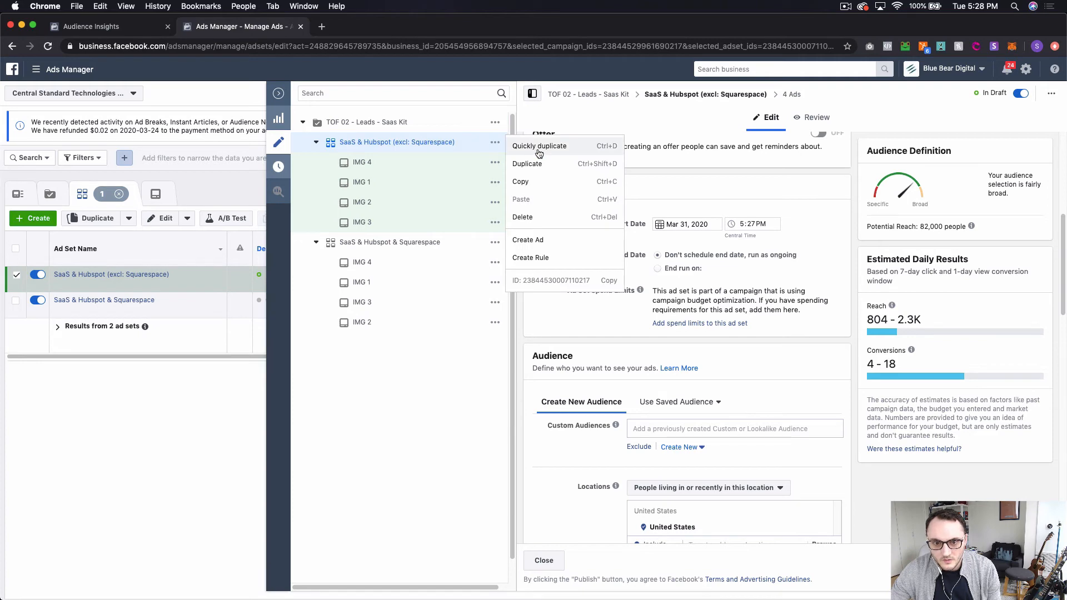
{"action": "left_click", "coordinate": [538, 147]}
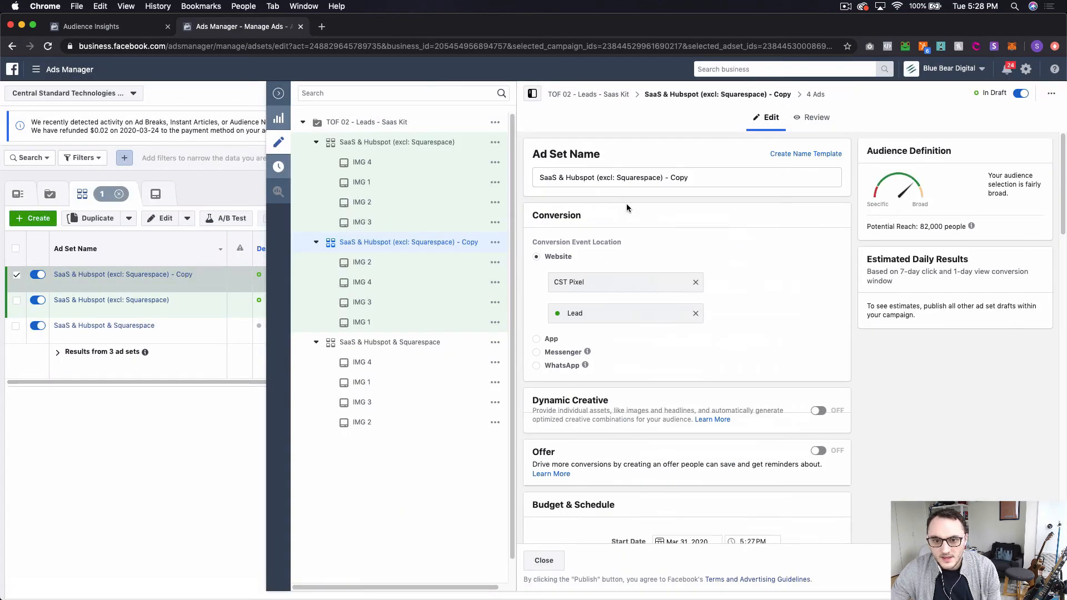
Rename the new ad set copy as SaaS & Squarespace (excl: Hubspot)
{"action": "left_click", "coordinate": [719, 176]}
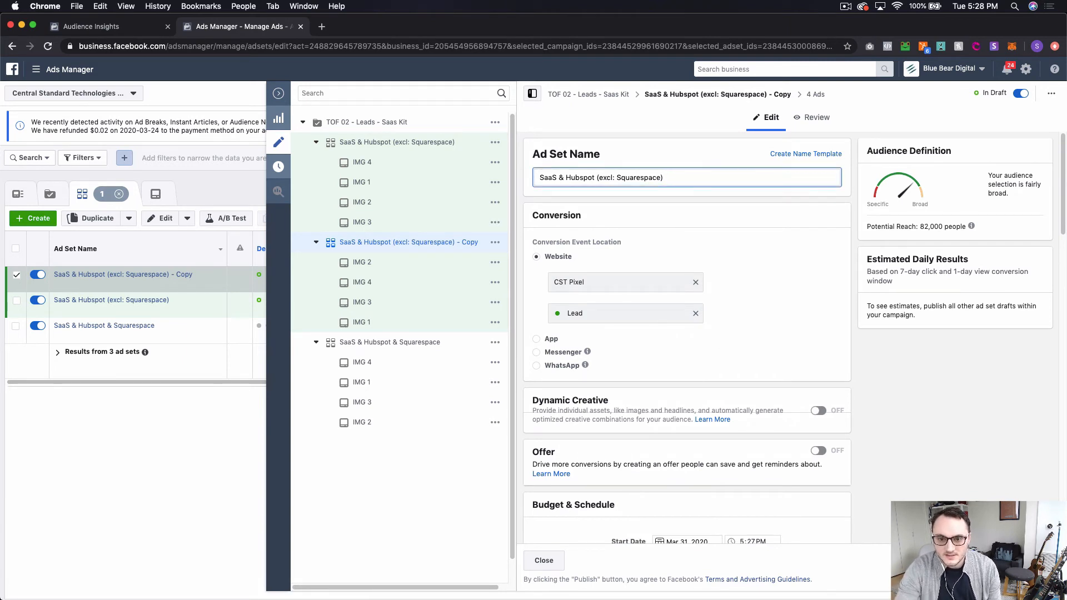
{"action": "double_click", "coordinate": [631, 177]}
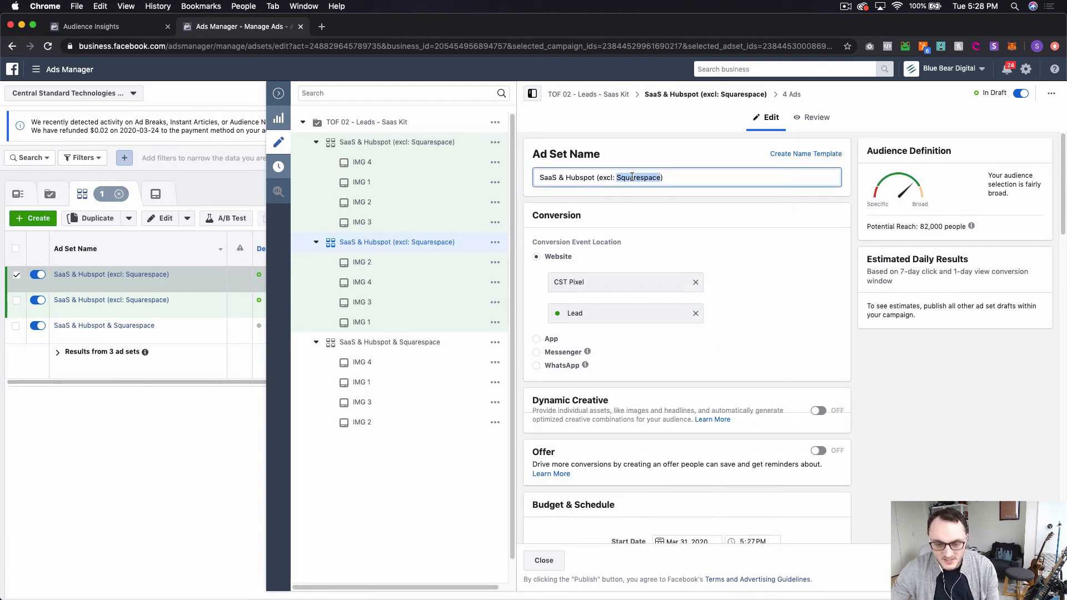
{"action": "key", "text": "cmd+x"}
{"action": "double_click", "coordinate": [577, 178]}
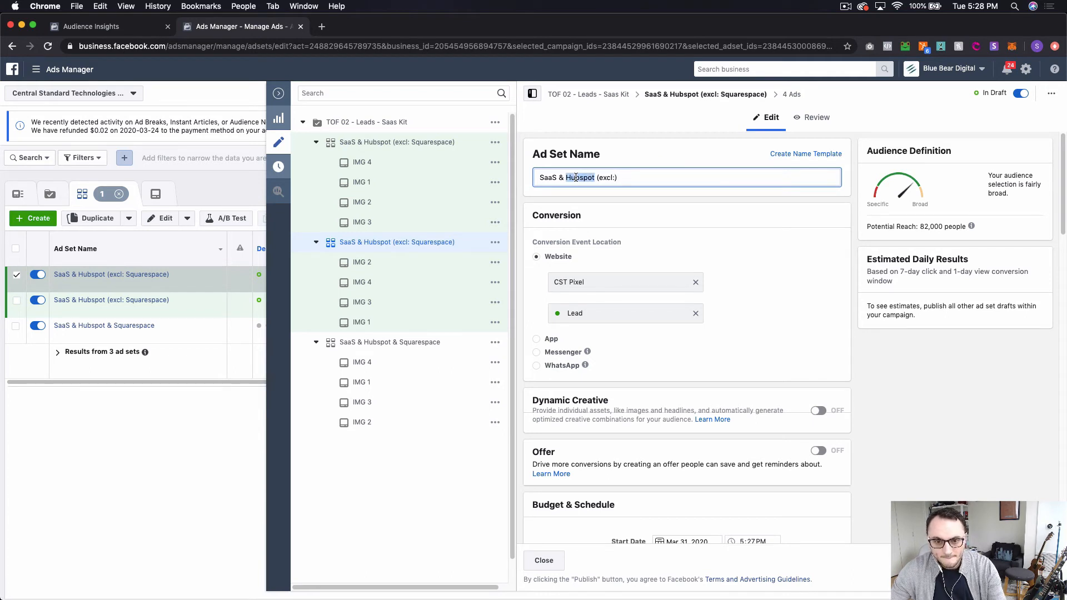
{"action": "key", "text": "cmd+v"}
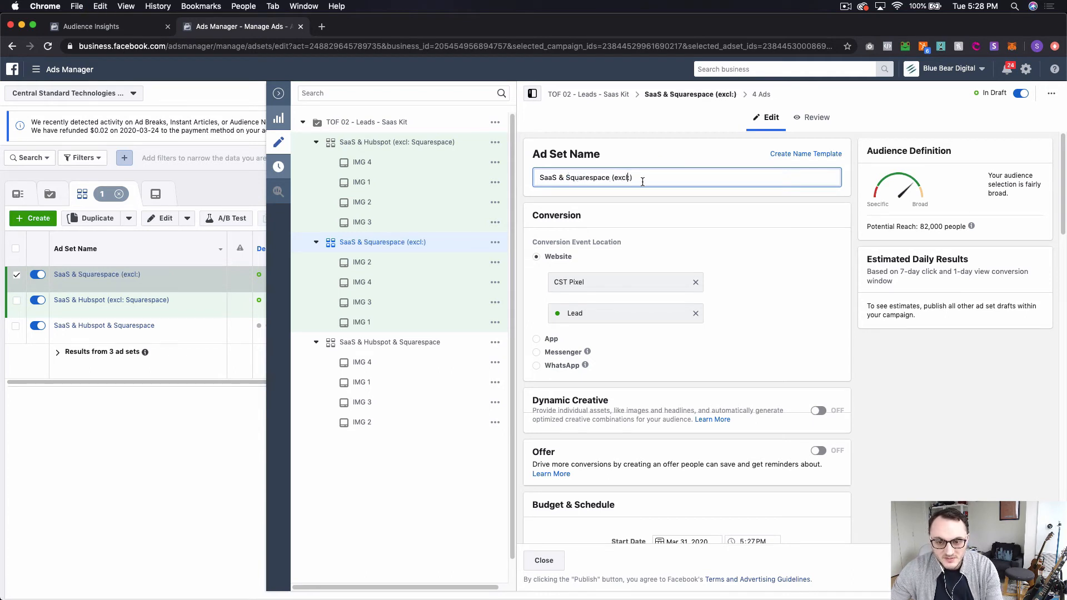
{"action": "type", "text": "Hubspot"}
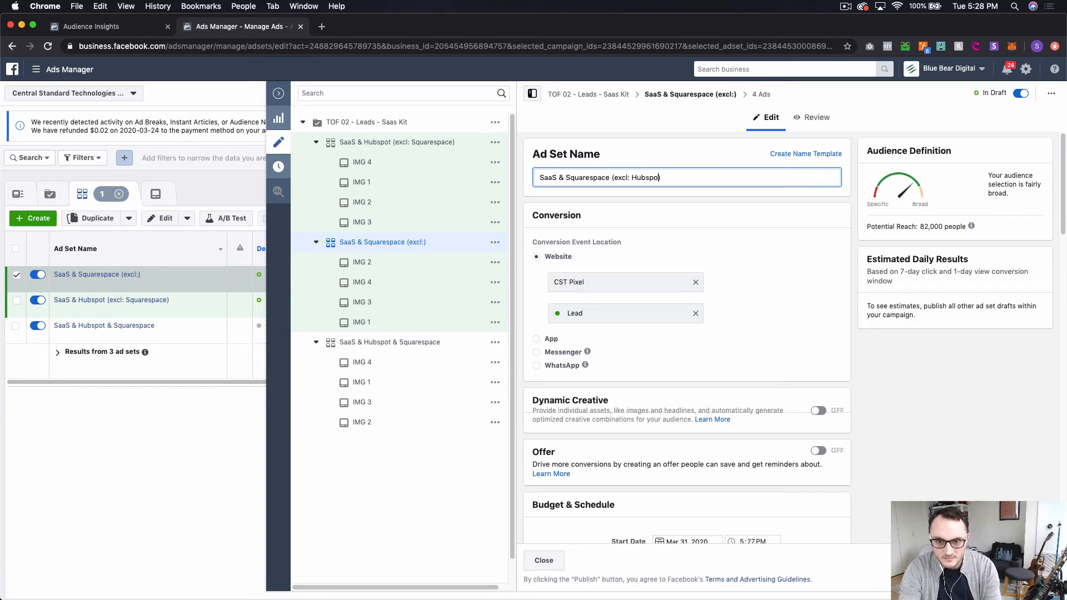
Replace the HubSpot interest with Squarespace in the "must also match" condition of the detailed targeting
{"action": "scroll", "coordinate": [666, 231], "scroll_direction": "down", "scroll_amount": 2}
{"action": "scroll", "coordinate": [665, 231], "scroll_direction": "down", "scroll_amount": 12}
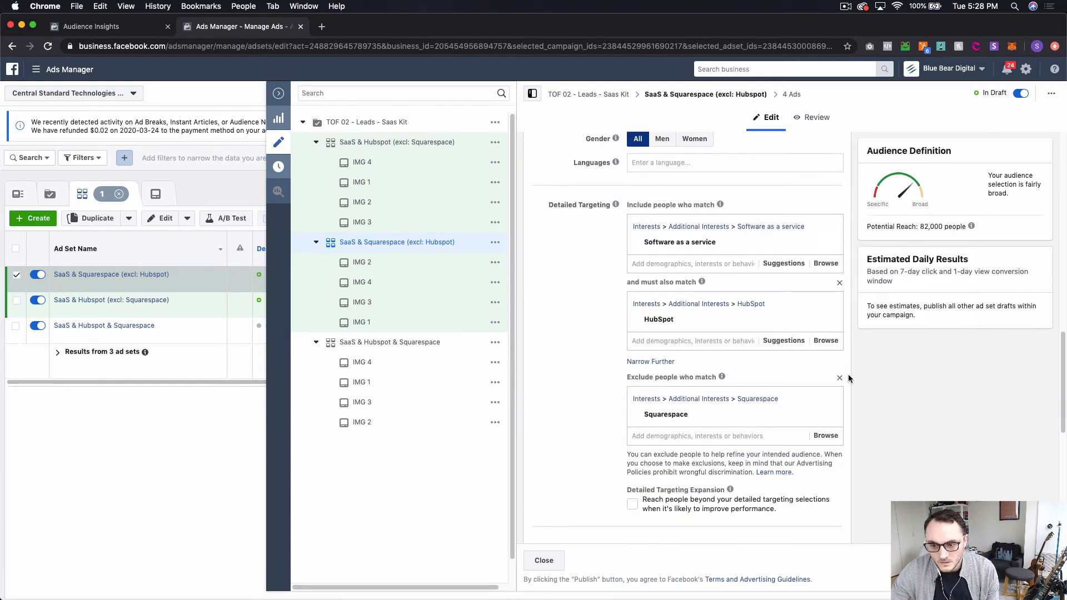
{"action": "left_click", "coordinate": [691, 339]}
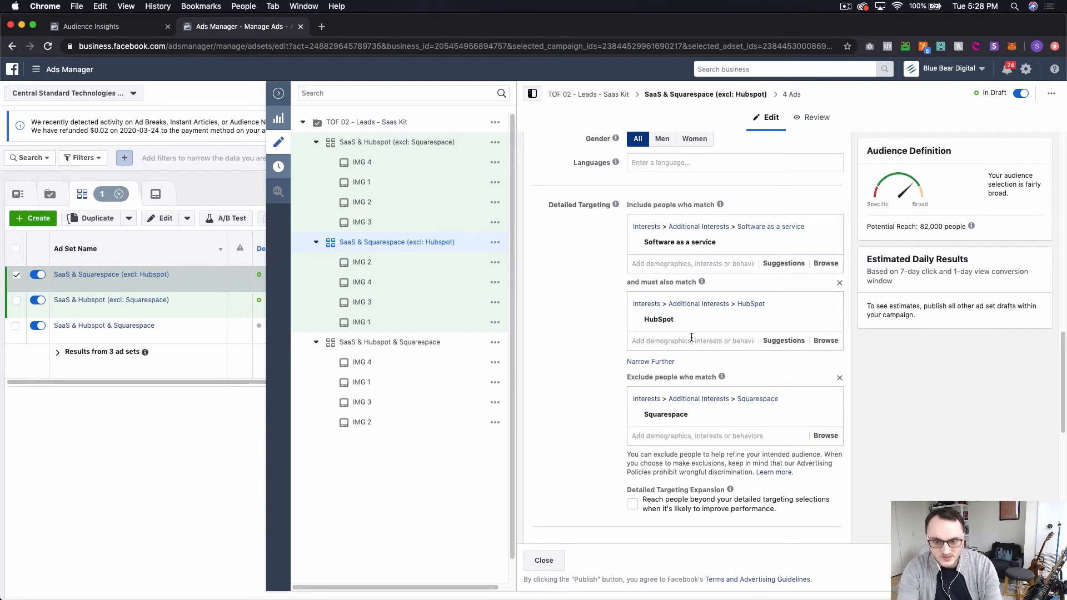
{"action": "type", "text": "squares"}
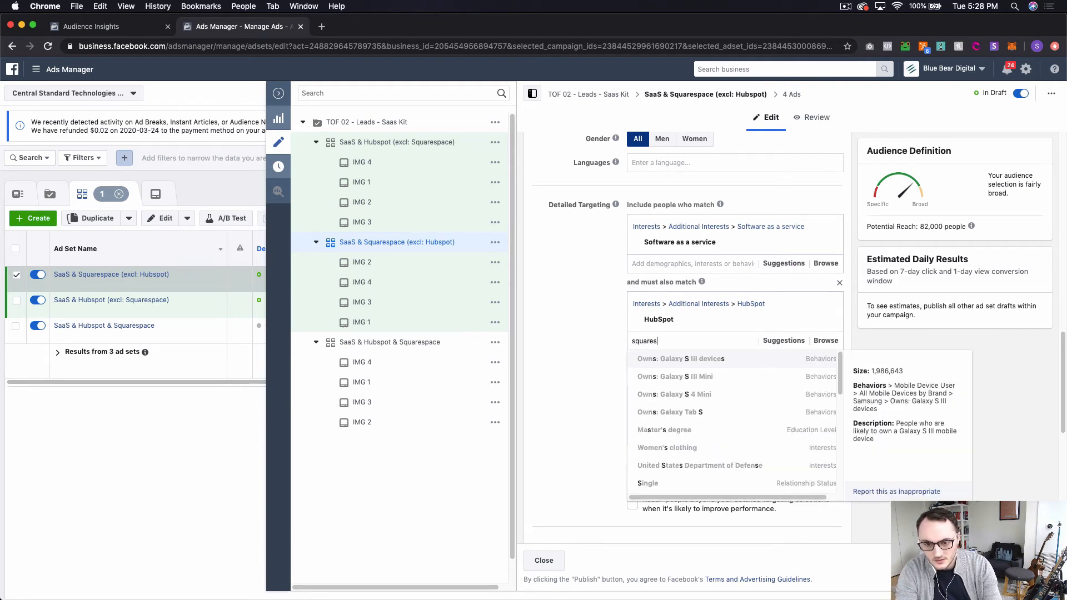
{"action": "type", "text": "pace"}
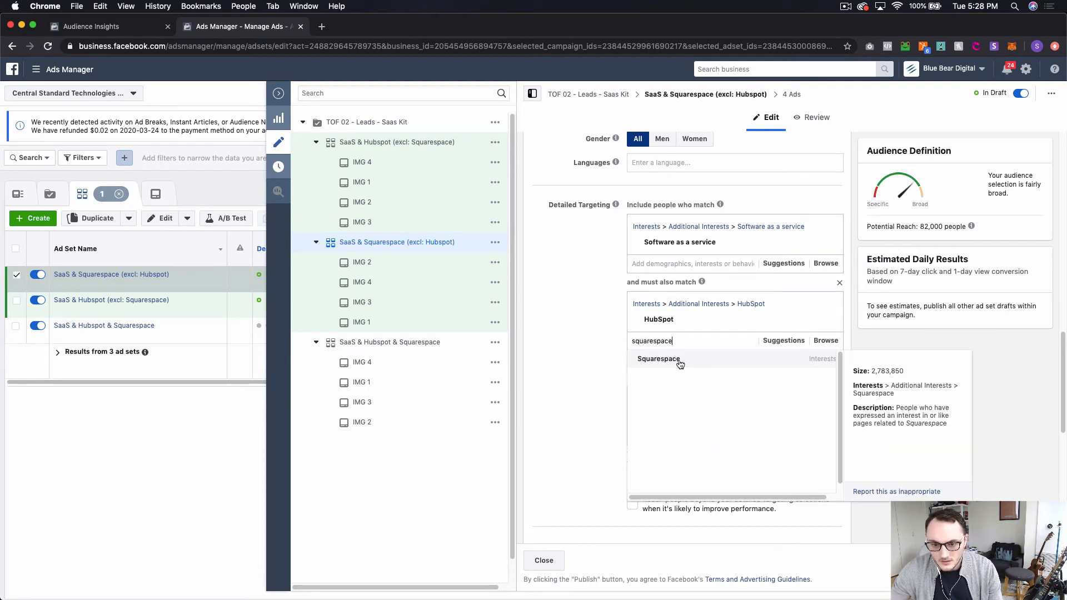
{"action": "left_click", "coordinate": [658, 359]}
{"action": "left_click", "coordinate": [828, 320]}
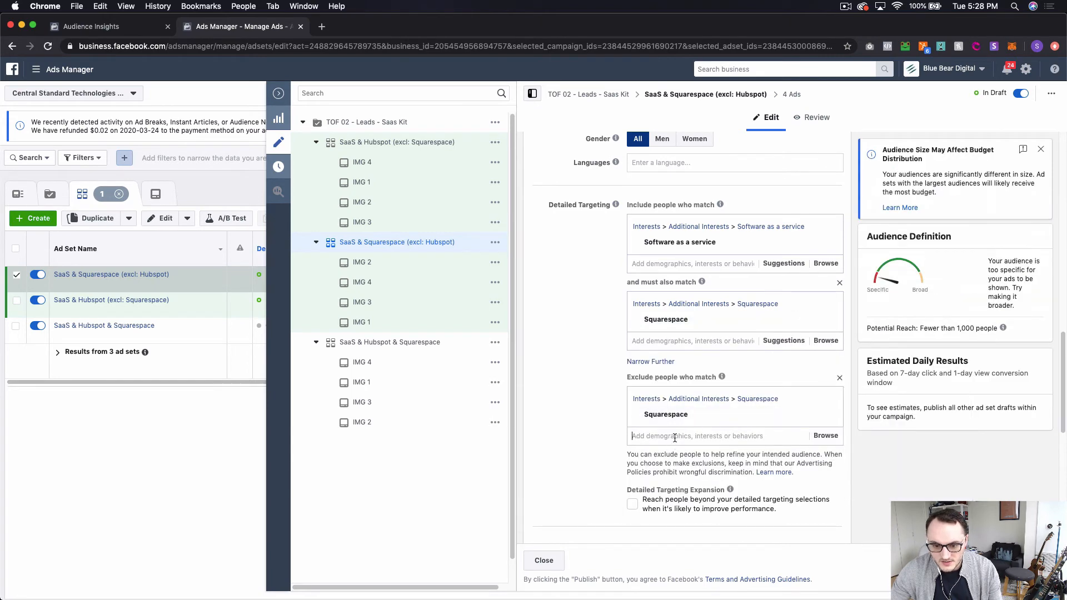
Replace the excluded Squarespace interest with HubSpot in the detailed targeting
{"action": "type", "text": "hubspot"}
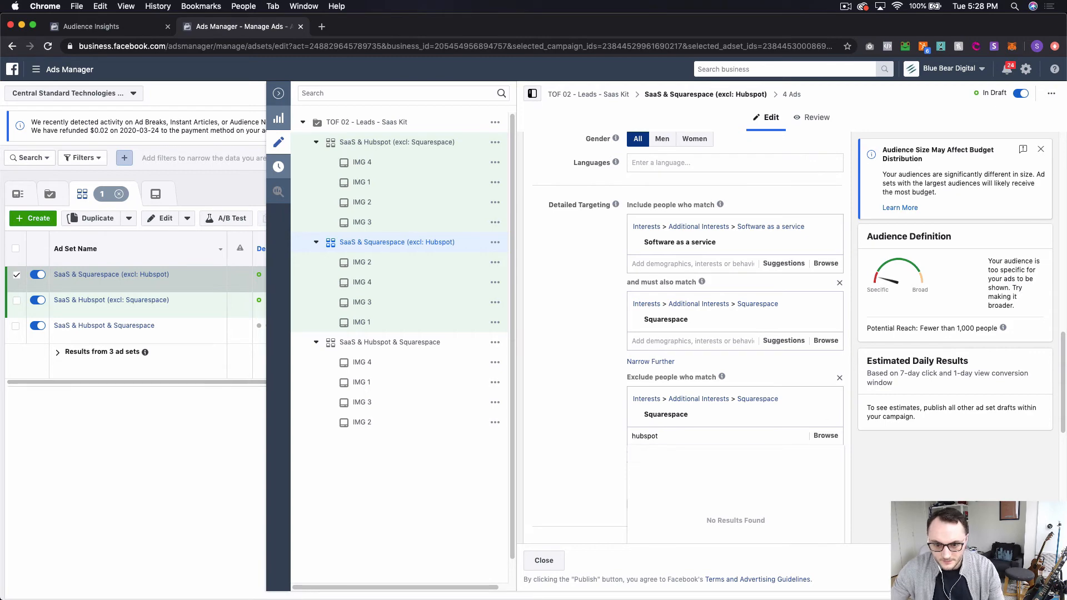
{"action": "left_click", "coordinate": [666, 455]}
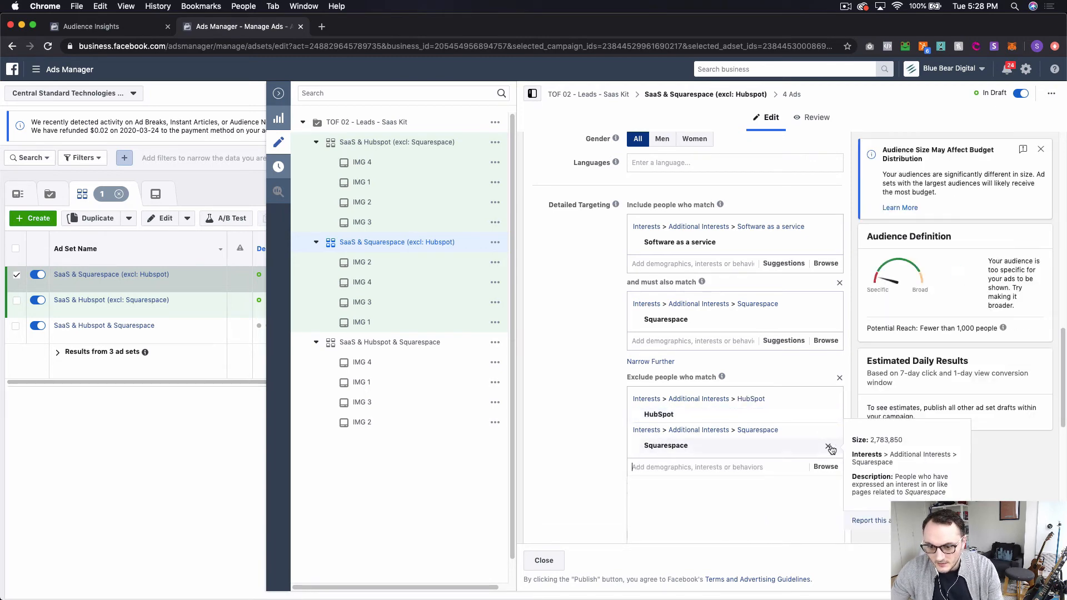
{"action": "left_click", "coordinate": [830, 448]}
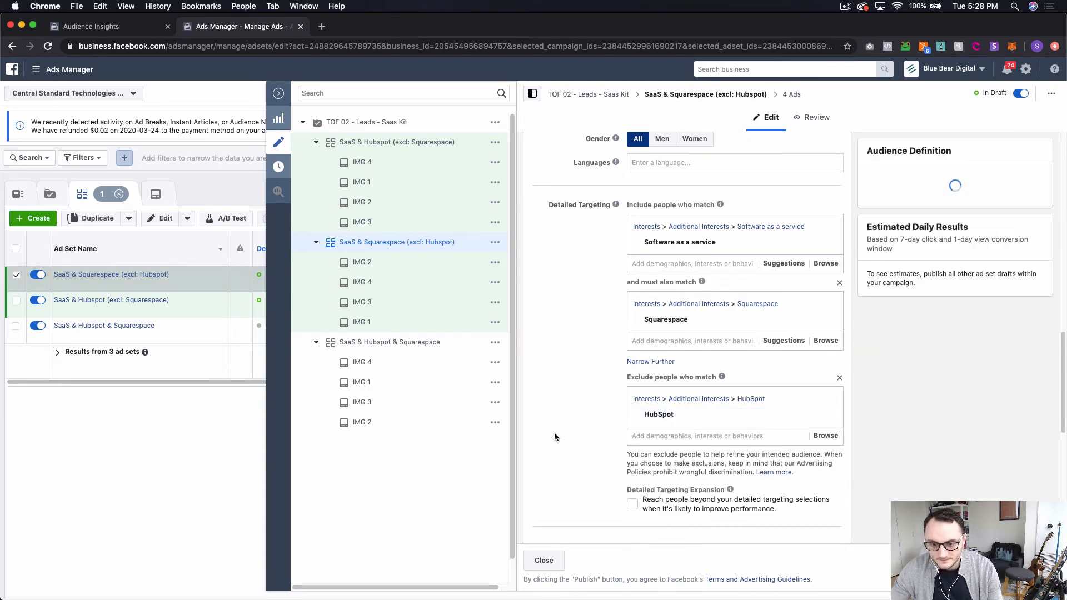
{"action": "scroll", "coordinate": [593, 400], "scroll_direction": "up", "scroll_amount": 15}
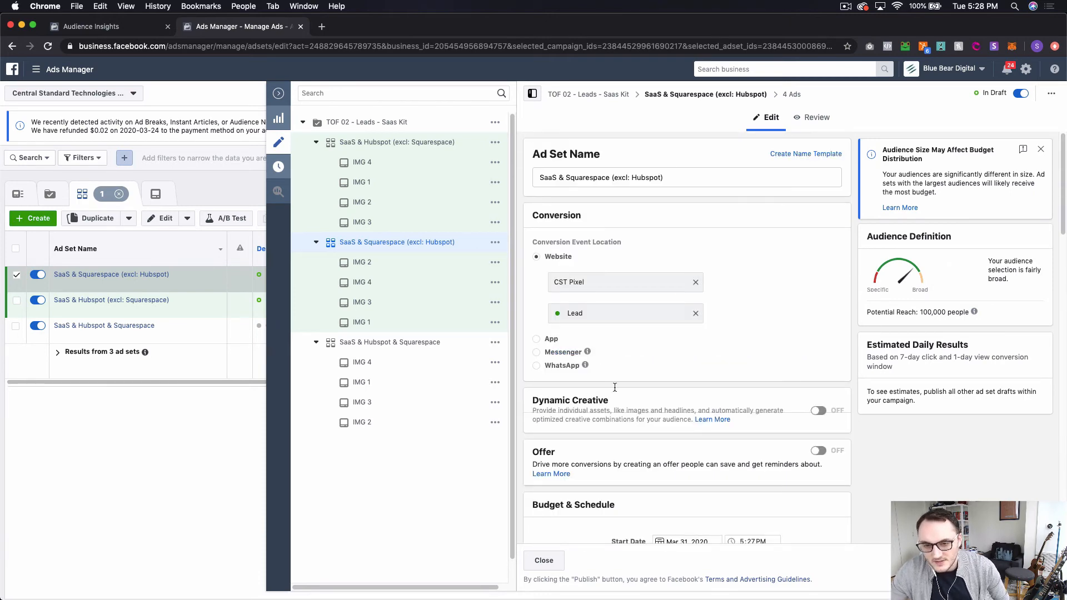
{"action": "scroll", "coordinate": [679, 359], "scroll_direction": "down", "scroll_amount": 10}
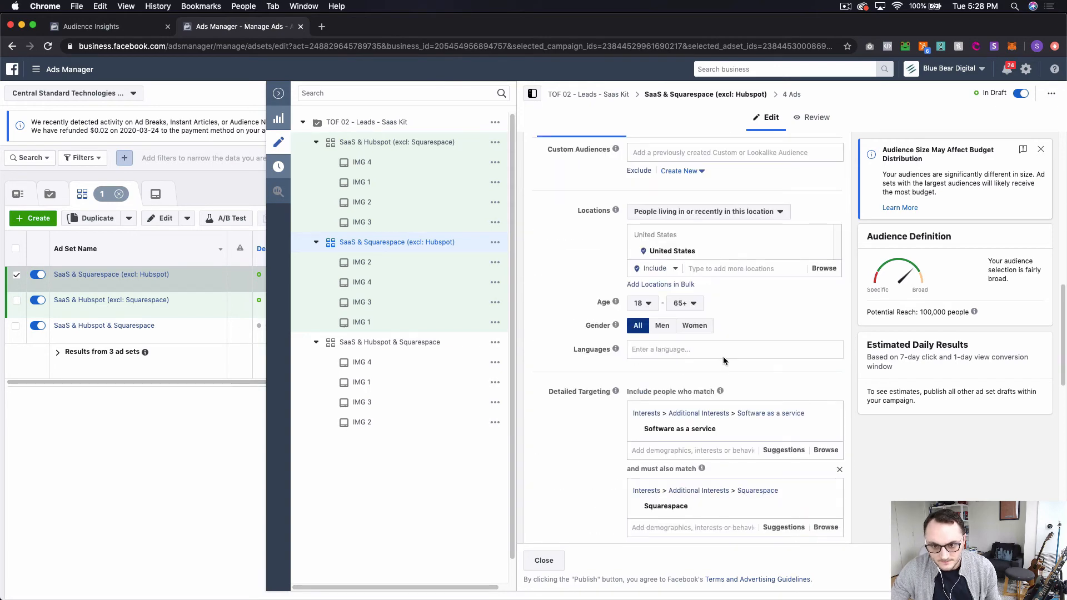
{"action": "scroll", "coordinate": [724, 360], "scroll_direction": "up", "scroll_amount": 5}
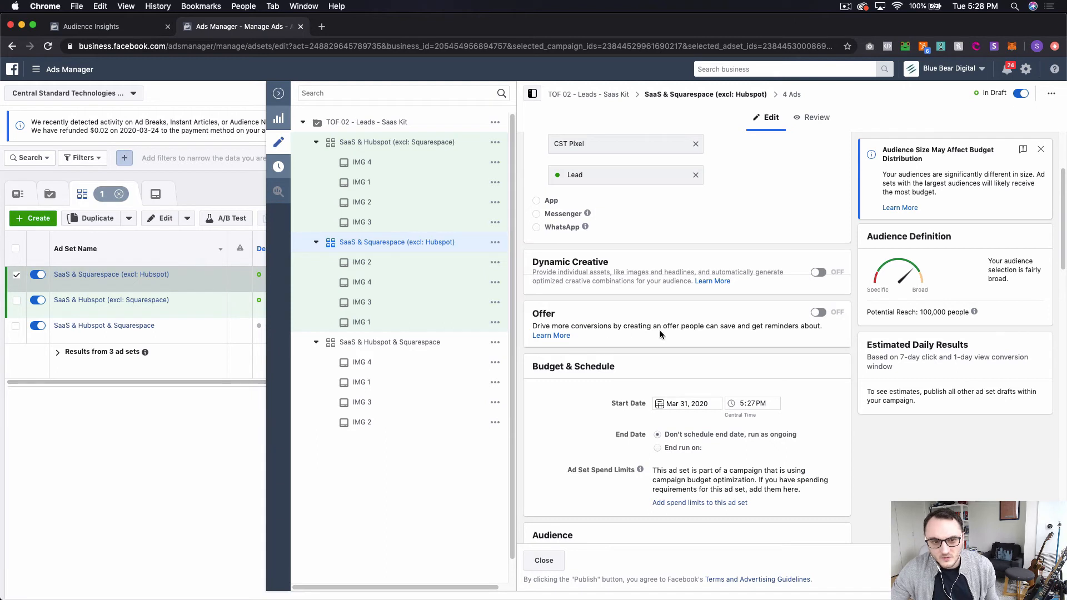
{"action": "scroll", "coordinate": [686, 362], "scroll_direction": "up", "scroll_amount": 3}
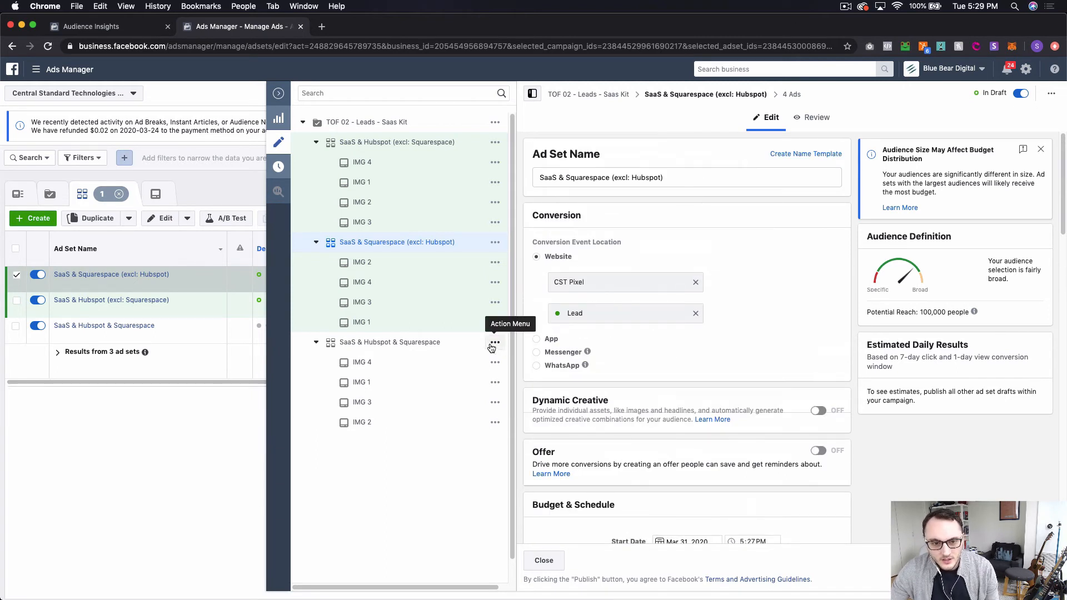
Quickly duplicate the SaaS & Hubspot (excl: Squarespace) ad set once more, together with its ads
{"action": "scroll", "coordinate": [817, 293], "scroll_direction": "down", "scroll_amount": 2}
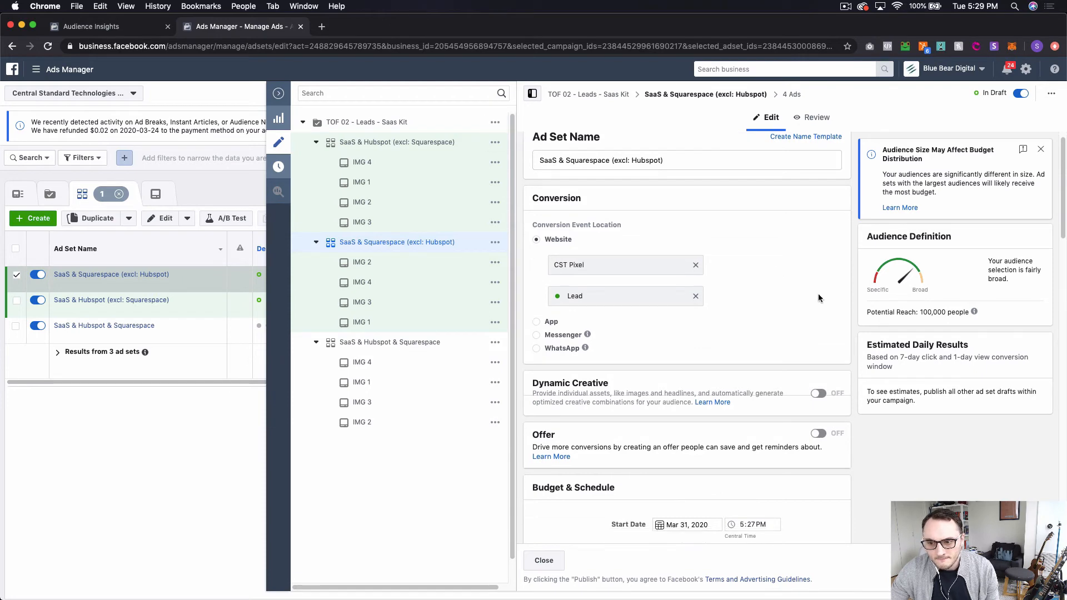
{"action": "scroll", "coordinate": [791, 292], "scroll_direction": "up", "scroll_amount": 2}
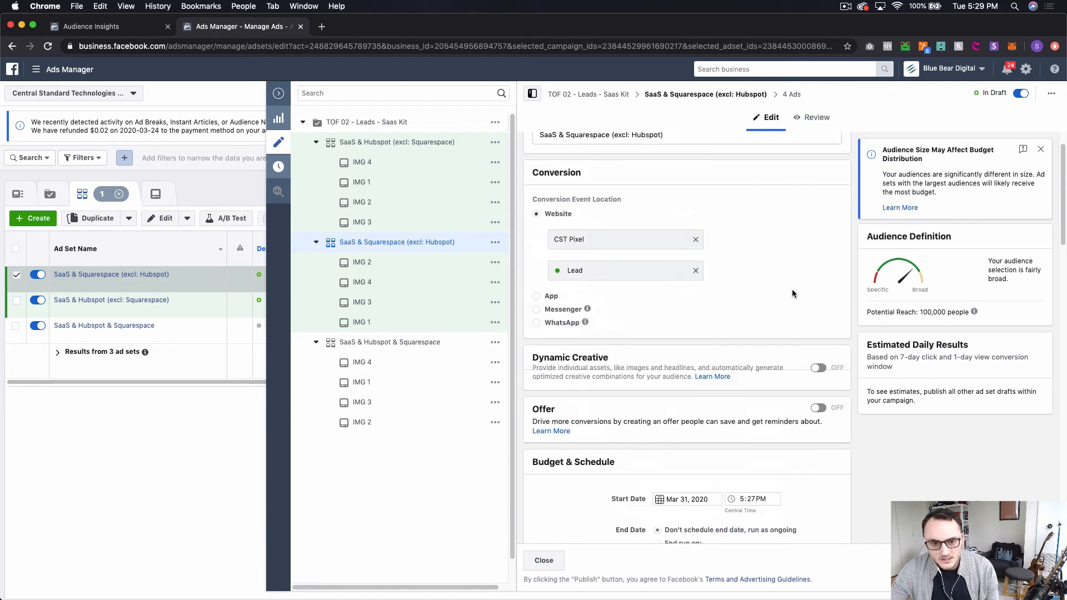
{"action": "left_click", "coordinate": [495, 143]}
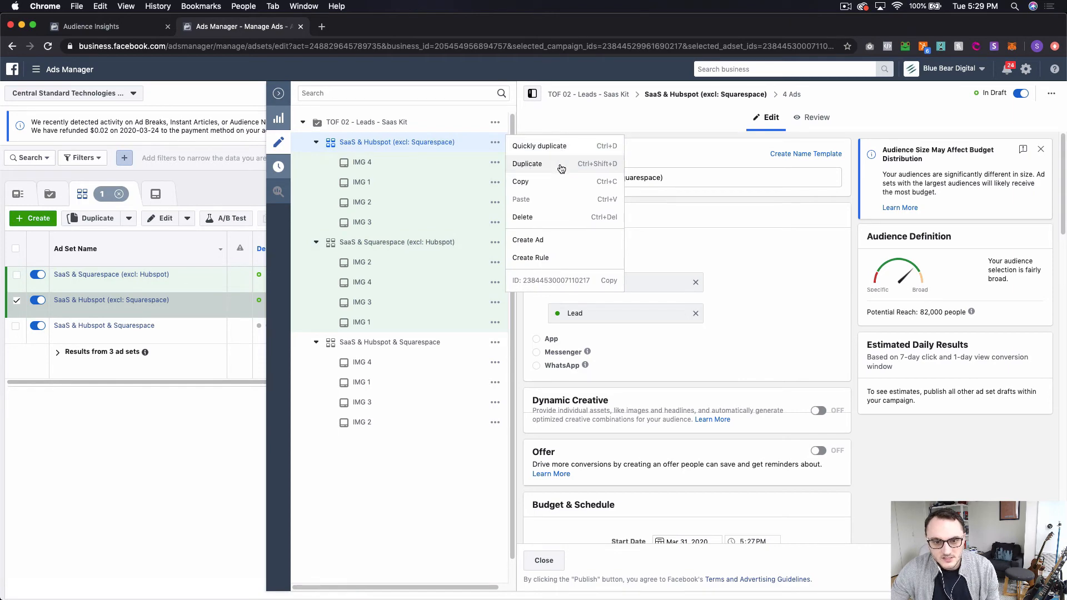
{"action": "left_click", "coordinate": [558, 145]}
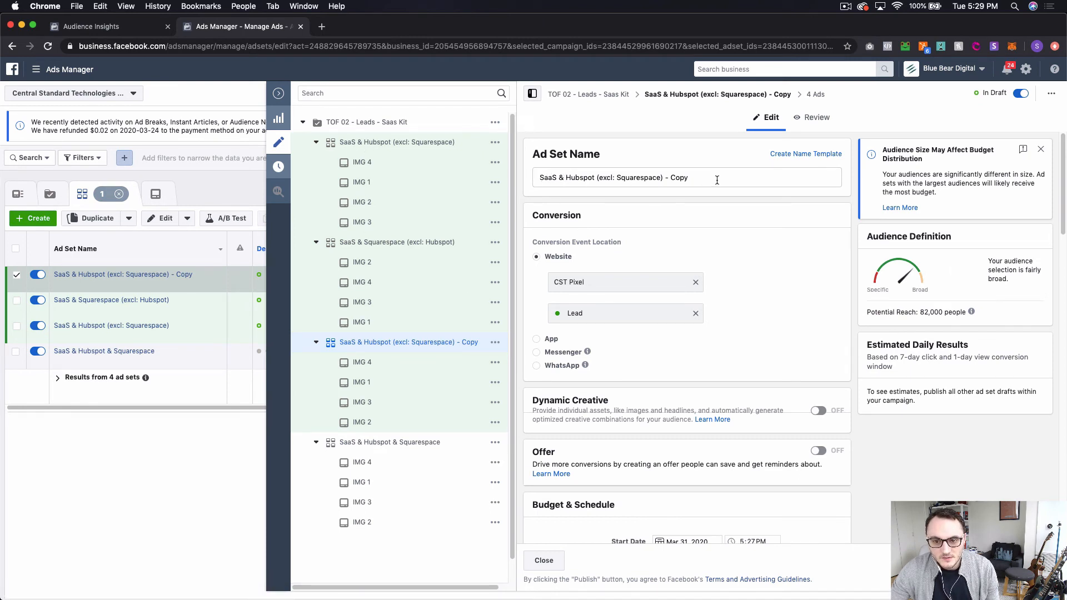
Rename the new ad set copy as Squarespace & Hubspot (excl: SaaS)
{"action": "left_click_drag", "start_coordinate": [716, 180], "coordinate": [663, 177]}
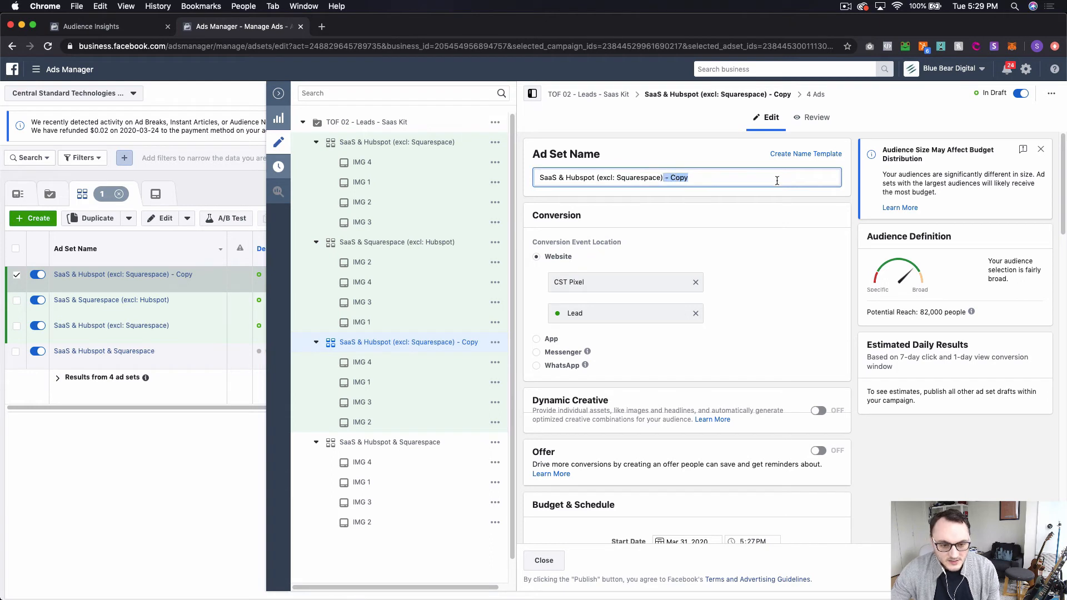
{"action": "key", "text": "BackSpace"}
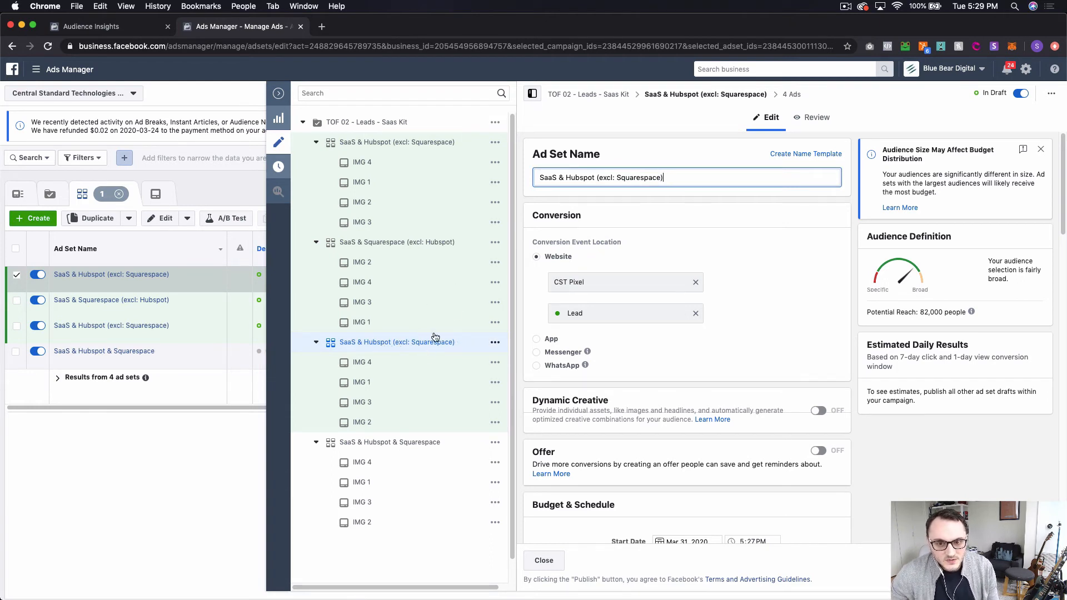
{"action": "double_click", "coordinate": [548, 177]}
{"action": "type", "text": "Square"}
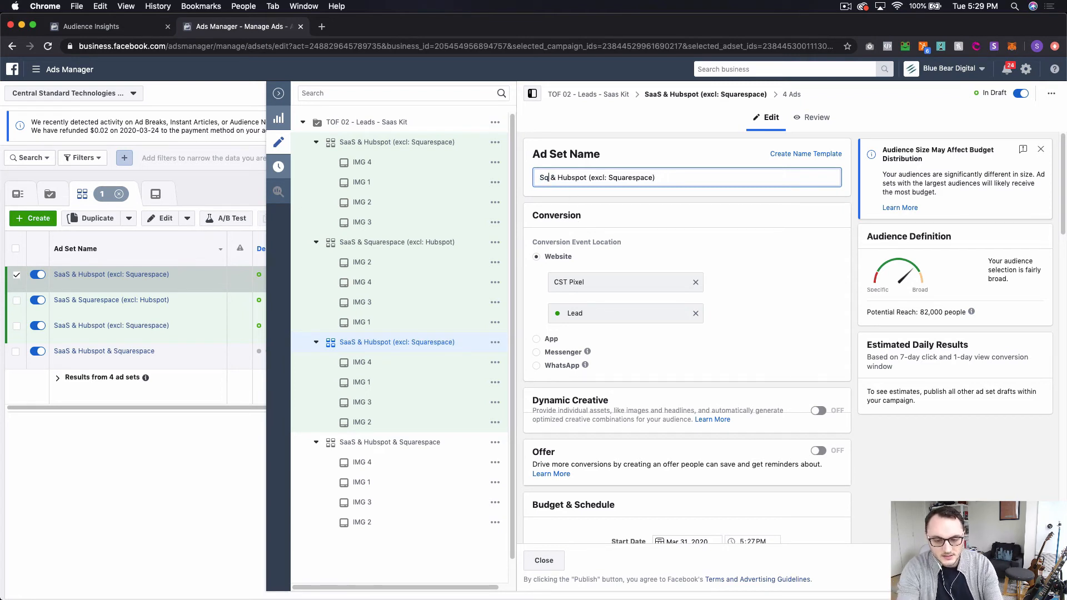
{"action": "type", "text": "space"}
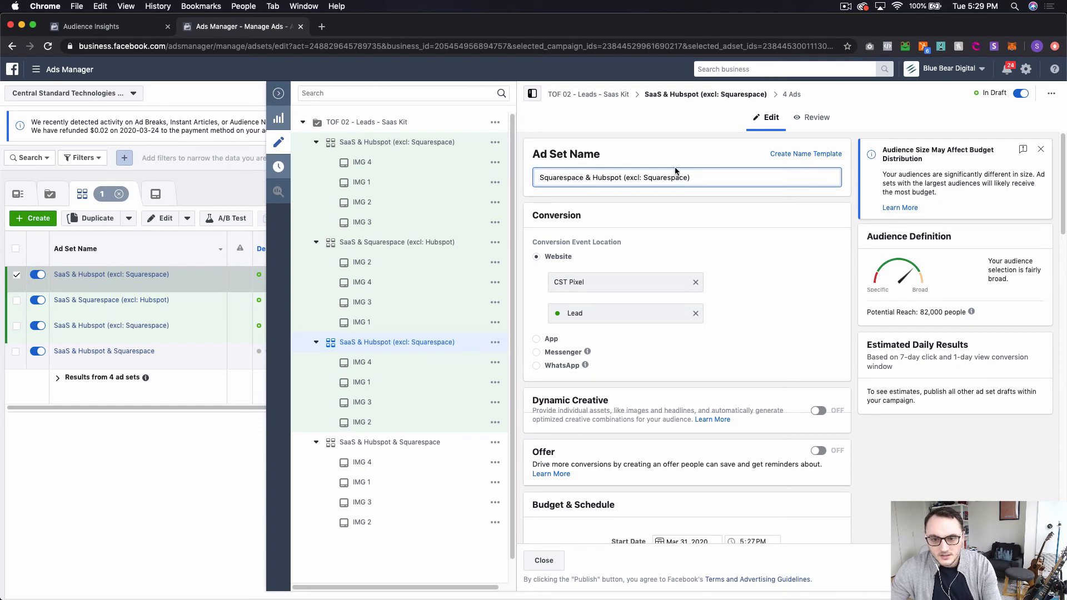
{"action": "left_click_drag", "start_coordinate": [690, 178], "coordinate": [644, 177]}
{"action": "type", "text": "Sa"}
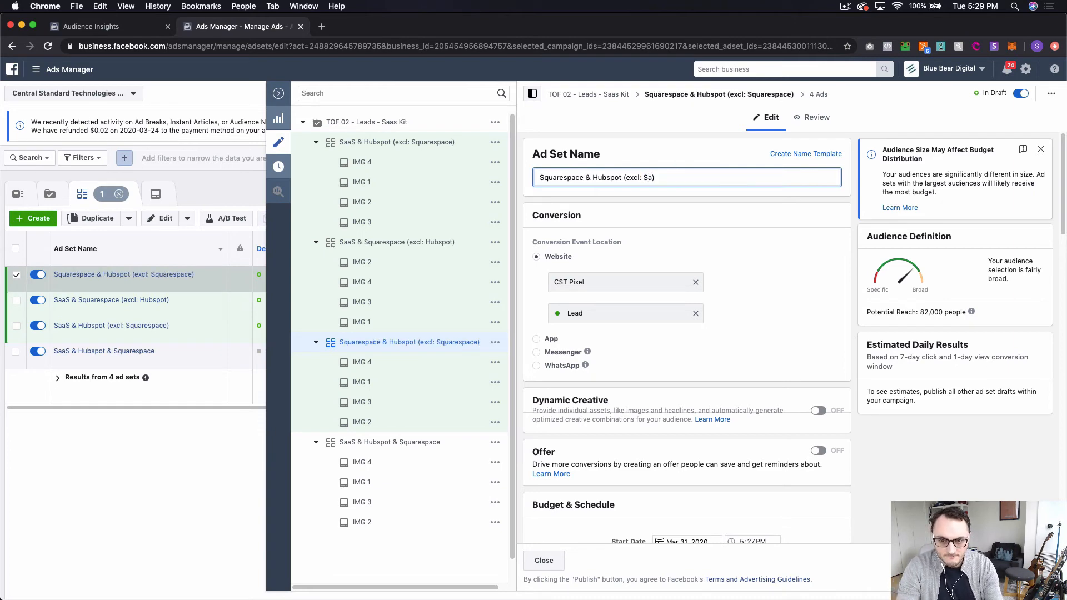
{"action": "type", "text": "aS"}
Replace the Software as a service interest with Squarespace under "Include people who match" in the detailed targeting
{"action": "scroll", "coordinate": [684, 230], "scroll_direction": "down", "scroll_amount": 10}
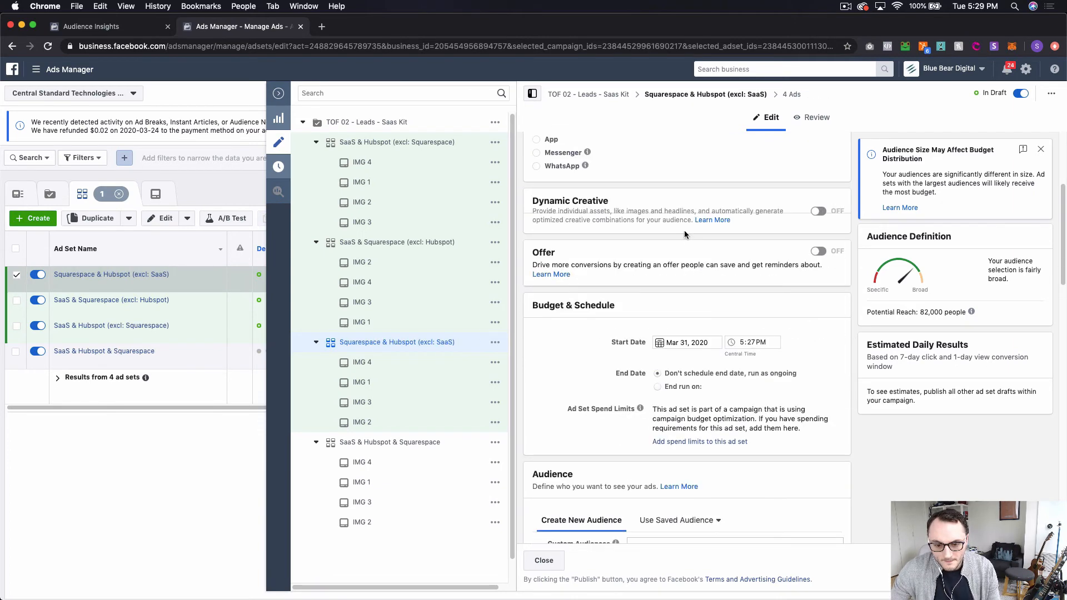
{"action": "scroll", "coordinate": [684, 230], "scroll_direction": "down", "scroll_amount": 5}
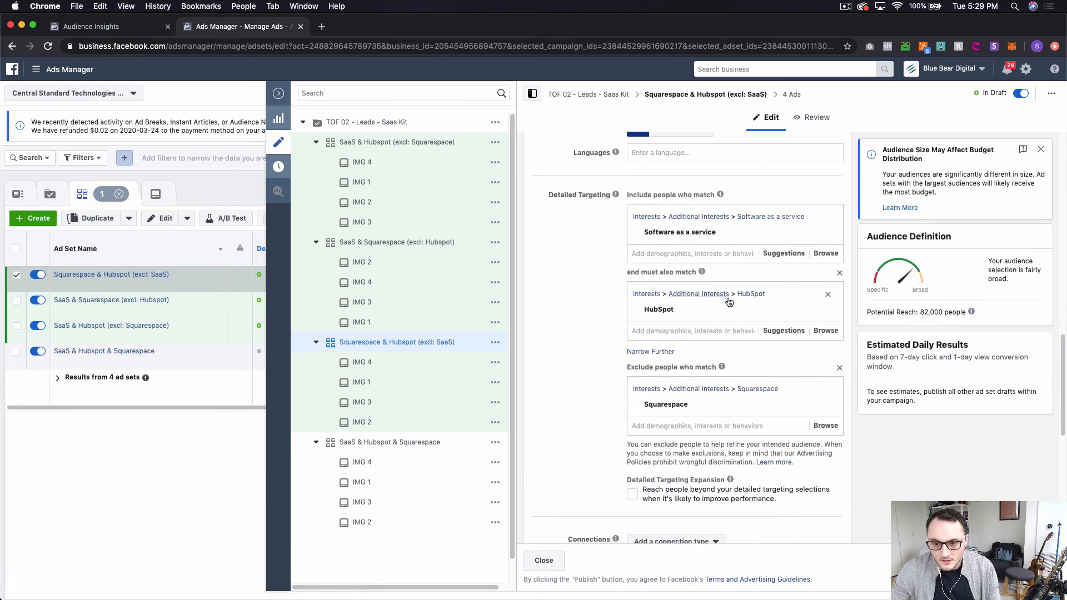
{"action": "mouse_move", "coordinate": [829, 238]}
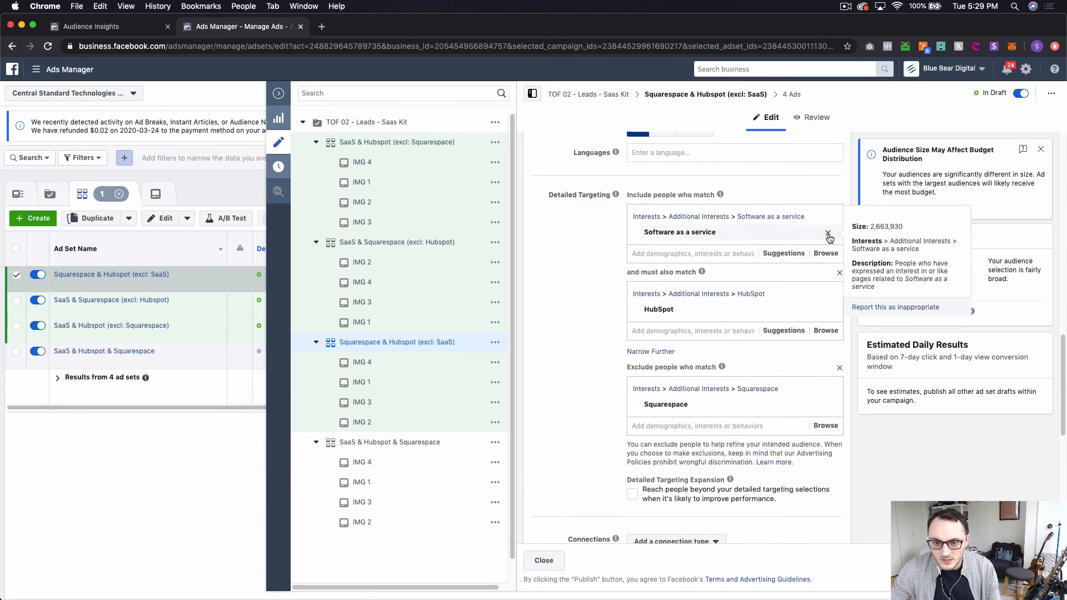
{"action": "left_click", "coordinate": [827, 234]}
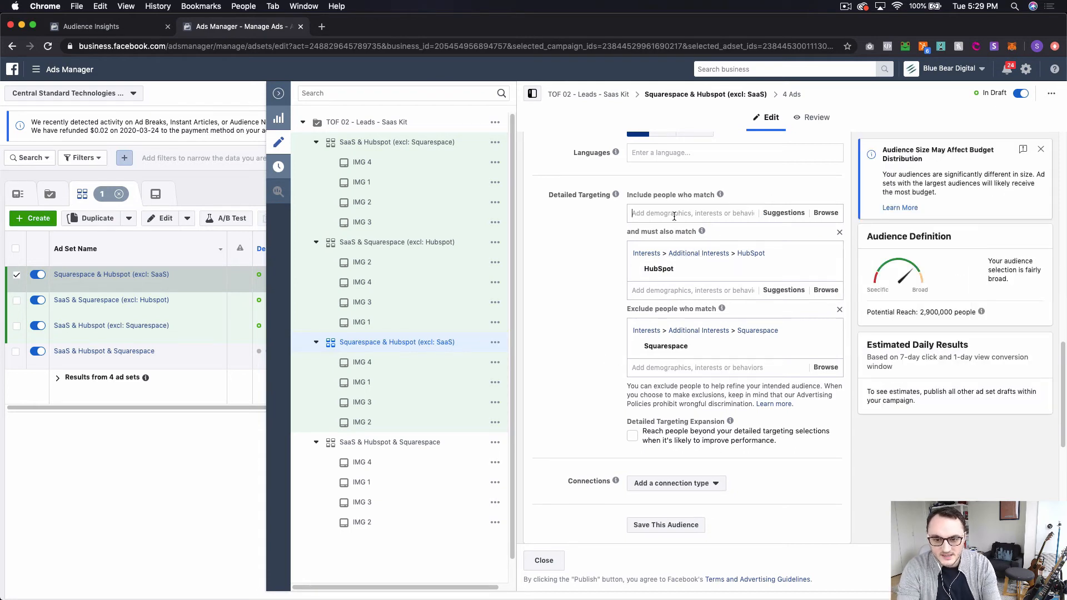
{"action": "left_click", "coordinate": [674, 216]}
{"action": "type", "text": "squarespac"}
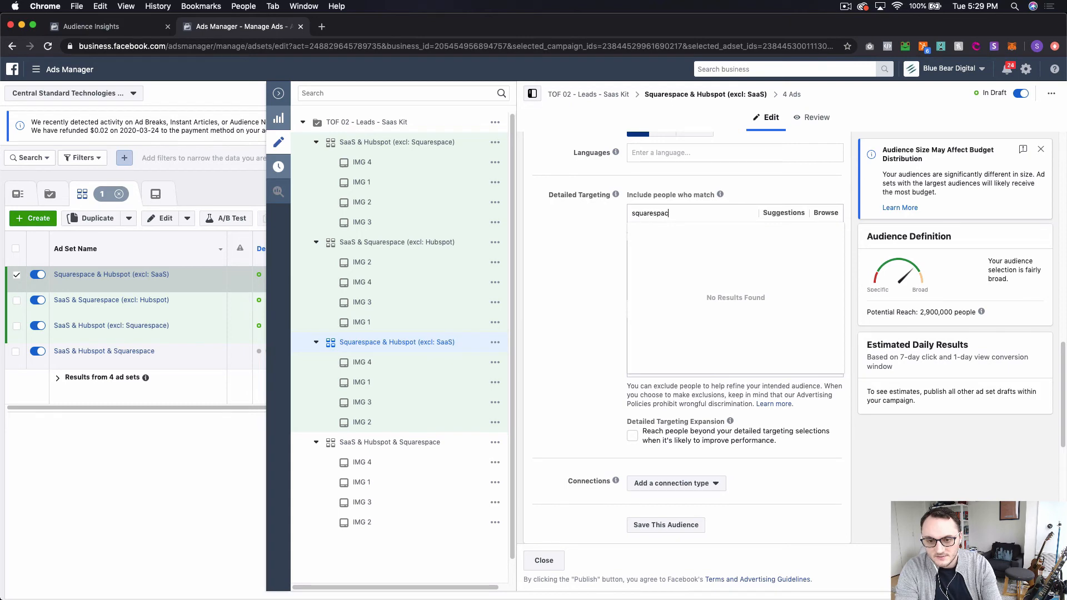
{"action": "type", "text": "e"}
{"action": "left_click", "coordinate": [669, 232]}
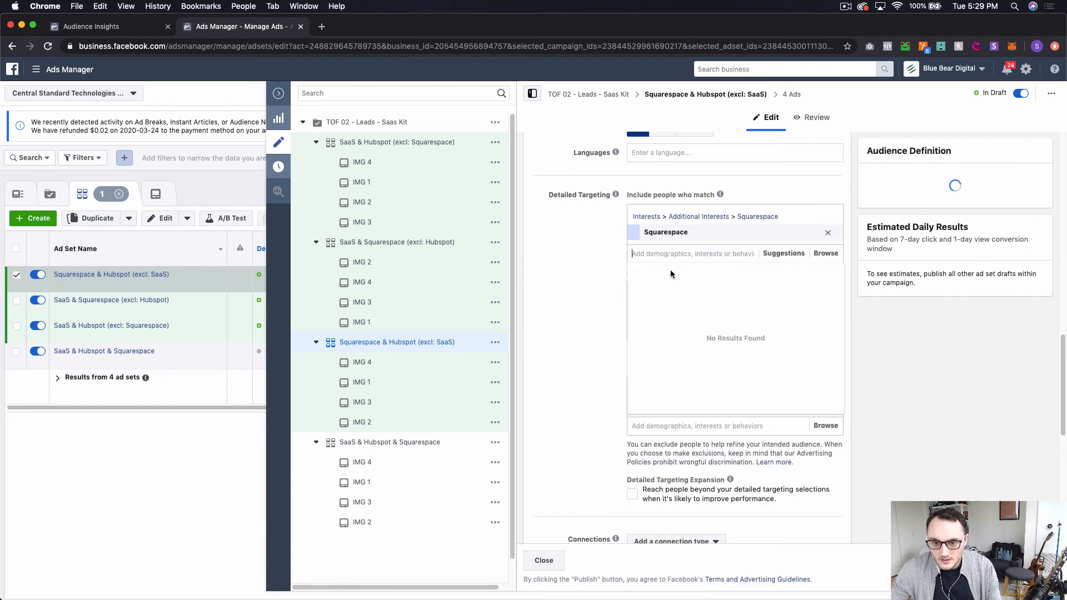
{"action": "left_click", "coordinate": [542, 301]}
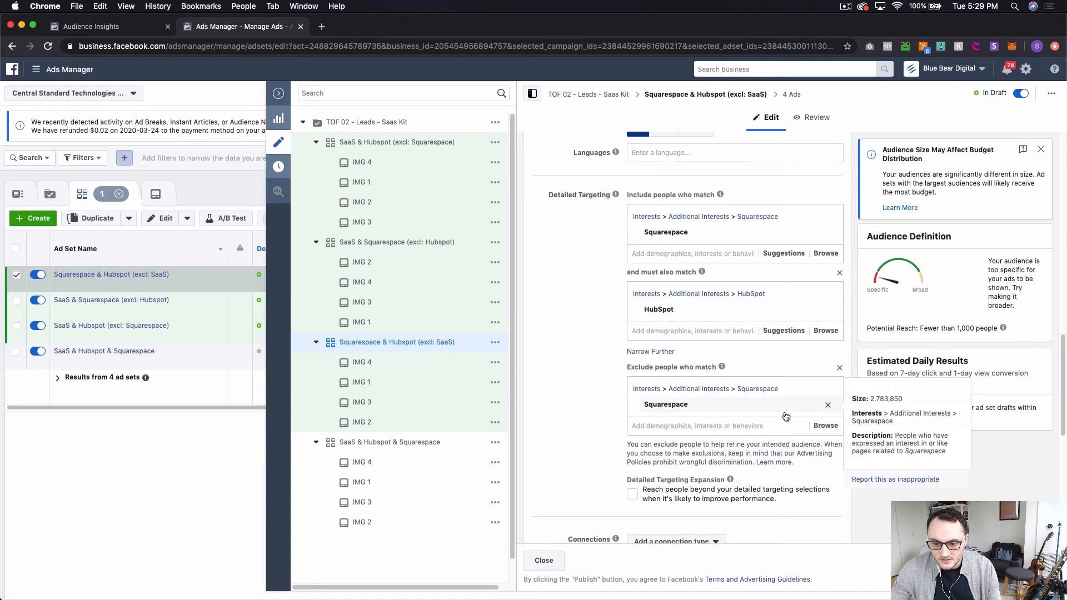
Replace the excluded Squarespace interest with Software as a service in the ad set's detailed targeting
{"action": "left_click", "coordinate": [830, 405]}
{"action": "left_click", "coordinate": [702, 385]}
{"action": "type", "text": "s"}
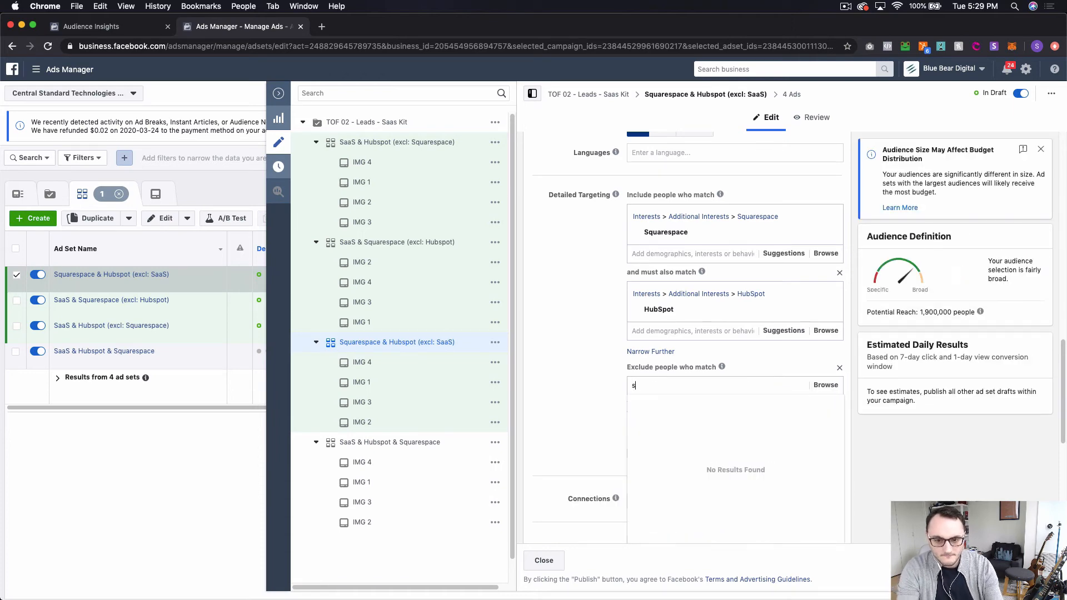
{"action": "type", "text": "aas"}
{"action": "left_click", "coordinate": [688, 402]}
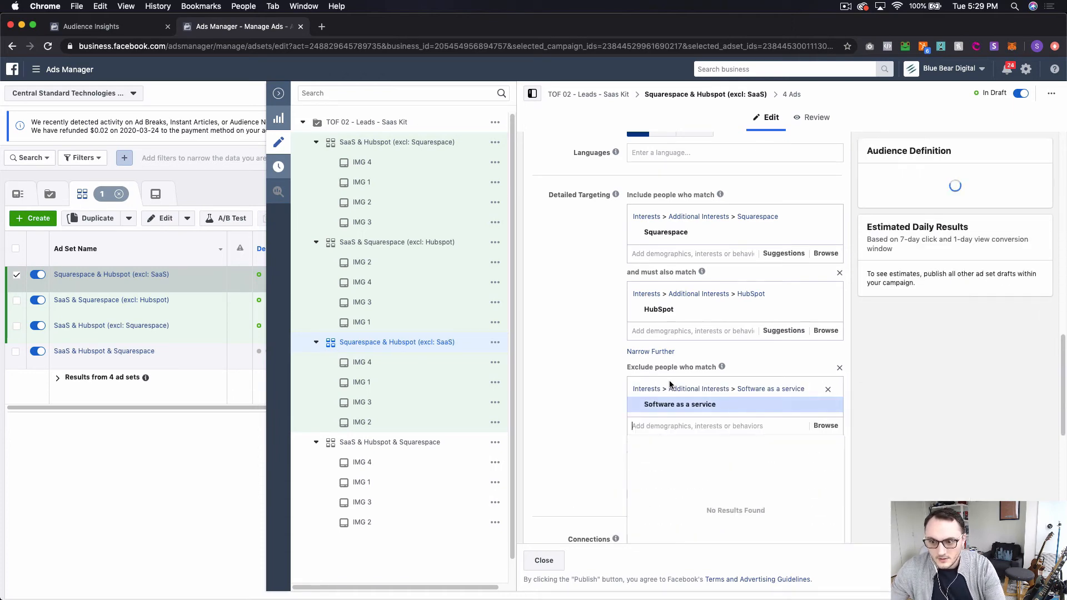
{"action": "left_click", "coordinate": [587, 362]}
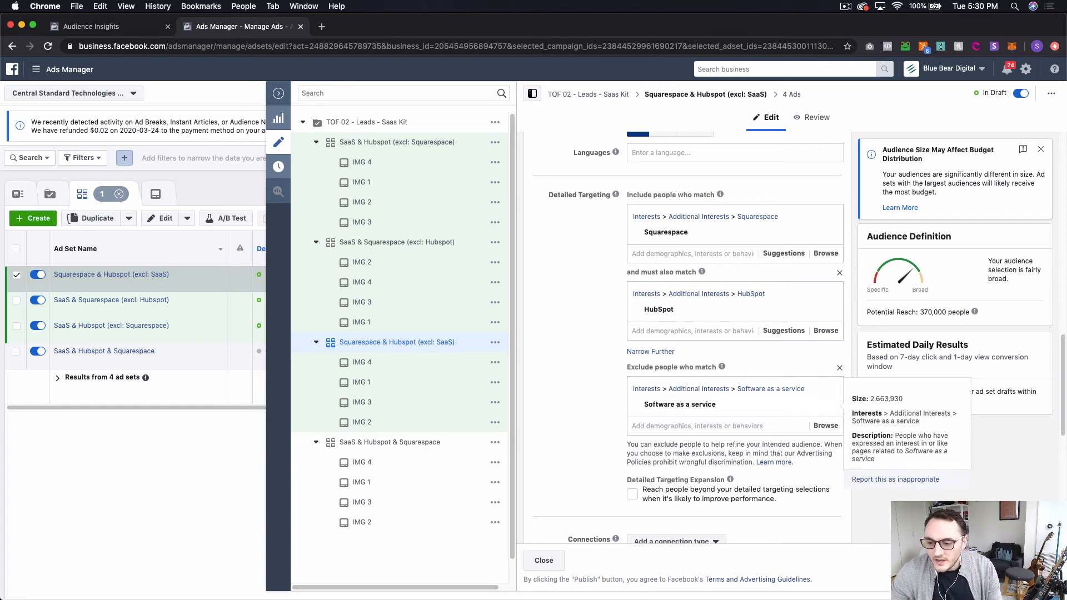
Quickly duplicate the SaaS & Hubspot (excl: Squarespace) ad set for another audience variation
{"action": "scroll", "coordinate": [778, 320], "scroll_direction": "up", "scroll_amount": 15}
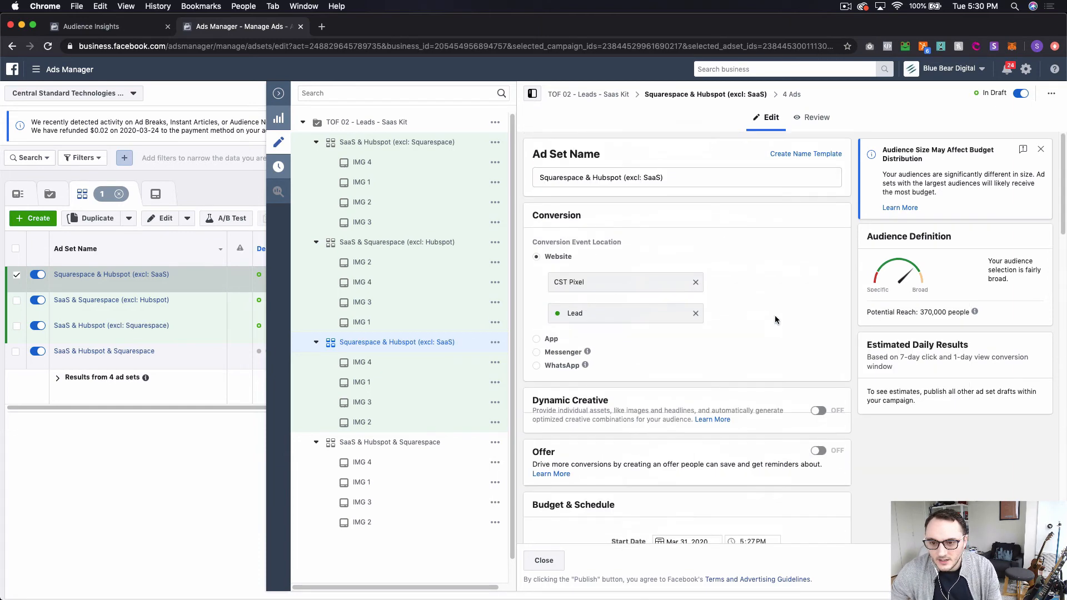
{"action": "scroll", "coordinate": [454, 299], "scroll_direction": "down", "scroll_amount": 1}
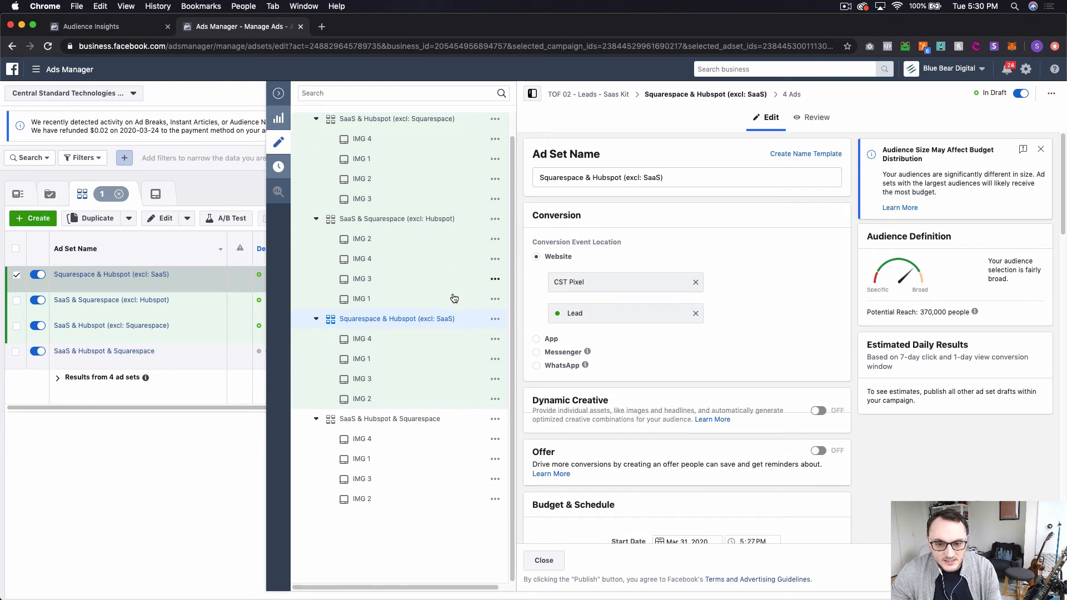
{"action": "scroll", "coordinate": [453, 298], "scroll_direction": "up", "scroll_amount": 1}
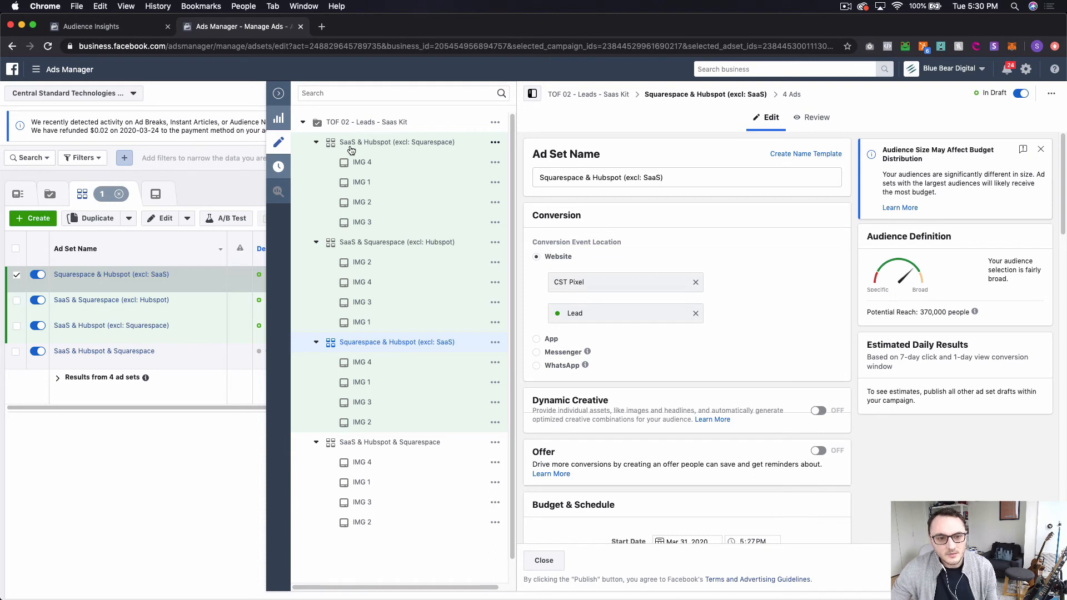
{"action": "left_click", "coordinate": [494, 143]}
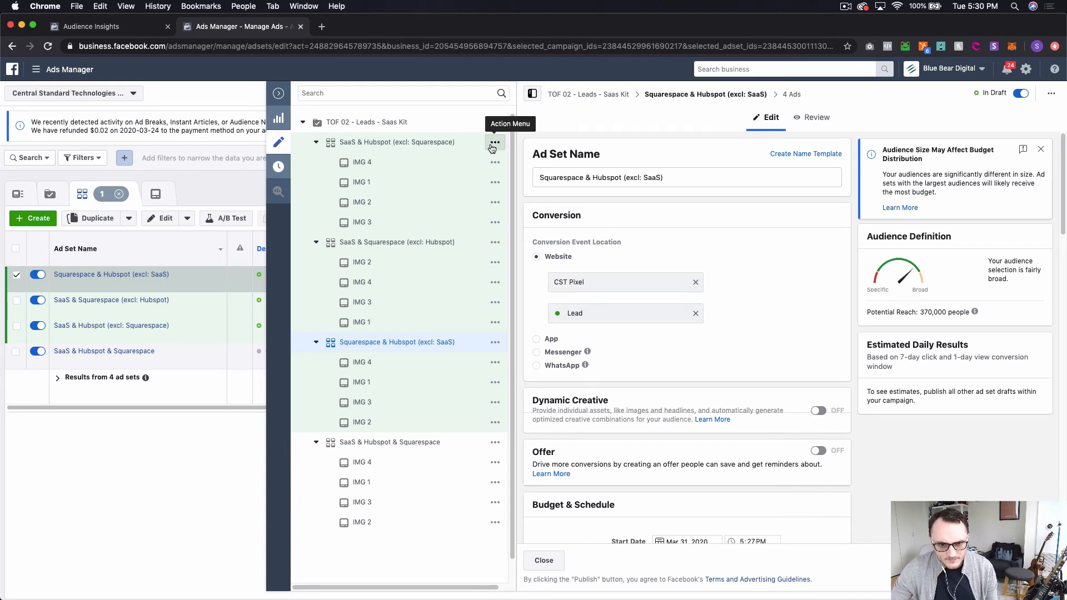
{"action": "left_click", "coordinate": [554, 146]}
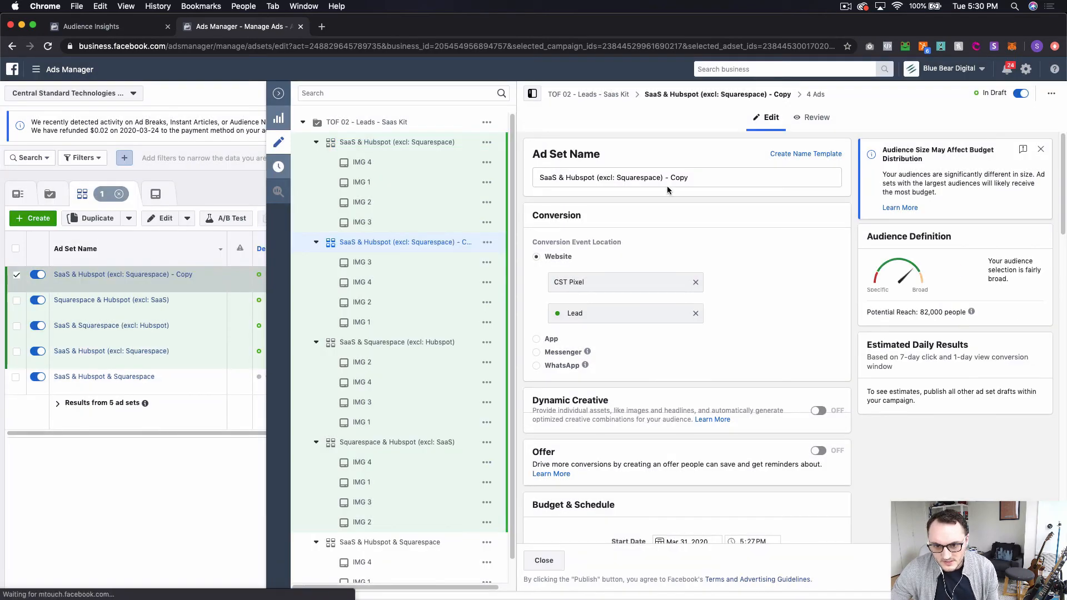
Rename the new ad set copy as SaaS (excl: Squarespace + Hubspot)
{"action": "left_click", "coordinate": [705, 179]}
{"action": "left_click_drag", "start_coordinate": [705, 179], "coordinate": [662, 177]}
{"action": "key", "text": "BackSpace"}
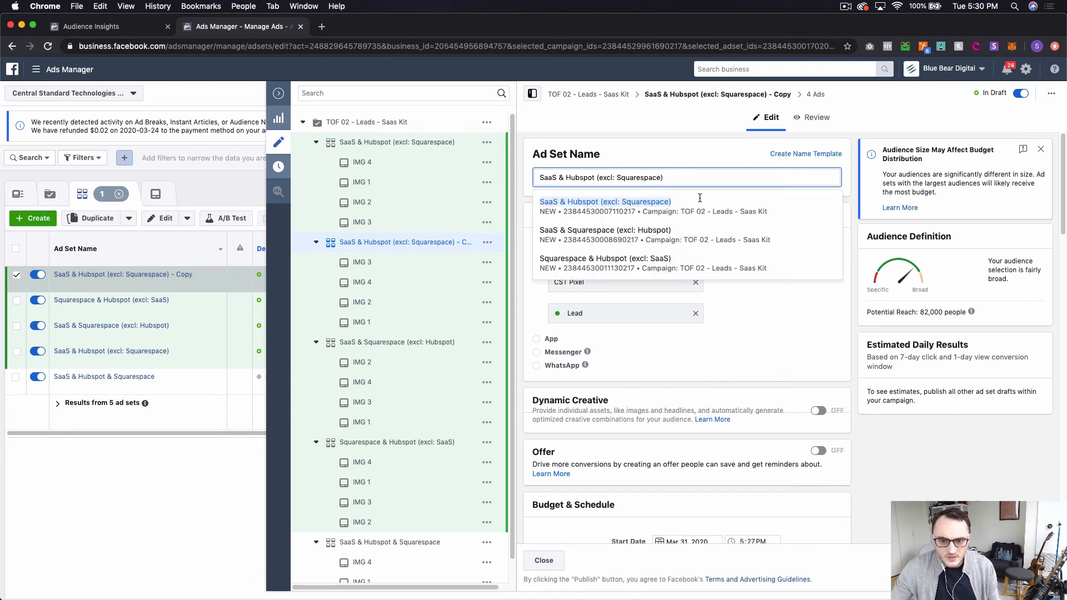
{"action": "left_click", "coordinate": [597, 179]}
{"action": "key", "text": "BackSpace"}
{"action": "key", "text": "BackSpace"}
{"action": "key", "text": "BackSpace"}
{"action": "key", "text": "BackSpace"}
{"action": "key", "text": "BackSpace"}
{"action": "key", "text": "BackSpace"}
{"action": "key", "text": "BackSpace"}
{"action": "key", "text": "BackSpace"}
{"action": "key", "text": "BackSpace"}
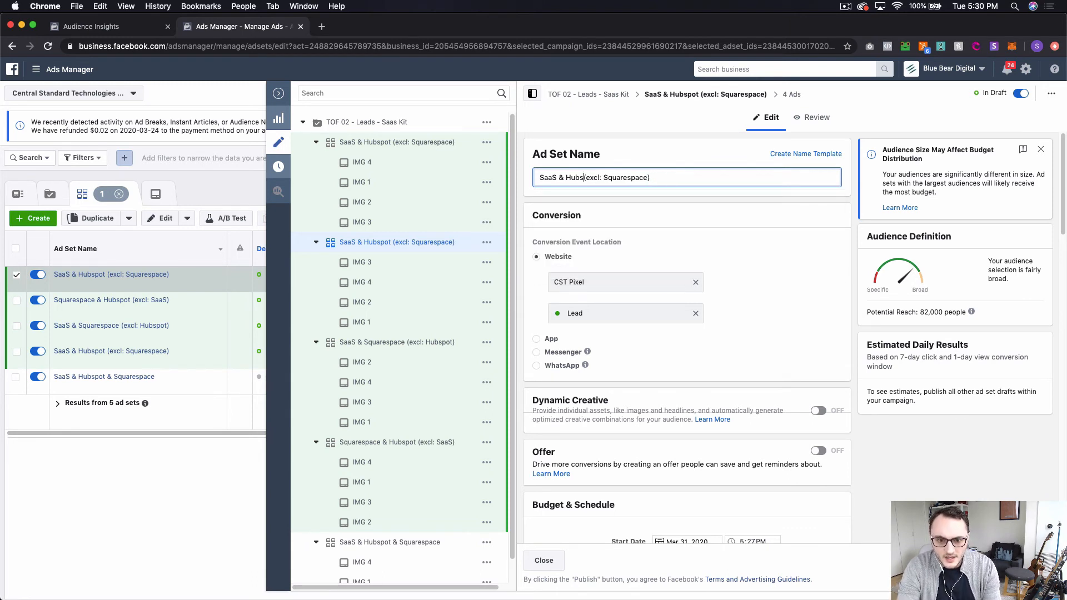
{"action": "key", "text": "BackSpace"}
{"action": "left_click", "coordinate": [623, 177]}
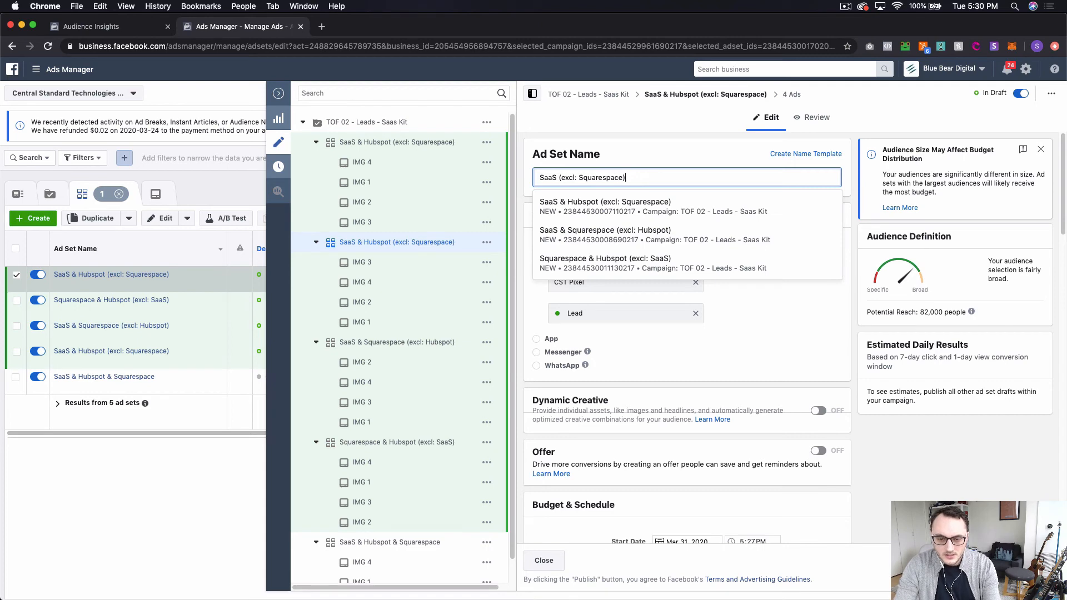
{"action": "type", "text": "+ "}
{"action": "type", "text": "Hubspot"}
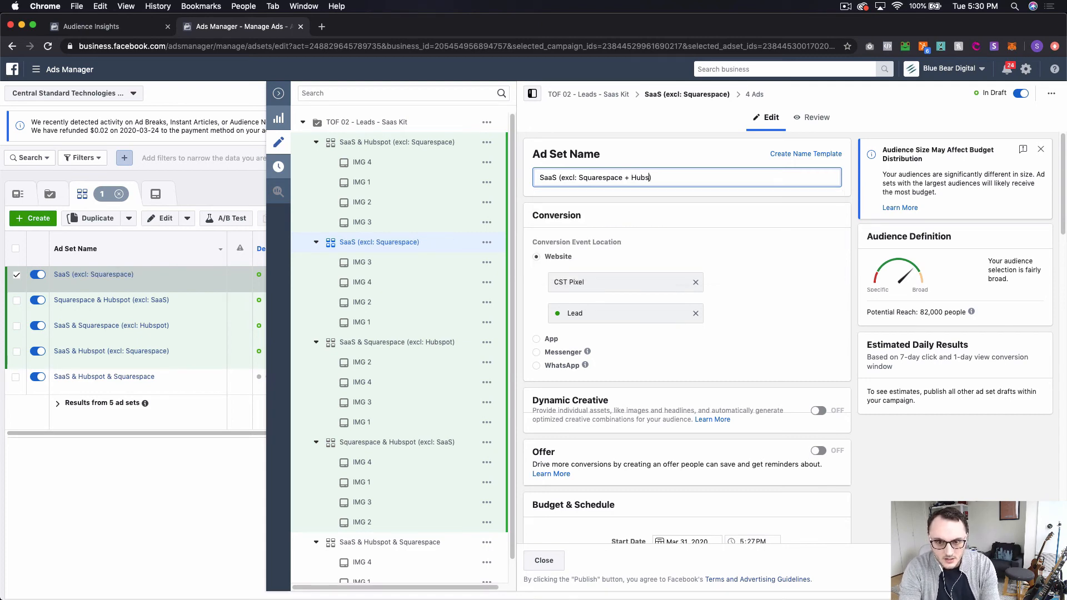
{"action": "left_click", "coordinate": [759, 305]}
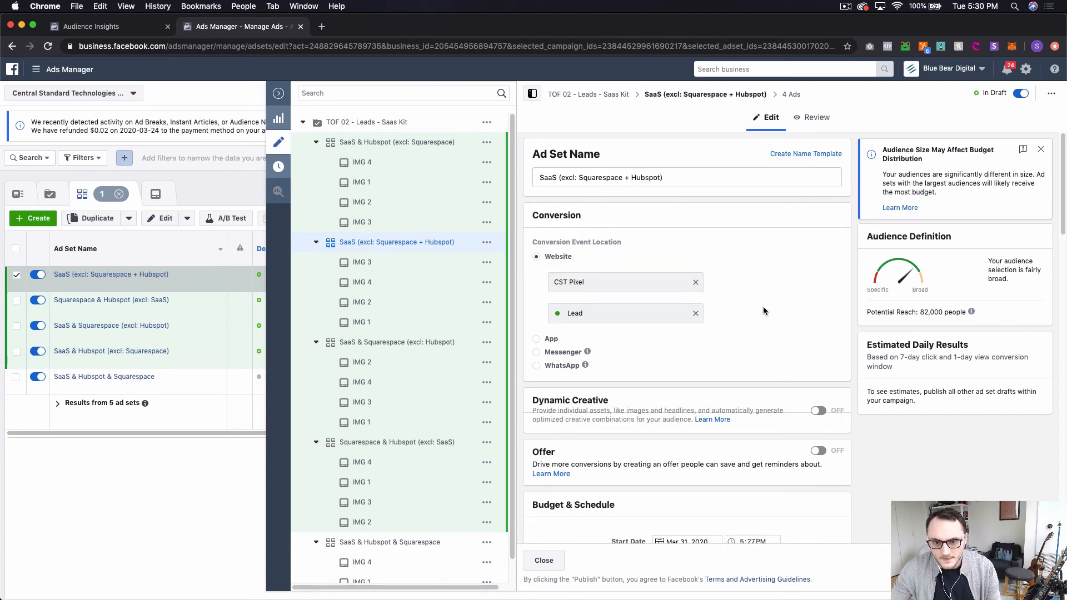
Remove the HubSpot "must also match" condition from the detailed targeting and dismiss the audience size notice
{"action": "scroll", "coordinate": [728, 311], "scroll_direction": "down", "scroll_amount": 10}
{"action": "scroll", "coordinate": [728, 311], "scroll_direction": "down", "scroll_amount": 5}
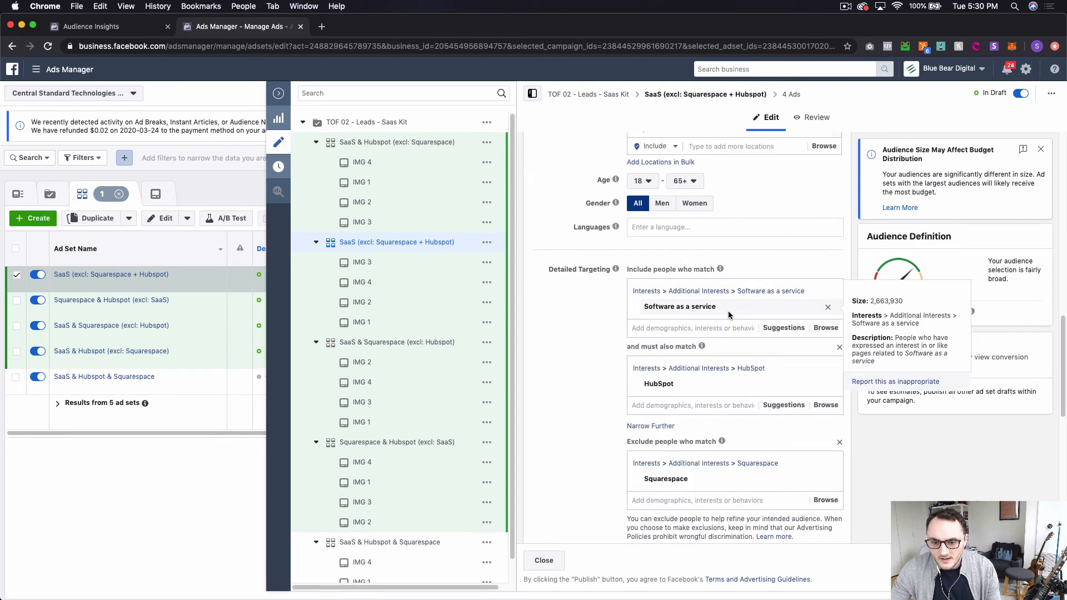
{"action": "left_click", "coordinate": [839, 348]}
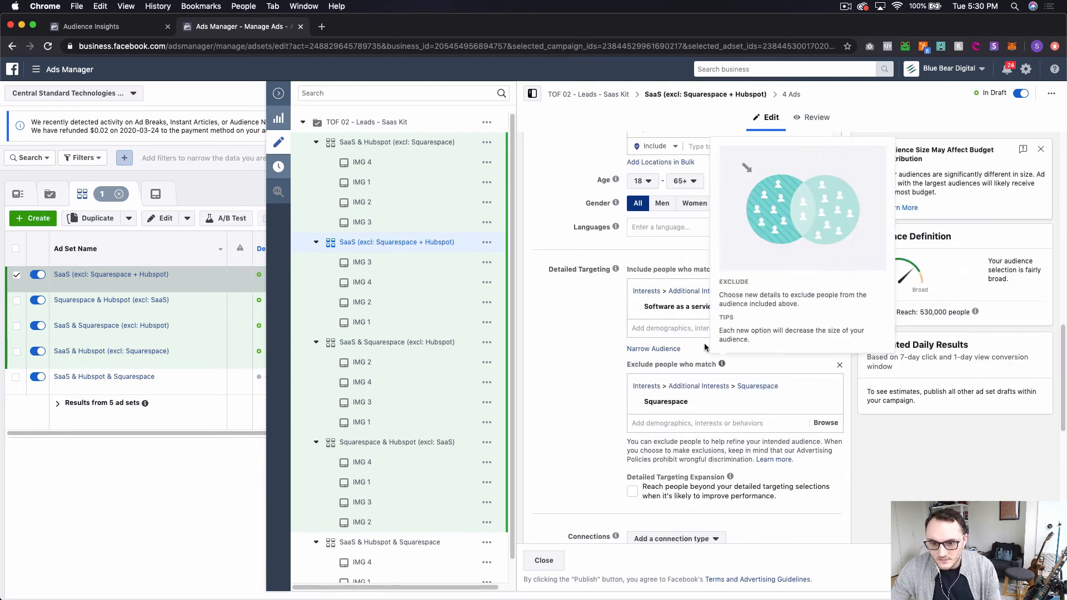
{"action": "left_click", "coordinate": [1041, 150]}
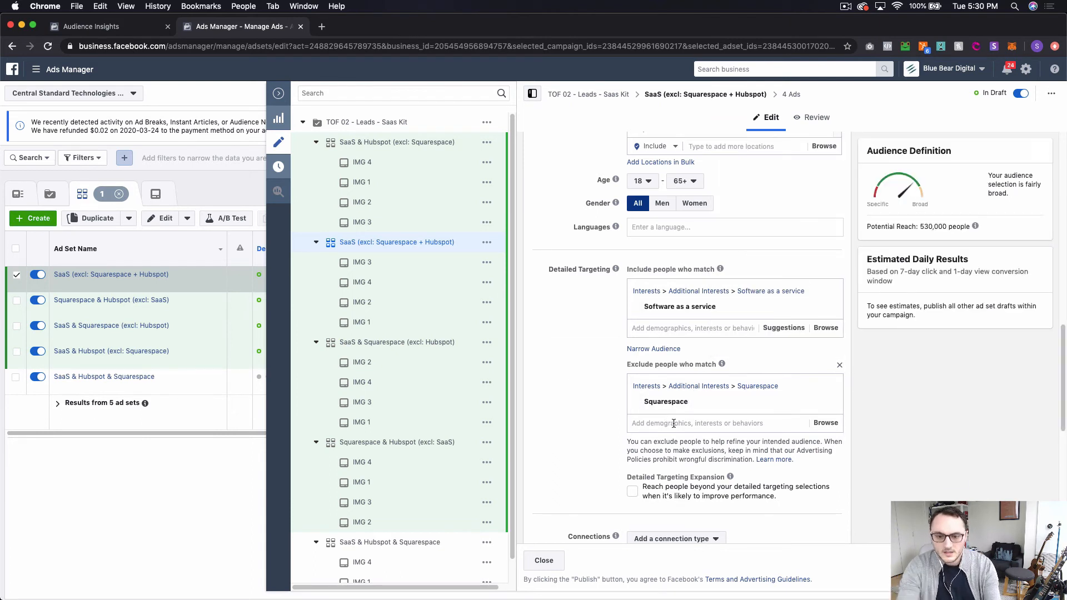
Add HubSpot to the excluded interests alongside Squarespace in the detailed targeting
{"action": "type", "text": "hubspot"}
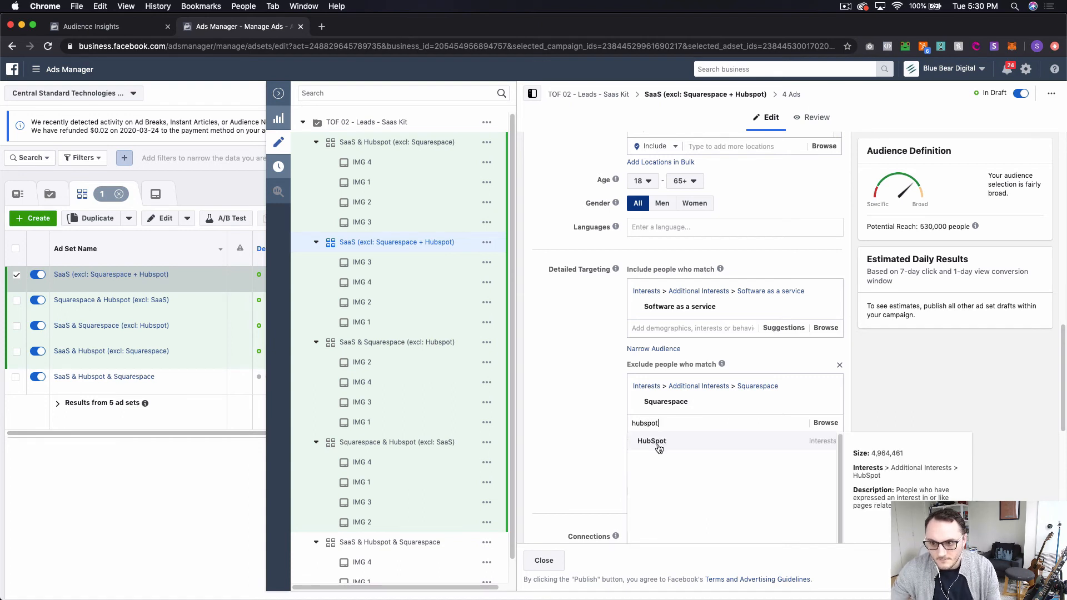
{"action": "left_click", "coordinate": [656, 442]}
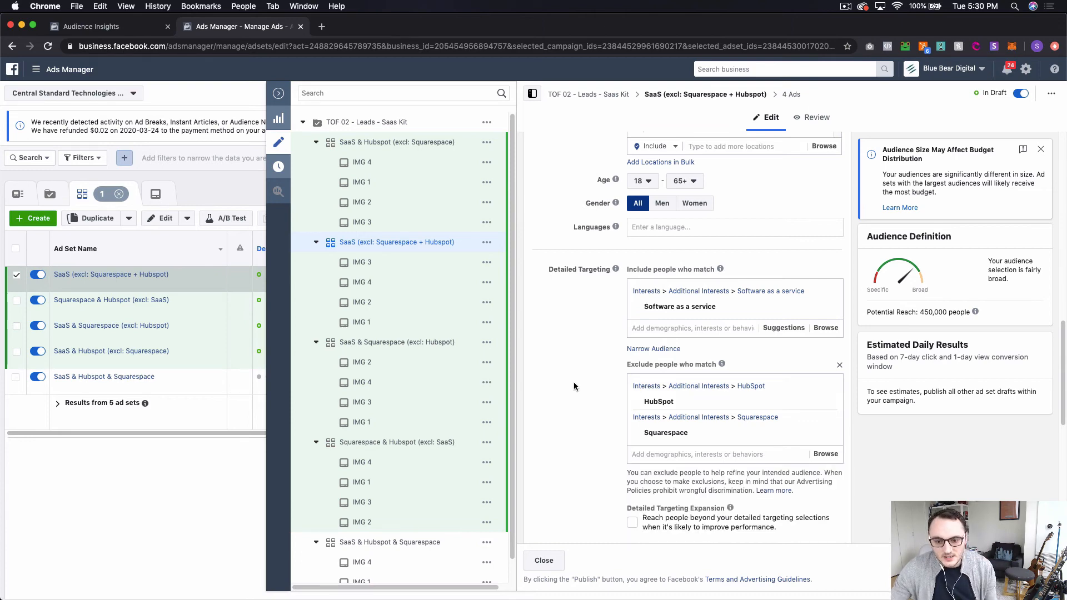
{"action": "scroll", "coordinate": [573, 382], "scroll_direction": "up", "scroll_amount": 10}
{"action": "scroll", "coordinate": [572, 393], "scroll_direction": "down", "scroll_amount": 8}
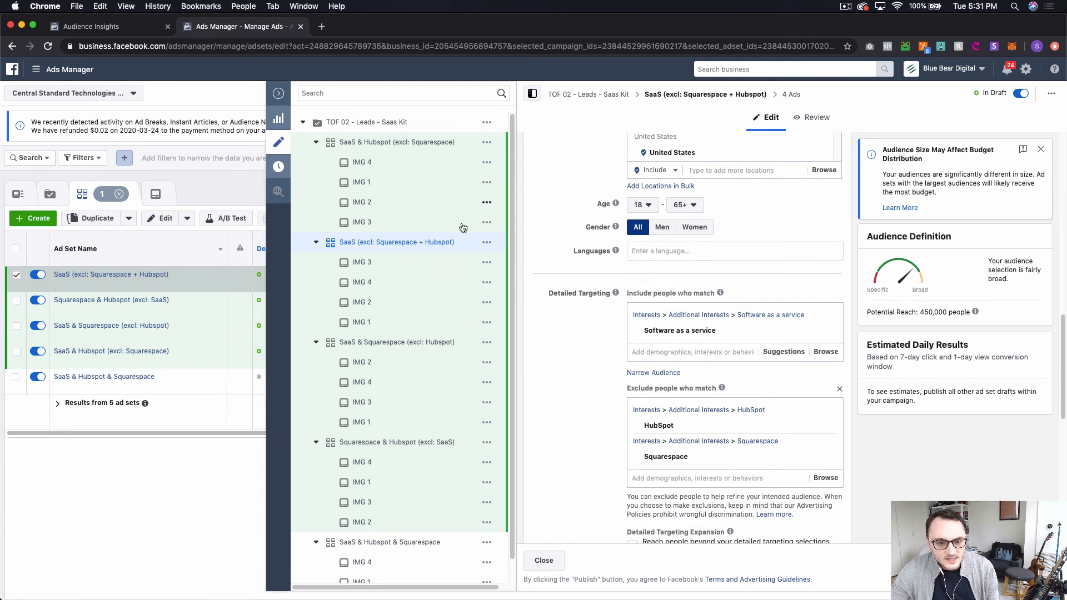
Quickly duplicate the SaaS (excl: Squarespace + Hubspot) ad set and rename the copy as Hubspot (excl: Squarespace + SaaS)
{"action": "left_click", "coordinate": [487, 247]}
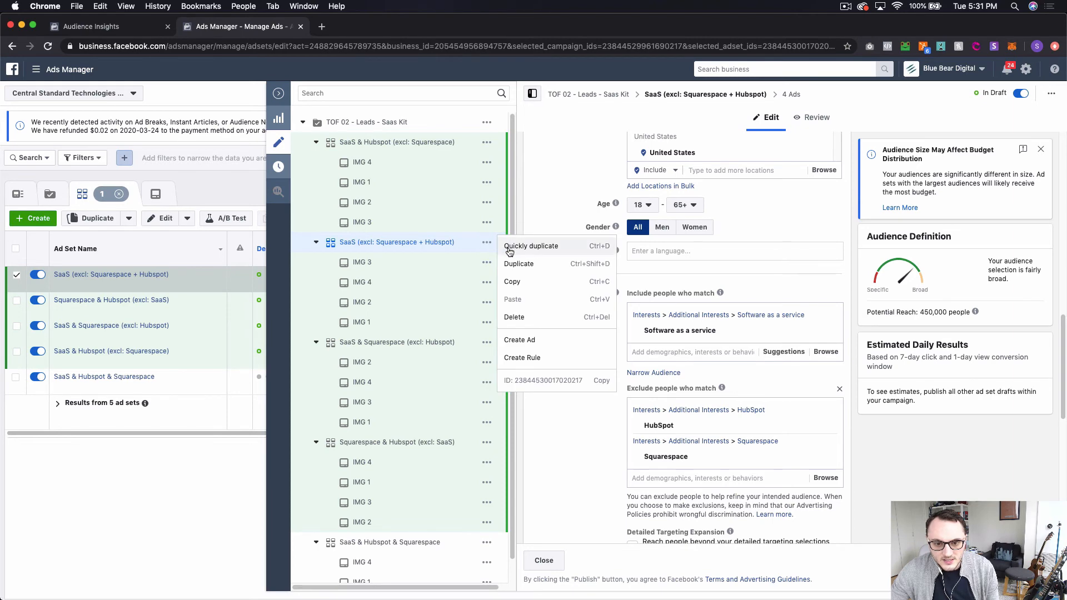
{"action": "left_click", "coordinate": [509, 251]}
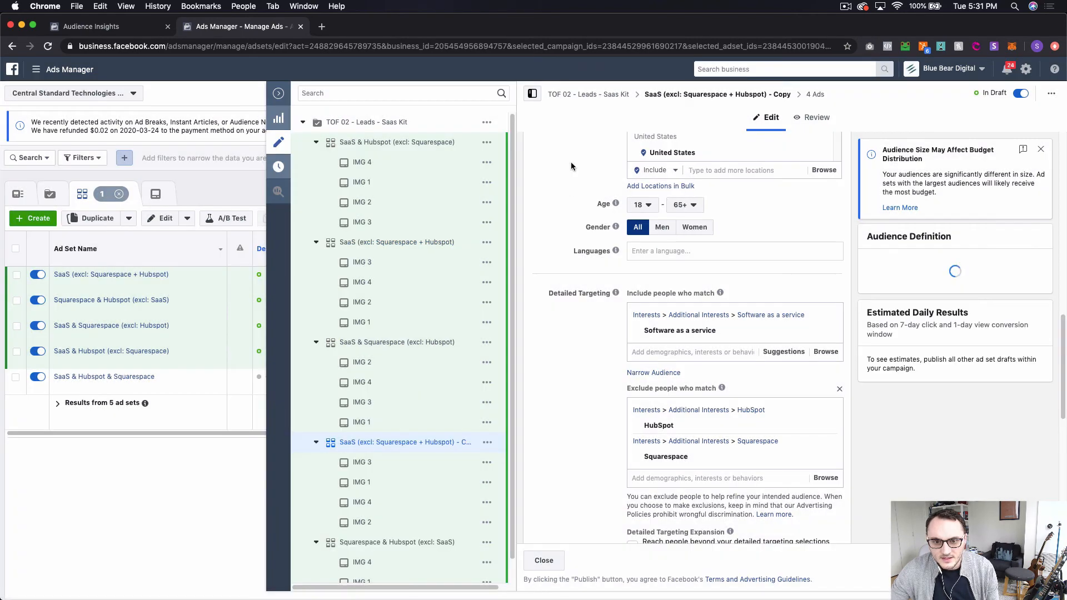
{"action": "double_click", "coordinate": [547, 177]}
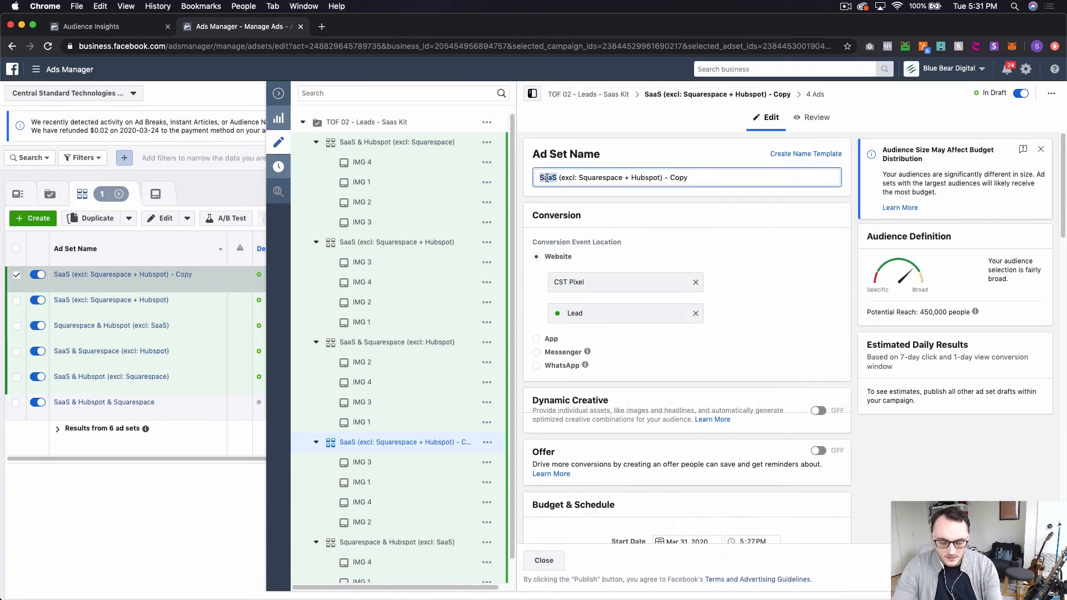
{"action": "type", "text": "Hubspot"}
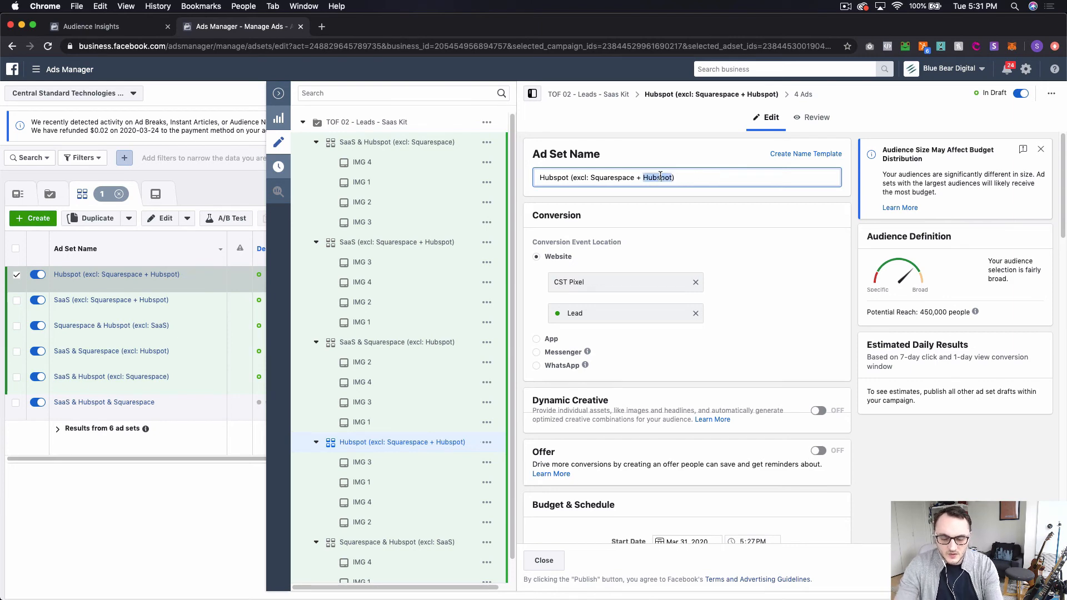
{"action": "type", "text": "SaaS"}
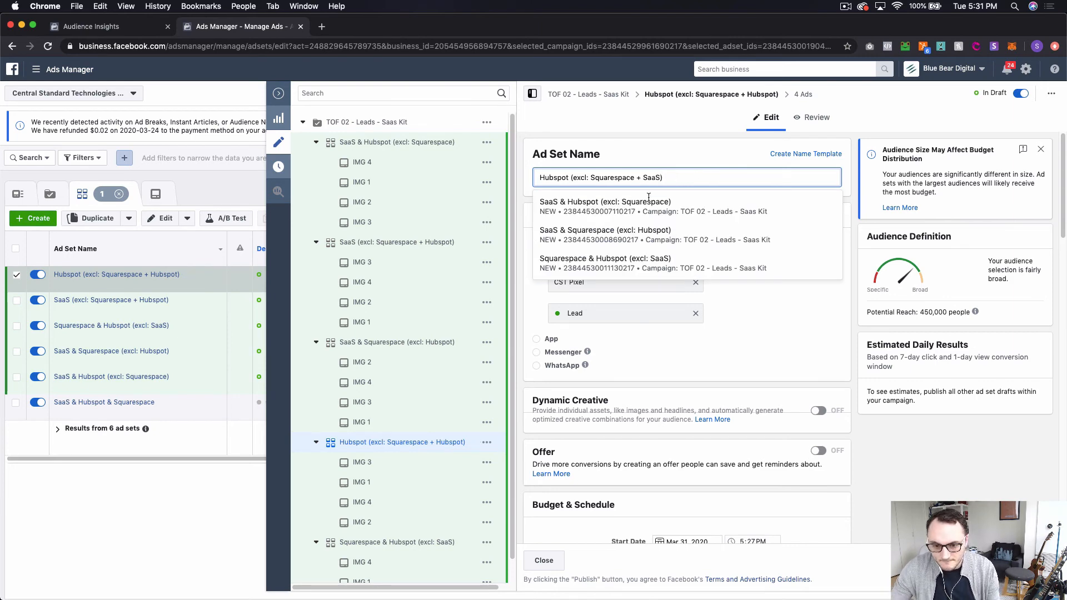
{"action": "left_click", "coordinate": [768, 322]}
Replace Software as a service with HubSpot in the included interests of the detailed targeting
{"action": "scroll", "coordinate": [769, 323], "scroll_direction": "down", "scroll_amount": 5}
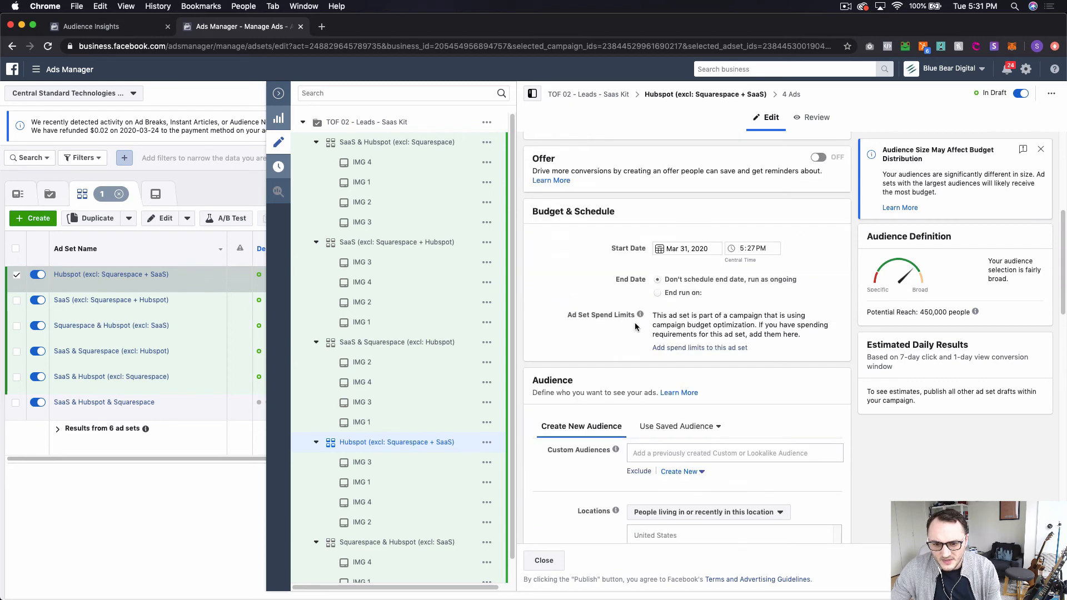
{"action": "scroll", "coordinate": [634, 323], "scroll_direction": "down", "scroll_amount": 10}
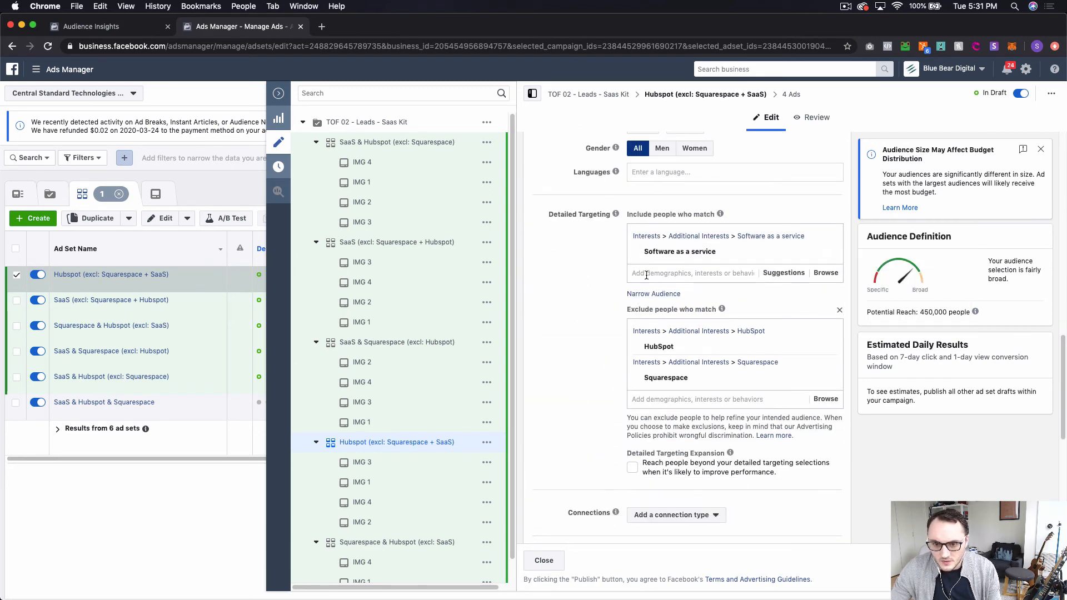
{"action": "type", "text": "hubspot"}
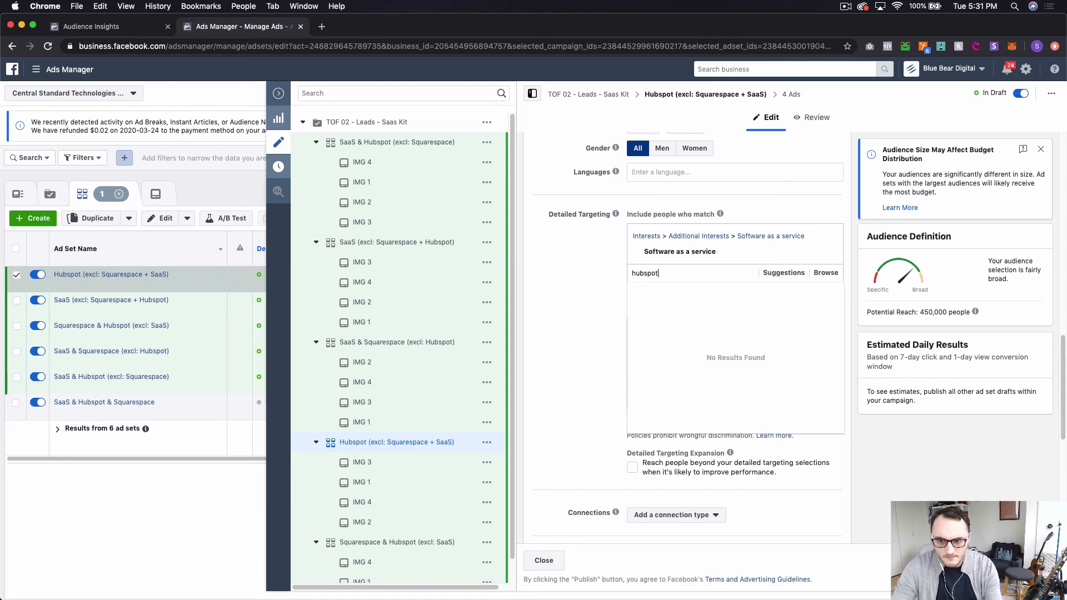
{"action": "left_click", "coordinate": [675, 291]}
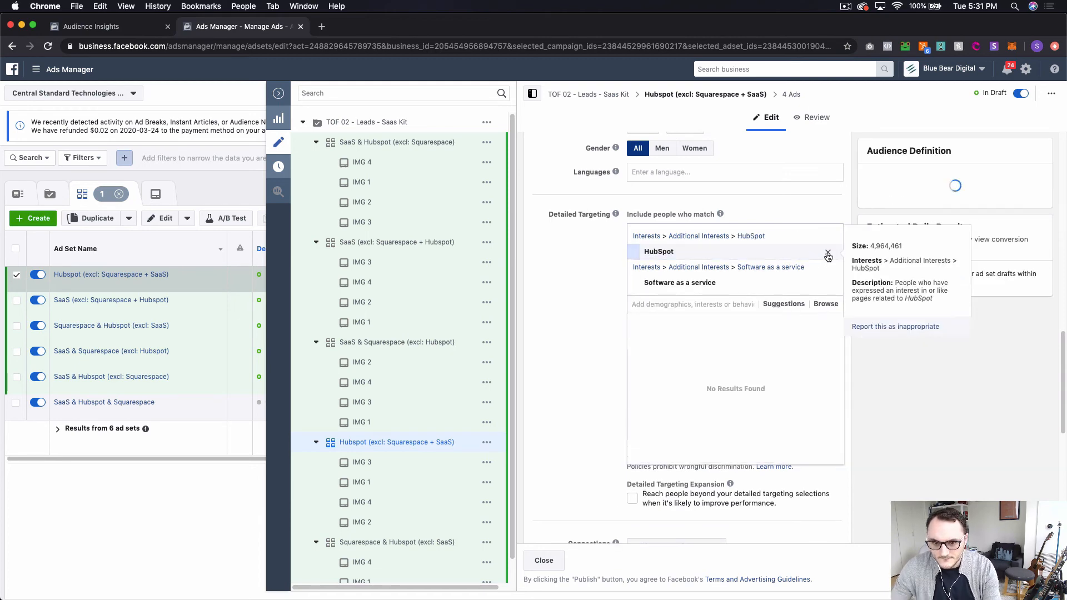
{"action": "left_click", "coordinate": [829, 285]}
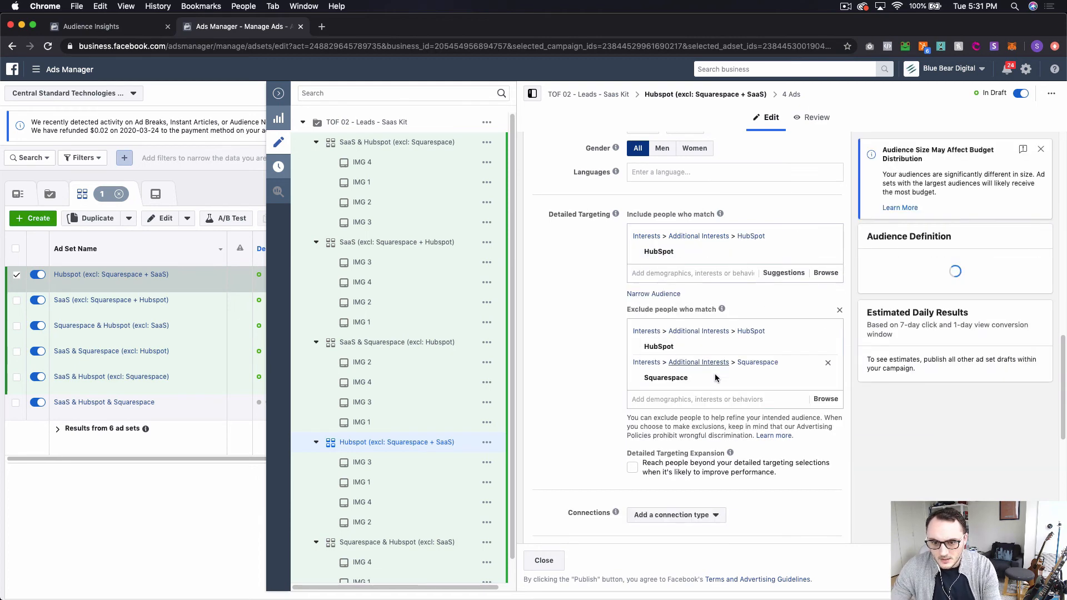
Replace HubSpot with Software as a service in the excluded interests, alongside Squarespace
{"action": "left_click", "coordinate": [828, 348]}
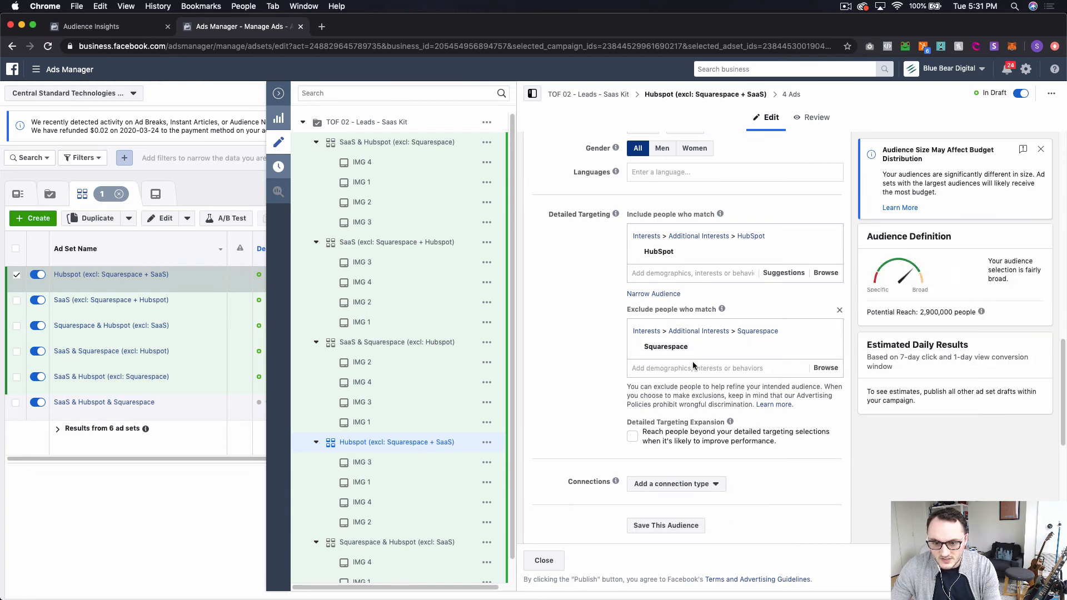
{"action": "left_click", "coordinate": [675, 371]}
{"action": "type", "text": "saas"}
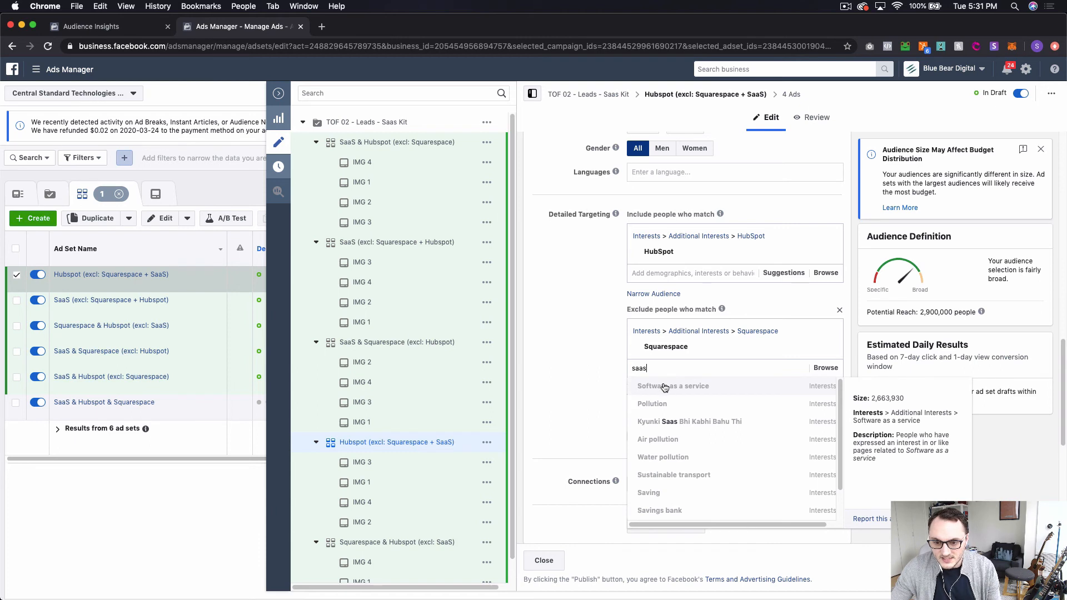
{"action": "left_click", "coordinate": [664, 386]}
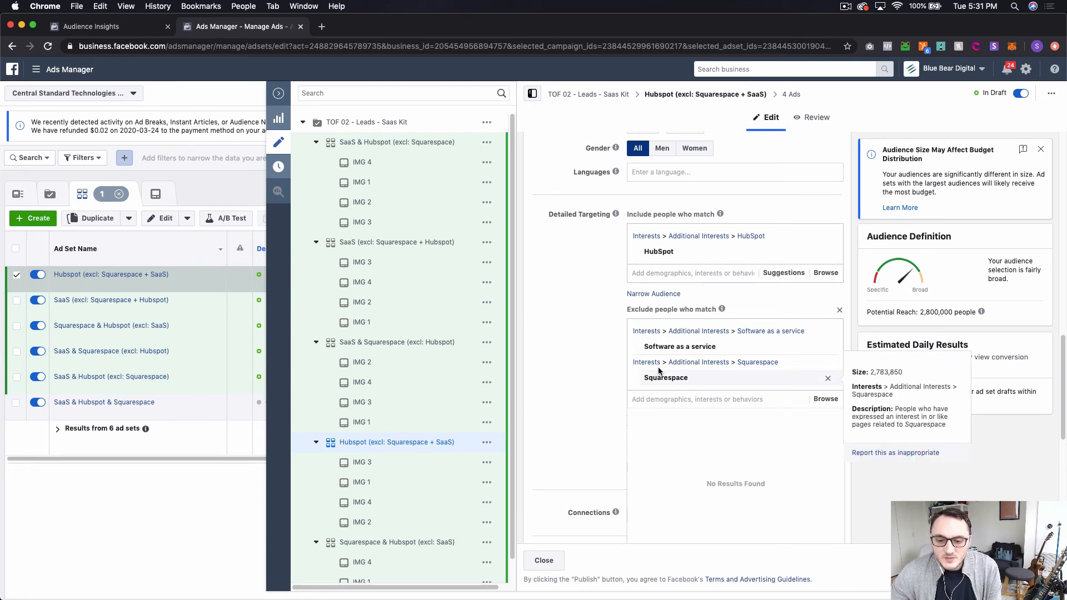
{"action": "mouse_move", "coordinate": [692, 346]}
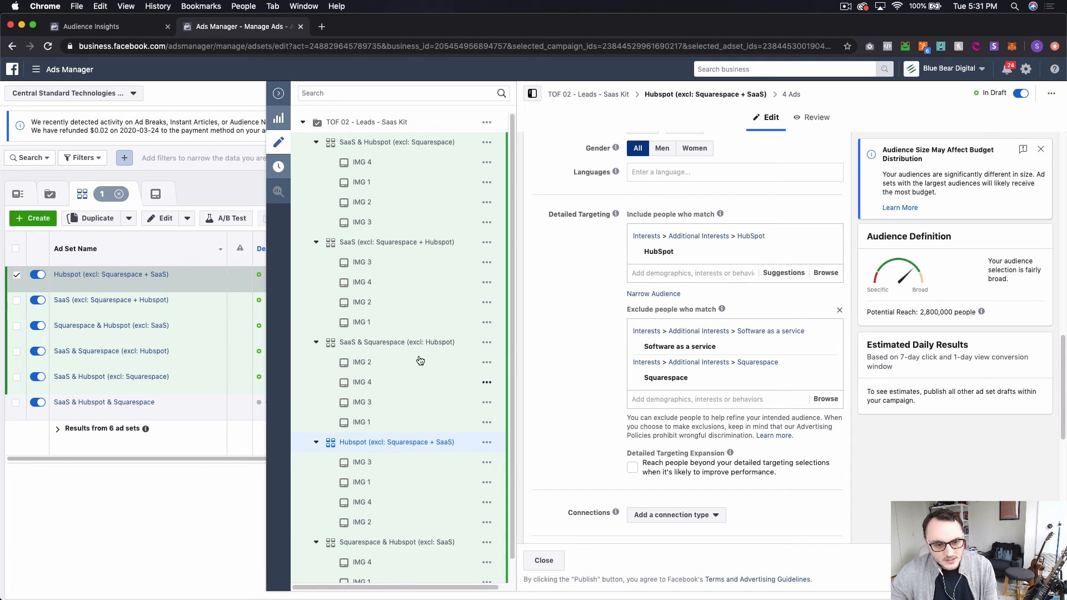
Check the campaign's existing ad set variations and quickly duplicate the Hubspot (excl: Squarespace + SaaS) ad set
{"action": "scroll", "coordinate": [427, 339], "scroll_direction": "down", "scroll_amount": 5}
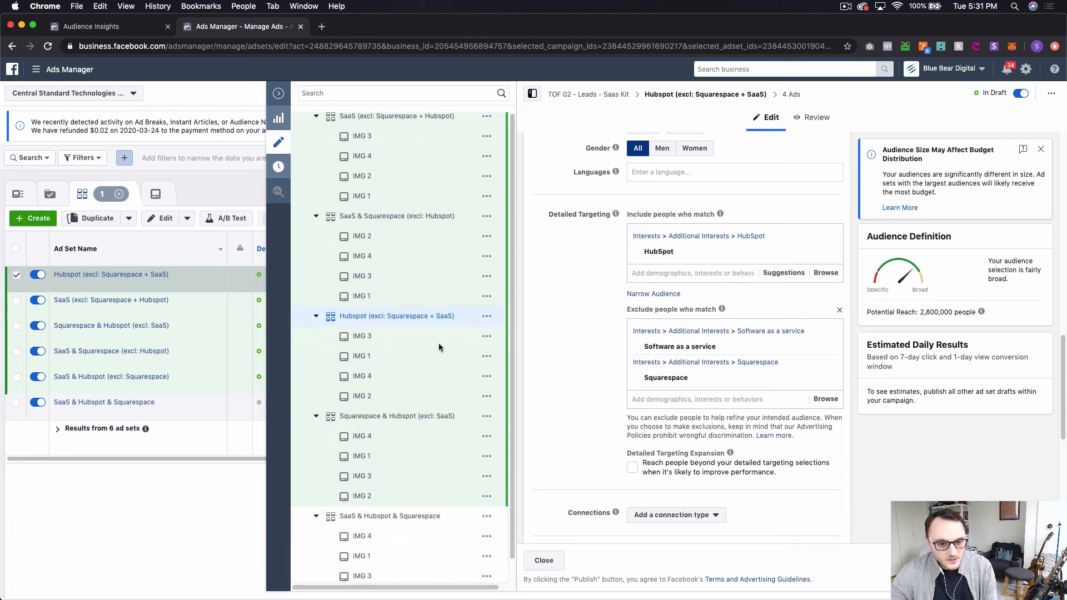
{"action": "scroll", "coordinate": [444, 338], "scroll_direction": "up", "scroll_amount": 5}
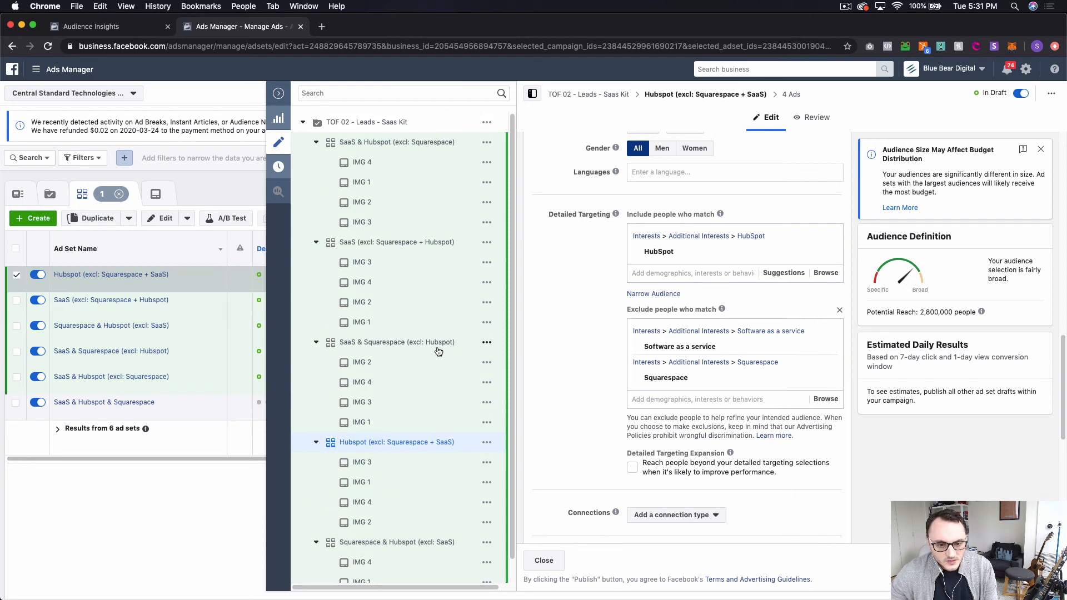
{"action": "scroll", "coordinate": [420, 262], "scroll_direction": "down", "scroll_amount": 5}
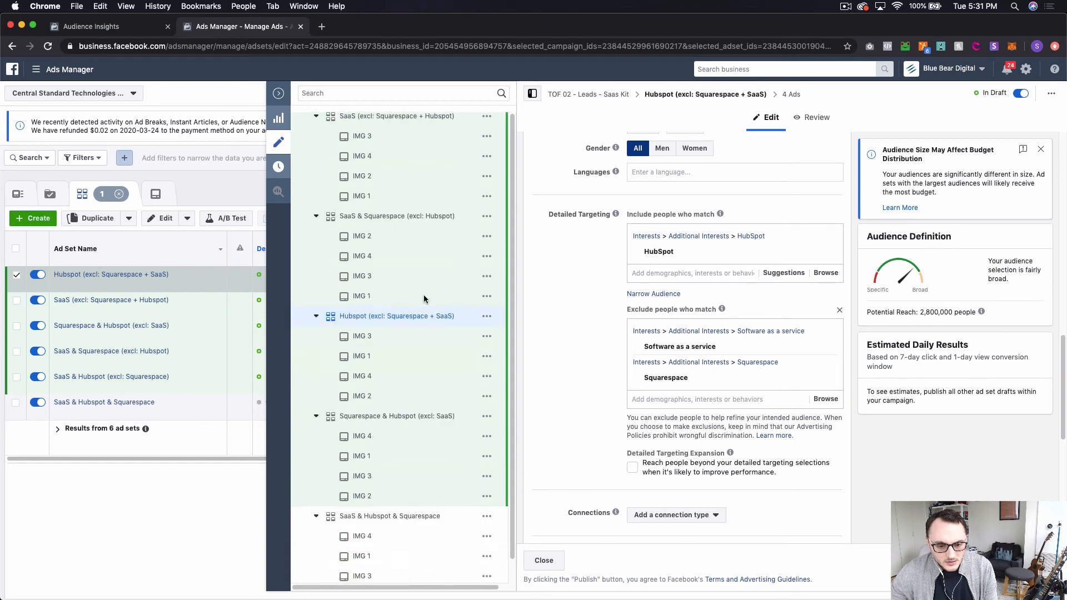
{"action": "scroll", "coordinate": [424, 294], "scroll_direction": "up", "scroll_amount": 5}
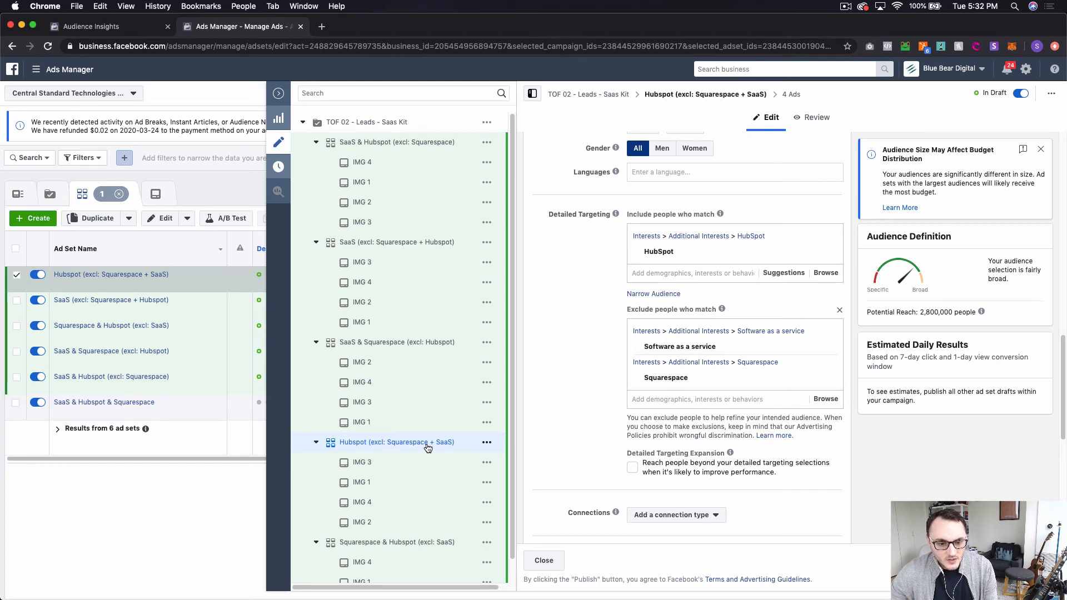
{"action": "scroll", "coordinate": [683, 236], "scroll_direction": "up", "scroll_amount": 15}
{"action": "scroll", "coordinate": [422, 313], "scroll_direction": "down", "scroll_amount": 1}
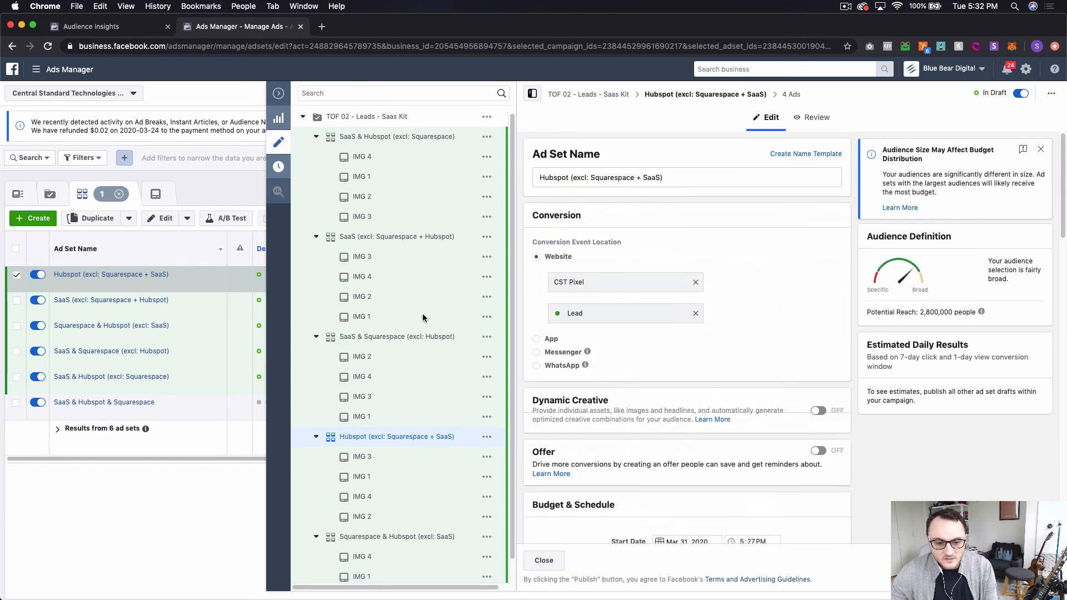
{"action": "left_click", "coordinate": [487, 436]}
{"action": "left_click", "coordinate": [523, 440]}
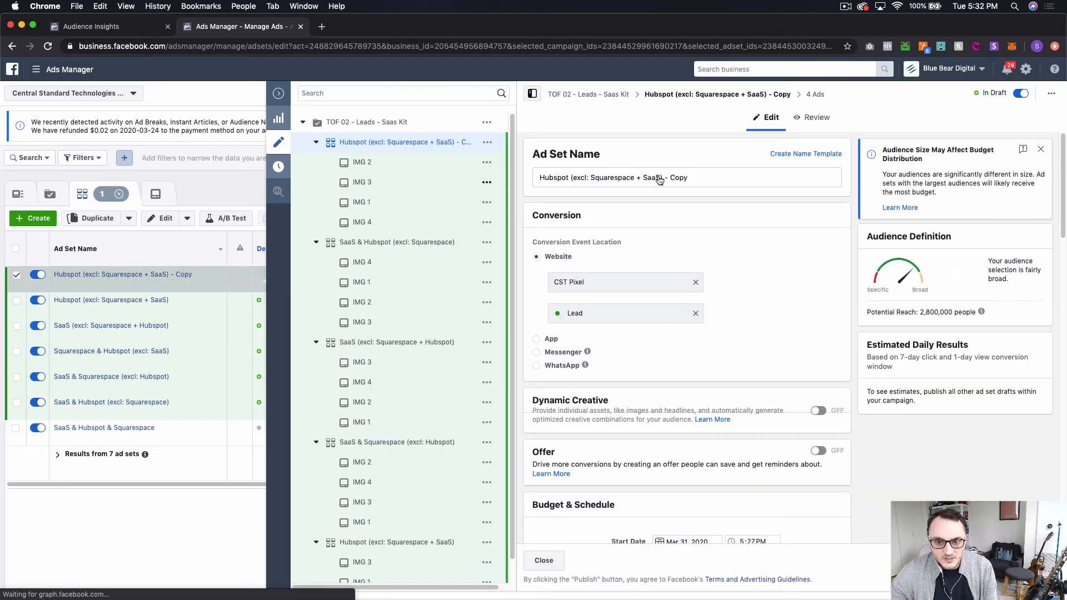
Rename the new ad set copy as Squarespace (excl: Hubspot + SaaS)
{"action": "double_click", "coordinate": [683, 178]}
{"action": "key", "text": "BackSpace"}
{"action": "key", "text": "BackSpace"}
{"action": "key", "text": "BackSpace"}
{"action": "key", "text": "BackSpace"}
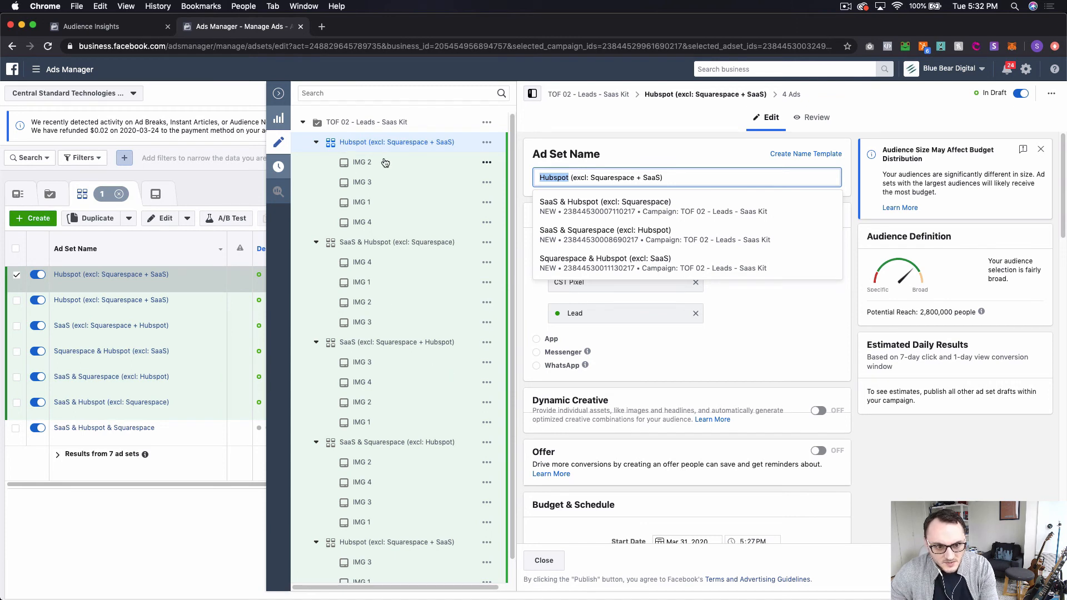
{"action": "scroll", "coordinate": [391, 265], "scroll_direction": "down", "scroll_amount": 1}
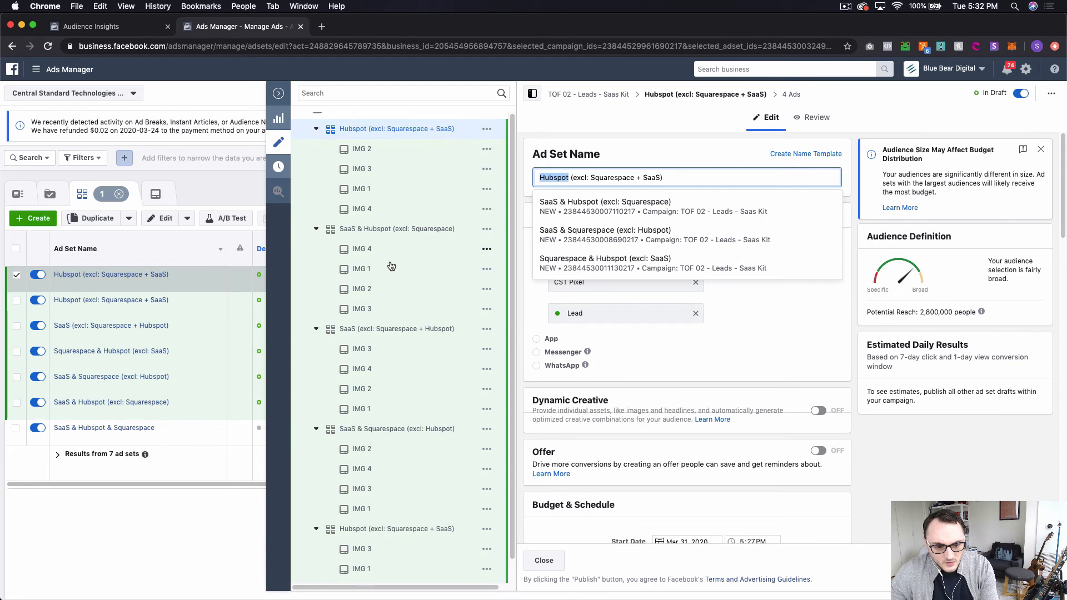
{"action": "scroll", "coordinate": [391, 266], "scroll_direction": "down", "scroll_amount": 5}
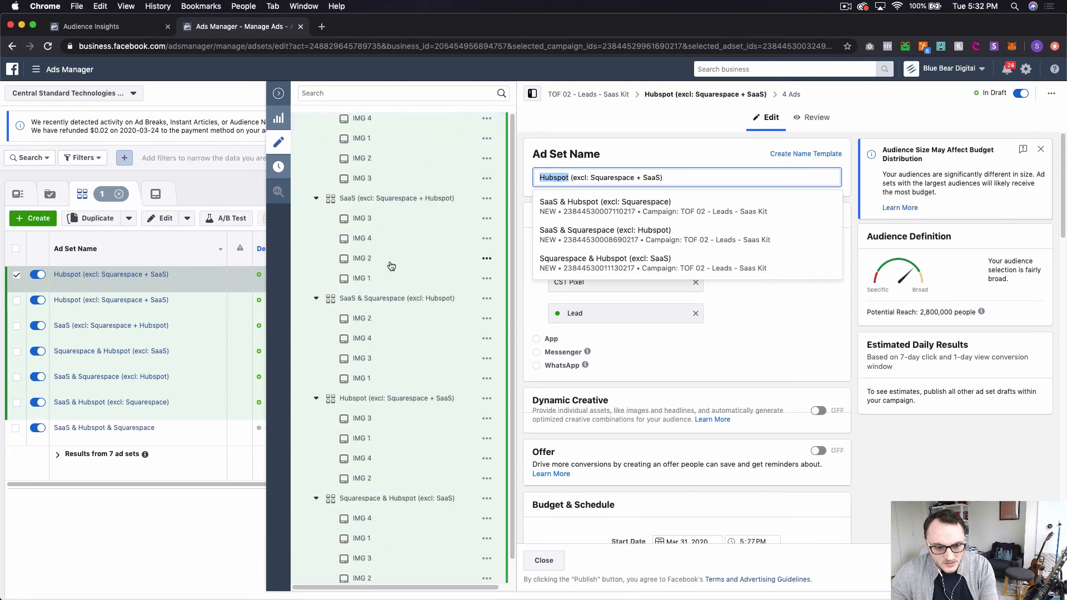
{"action": "scroll", "coordinate": [390, 265], "scroll_direction": "down", "scroll_amount": 2}
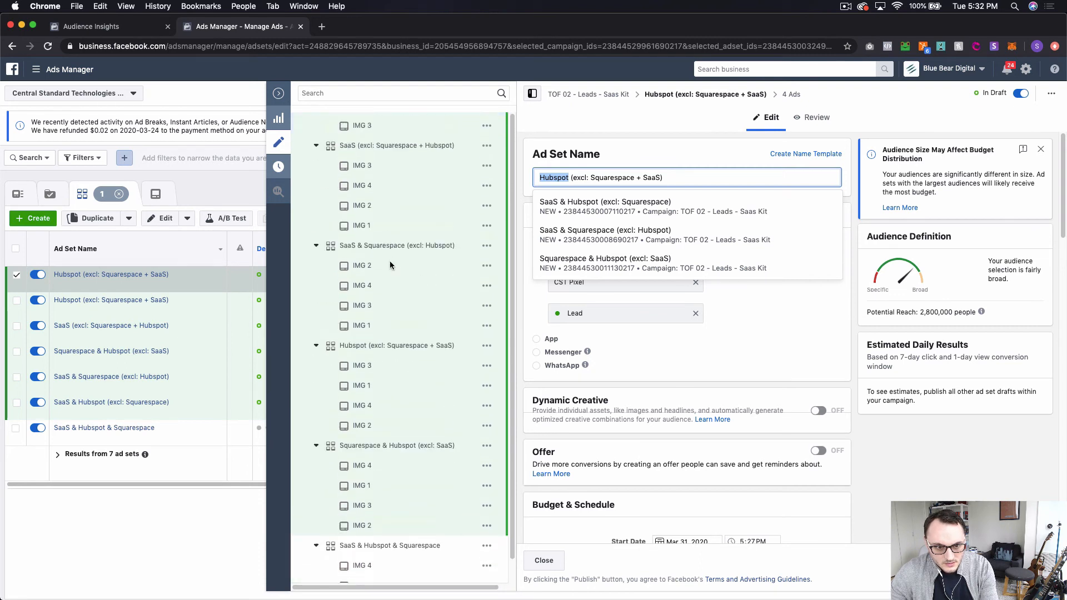
{"action": "scroll", "coordinate": [390, 265], "scroll_direction": "up", "scroll_amount": 1}
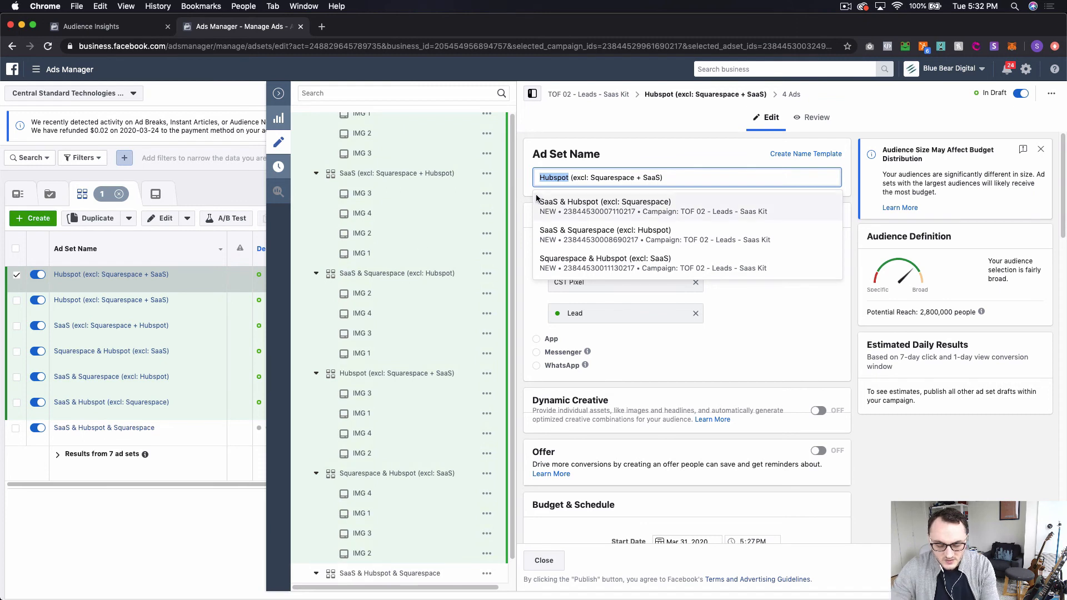
{"action": "key", "text": "BackSpace"}
{"action": "type", "text": "Squarespace"}
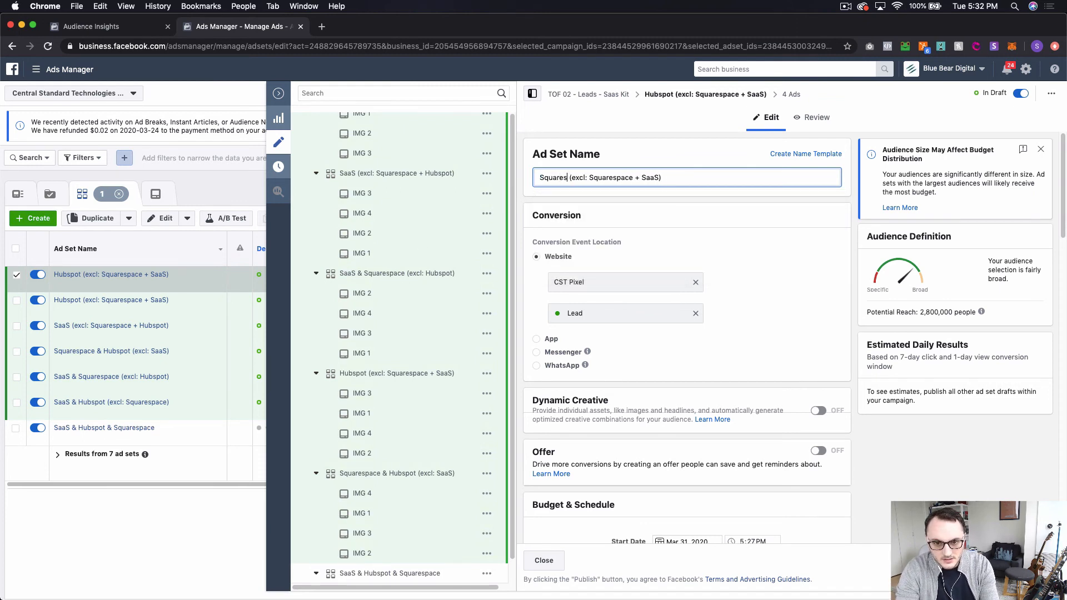
{"action": "double_click", "coordinate": [624, 178]}
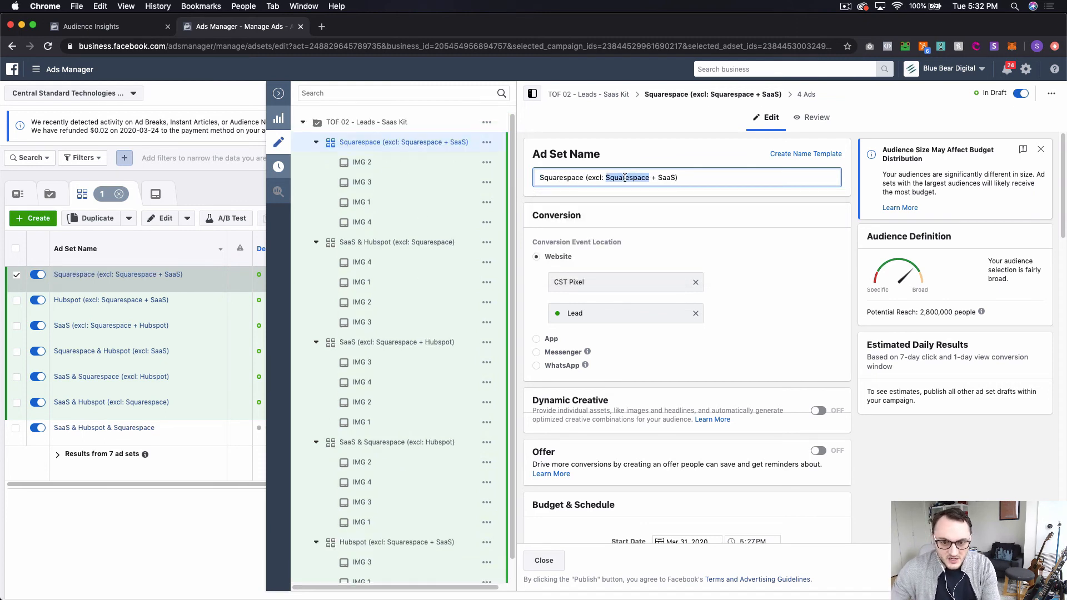
{"action": "type", "text": "Hubspot"}
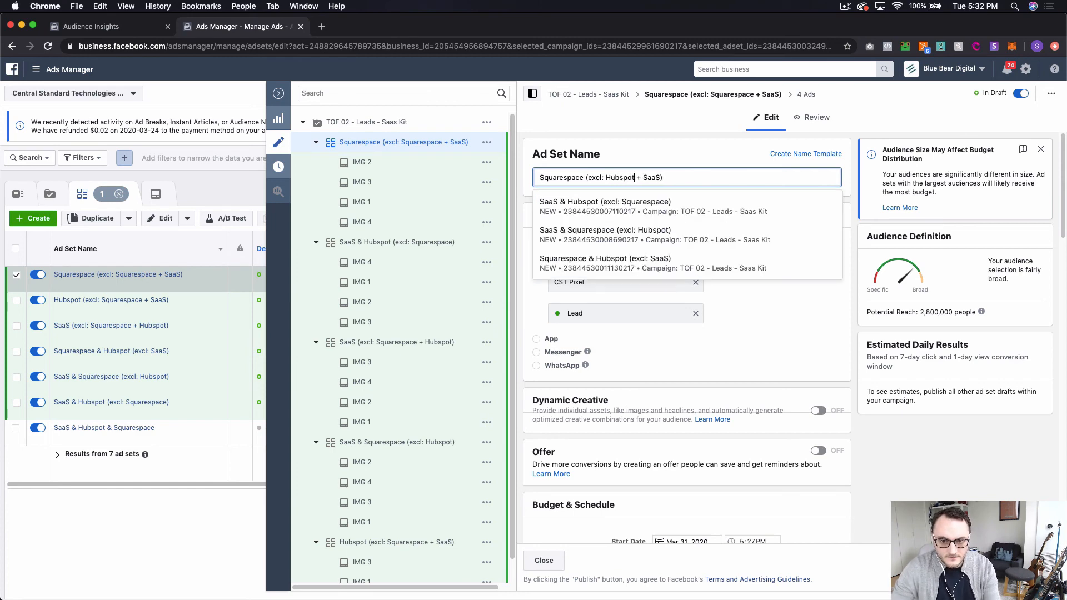
{"action": "left_click", "coordinate": [674, 149]}
Replace HubSpot with Squarespace in the included interests of the Squarespace (excl: Hubspot + SaaS) ad set
{"action": "scroll", "coordinate": [670, 204], "scroll_direction": "down", "scroll_amount": 10}
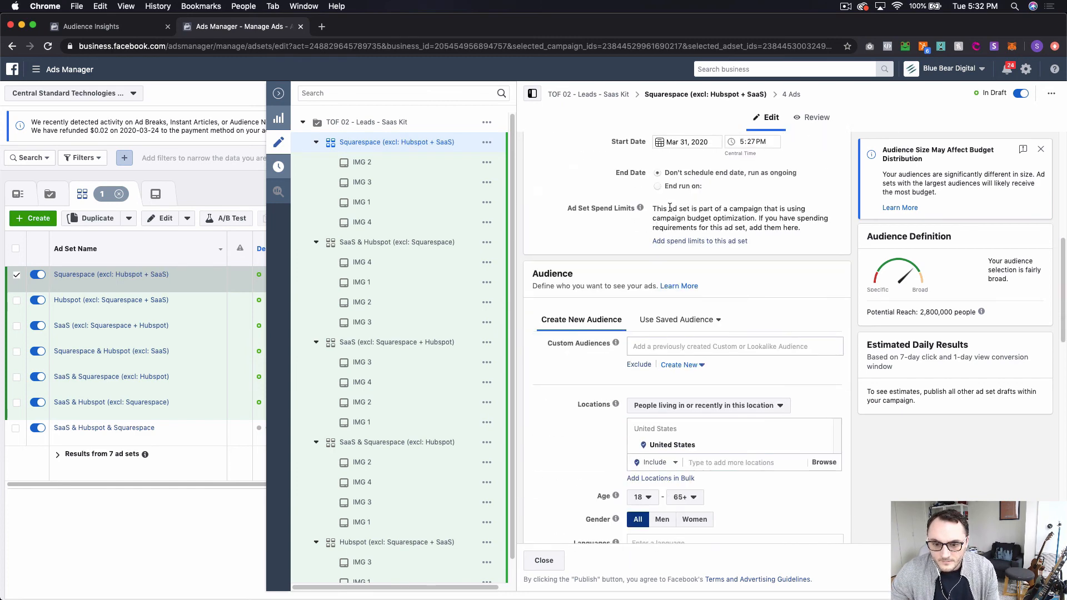
{"action": "scroll", "coordinate": [668, 205], "scroll_direction": "down", "scroll_amount": 3}
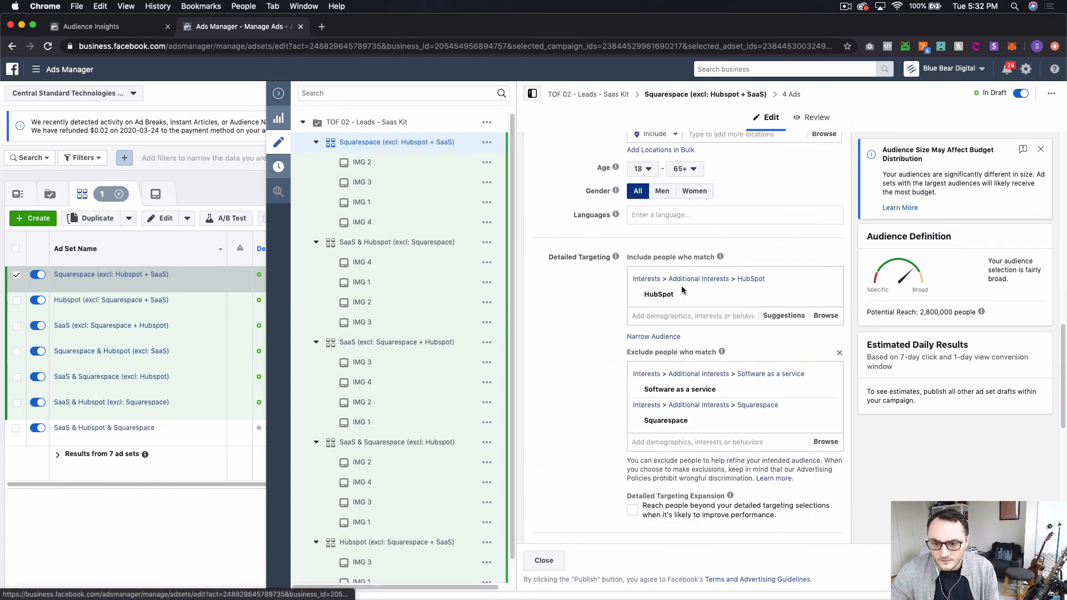
{"action": "left_click", "coordinate": [683, 317]}
{"action": "type", "text": "squ"}
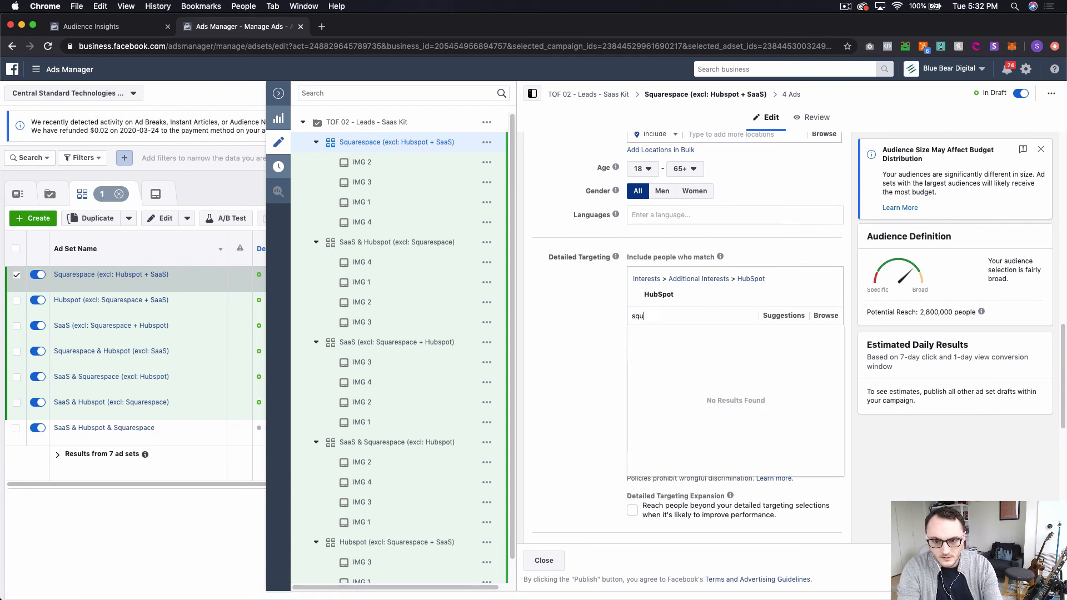
{"action": "type", "text": "arespace"}
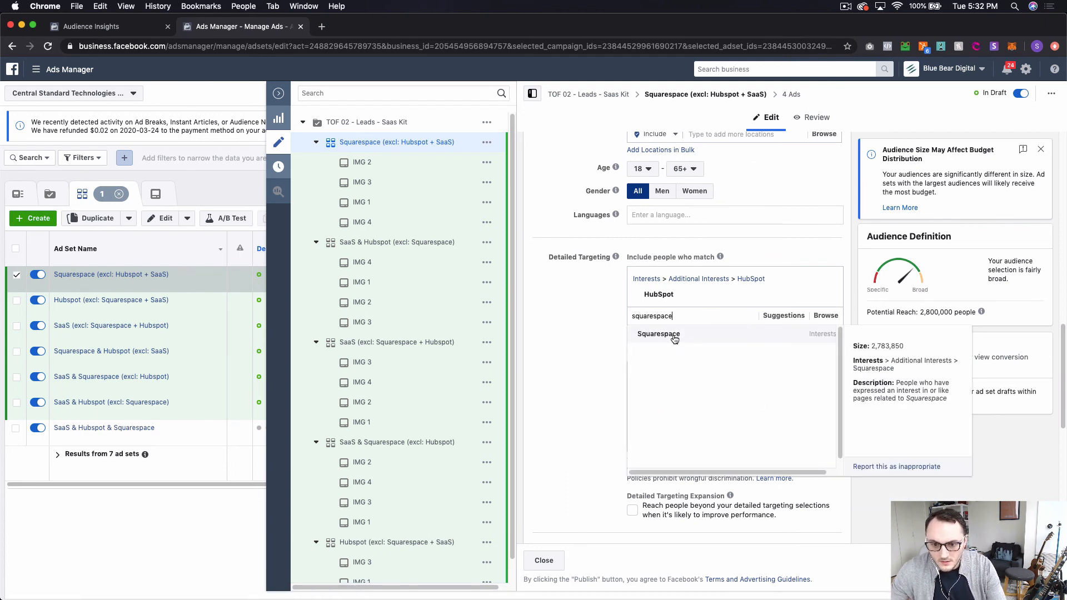
{"action": "left_click", "coordinate": [675, 333]}
{"action": "left_click", "coordinate": [828, 278]}
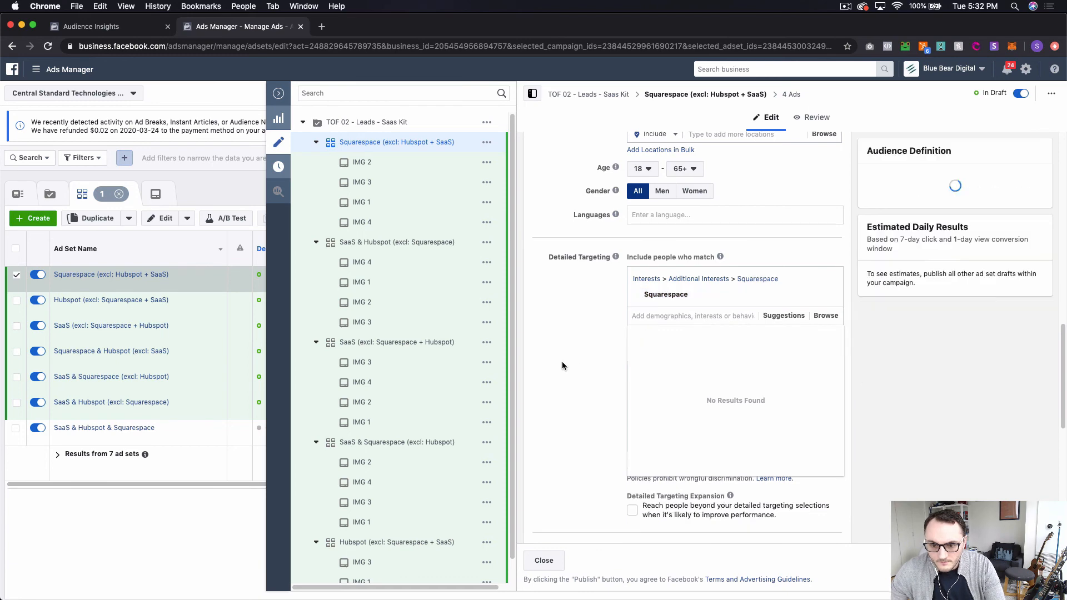
Add HubSpot to the excluded interests of the Squarespace (excl: Hubspot + SaaS) ad set and publish the draft items
{"action": "left_click", "coordinate": [562, 360]}
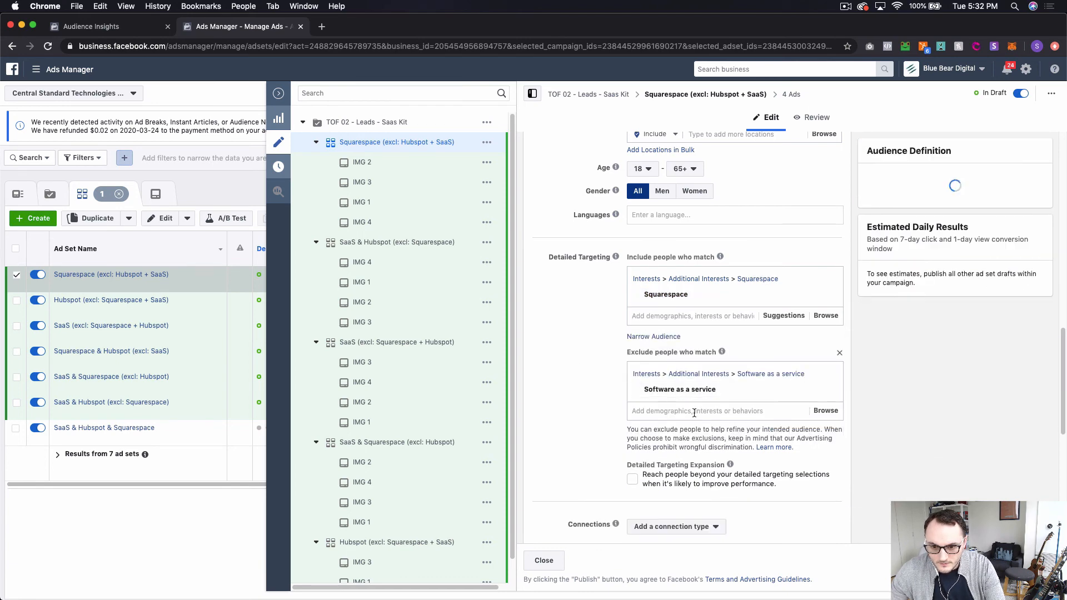
{"action": "left_click", "coordinate": [695, 411]}
{"action": "type", "text": "hubspot"}
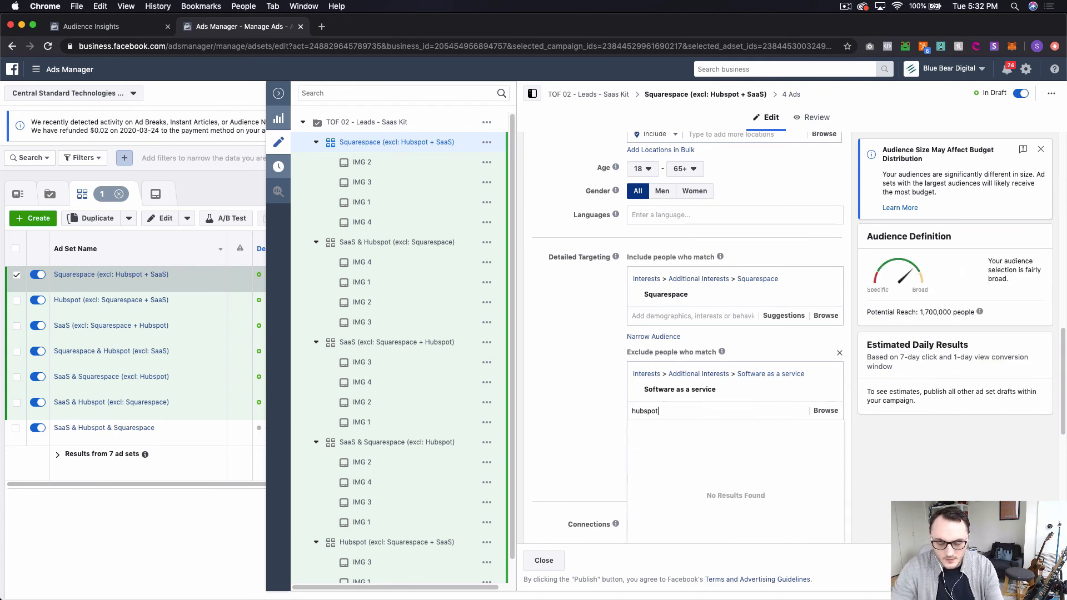
{"action": "key", "text": "Return"}
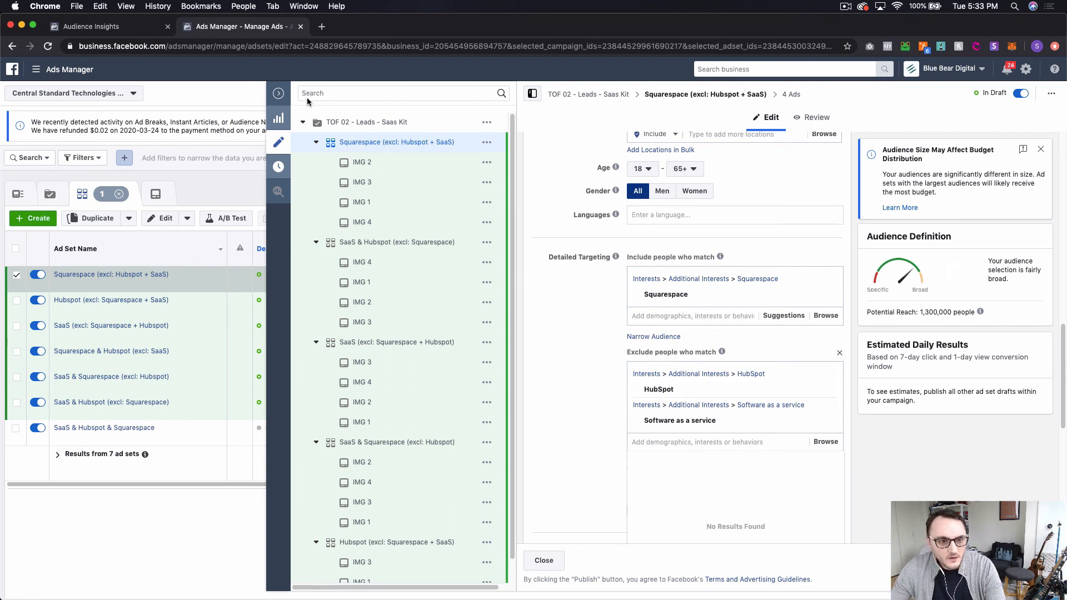
{"action": "left_click", "coordinate": [279, 93]}
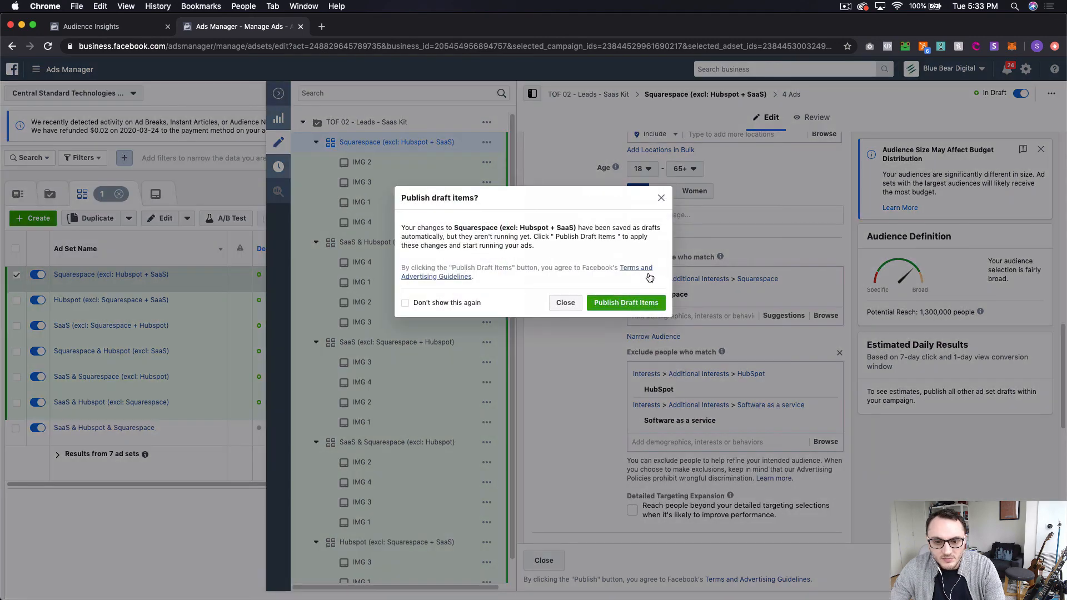
{"action": "left_click", "coordinate": [635, 302]}
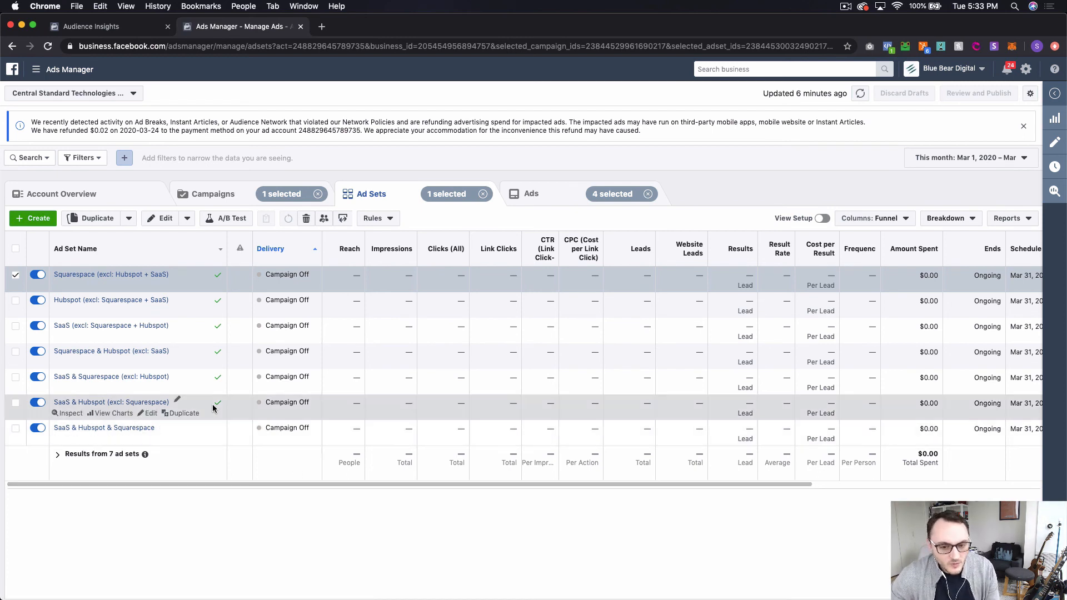
Review the settings and audience estimates of the six ad set variations with exclusions, from Squarespace (excl: Hubspot + SaaS) to SaaS & Hubspot (excl: Squarespace)
{"action": "left_click", "coordinate": [17, 275]}
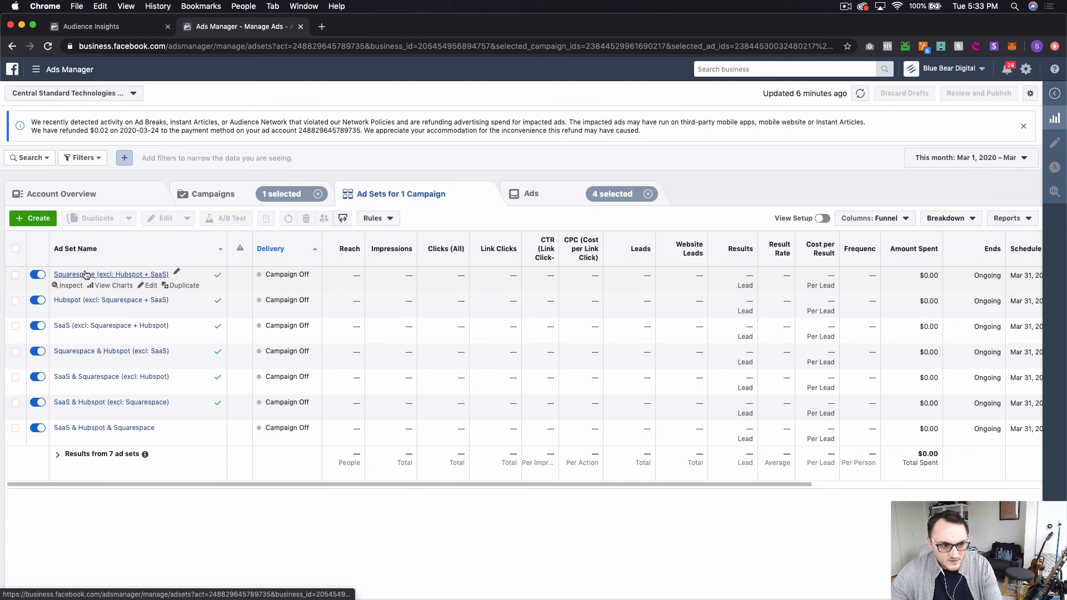
{"action": "left_click", "coordinate": [150, 287]}
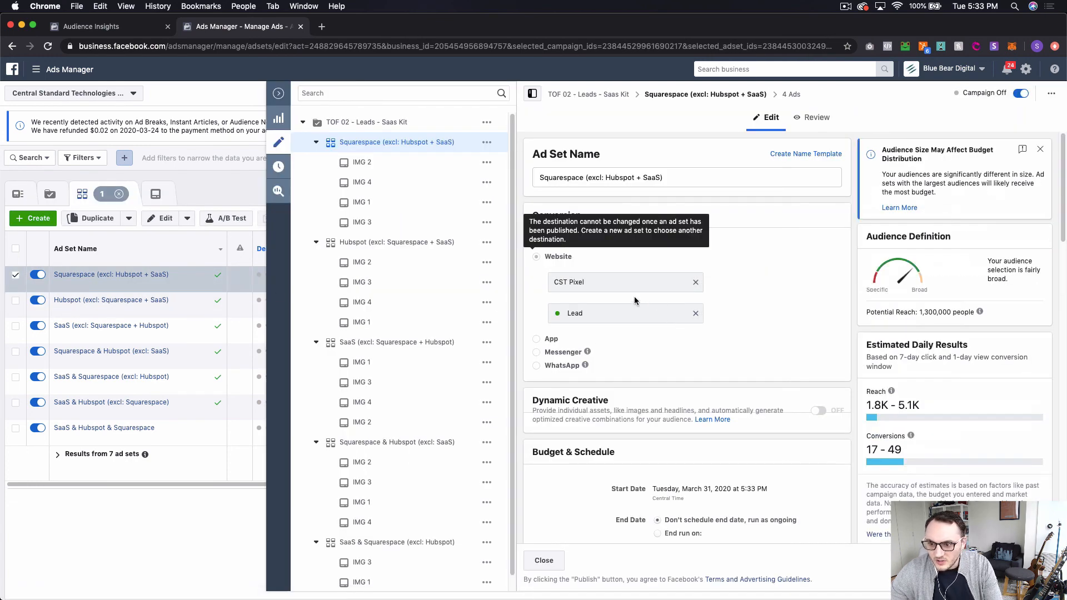
{"action": "left_click", "coordinate": [278, 93]}
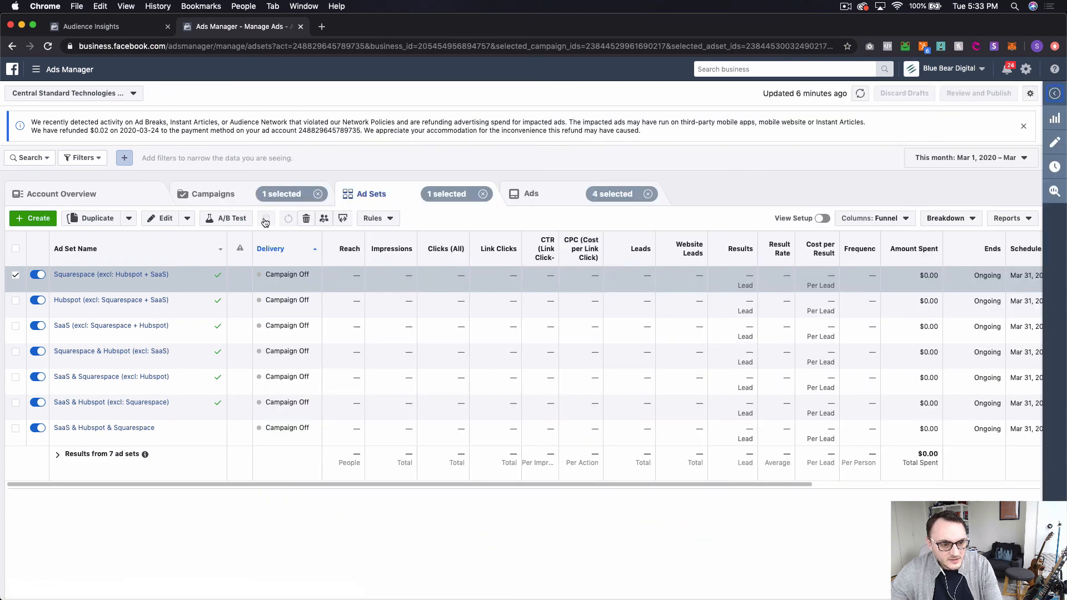
{"action": "left_click", "coordinate": [150, 311]}
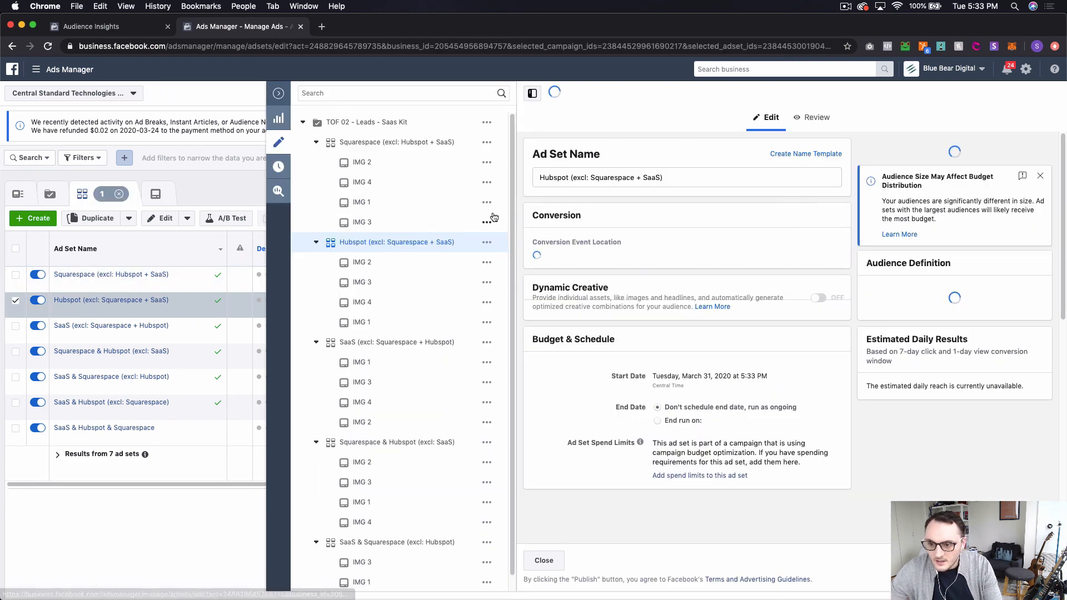
{"action": "left_click", "coordinate": [278, 93]}
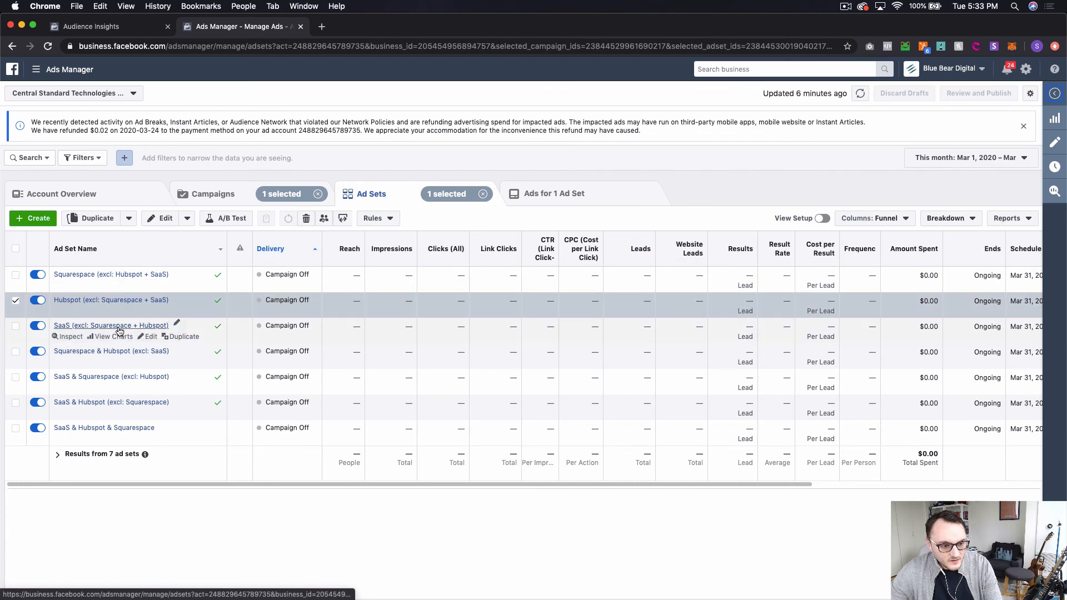
{"action": "left_click", "coordinate": [150, 336]}
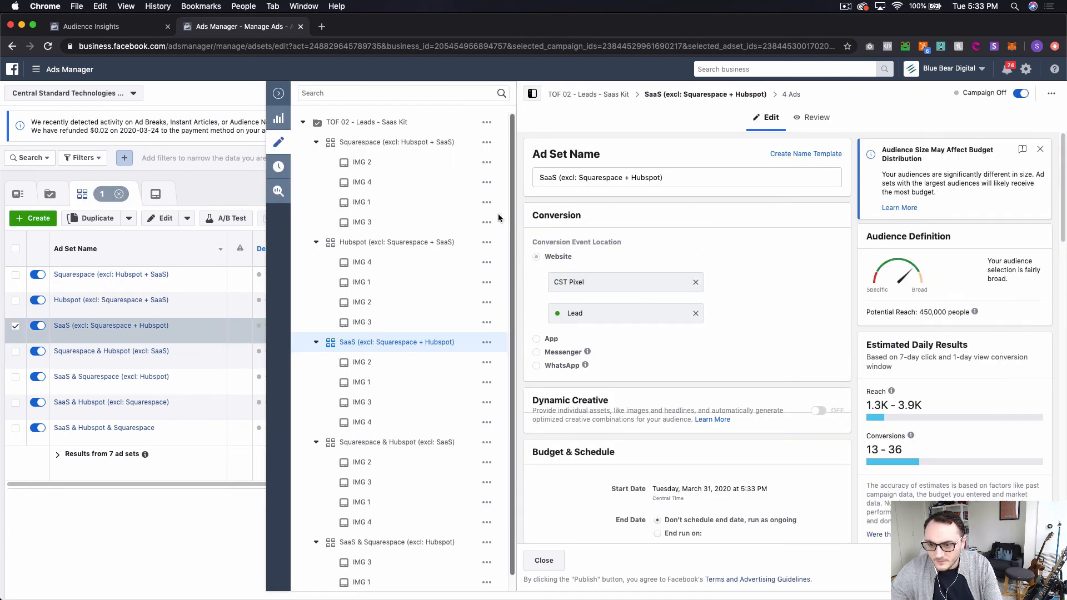
{"action": "left_click", "coordinate": [278, 94]}
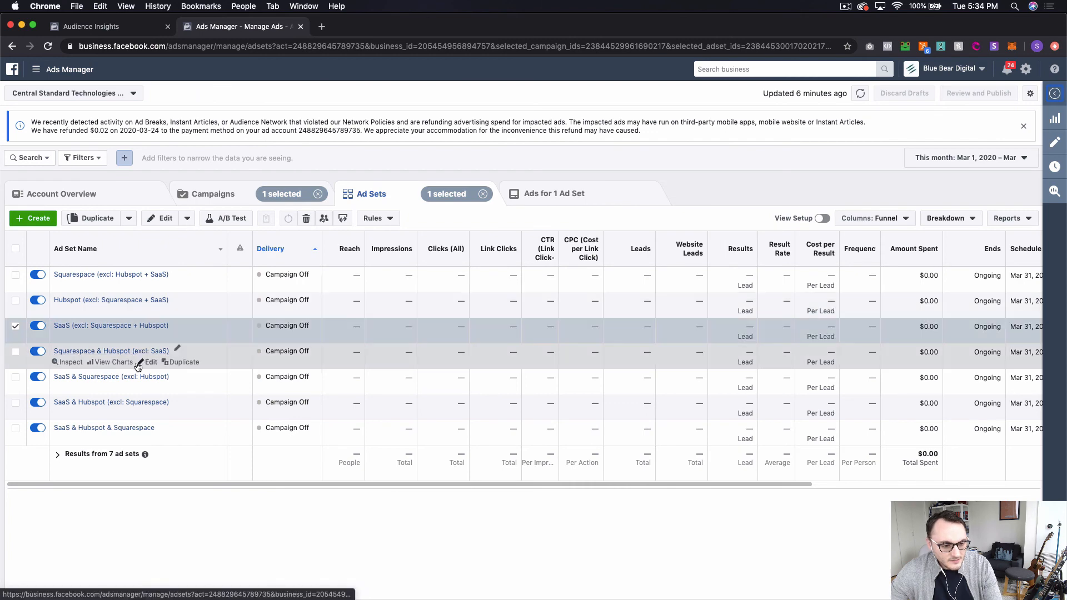
{"action": "left_click", "coordinate": [150, 363]}
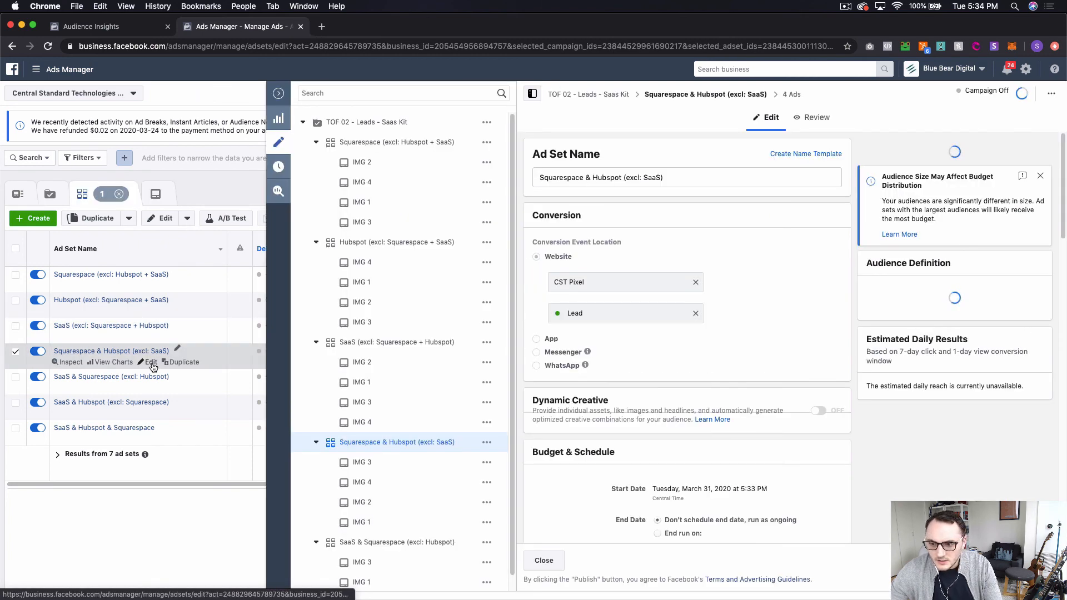
{"action": "left_click", "coordinate": [278, 93]}
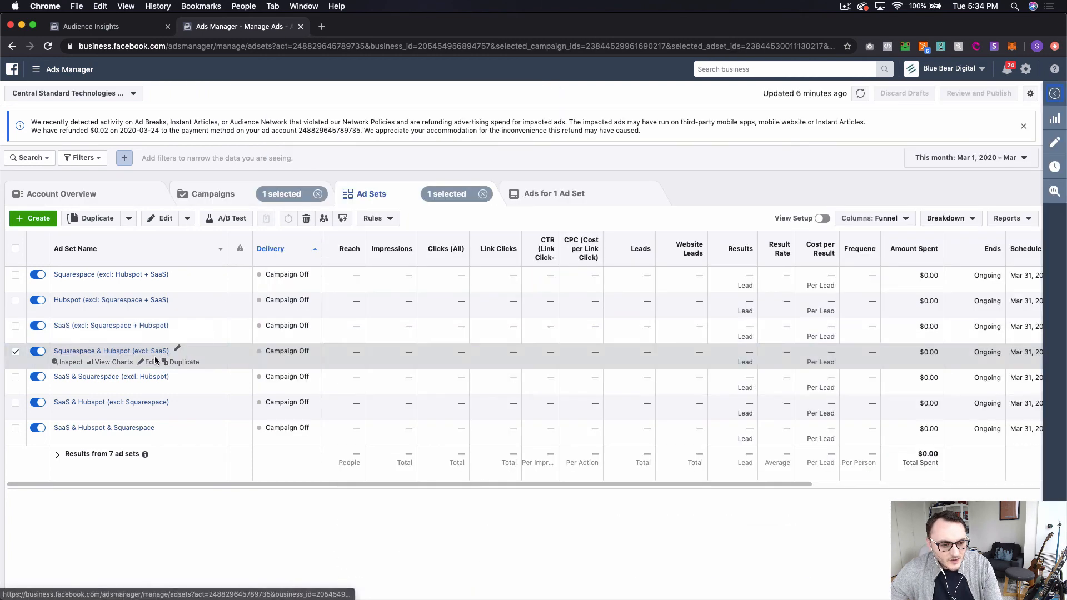
{"action": "left_click", "coordinate": [151, 388]}
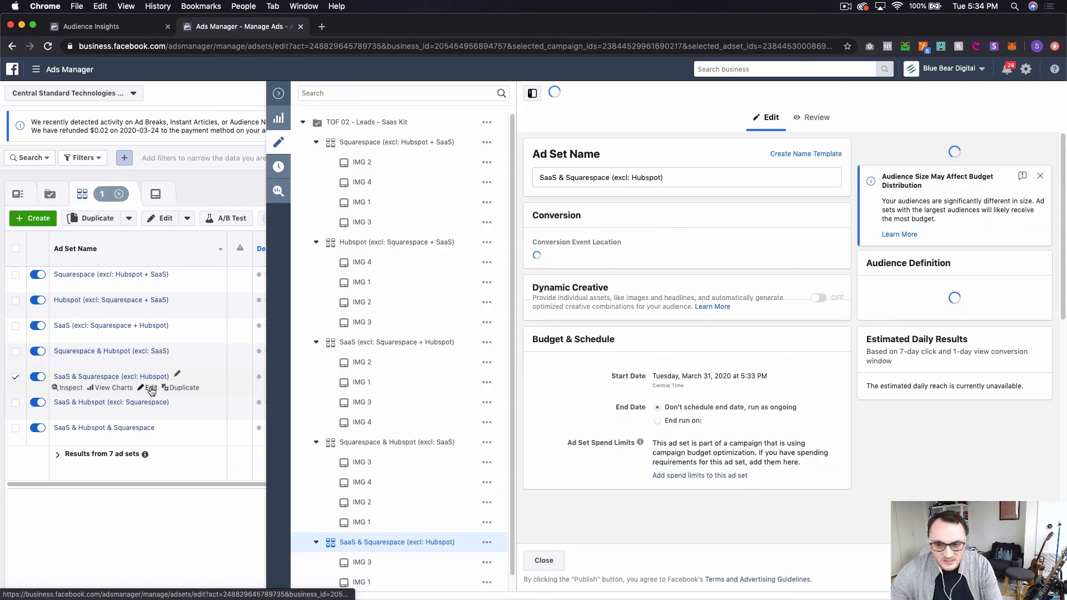
{"action": "left_click", "coordinate": [279, 94]}
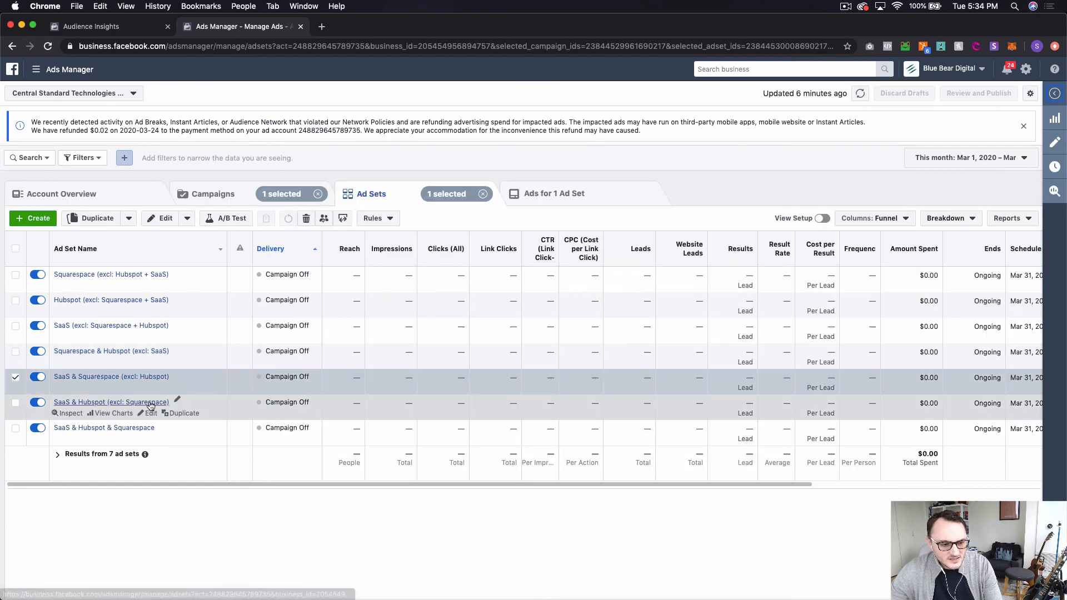
{"action": "left_click", "coordinate": [152, 416]}
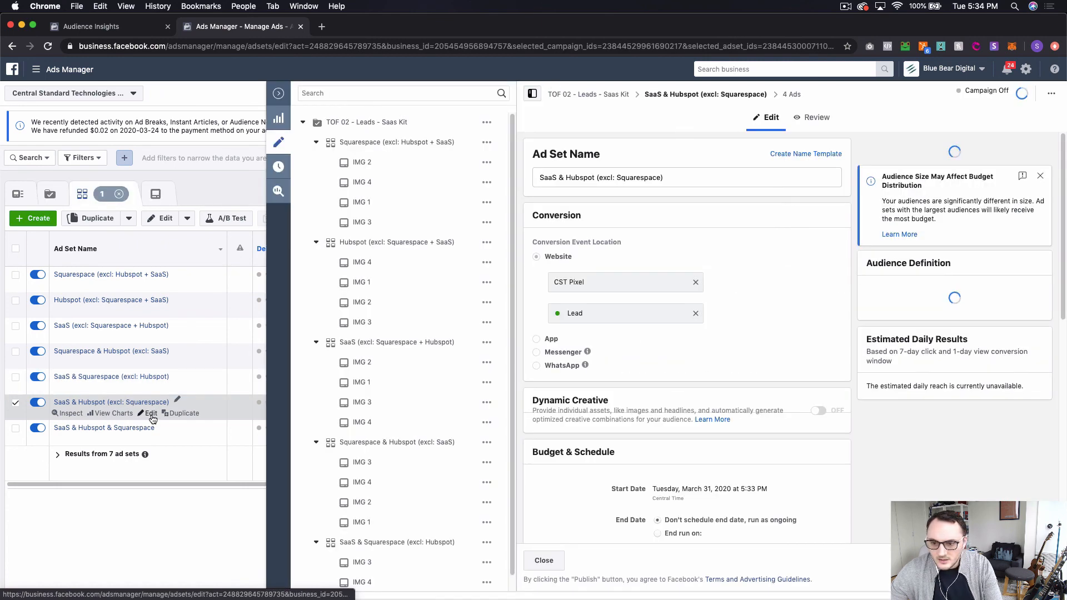
{"action": "left_click", "coordinate": [279, 94]}
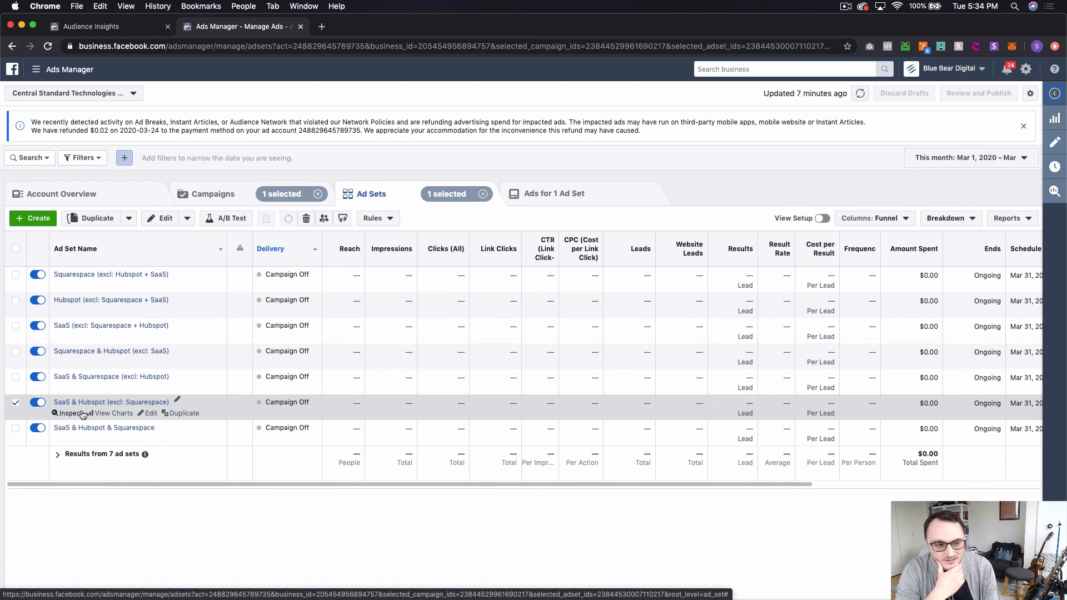
{"action": "left_click", "coordinate": [595, 194]}
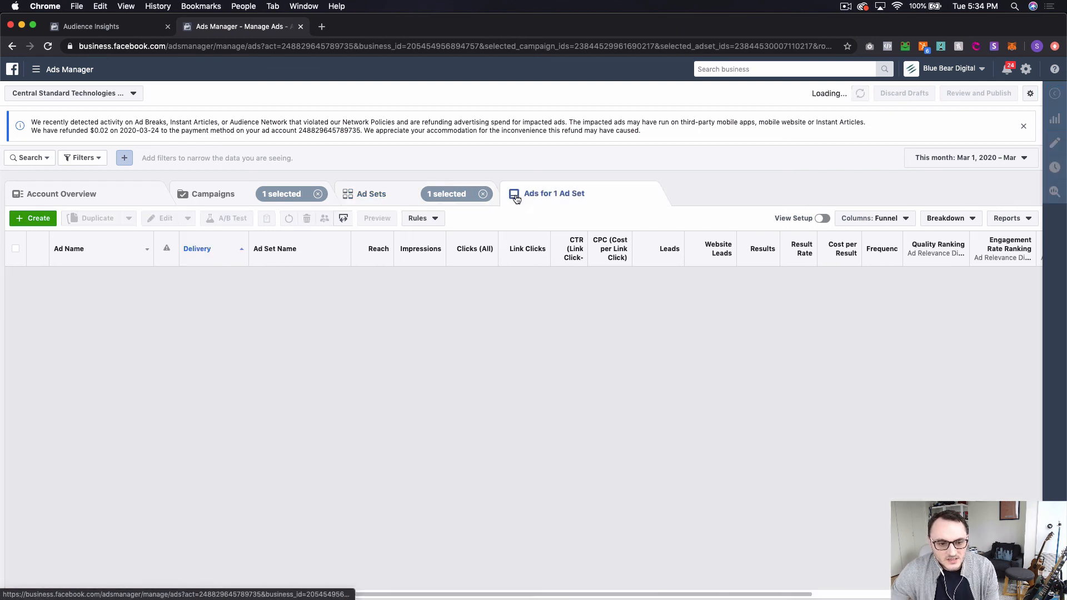
{"action": "left_click", "coordinate": [369, 205]}
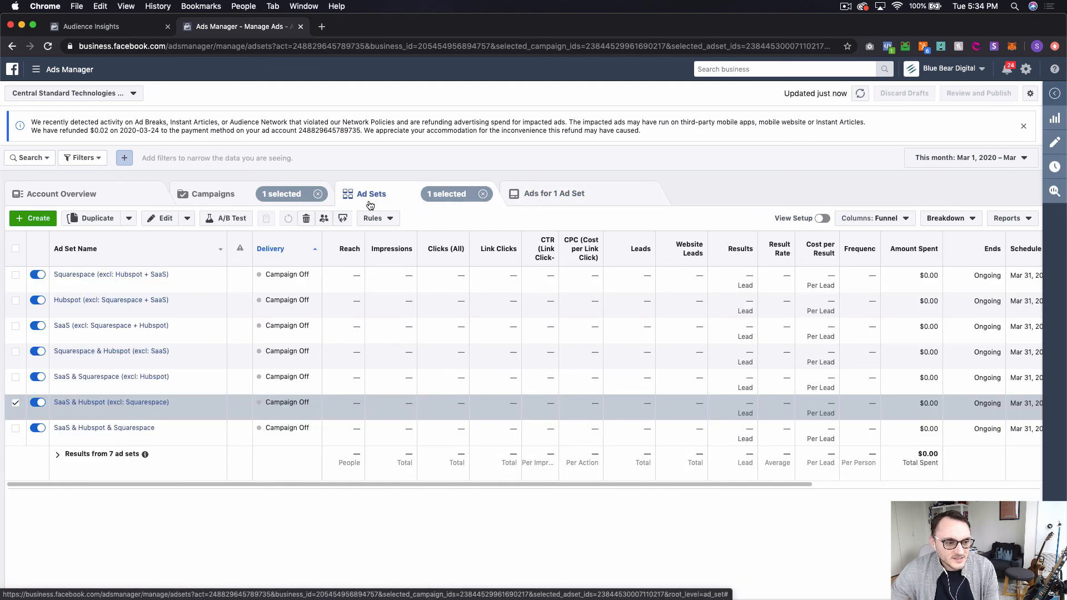
Set the daily budget of the TOF 02 - Leads - Saas Kit campaign to $50.00
{"action": "left_click", "coordinate": [202, 193]}
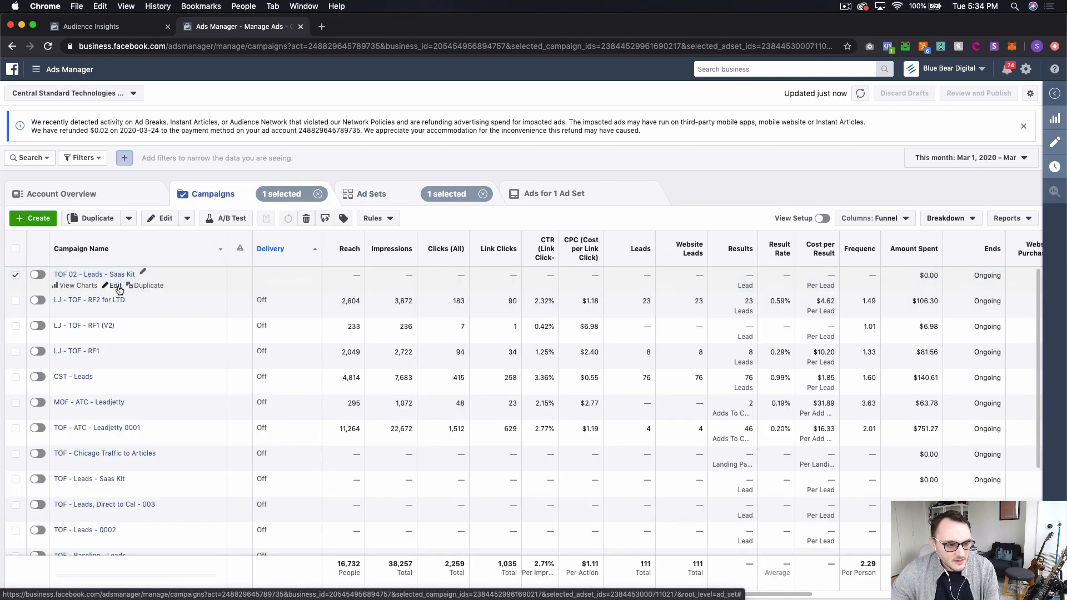
{"action": "left_click", "coordinate": [114, 285]}
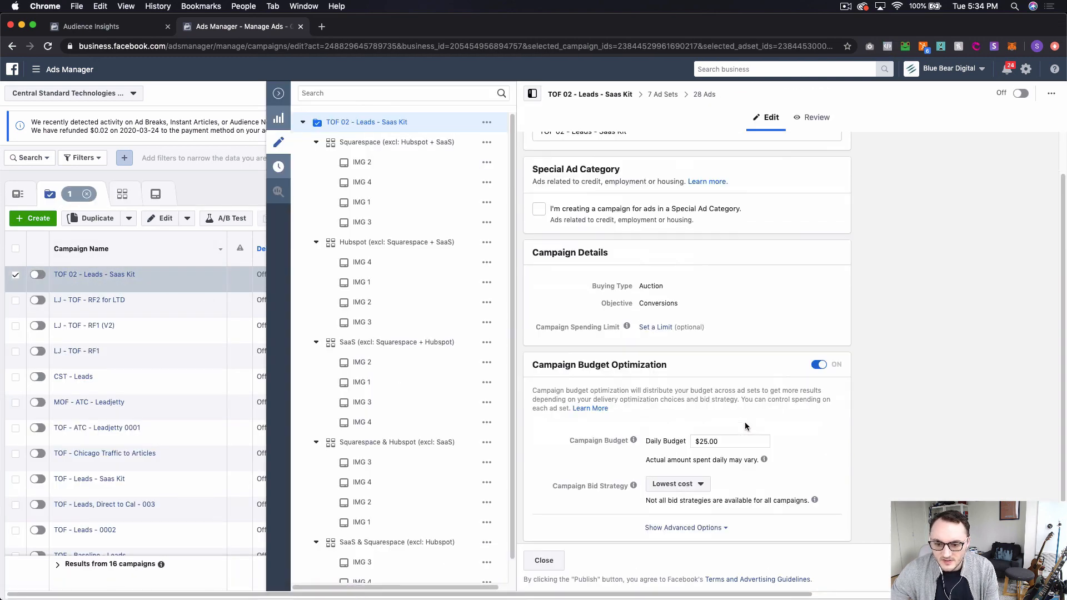
{"action": "left_click", "coordinate": [705, 441]}
{"action": "key", "text": "BackSpace"}
{"action": "key", "text": "BackSpace"}
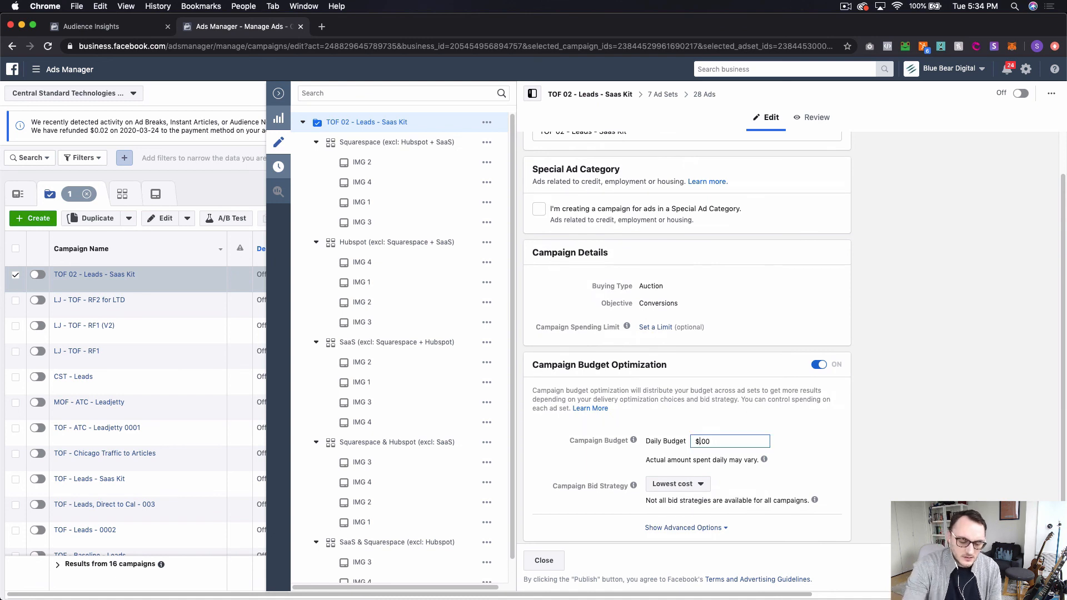
{"action": "type", "text": "50."}
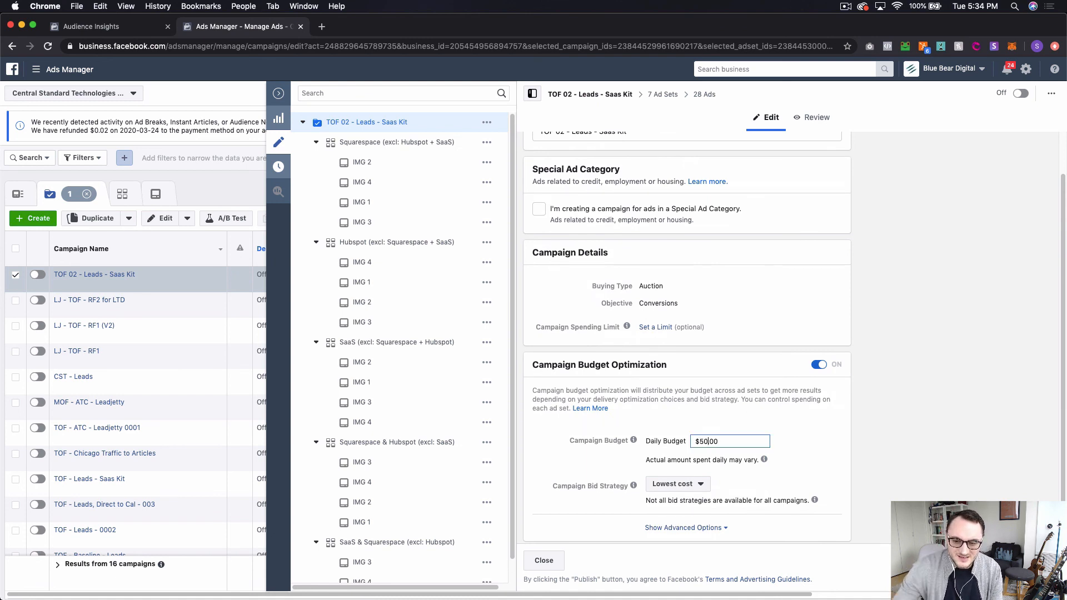
{"action": "left_click", "coordinate": [973, 350]}
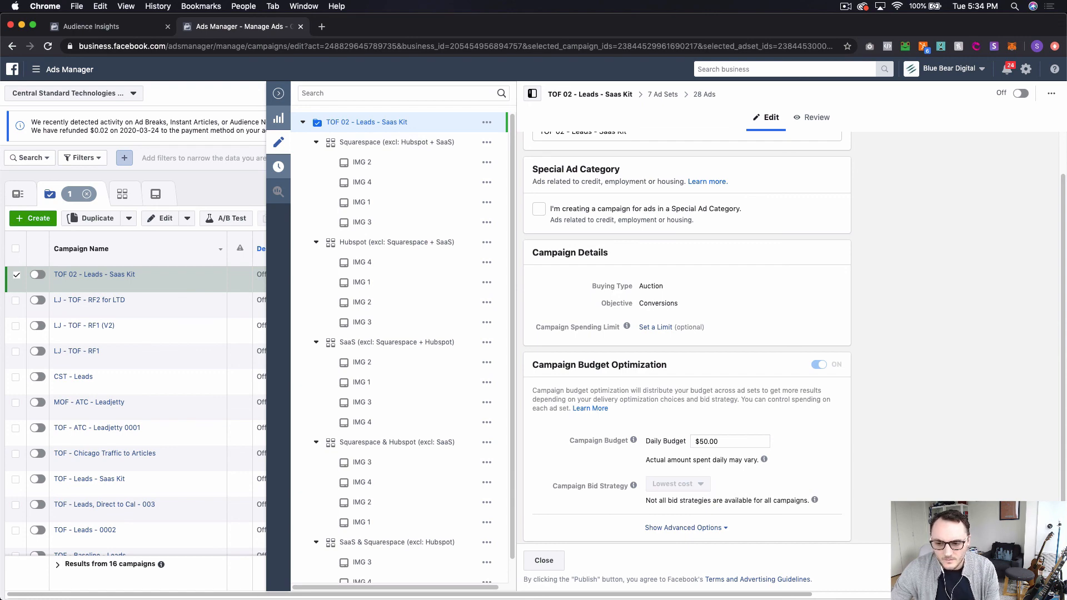
Turn on the TOF 02 - Leads - Saas Kit campaign, publish its changes and leave the editor
{"action": "left_click", "coordinate": [1038, 560]}
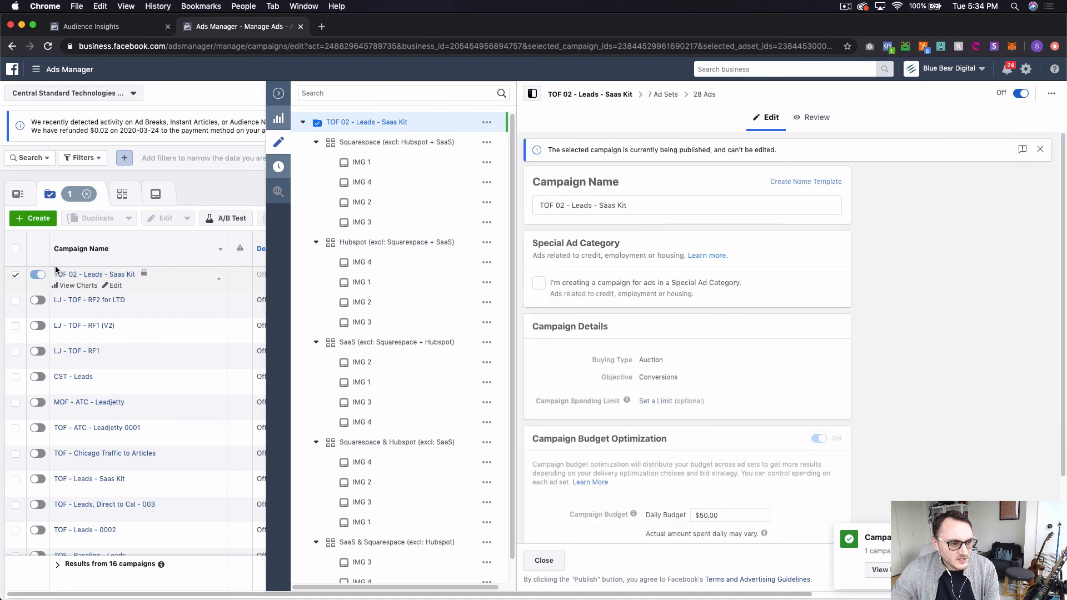
{"action": "left_click", "coordinate": [279, 92]}
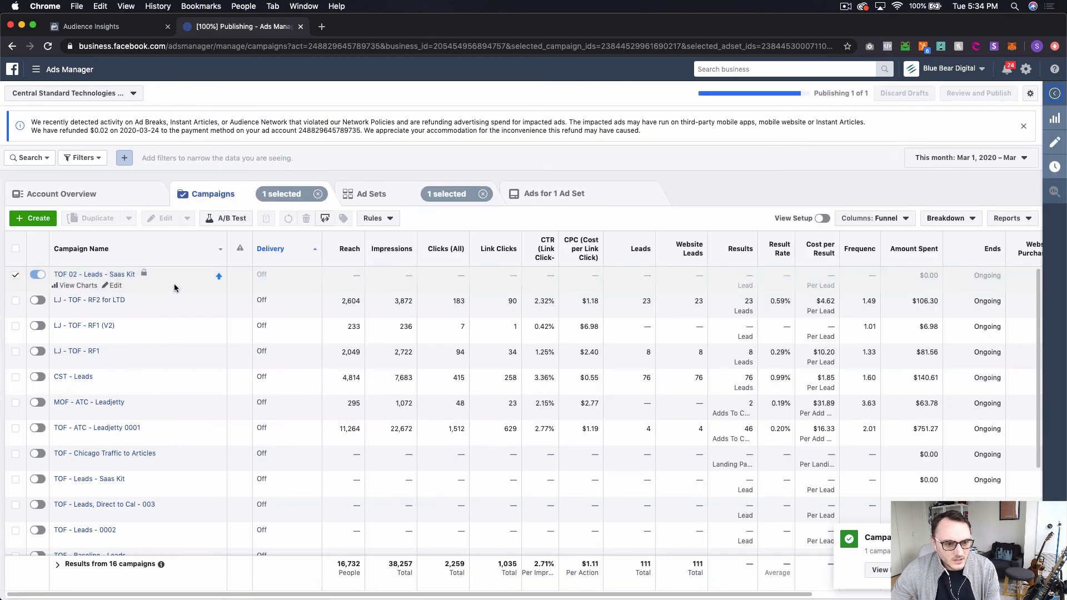
Reload the page and check the delivery status of the TOF 02 - Leads - Saas Kit campaign, its ad sets and its ads
{"action": "left_click", "coordinate": [98, 273]}
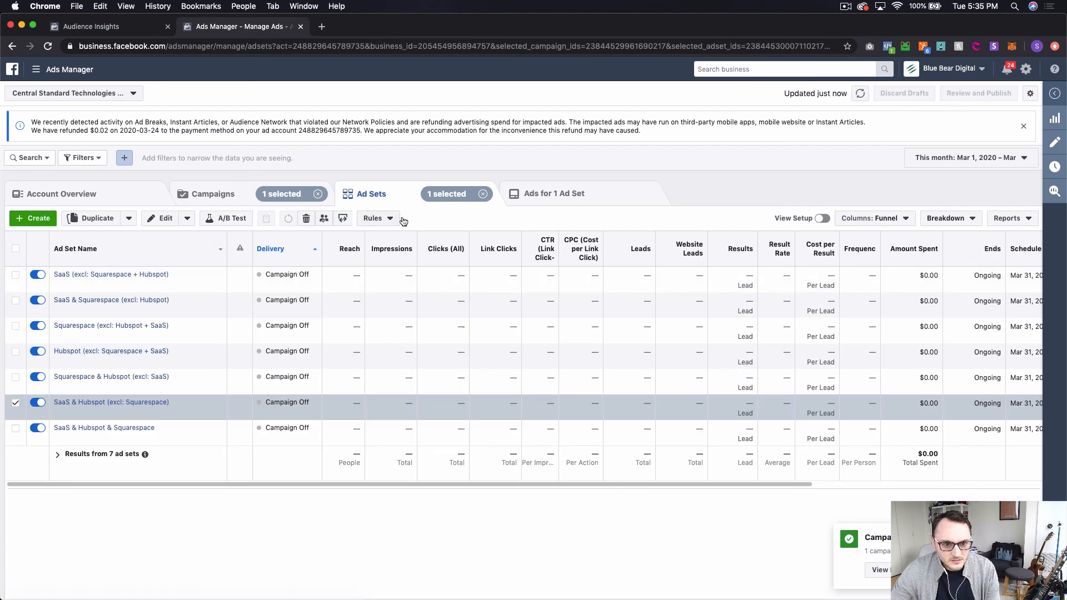
{"action": "left_click", "coordinate": [579, 192]}
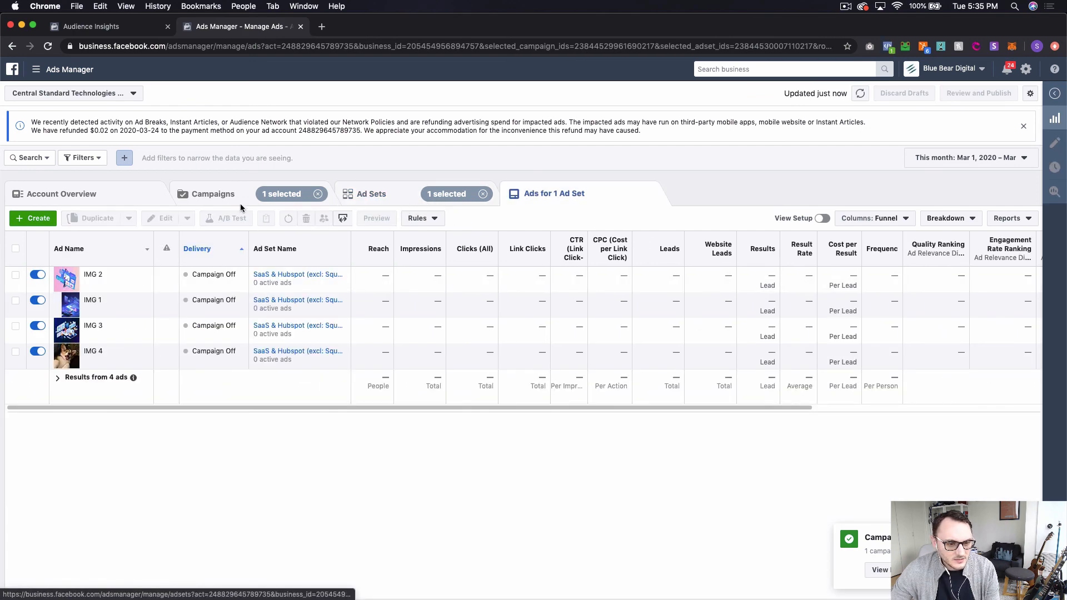
{"action": "left_click", "coordinate": [189, 195]}
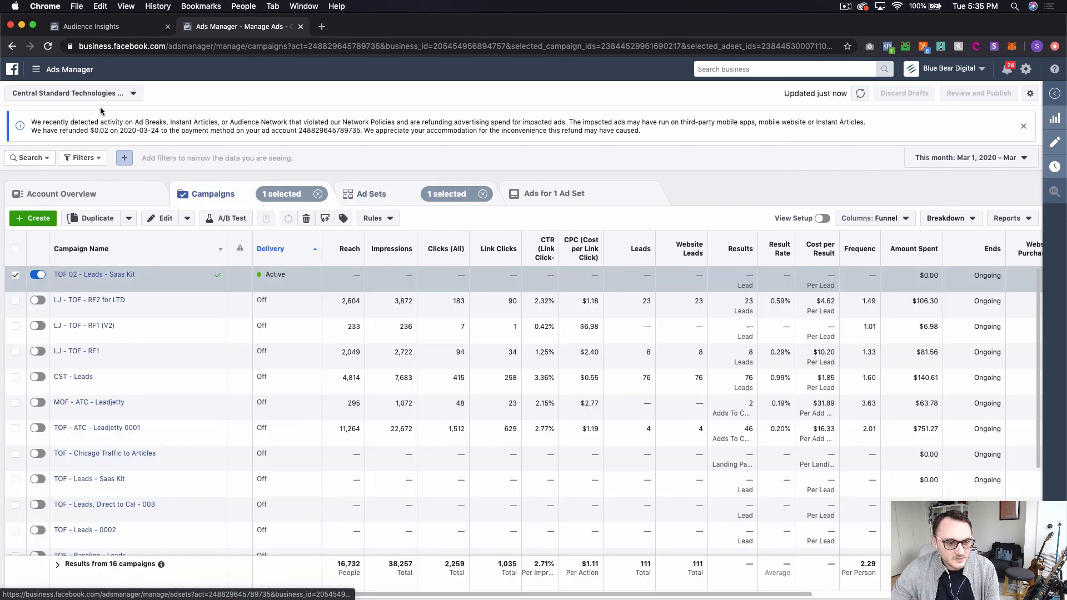
{"action": "left_click", "coordinate": [53, 48]}
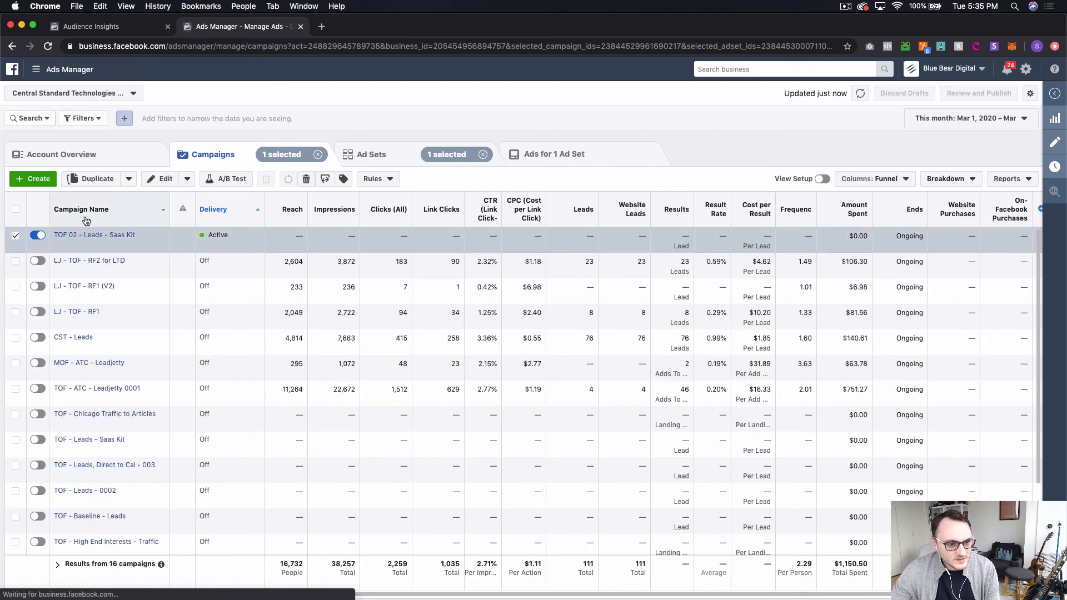
{"action": "left_click", "coordinate": [86, 236]}
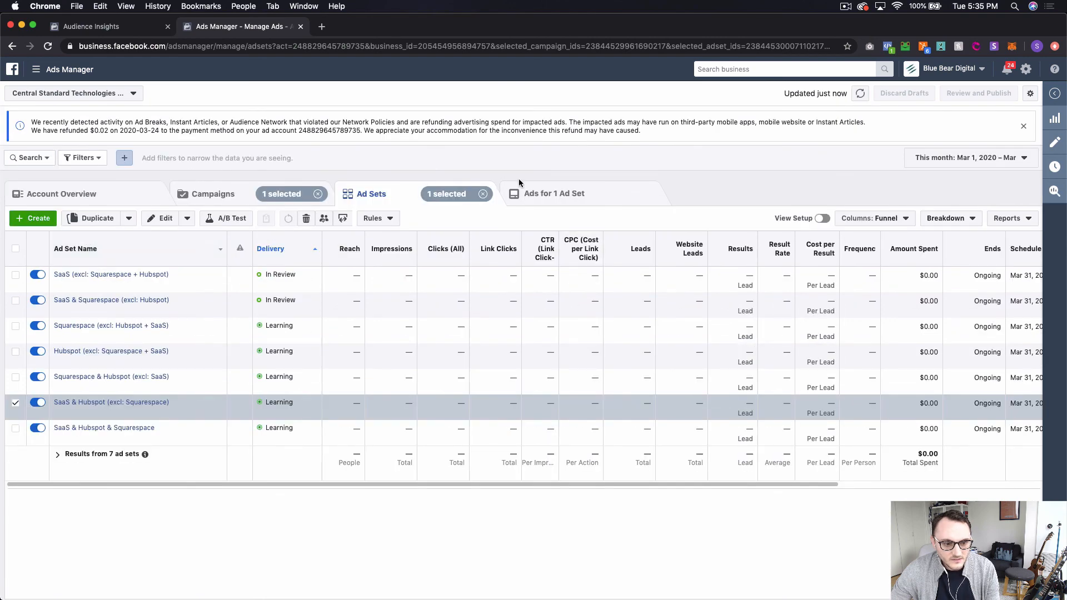
{"action": "left_click", "coordinate": [580, 202]}
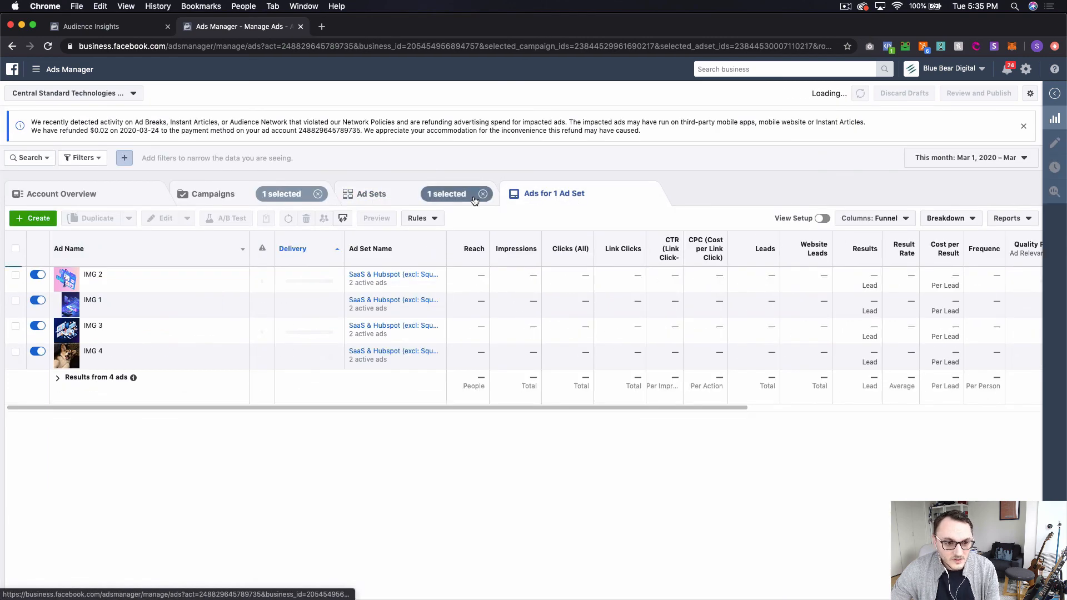
{"action": "left_click", "coordinate": [396, 195]}
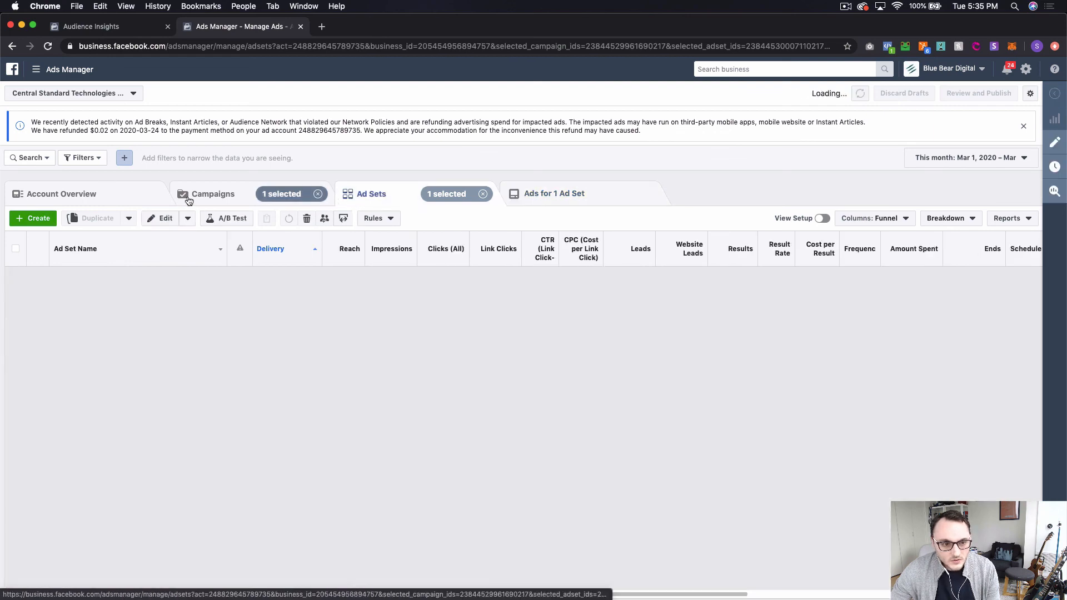
{"action": "left_click", "coordinate": [182, 199]}
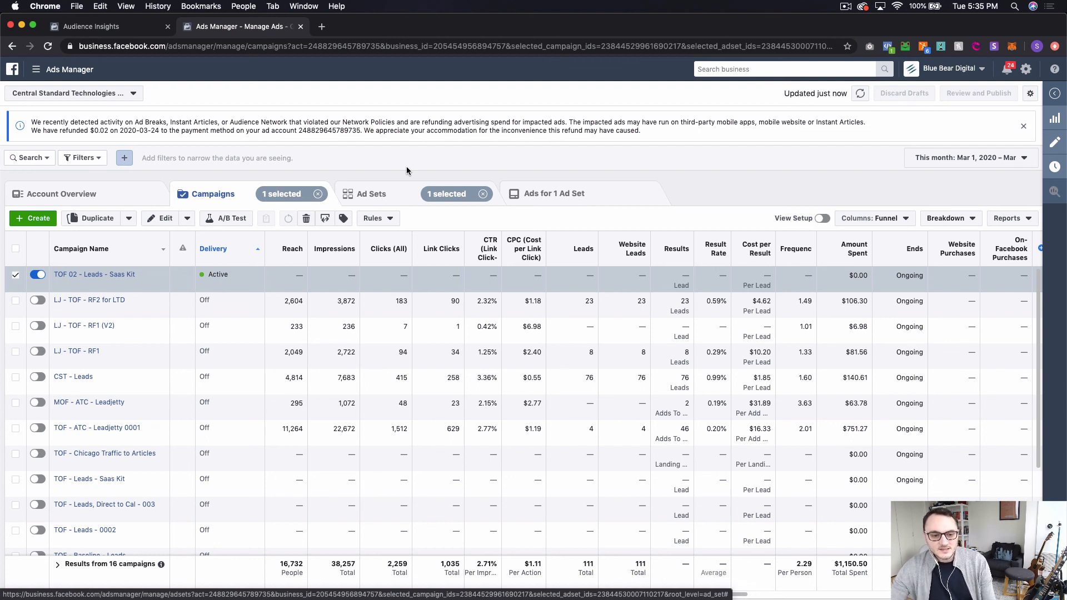
{"action": "left_click", "coordinate": [95, 275]}
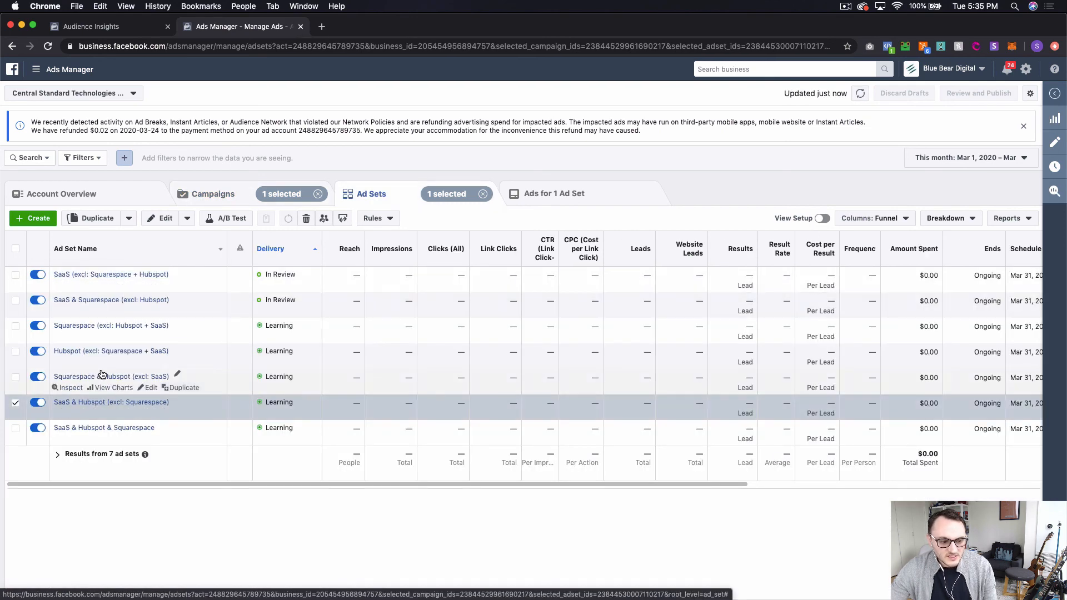